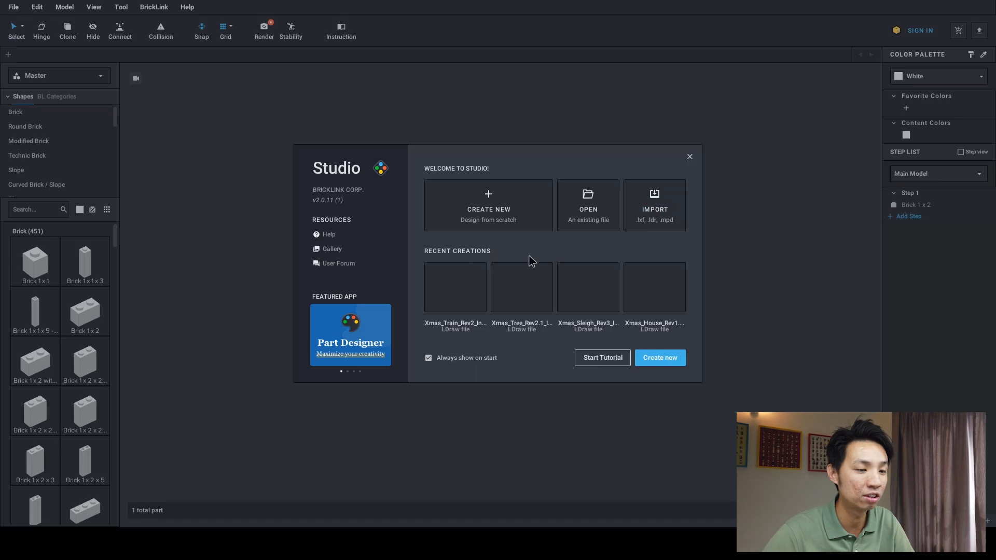
# Start the introductory tutorial, go through its camera zoom, rotate and pan pages up to selecting the Brick 1 x 2, and close it
pyautogui.moveTo(574, 304)
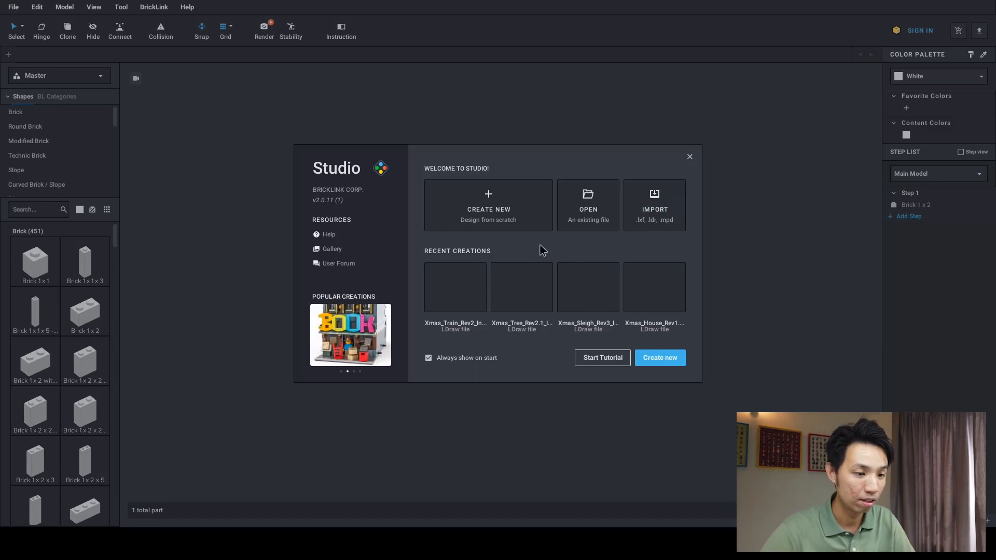
pyautogui.click(604, 362)
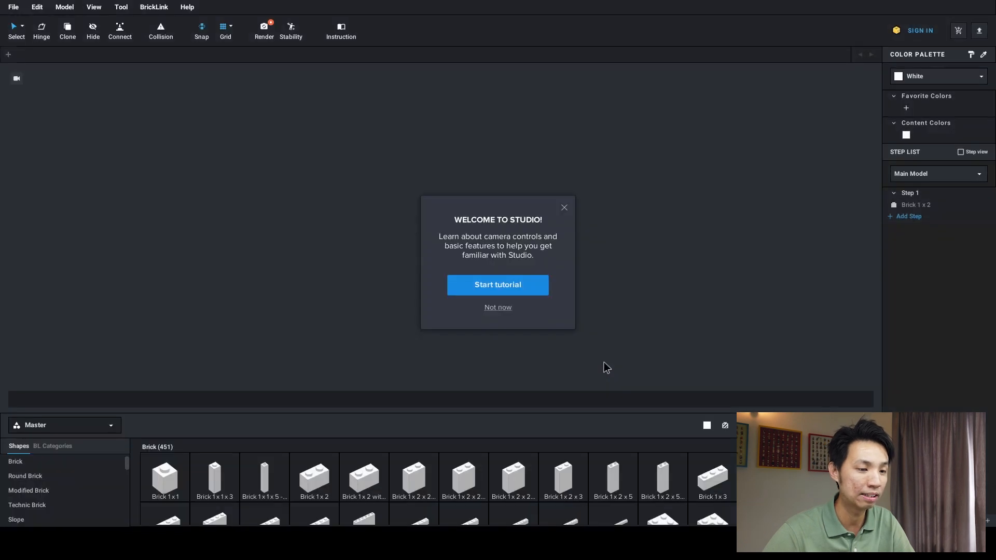
pyautogui.click(523, 290)
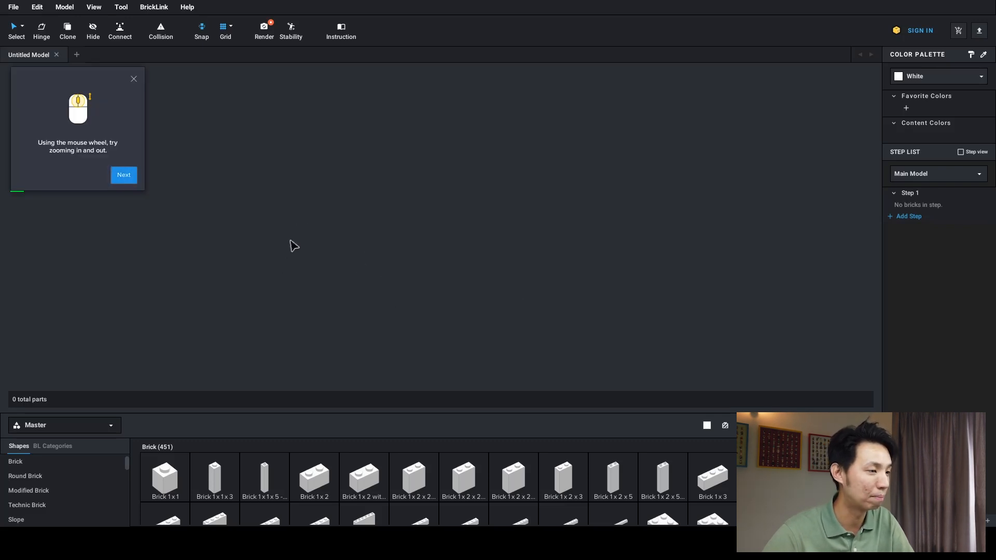
pyautogui.click(124, 177)
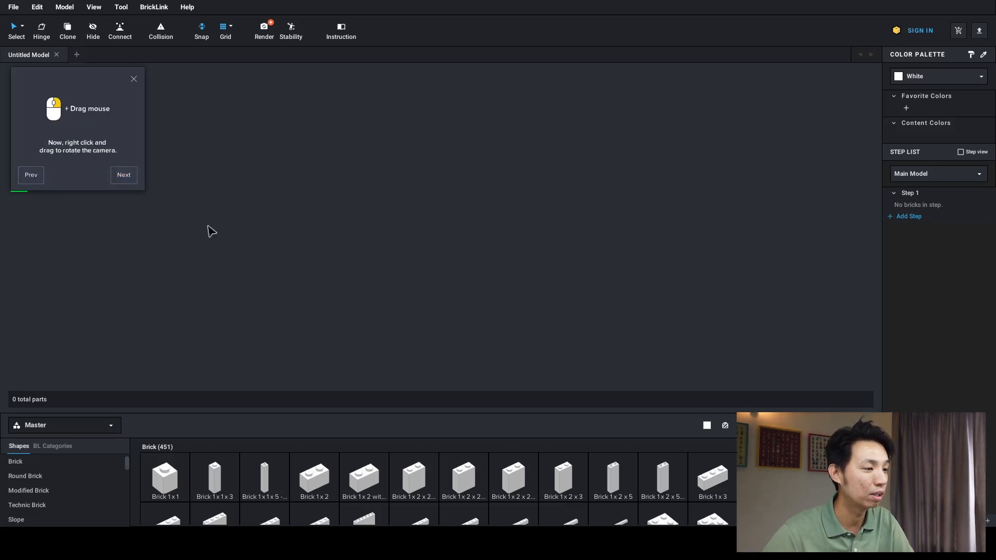
pyautogui.click(125, 176)
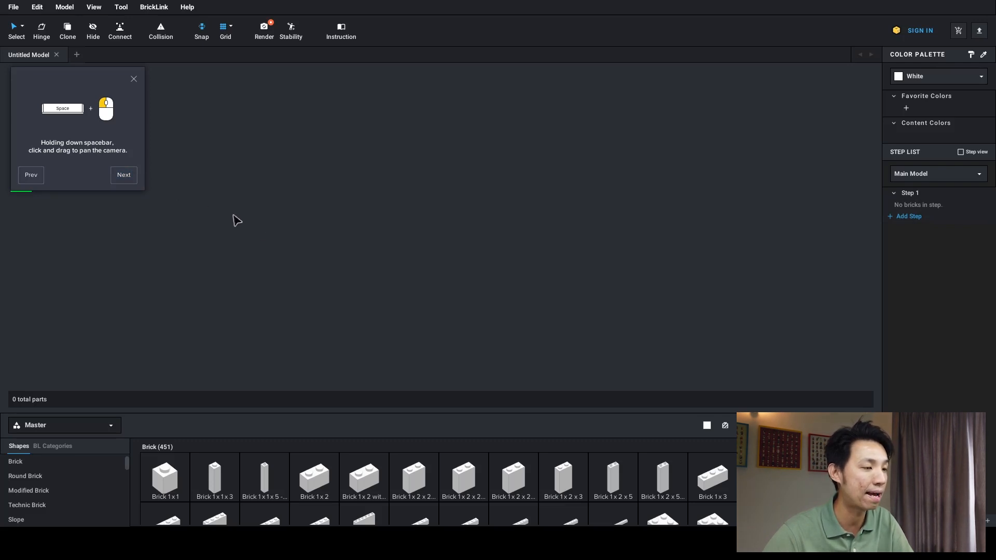
pyautogui.click(122, 176)
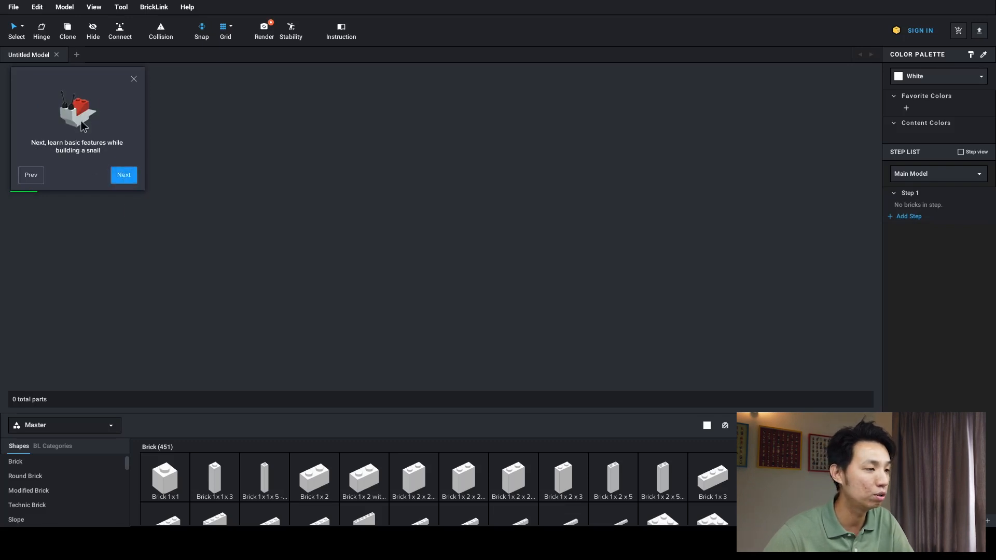
pyautogui.click(116, 178)
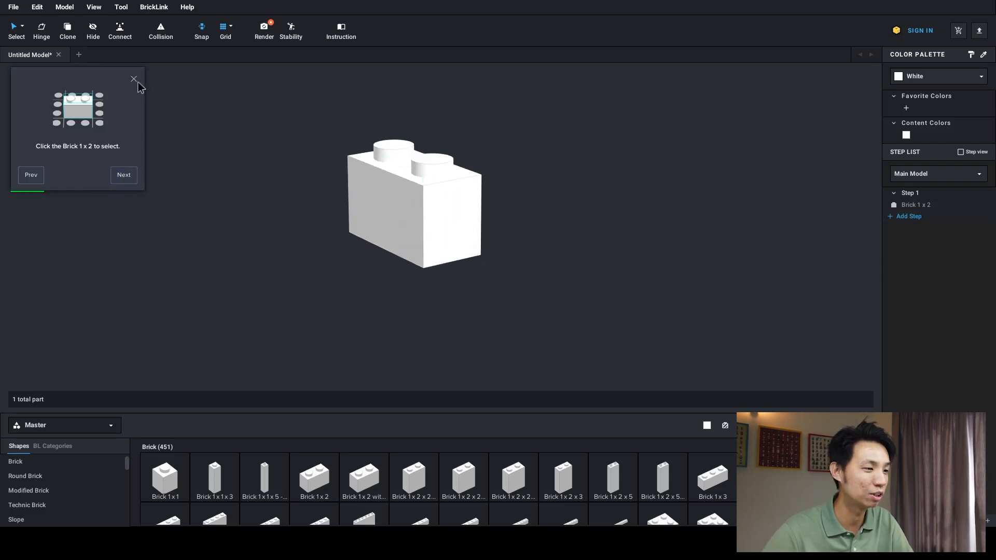
pyautogui.click(133, 80)
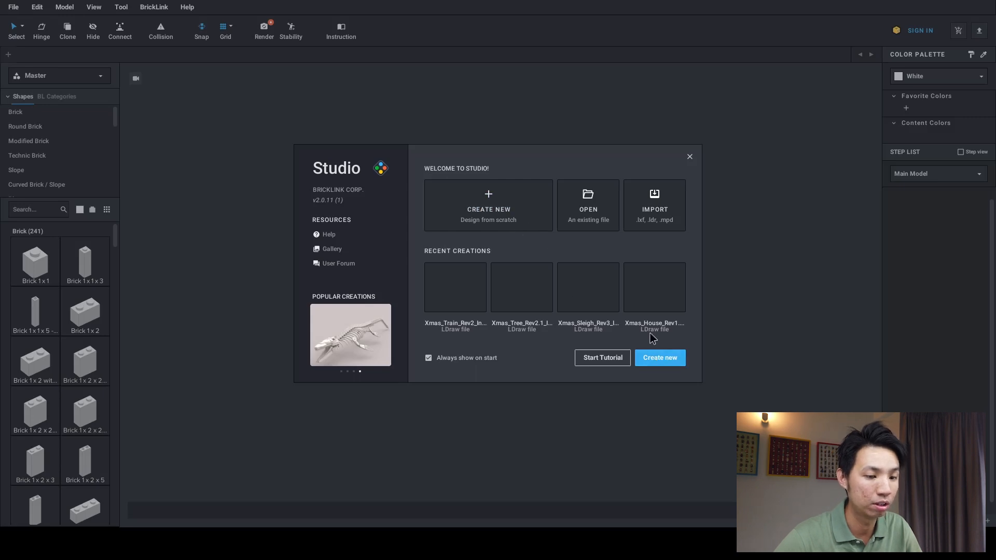
# Create a new model from scratch
pyautogui.click(674, 358)
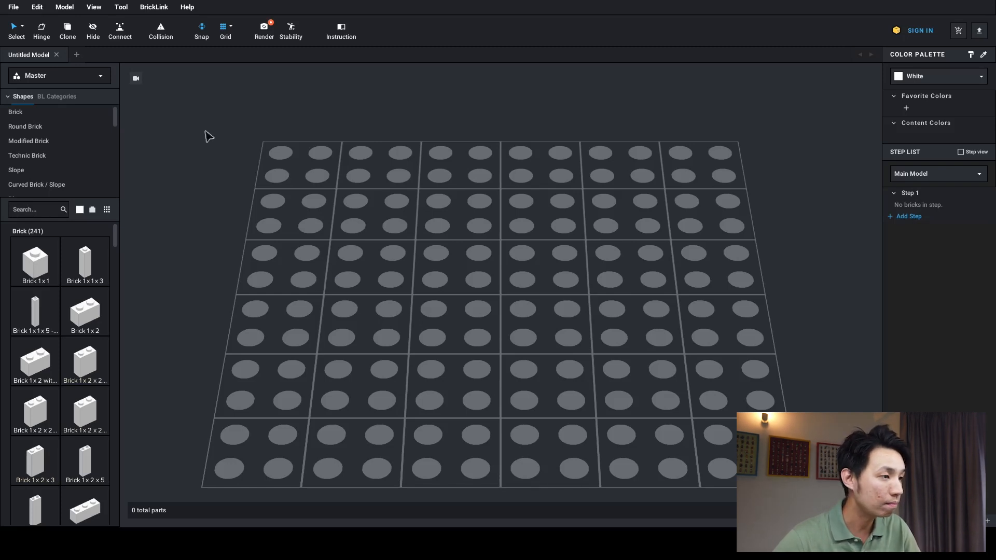
pyautogui.click(16, 8)
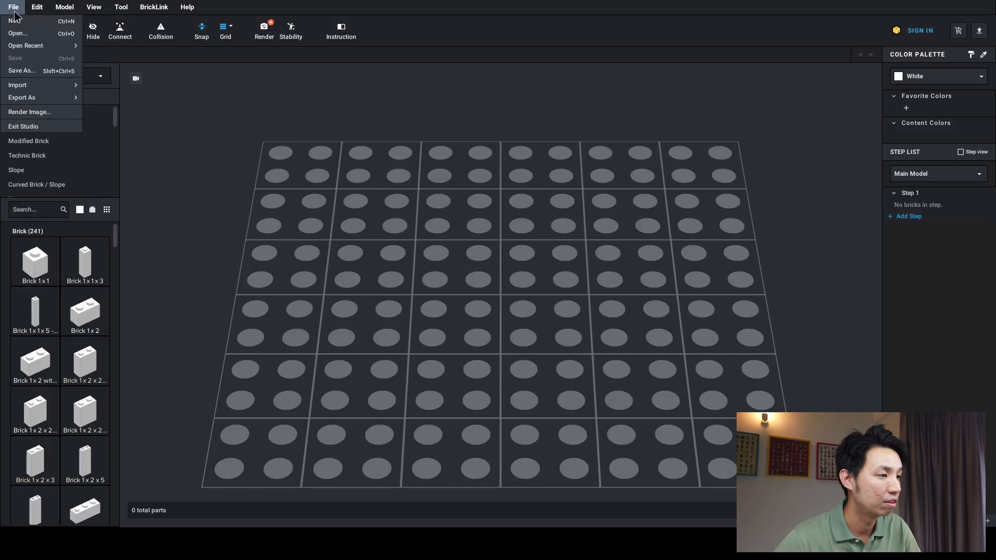
pyautogui.moveTo(22, 88)
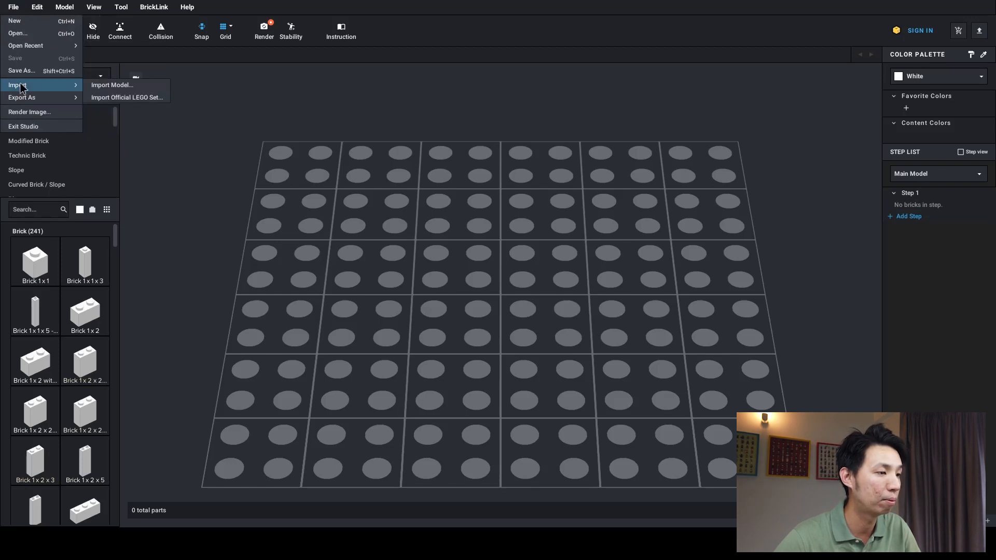
pyautogui.moveTo(37, 17)
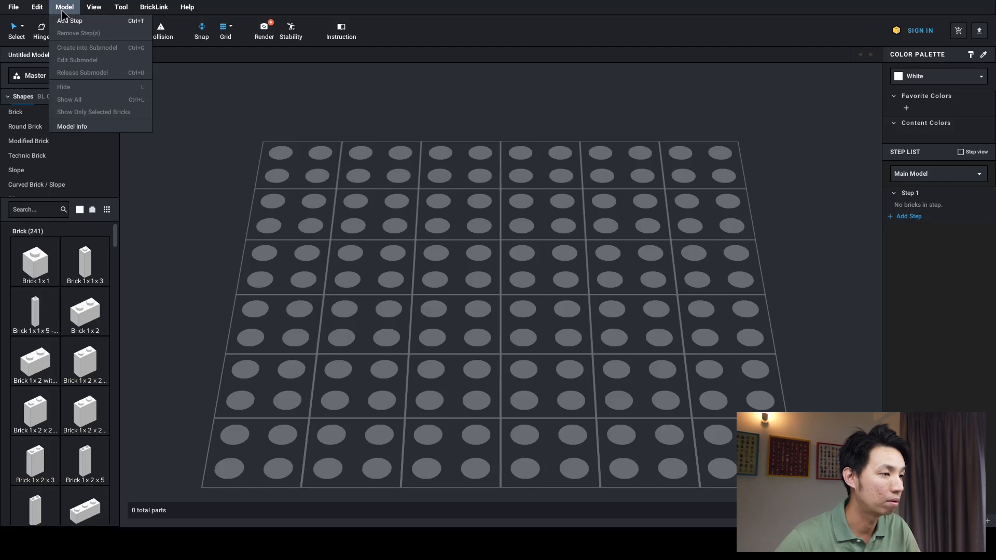
pyautogui.moveTo(98, 11)
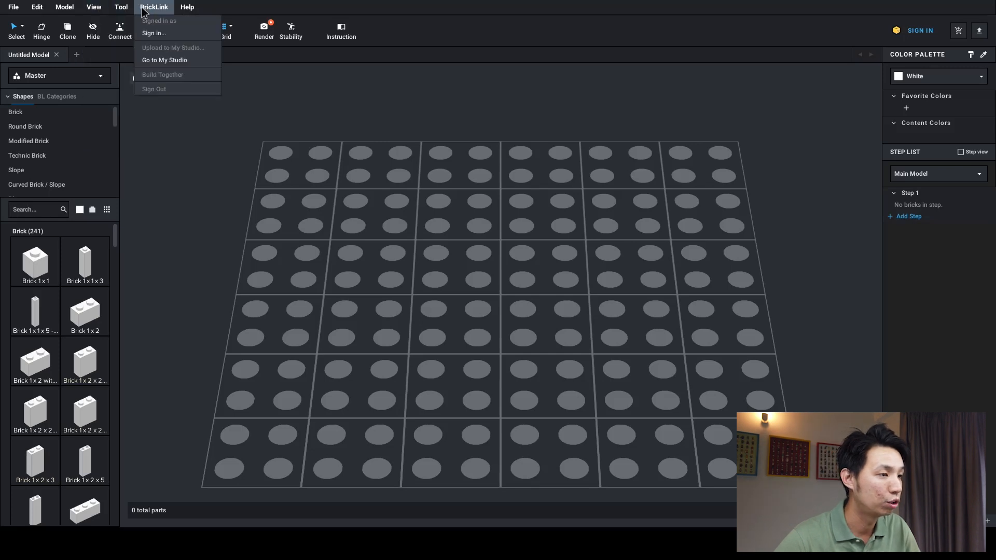
pyautogui.moveTo(131, 12)
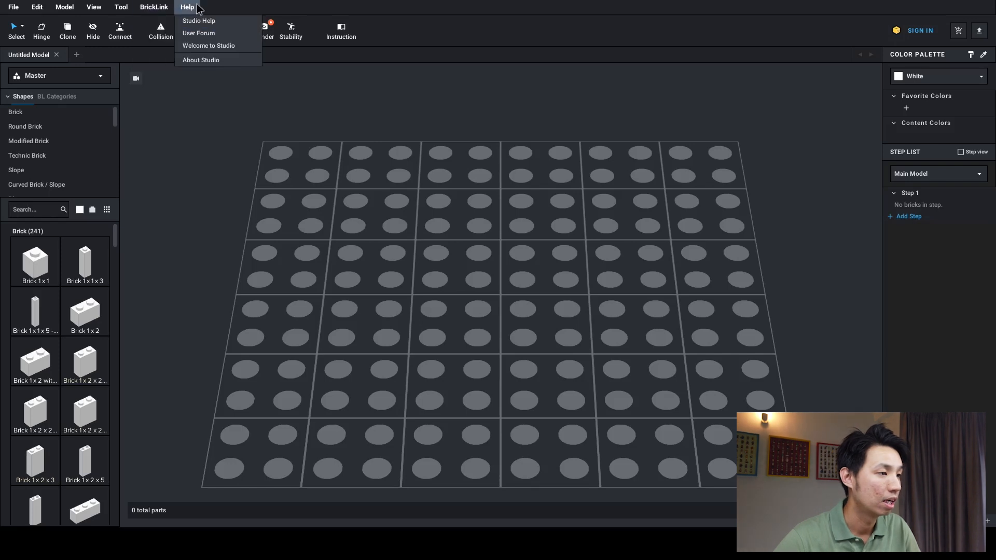
pyautogui.click(233, 7)
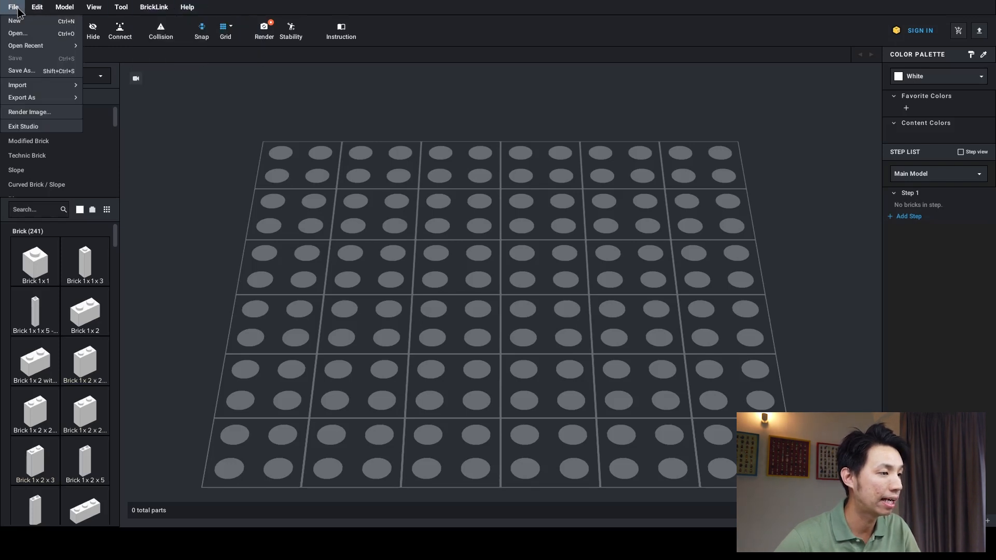
pyautogui.moveTo(33, 87)
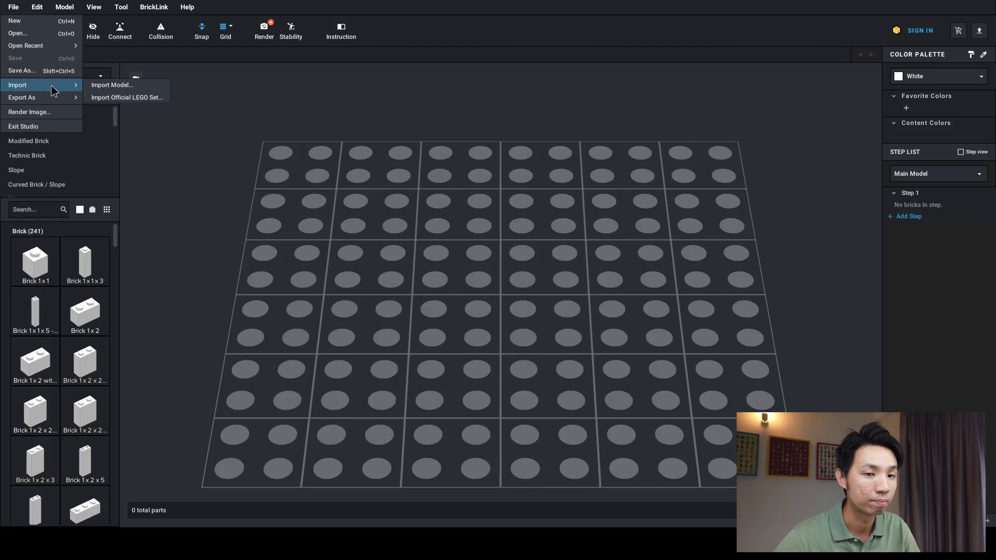
pyautogui.click(339, 132)
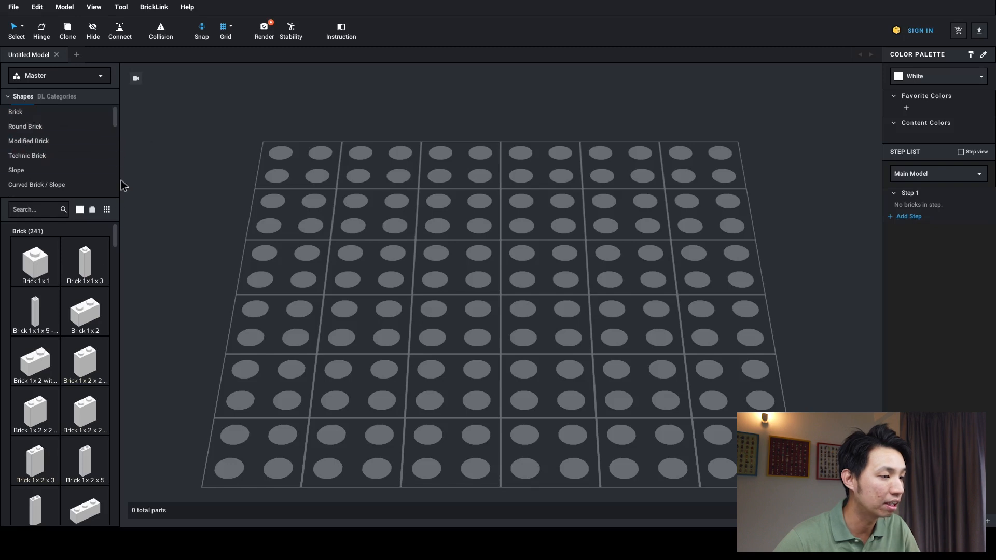
# Browse the shape categories and look through the parts library from basic bricks to modified bricks
pyautogui.moveTo(115, 235)
pyautogui.mouseDown()
pyautogui.moveTo(119, 263)
pyautogui.moveTo(119, 234)
pyautogui.mouseUp()
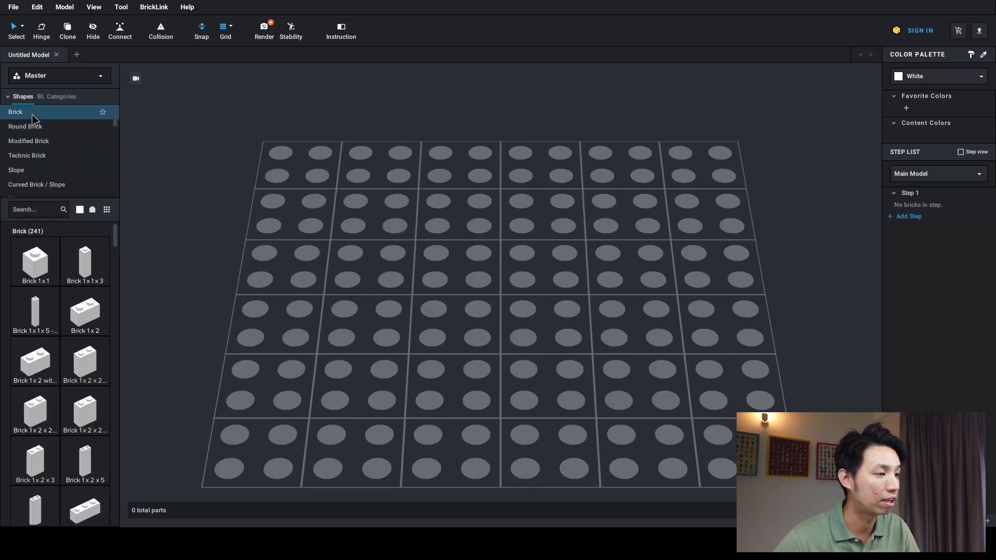
pyautogui.scroll(-5, 57, 138)
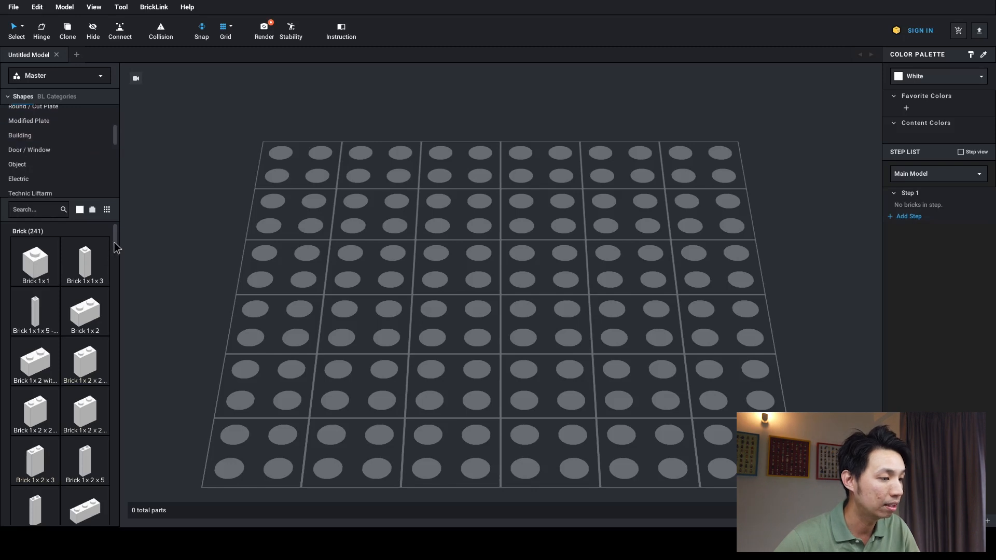
pyautogui.moveTo(115, 239); pyautogui.dragTo(101, 273)
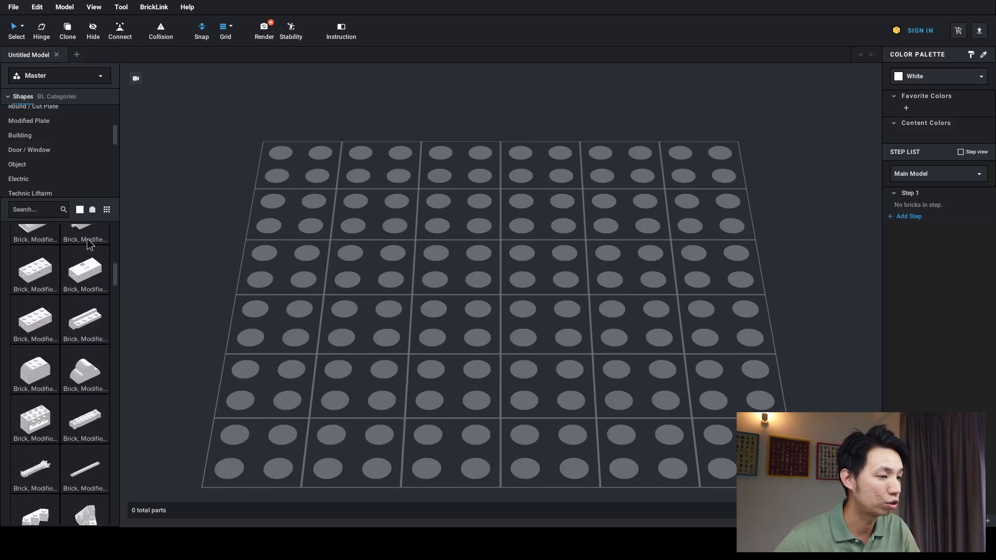
# Examine the colors available for the library parts, filtering by the green, yellow and black-and-white color families, without choosing one
pyautogui.click(79, 210)
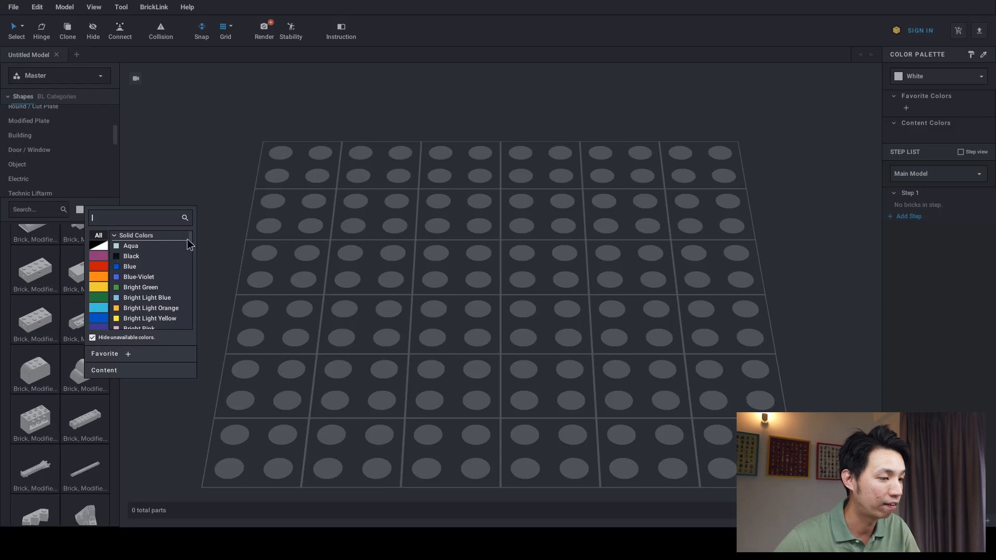
pyautogui.moveTo(190, 237)
pyautogui.mouseDown()
pyautogui.moveTo(184, 300)
pyautogui.moveTo(189, 234)
pyautogui.mouseUp()
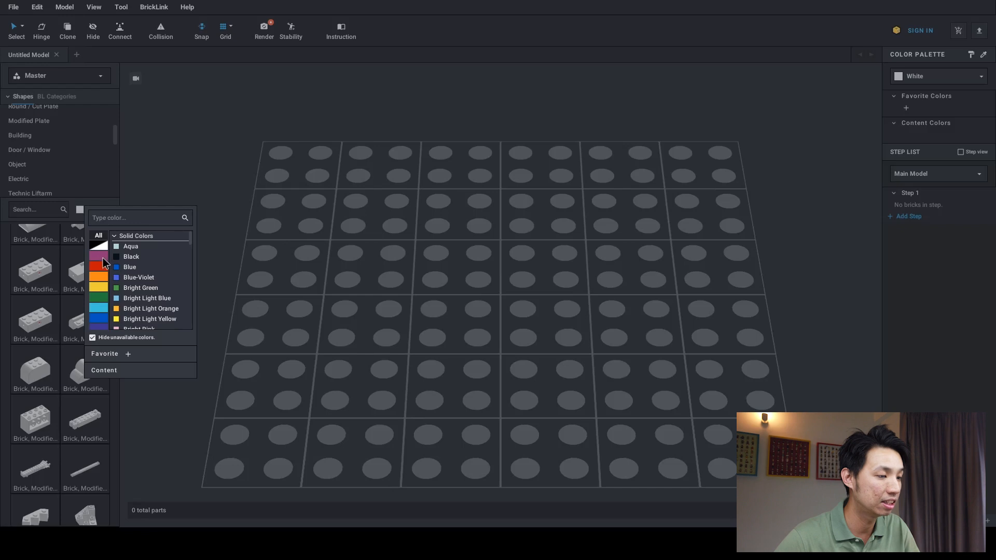
pyautogui.click(98, 299)
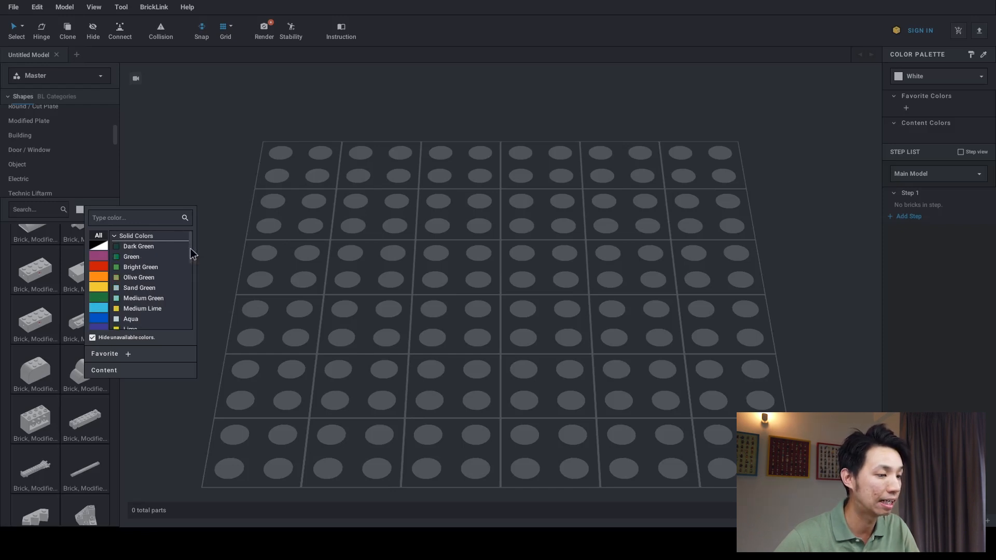
pyautogui.moveTo(191, 248); pyautogui.dragTo(188, 259)
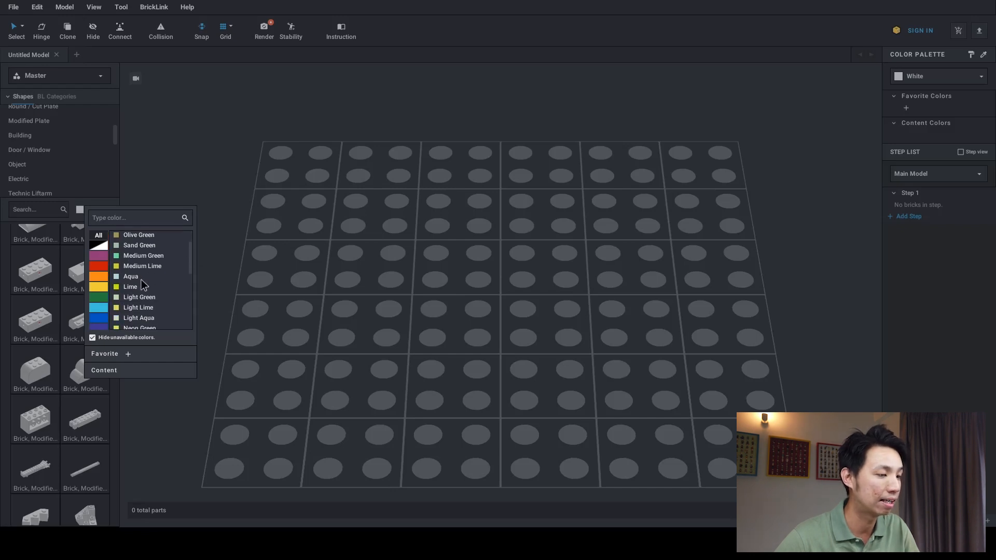
pyautogui.moveTo(190, 268)
pyautogui.mouseDown()
pyautogui.moveTo(189, 287)
pyautogui.moveTo(188, 272)
pyautogui.mouseUp()
pyautogui.scroll(3, 173, 278)
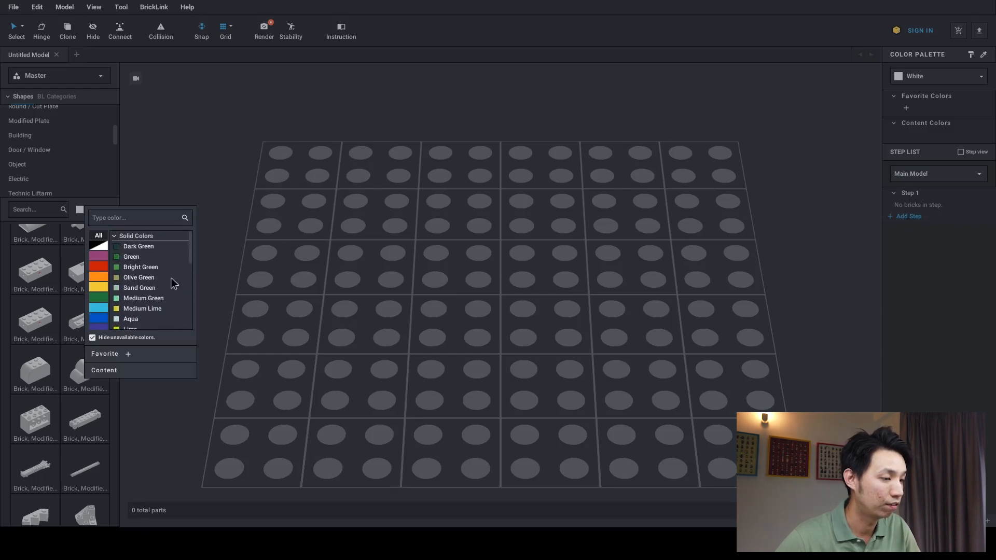
pyautogui.click(100, 286)
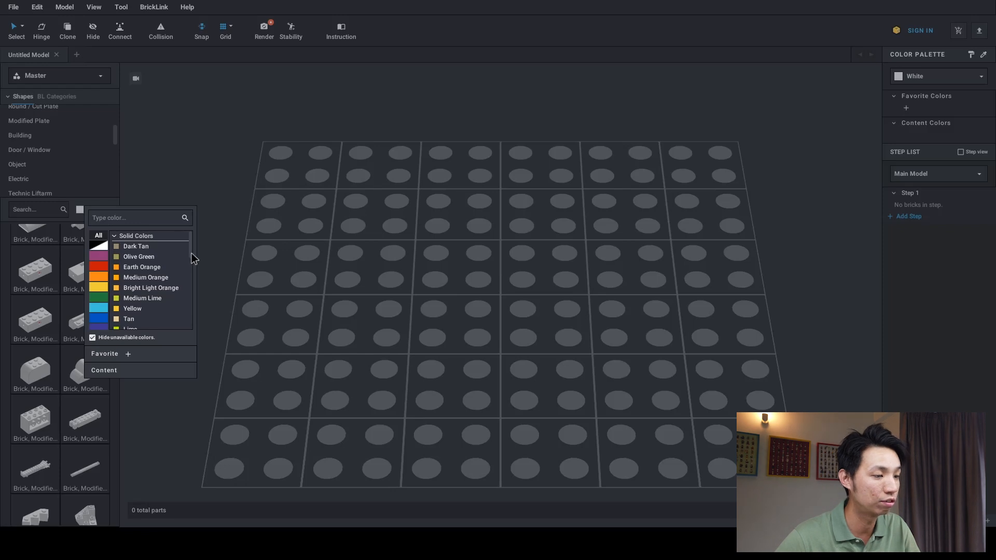
pyautogui.moveTo(191, 254); pyautogui.dragTo(190, 276)
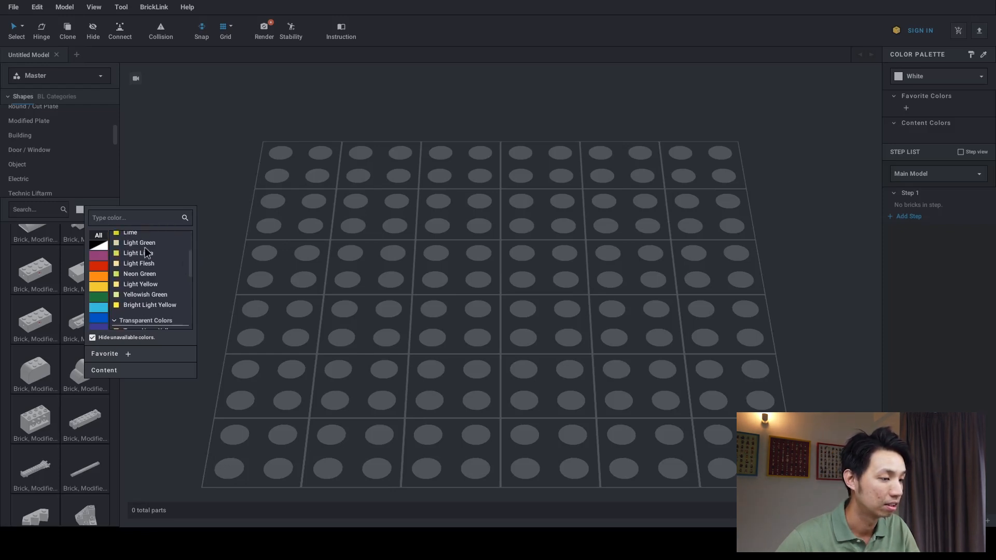
pyautogui.click(102, 247)
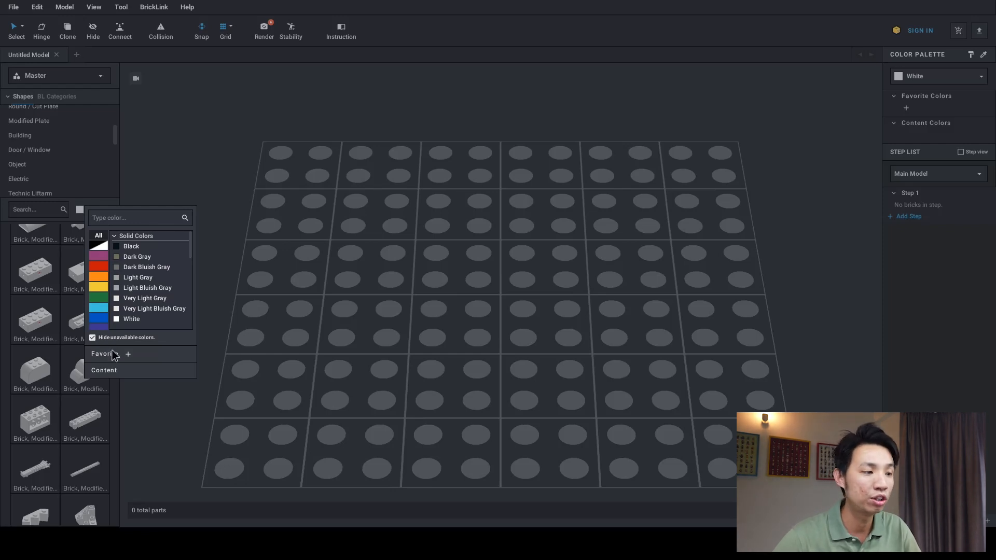
pyautogui.click(213, 329)
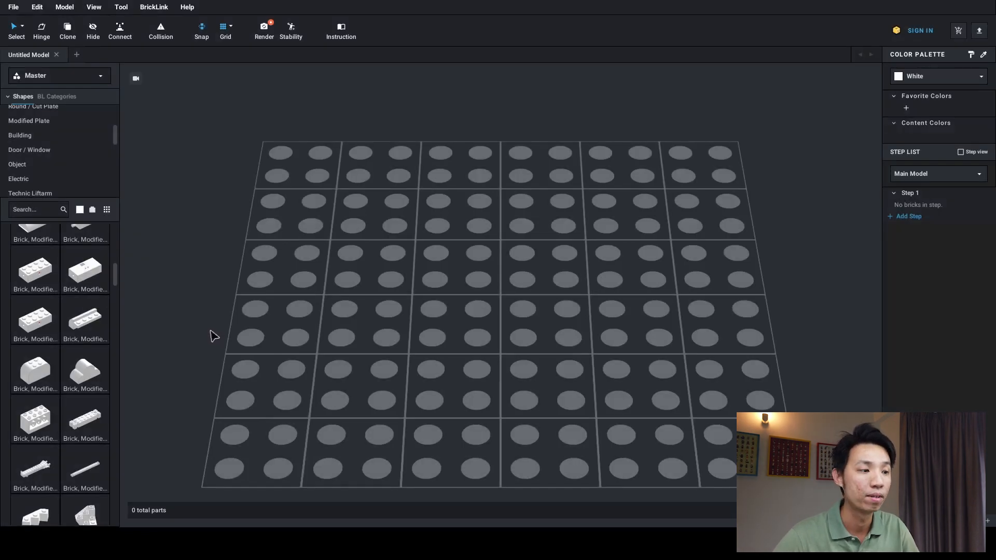
# Return to the start of the brick list and cycle the part thumbnails through large and small back to the medium size
pyautogui.moveTo(114, 275); pyautogui.dragTo(111, 238)
pyautogui.scroll(-2, 78, 267)
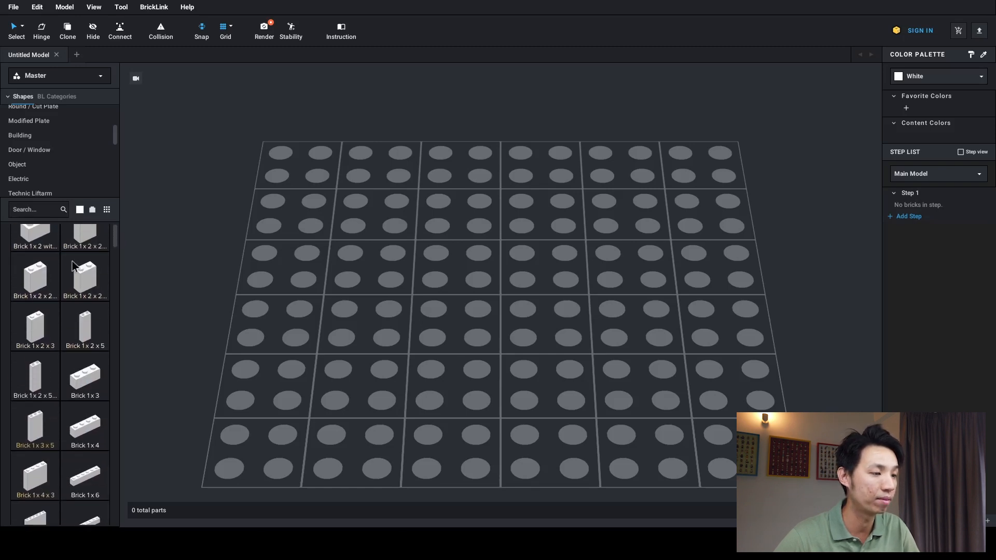
pyautogui.moveTo(113, 236); pyautogui.dragTo(103, 216)
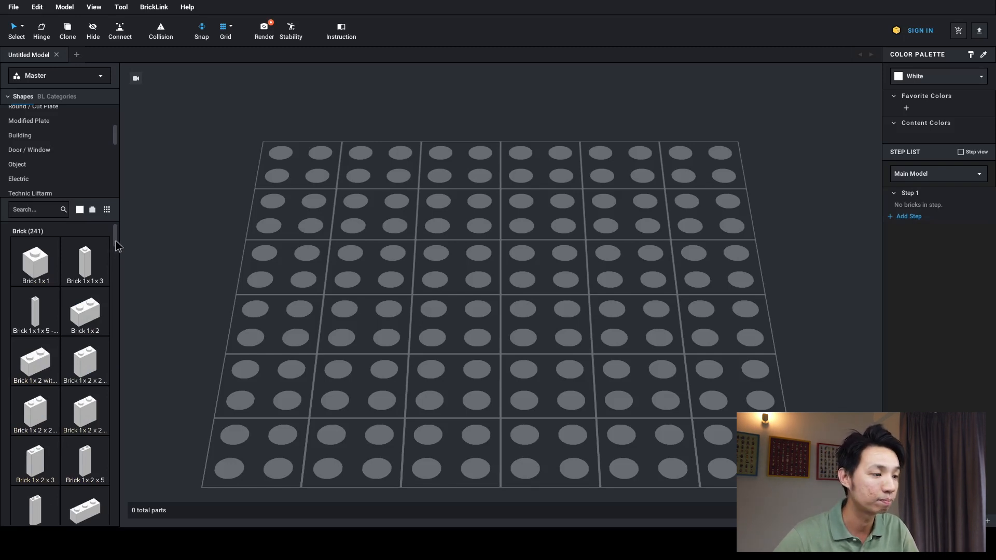
pyautogui.click(107, 211)
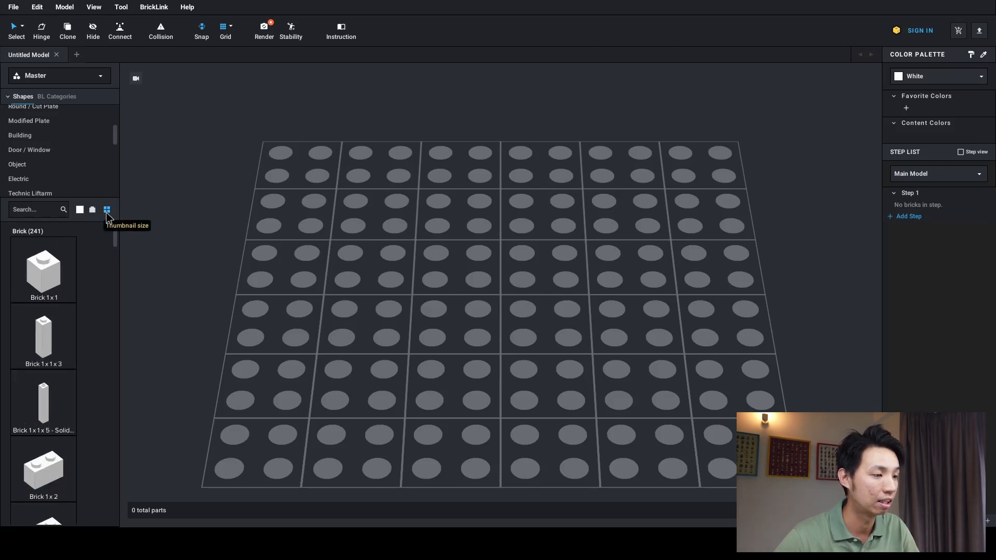
pyautogui.click(107, 215)
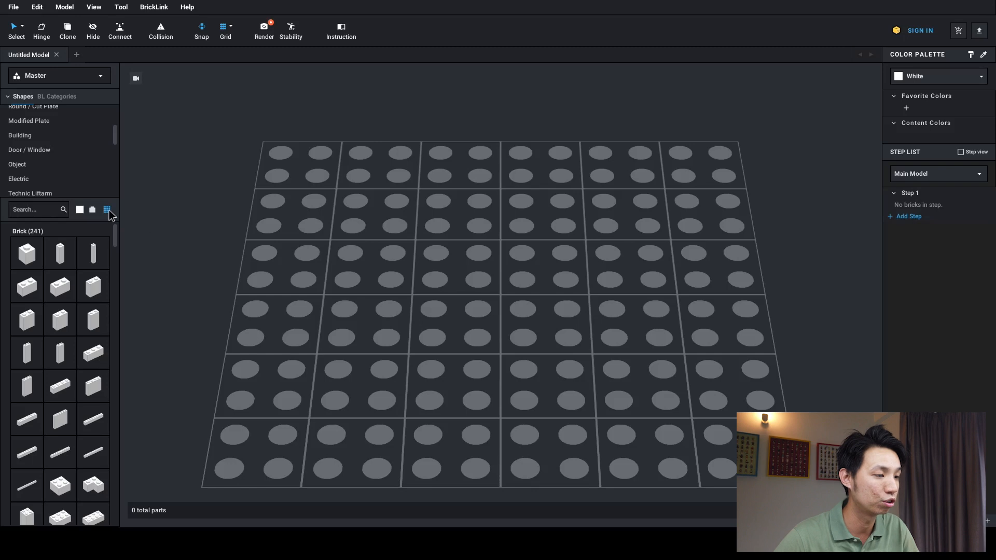
pyautogui.click(109, 210)
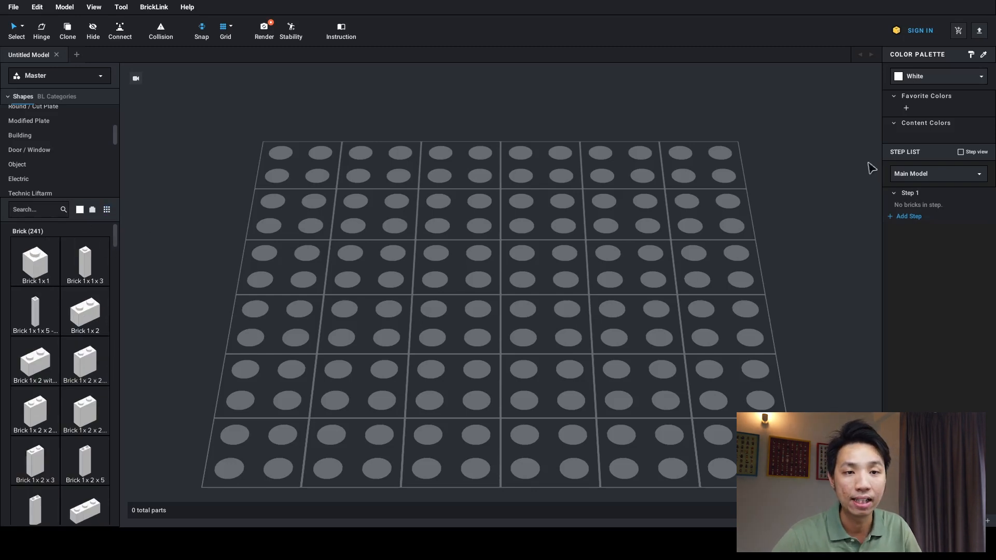
# View the solid colors available for model parts in the color palette, without choosing a new one
pyautogui.click(956, 76)
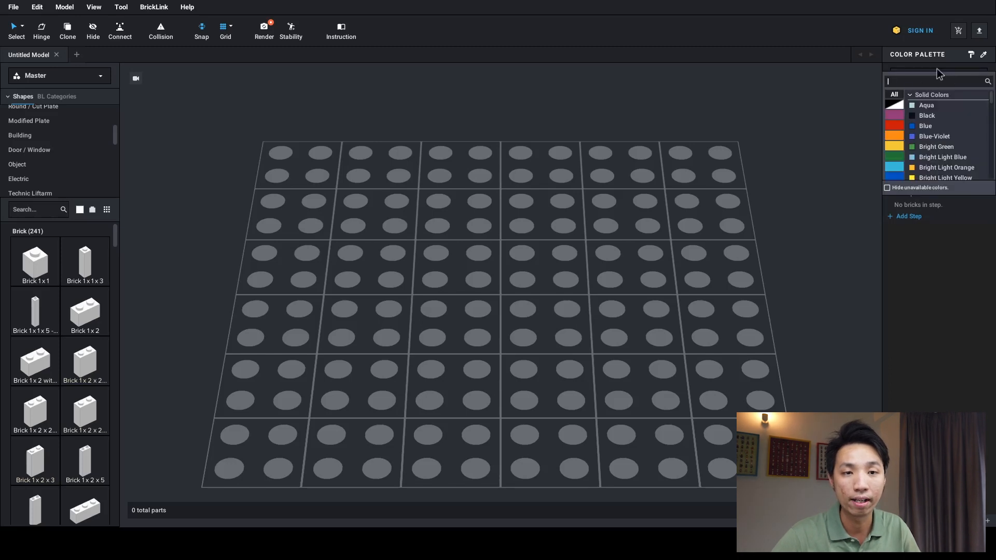
pyautogui.click(940, 65)
pyautogui.click(941, 79)
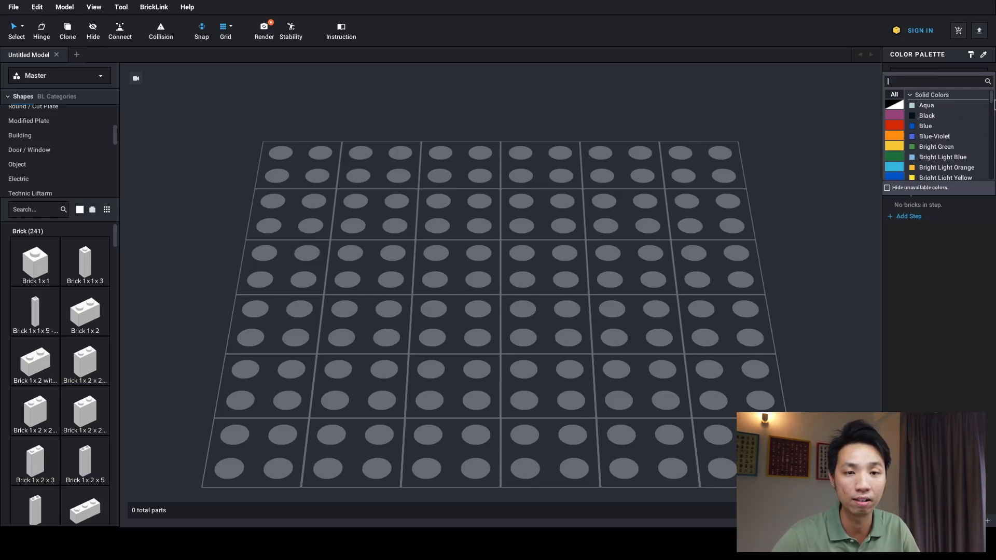
pyautogui.moveTo(991, 102); pyautogui.dragTo(992, 111)
pyautogui.click(949, 258)
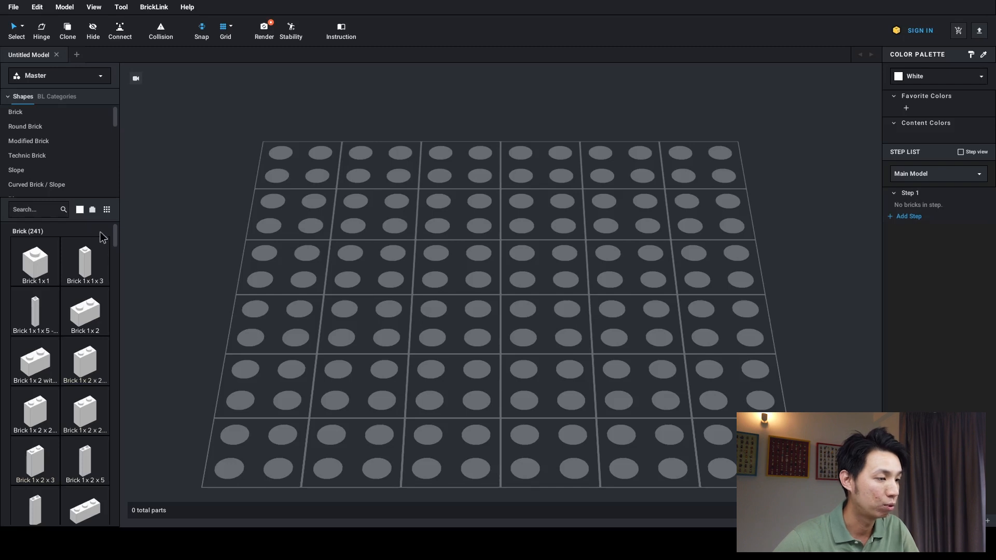
# Set the color of the library parts to White from the black-and-white color family
pyautogui.click(79, 209)
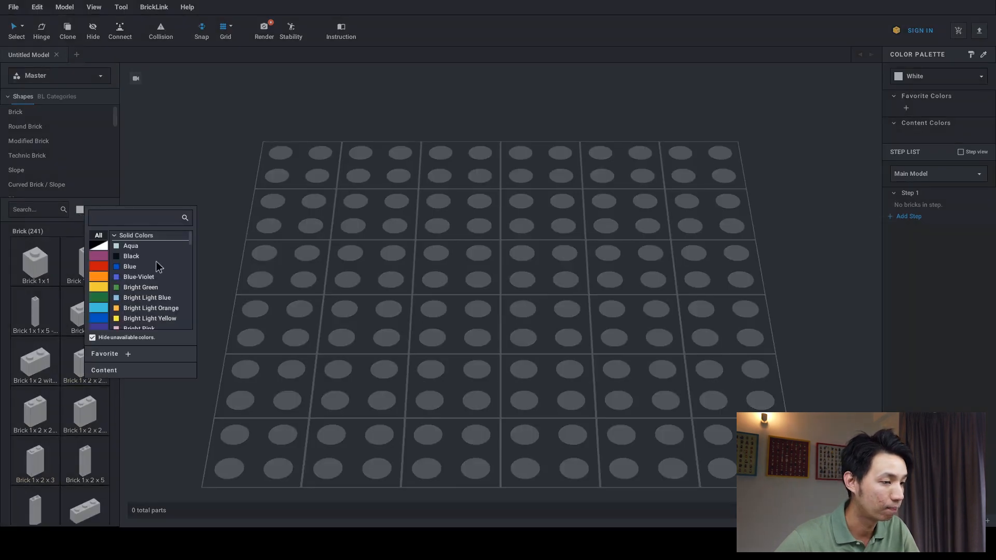
pyautogui.click(101, 247)
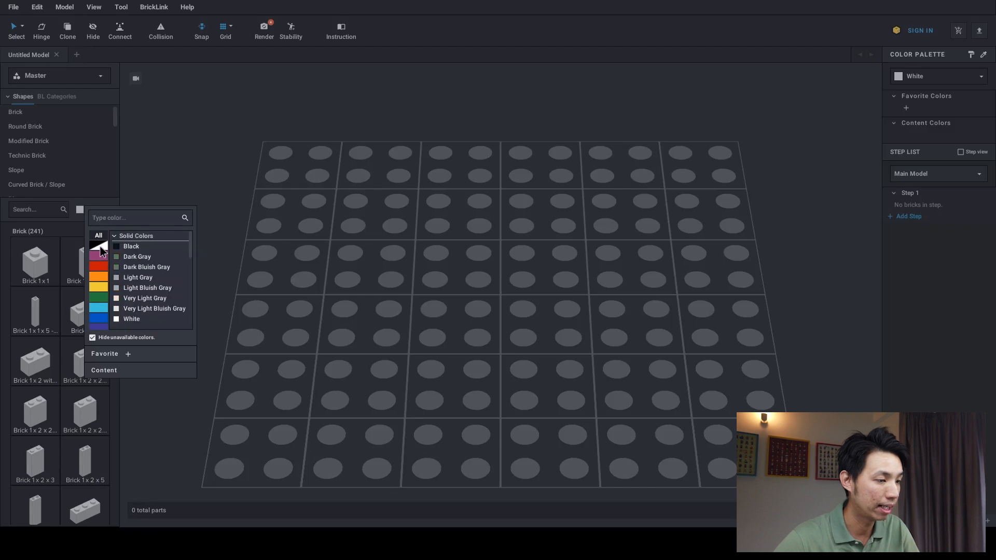
pyautogui.click(132, 318)
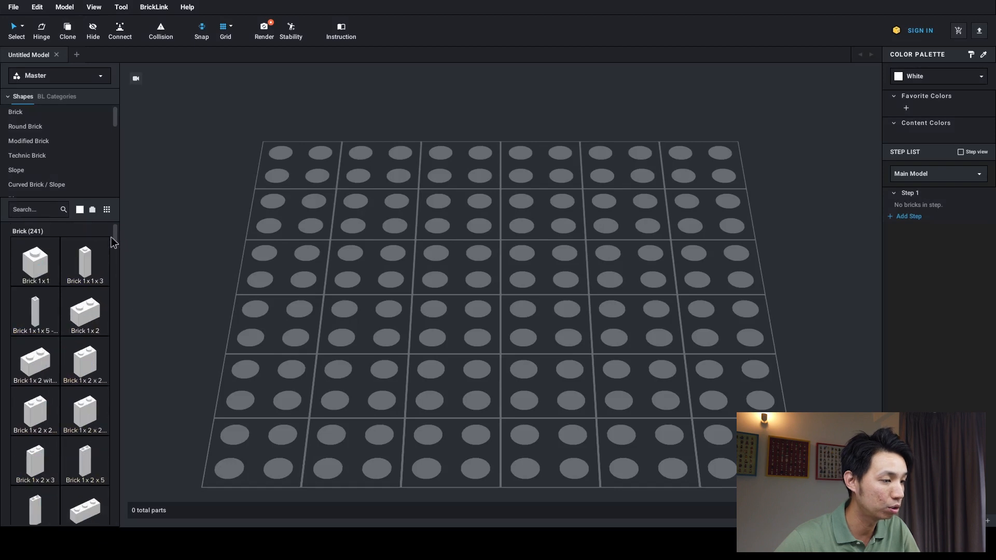
# Look over the printed bricks in the parts library and hide all decorated parts from the list
pyautogui.click(93, 209)
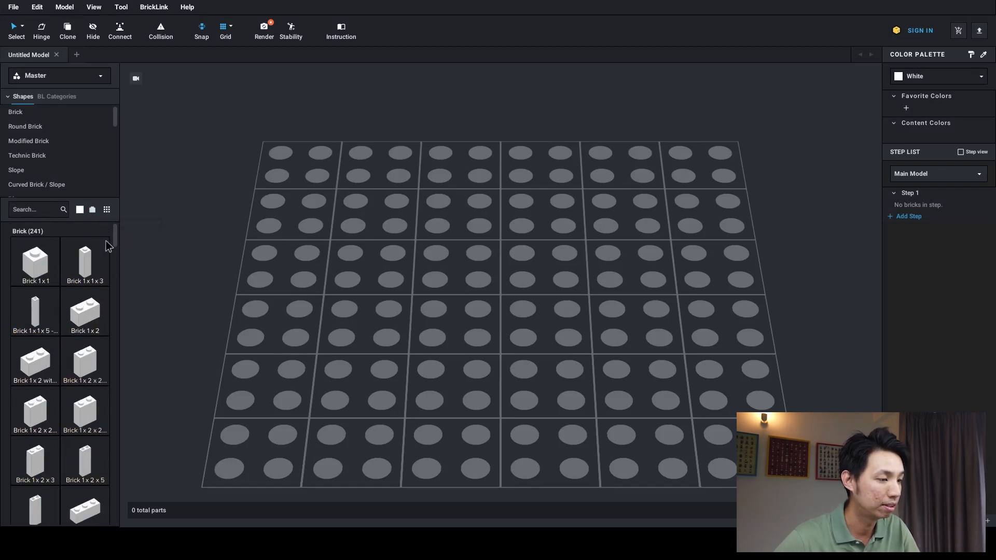
pyautogui.moveTo(115, 235); pyautogui.dragTo(117, 250)
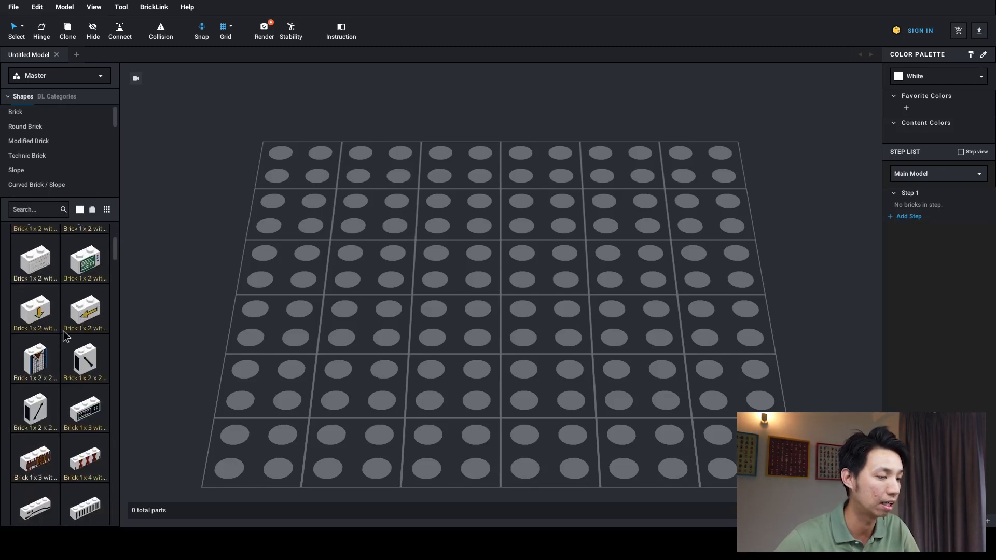
pyautogui.scroll(1, 91, 275)
pyautogui.scroll(8, 89, 281)
pyautogui.scroll(5, 92, 225)
pyautogui.scroll(1, 99, 235)
pyautogui.click(92, 210)
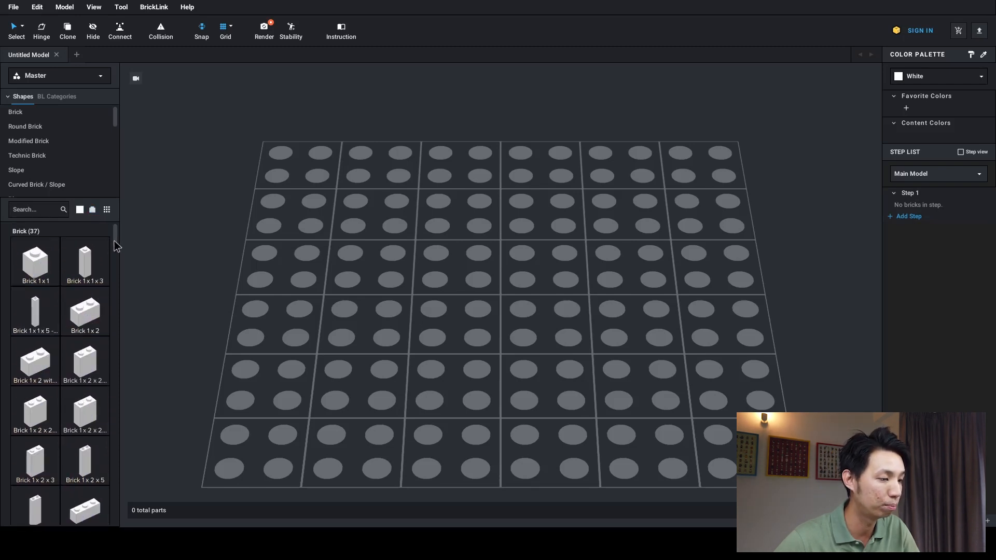
pyautogui.moveTo(116, 234); pyautogui.dragTo(117, 250)
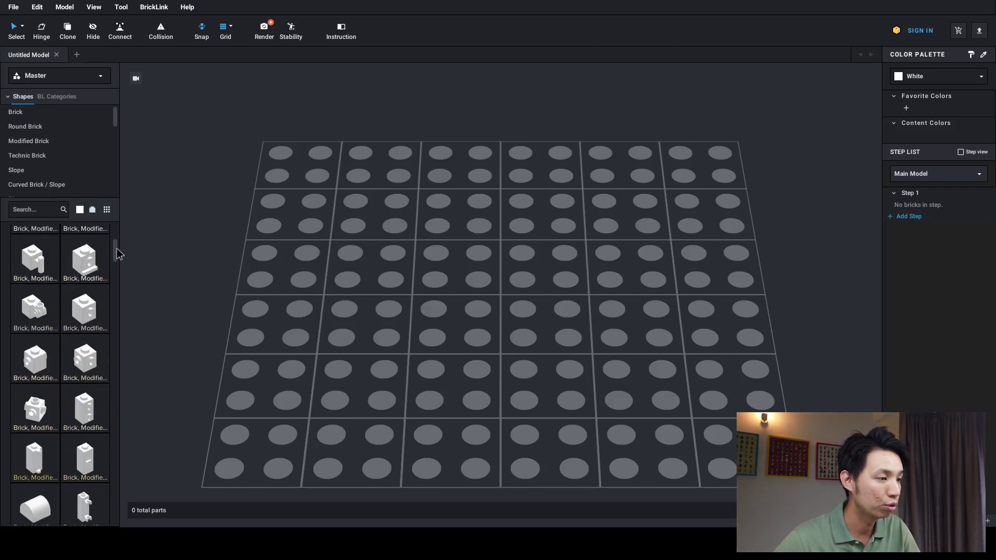
# Go to the Plate category and look through its plates and tiles up to the 4-stud-wide sizes
pyautogui.scroll(-3, 91, 162)
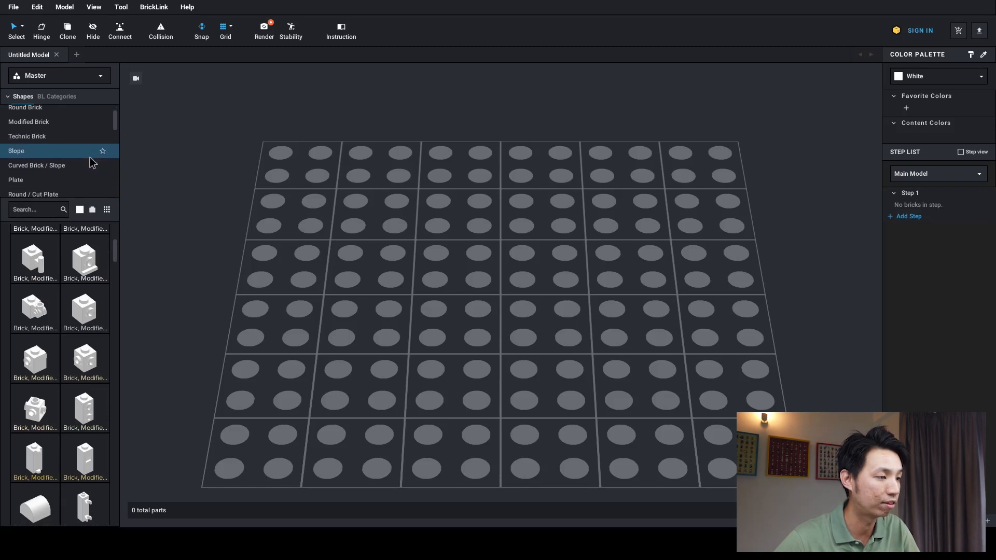
pyautogui.click(65, 161)
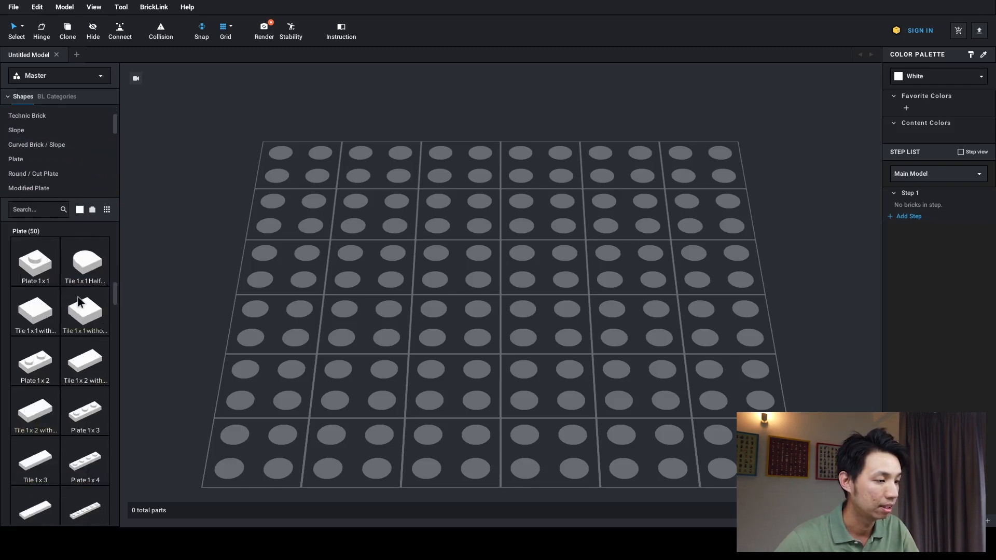
pyautogui.scroll(-3, 78, 303)
pyautogui.scroll(-5, 78, 303)
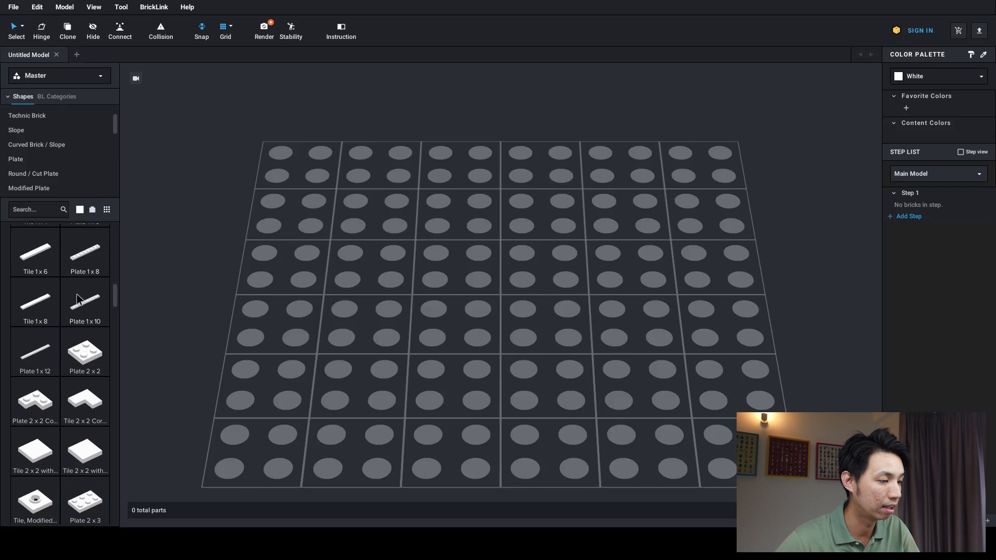
pyautogui.scroll(-4, 76, 295)
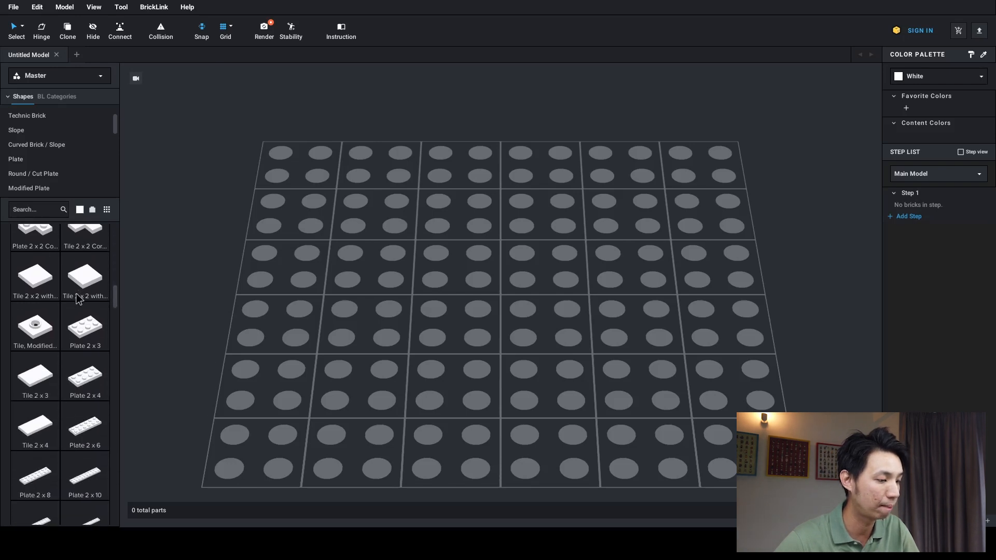
pyautogui.scroll(-1, 77, 293)
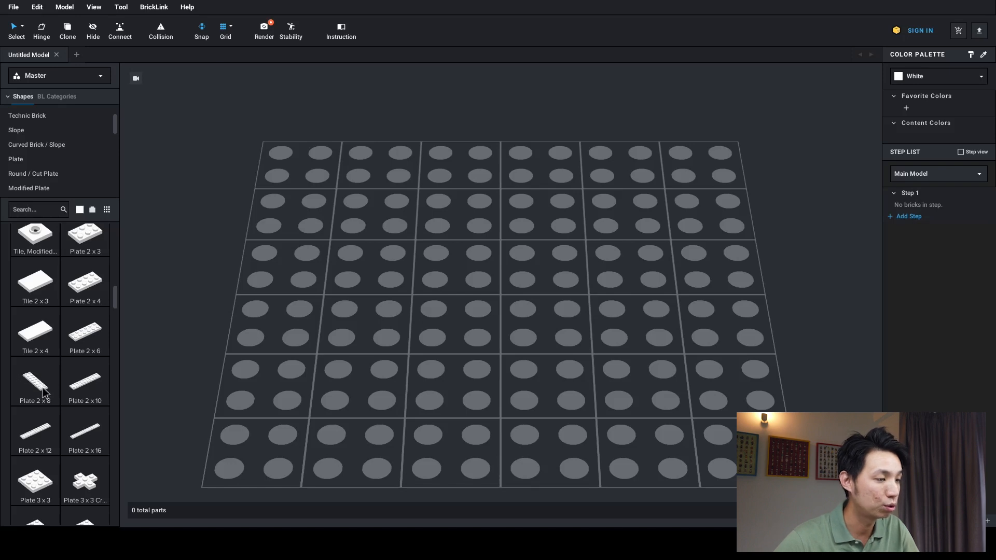
pyautogui.scroll(2, 45, 353)
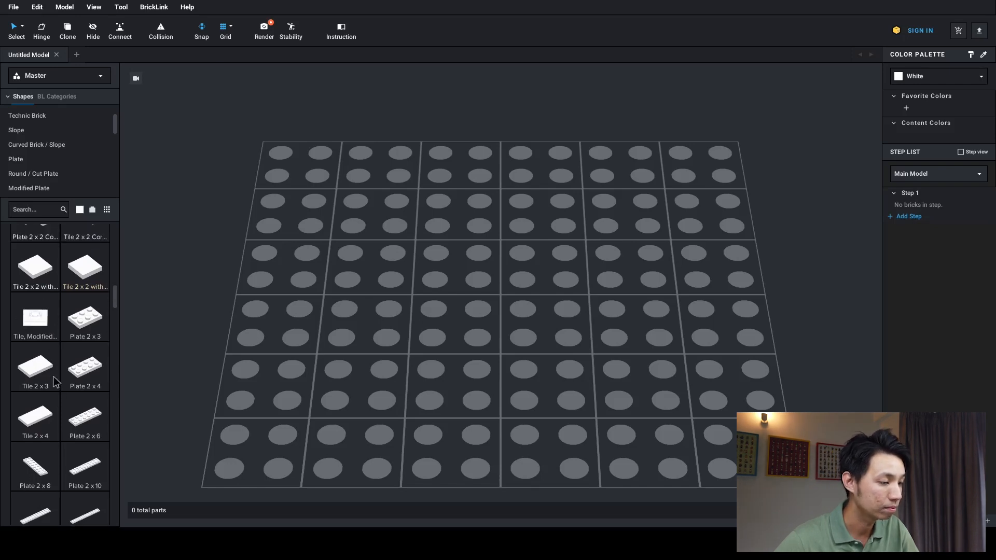
pyautogui.scroll(-6, 51, 373)
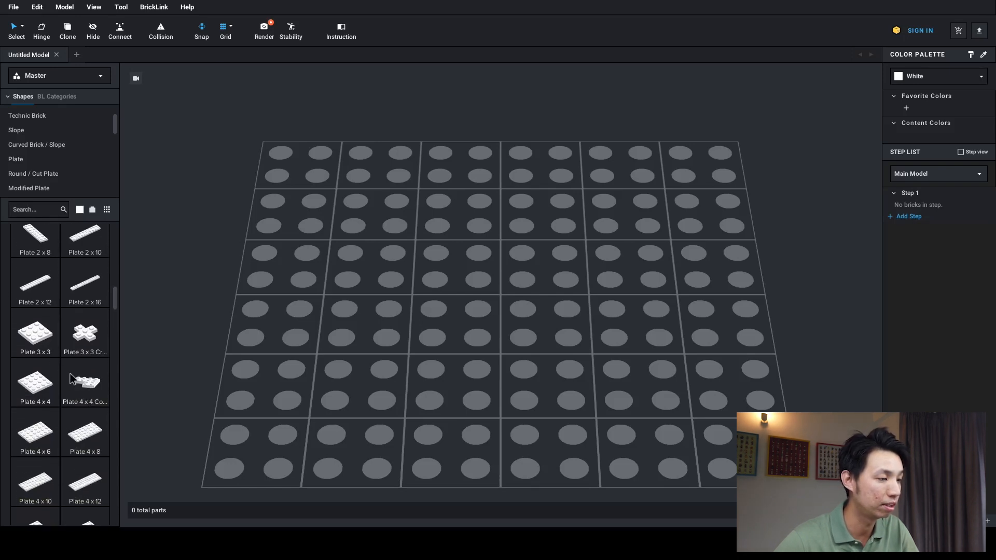
pyautogui.scroll(2, 64, 369)
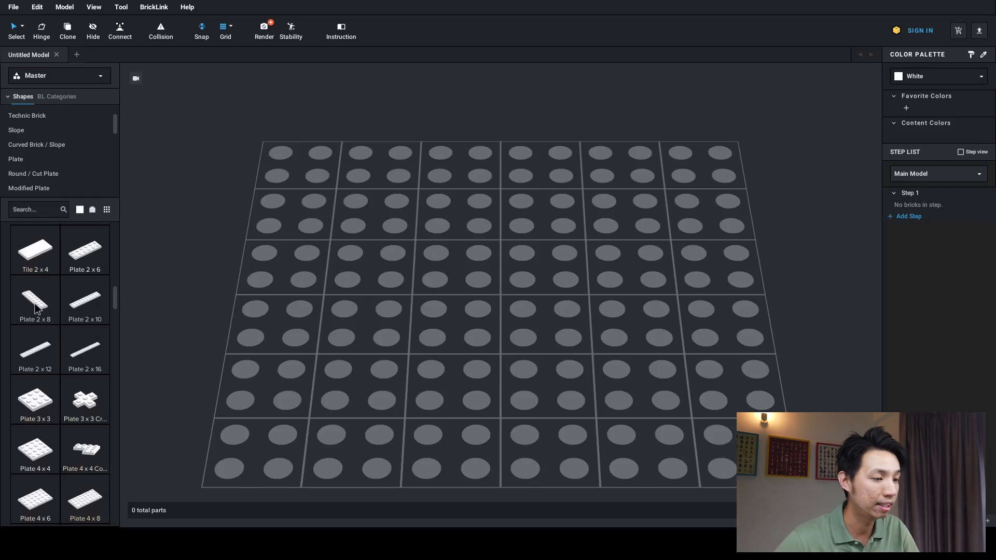
# Place four white Plate 2 x 8 parts on the grid in evenly spaced parallel rows
pyautogui.moveTo(36, 308); pyautogui.dragTo(508, 261)
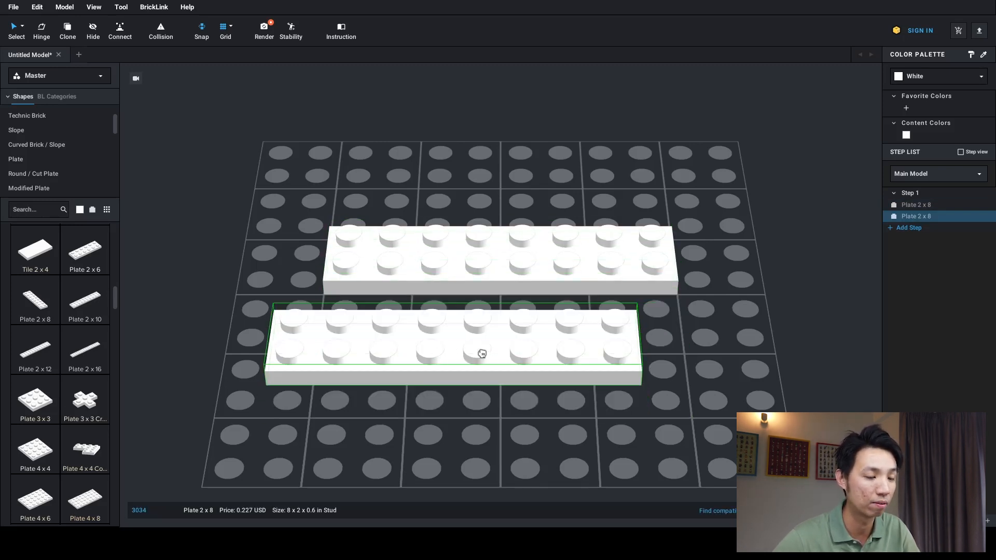
pyautogui.moveTo(510, 369); pyautogui.dragTo(507, 358, button='right')
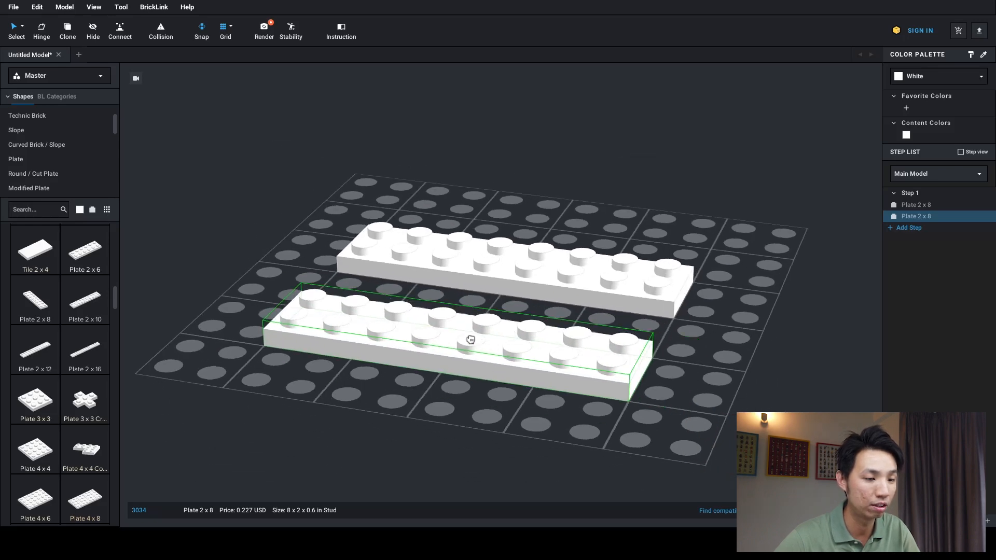
pyautogui.scroll(-3, 470, 340)
pyautogui.moveTo(474, 341); pyautogui.dragTo(462, 307, button='right')
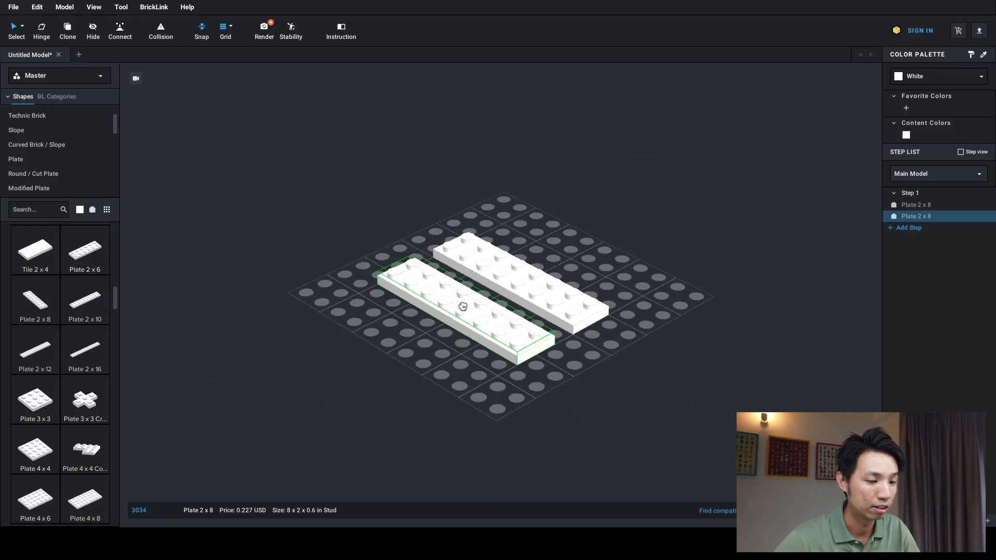
pyautogui.click(456, 311)
pyautogui.click(418, 340)
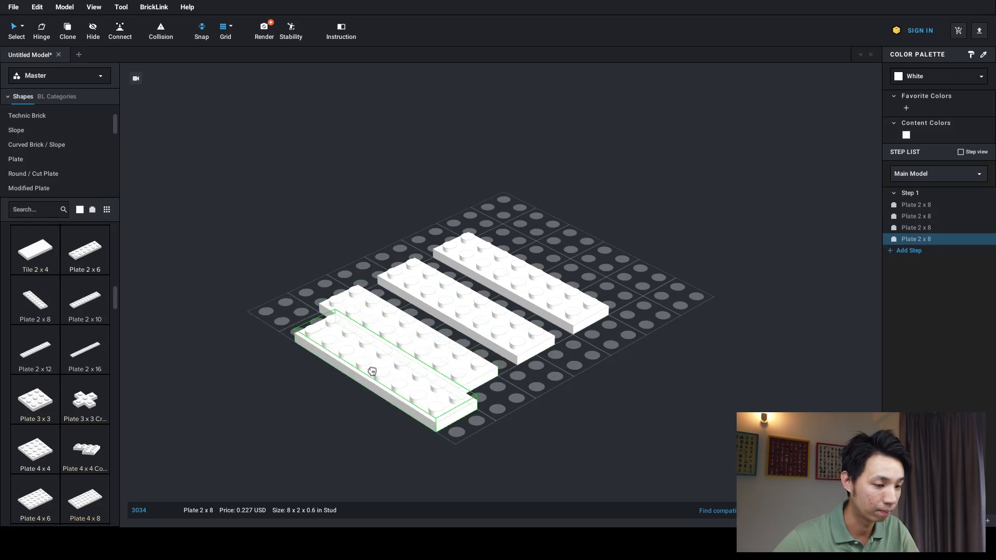
pyautogui.click(346, 371)
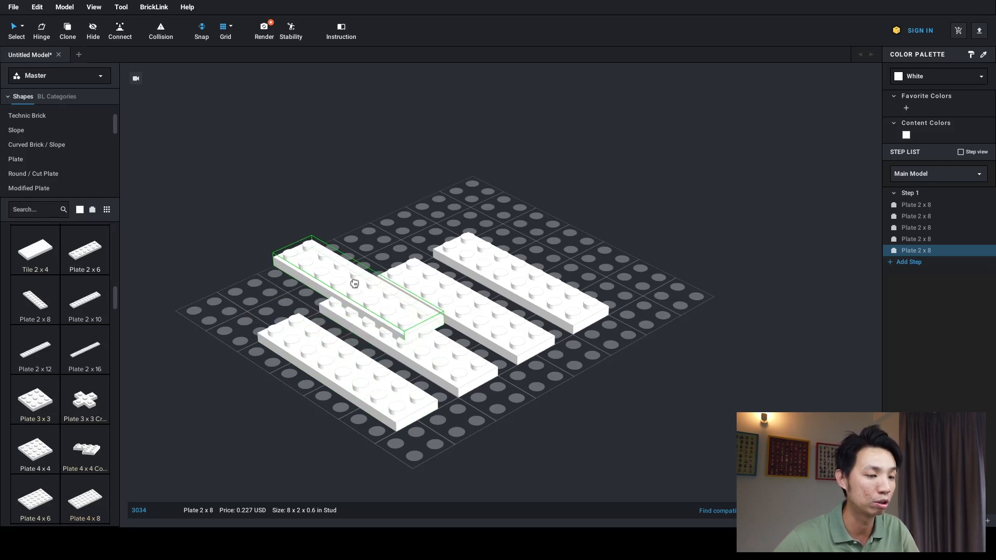
pyautogui.press('Escape')
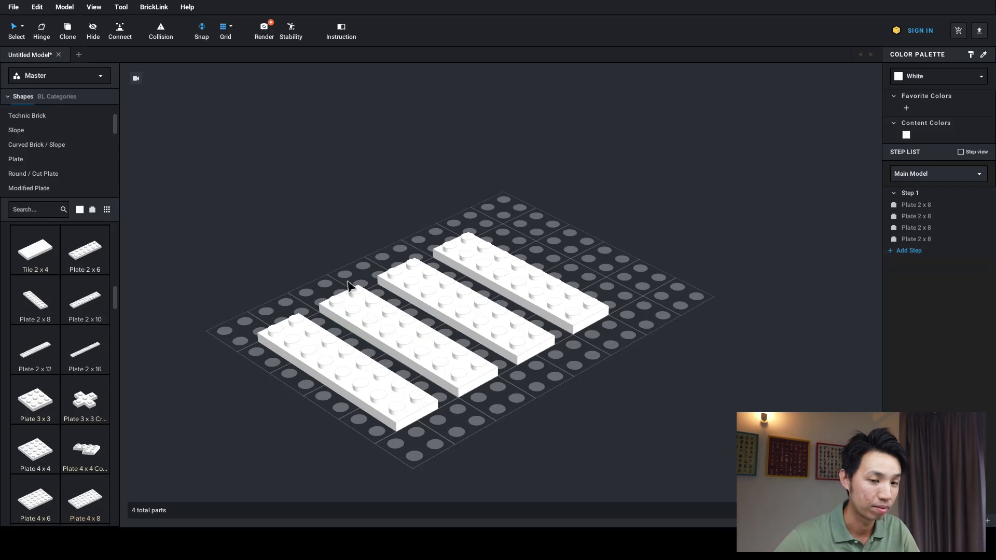
# Examine the four plates by orbiting, panning and zooming the view around them
pyautogui.moveTo(574, 373); pyautogui.dragTo(635, 382, button='right')
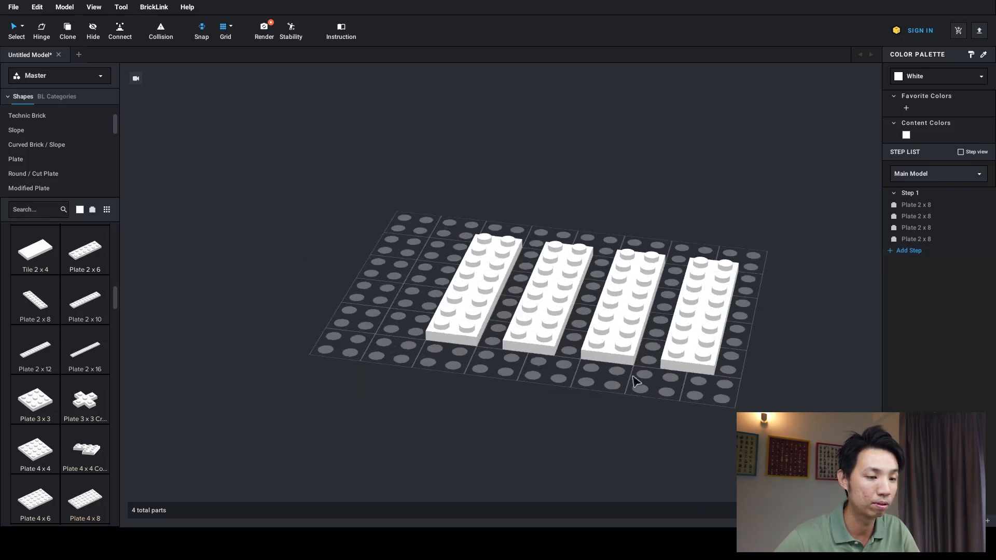
pyautogui.moveTo(585, 363); pyautogui.dragTo(561, 365, button='middle')
pyautogui.scroll(-2, 539, 348)
pyautogui.scroll(5, 477, 343)
pyautogui.moveTo(448, 335); pyautogui.dragTo(513, 340, button='middle')
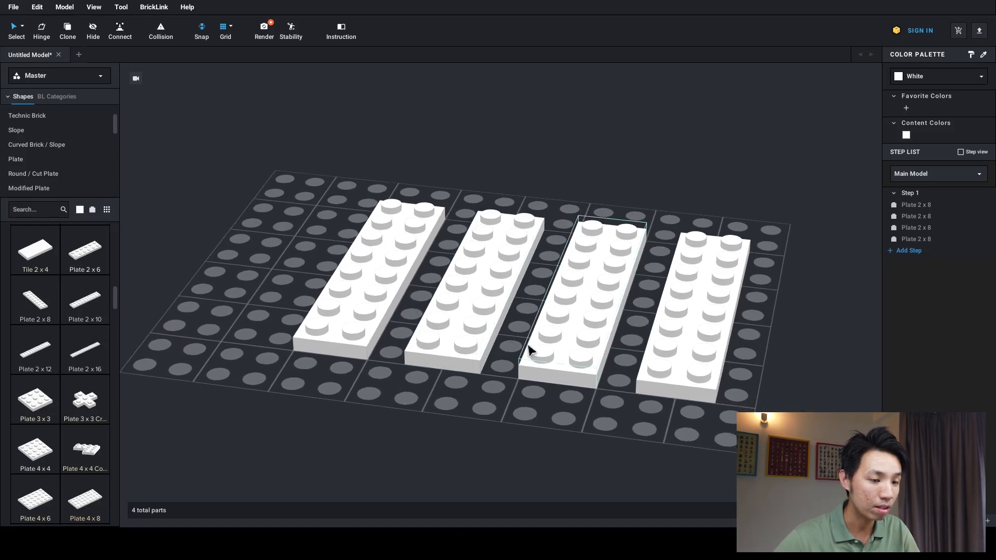
pyautogui.moveTo(531, 344); pyautogui.dragTo(519, 346, button='right')
pyautogui.moveTo(483, 417); pyautogui.dragTo(464, 385, button='middle')
pyautogui.scroll(3, 464, 379)
pyautogui.scroll(-2, 465, 377)
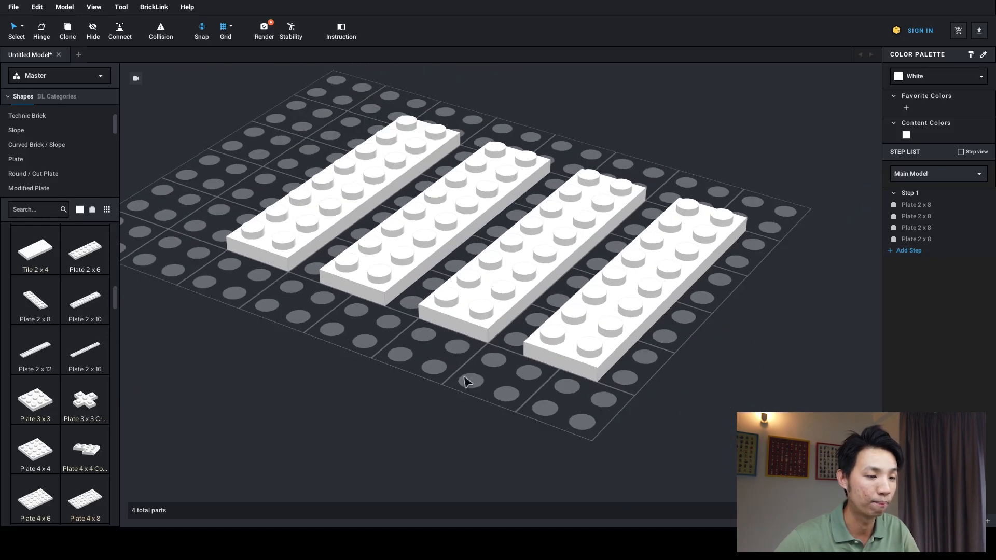
pyautogui.scroll(-4, 469, 371)
pyautogui.moveTo(478, 356); pyautogui.dragTo(484, 393, button='right')
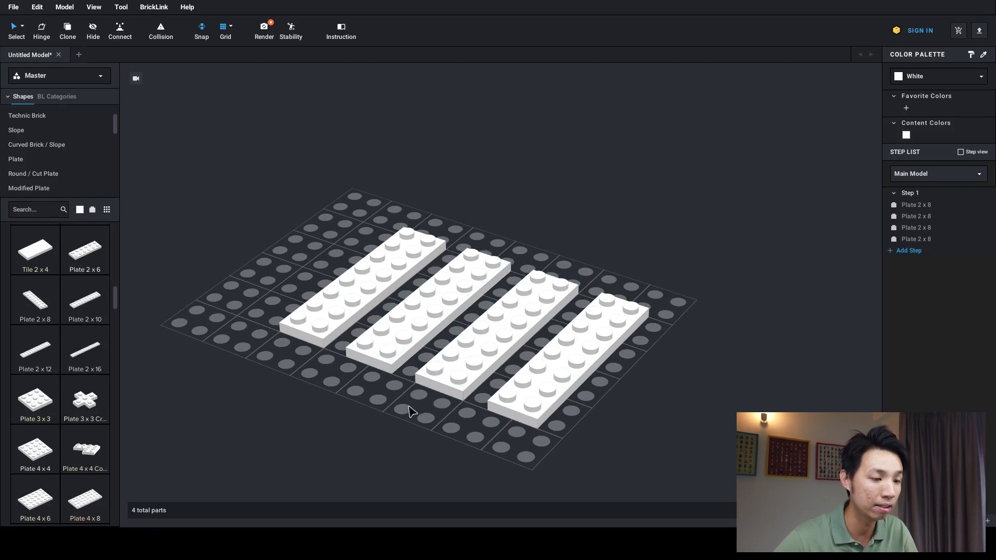
# Delete the last three plates placed as one selection and undo the deletion
pyautogui.click(414, 334)
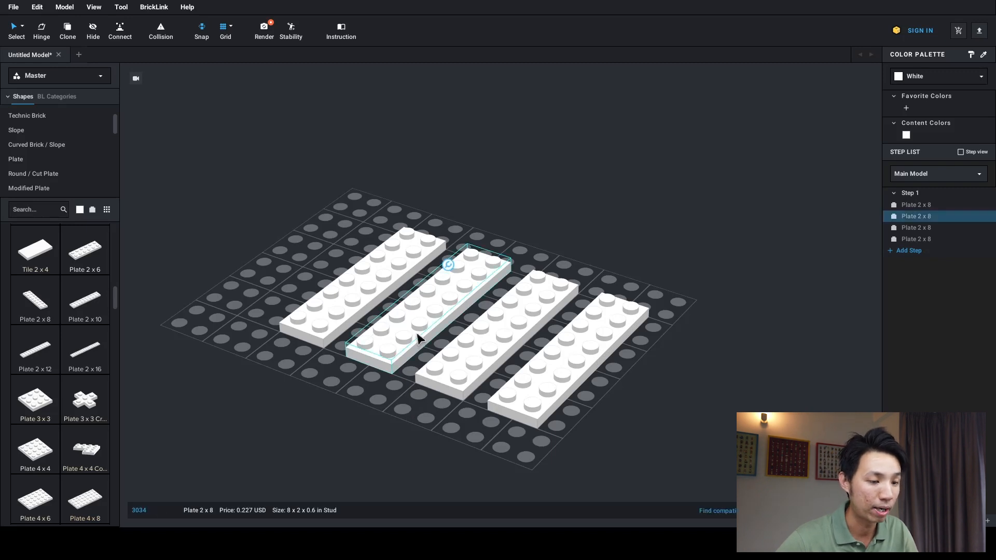
pyautogui.keyDown('shift'); pyautogui.click(482, 356); pyautogui.keyUp('shift')
pyautogui.keyDown('shift'); pyautogui.click(546, 384); pyautogui.keyUp('shift')
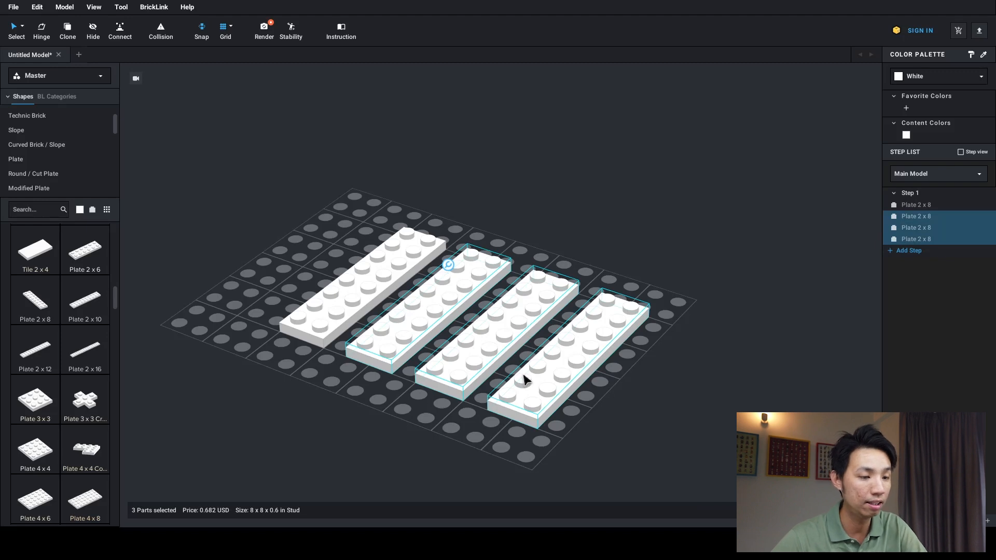
pyautogui.press('Delete')
pyautogui.hotkey('ctrl', 'z')
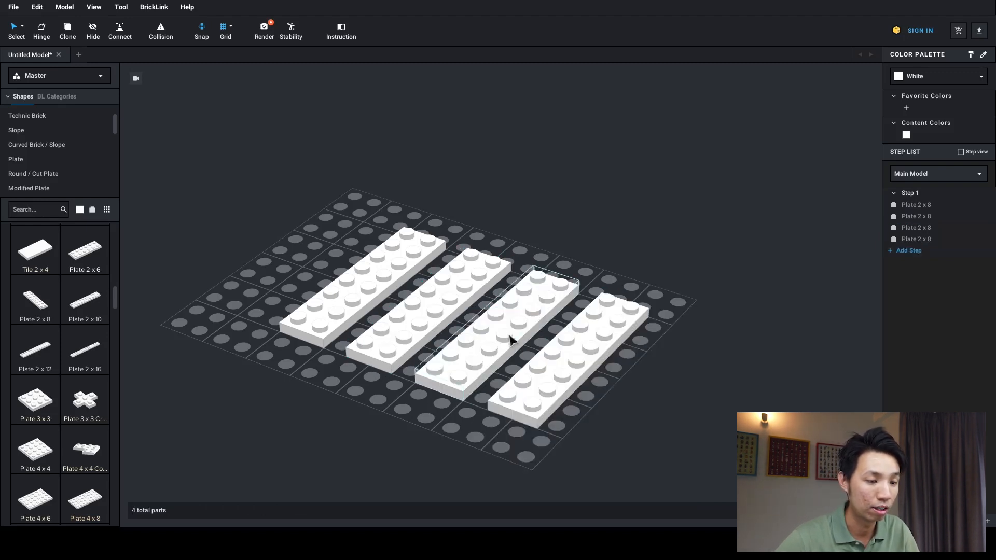
# Delete the three extra plates, keeping only the first Plate 2 x 8 placed on the grid
pyautogui.rightClick(510, 338)
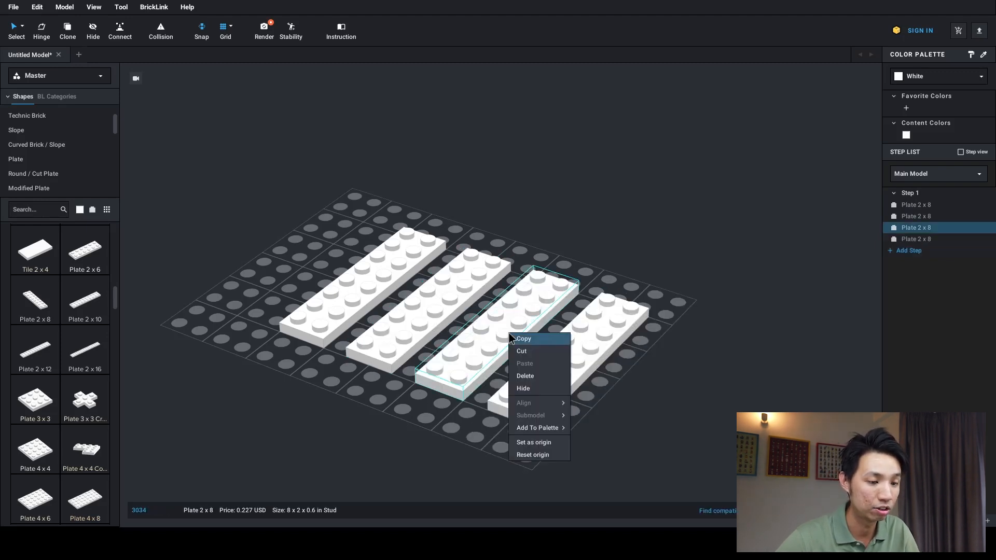
pyautogui.click(540, 378)
pyautogui.click(545, 377)
pyautogui.keyDown('ctrl'); pyautogui.click(418, 329); pyautogui.keyUp('ctrl')
pyautogui.rightClick(420, 330)
pyautogui.click(438, 368)
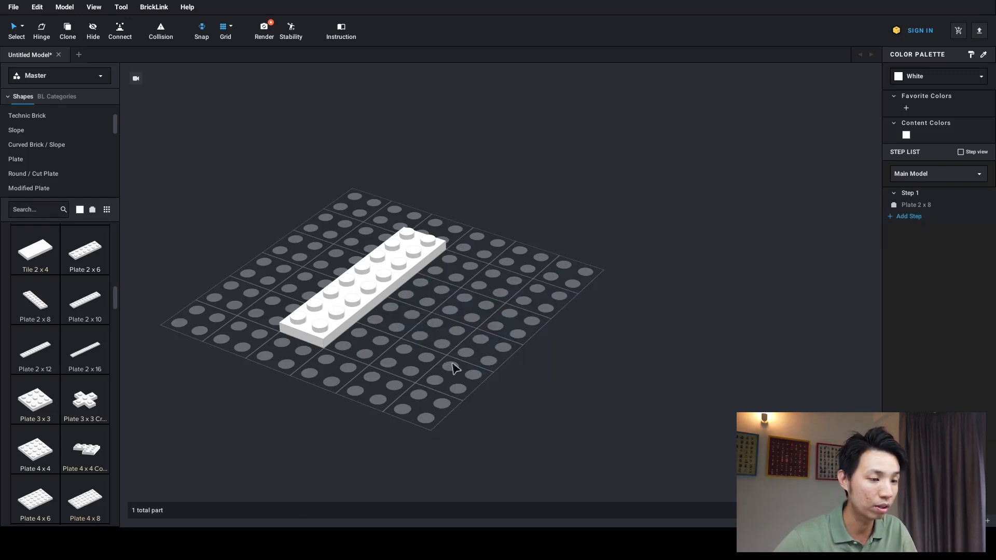
# Examine the remaining plate from different angles and zoom distances
pyautogui.moveTo(508, 341); pyautogui.dragTo(455, 333, button='right')
pyautogui.moveTo(584, 324)
pyautogui.mouseDown(button='right')
pyautogui.moveTo(544, 334)
pyautogui.moveTo(589, 323)
pyautogui.mouseUp(button='right')
pyautogui.moveTo(597, 321); pyautogui.dragTo(568, 327, button='middle')
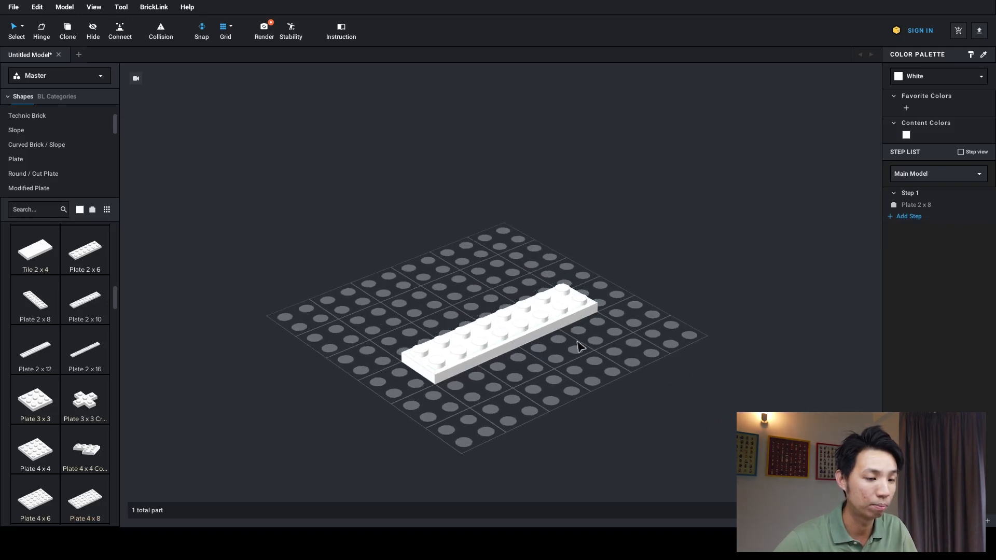
pyautogui.scroll(-3, 573, 344)
pyautogui.scroll(4, 564, 348)
pyautogui.scroll(3, 567, 353)
pyautogui.scroll(-2, 552, 347)
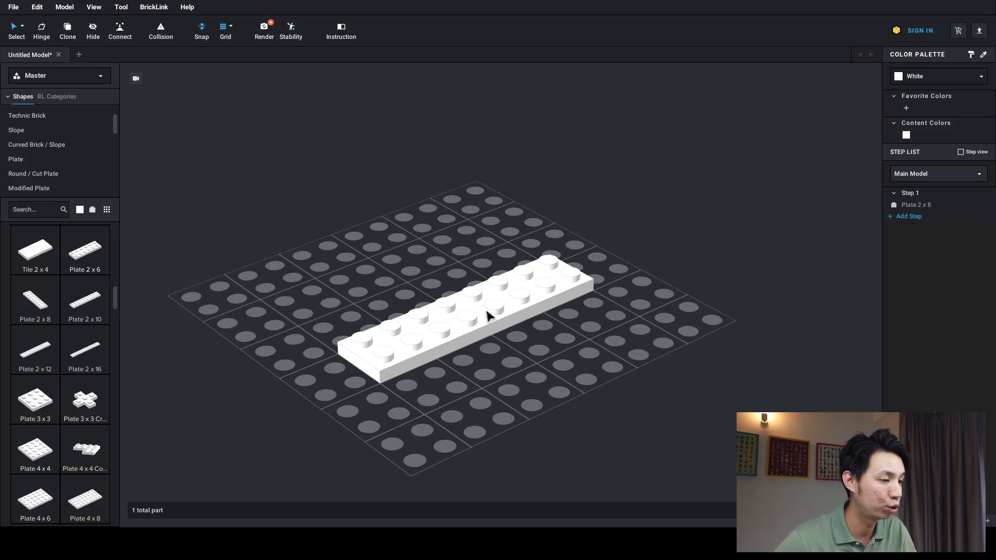
# Try a Plate 2 x 2 on the grid beside the 2 x 8 plate and discard it
pyautogui.scroll(2, 62, 319)
pyautogui.scroll(4, 66, 324)
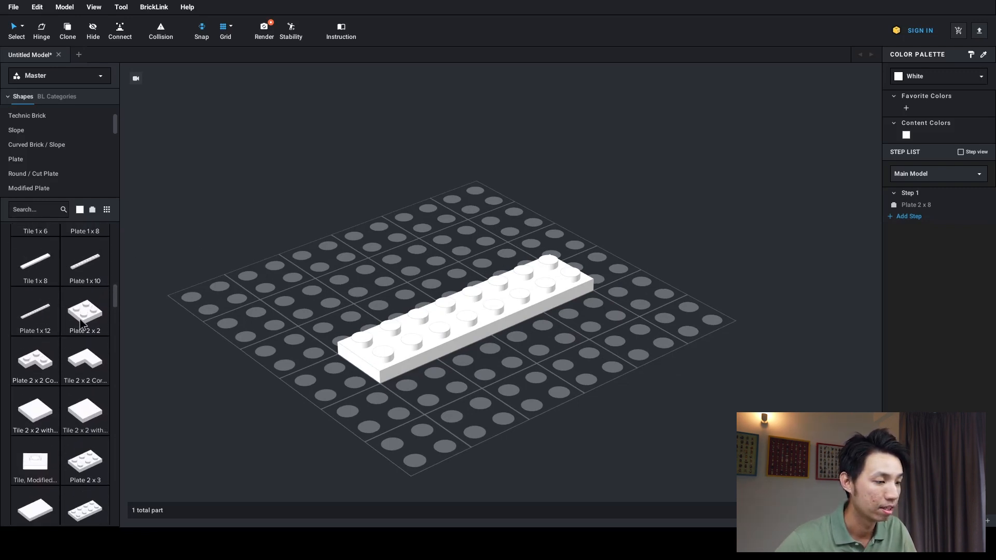
pyautogui.moveTo(81, 323); pyautogui.dragTo(465, 404)
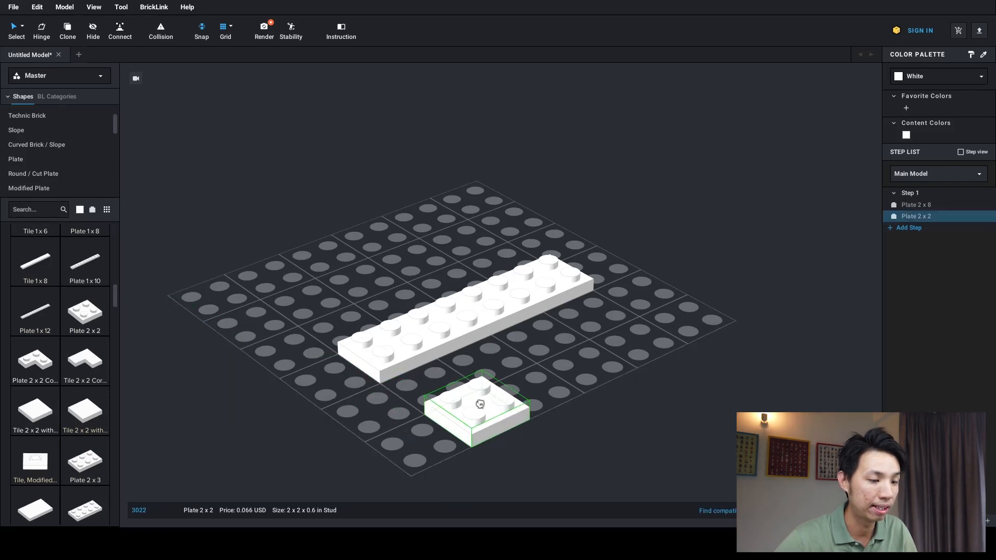
pyautogui.moveTo(465, 404)
pyautogui.mouseDown(button='right')
pyautogui.moveTo(449, 386)
pyautogui.moveTo(461, 411)
pyautogui.mouseUp(button='right')
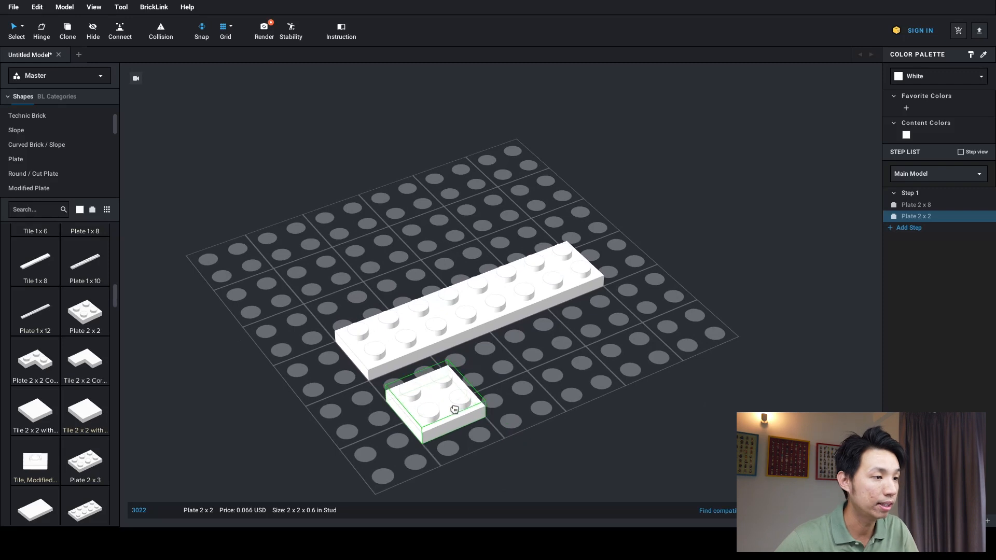
pyautogui.press('Delete')
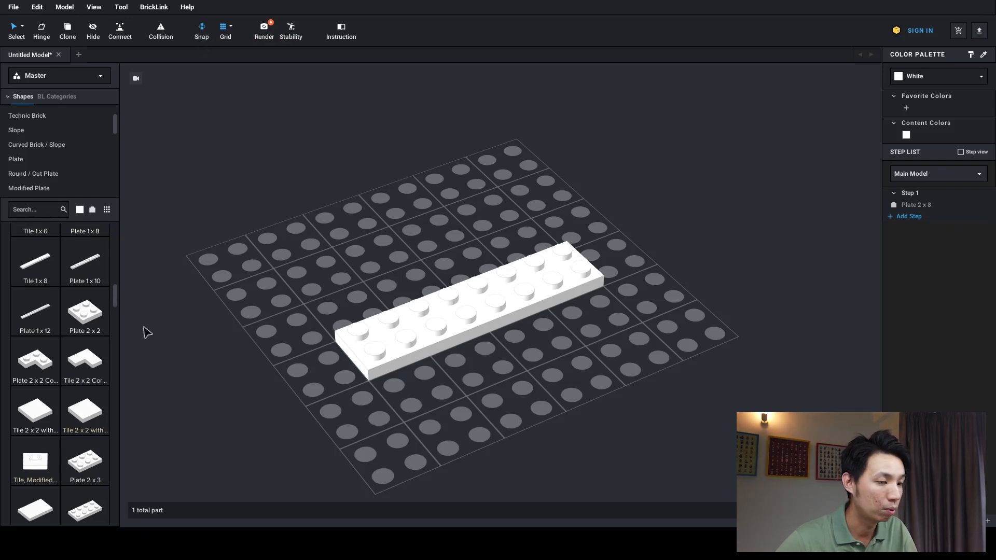
# Stack five Plate 2 x 2 parts on the studs of the 2 x 8 plate, one overhanging its end and one in a second layer
pyautogui.moveTo(85, 314); pyautogui.dragTo(228, 340)
pyautogui.moveTo(234, 338); pyautogui.dragTo(235, 334, button='right')
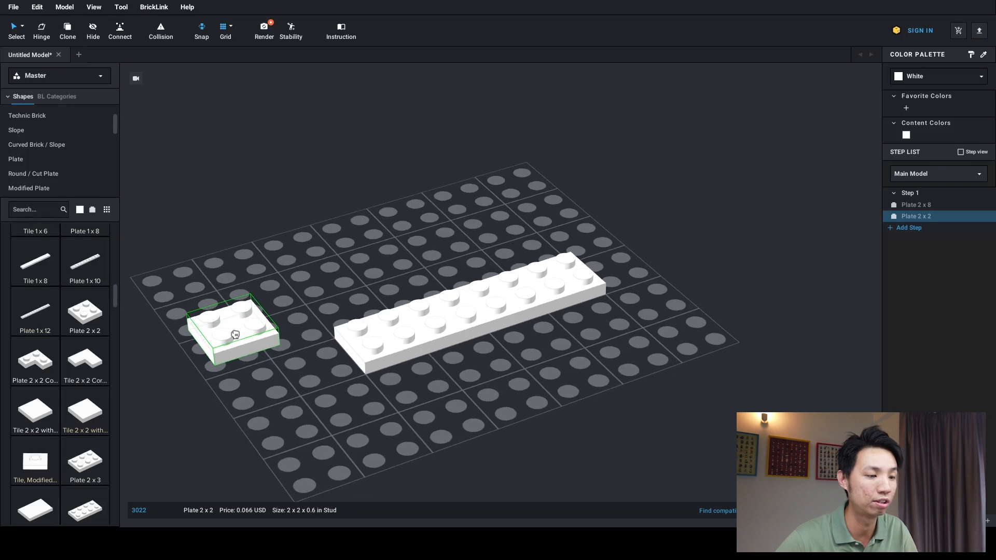
pyautogui.moveTo(258, 328); pyautogui.dragTo(336, 322)
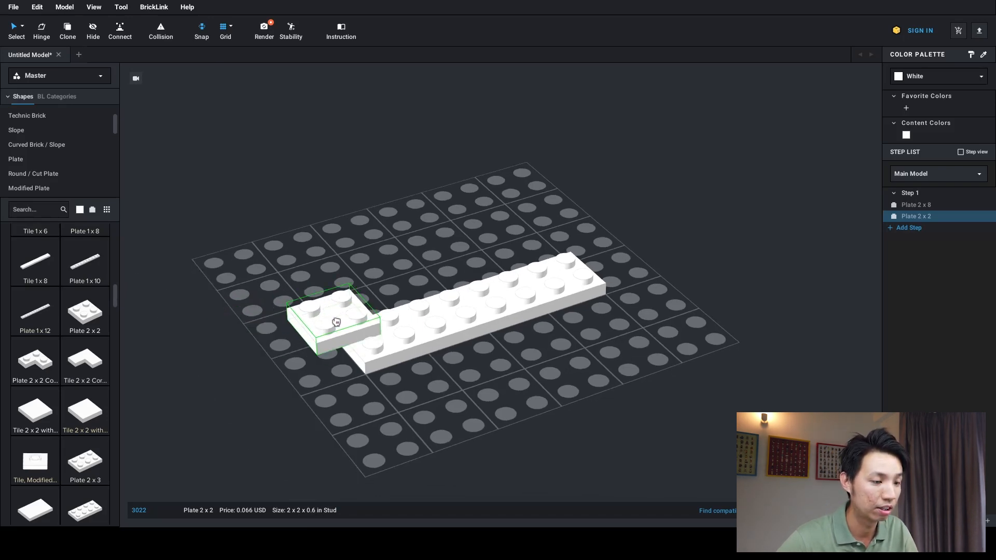
pyautogui.click(336, 322)
pyautogui.moveTo(314, 343)
pyautogui.mouseDown(button='right')
pyautogui.moveTo(269, 358)
pyautogui.moveTo(296, 348)
pyautogui.moveTo(325, 357)
pyautogui.mouseUp(button='right')
pyautogui.click(429, 267)
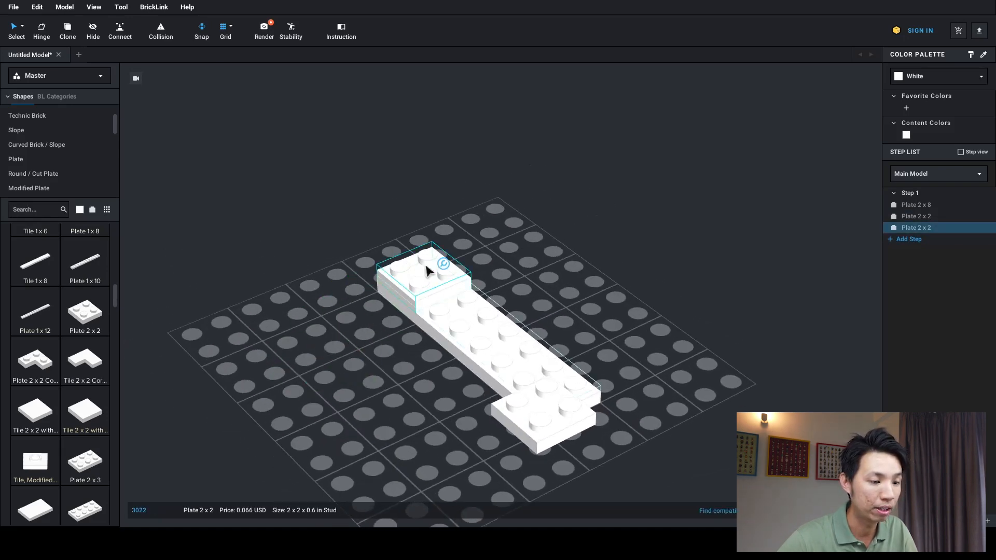
pyautogui.click(467, 314)
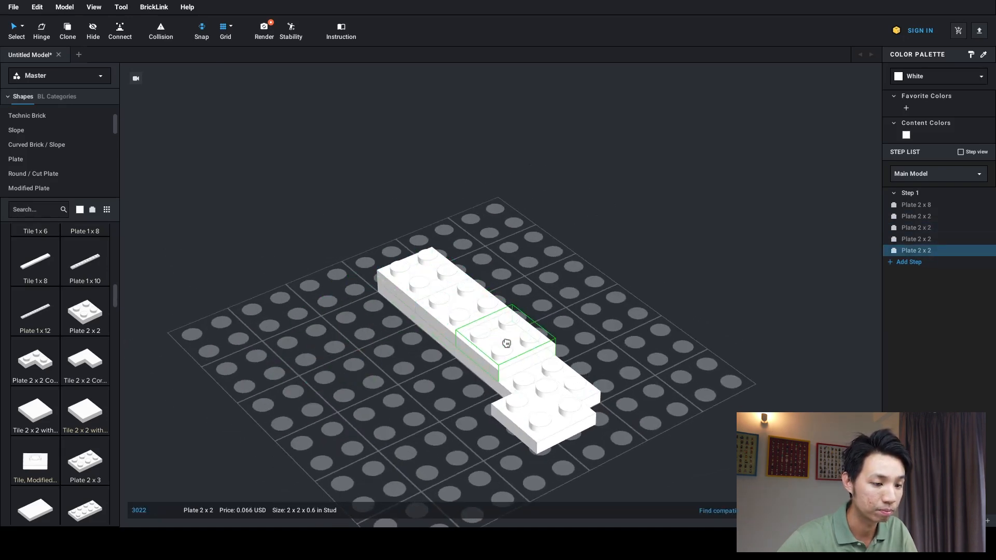
pyautogui.click(426, 350)
pyautogui.click(487, 315)
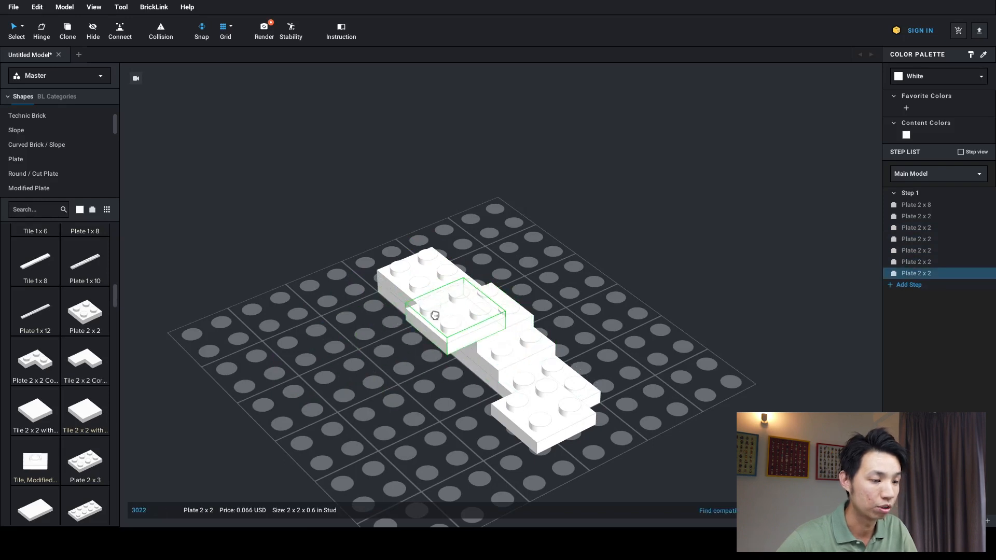
pyautogui.press('Escape')
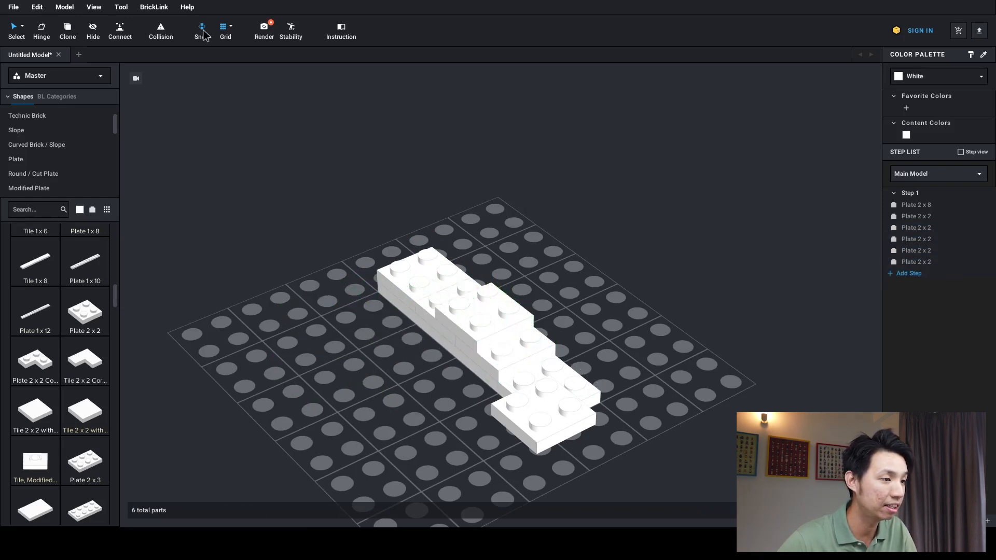
# Turn off Snap and place another Plate 2 x 2 on top of the stack, out of line with the studs
pyautogui.moveTo(278, 214); pyautogui.dragTo(249, 213, button='right')
pyautogui.moveTo(310, 349); pyautogui.dragTo(179, 310, button='right')
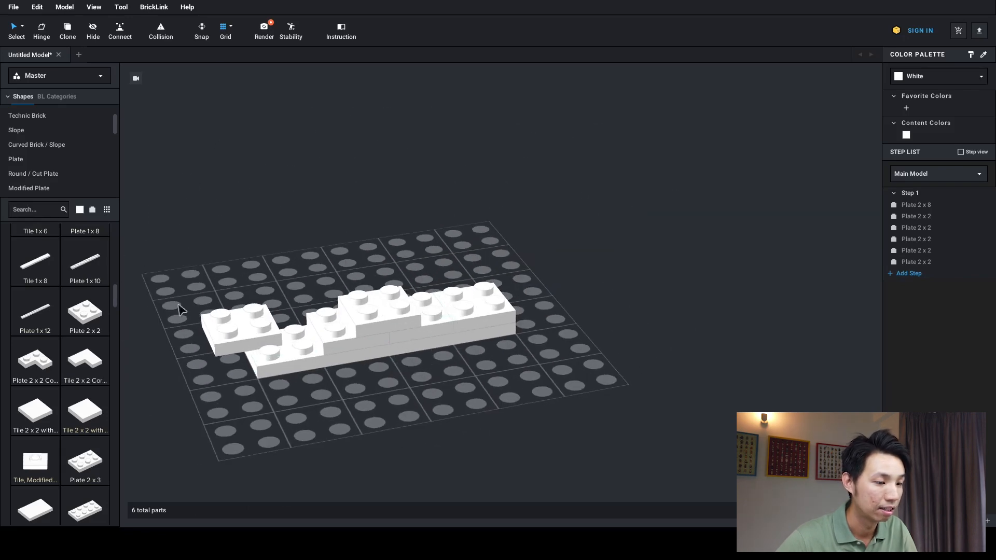
pyautogui.click(85, 317)
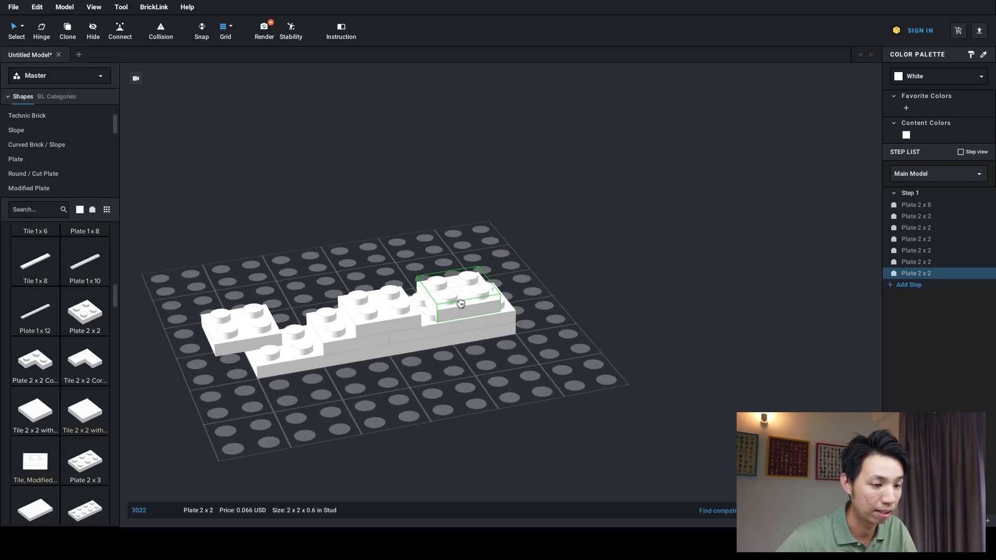
pyautogui.scroll(-3, 456, 303)
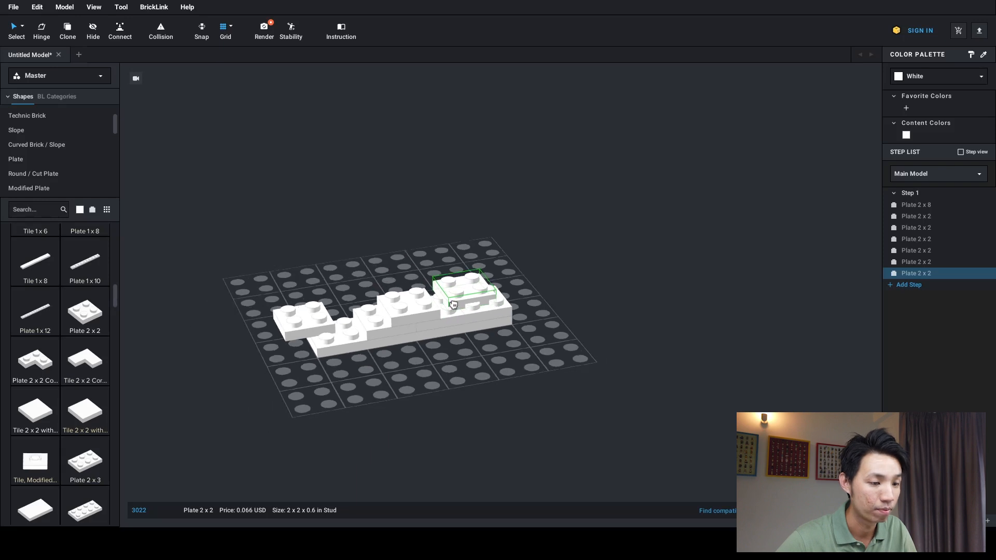
pyautogui.scroll(5, 475, 302)
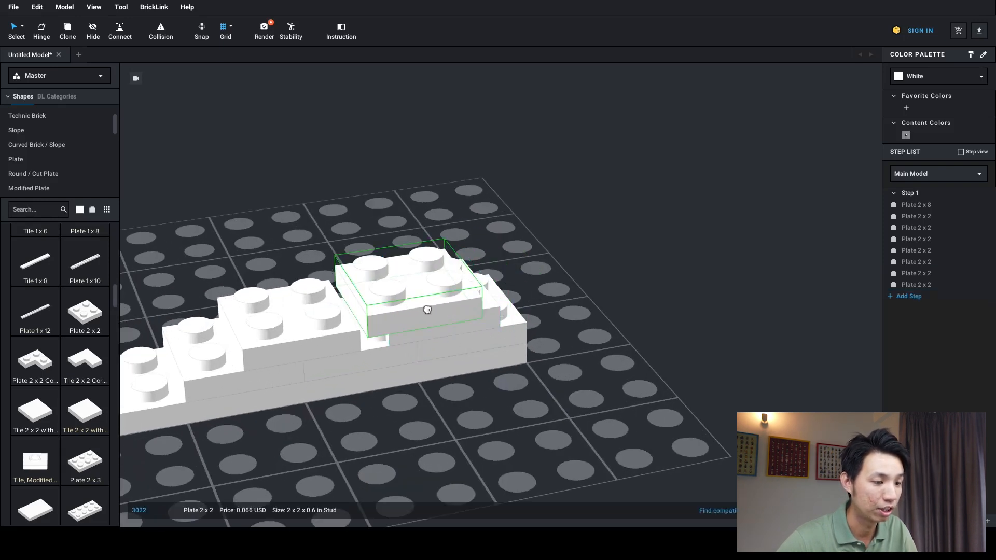
pyautogui.press('Escape')
pyautogui.moveTo(549, 355); pyautogui.dragTo(415, 389, button='right')
pyautogui.scroll(1, 491, 305)
pyautogui.moveTo(491, 300); pyautogui.dragTo(493, 338, button='middle')
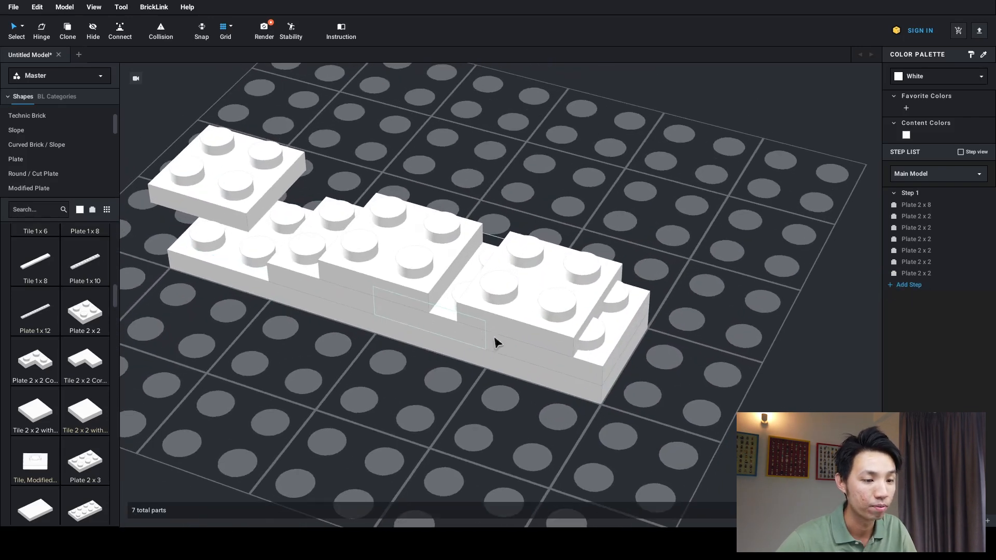
# Delete the misaligned Plate 2 x 2 and turn Snap back on
pyautogui.click(554, 311)
pyautogui.press('Delete')
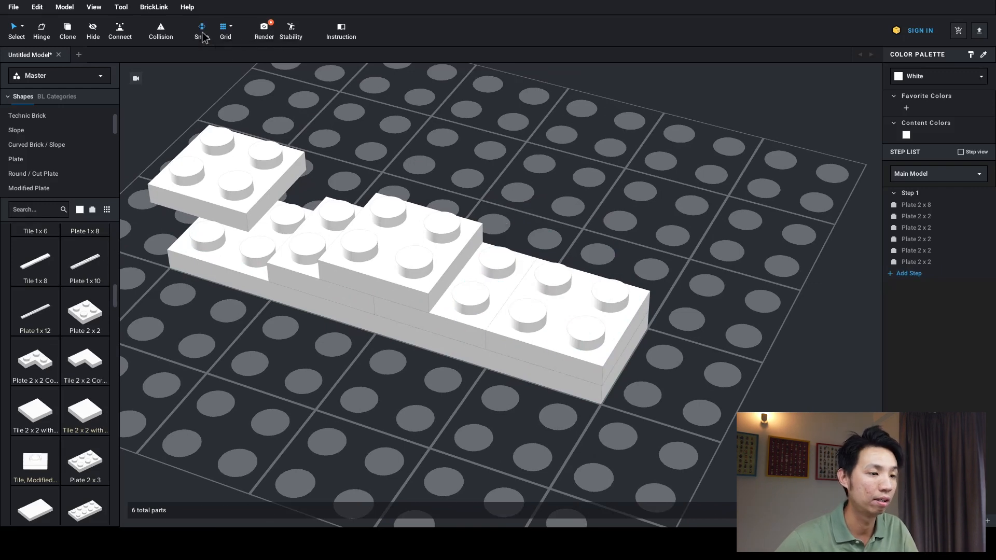
pyautogui.moveTo(510, 235); pyautogui.dragTo(557, 243, button='right')
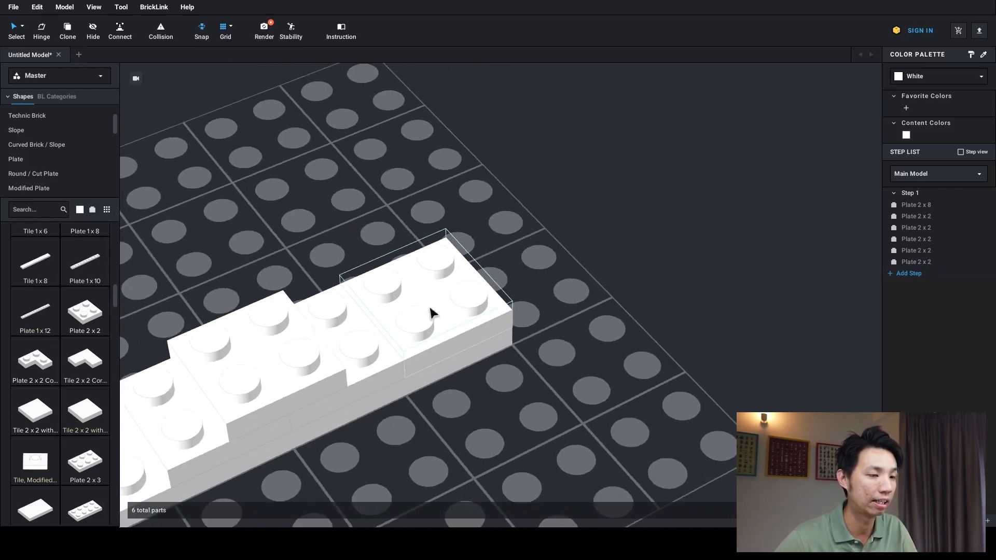
pyautogui.moveTo(431, 313); pyautogui.dragTo(452, 285, button='middle')
pyautogui.scroll(-5, 307, 311)
pyautogui.scroll(3, 302, 278)
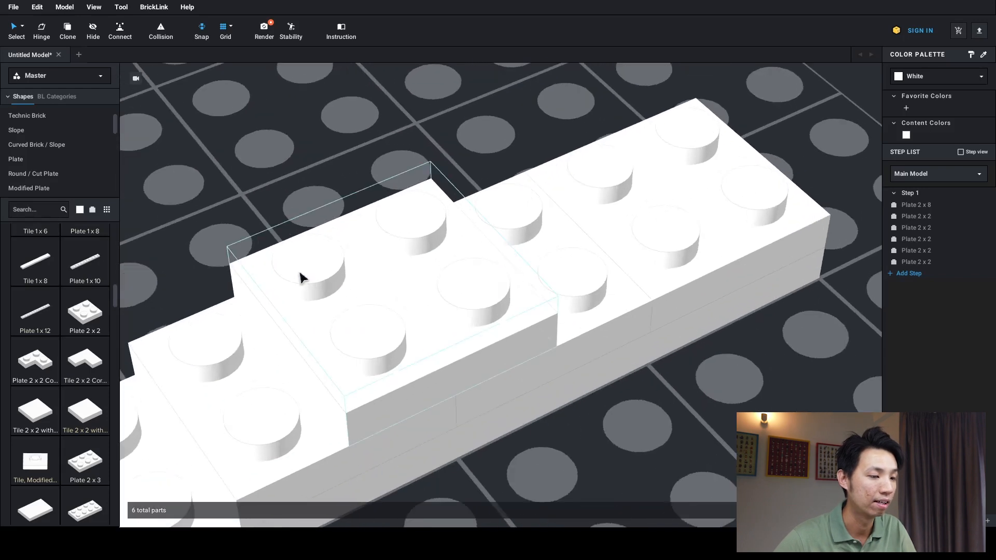
pyautogui.scroll(-3, 290, 332)
# Delete the five Plate 2 x 2 parts one by one, leaving only the Plate 2 x 8
pyautogui.click(286, 345)
pyautogui.click(472, 312)
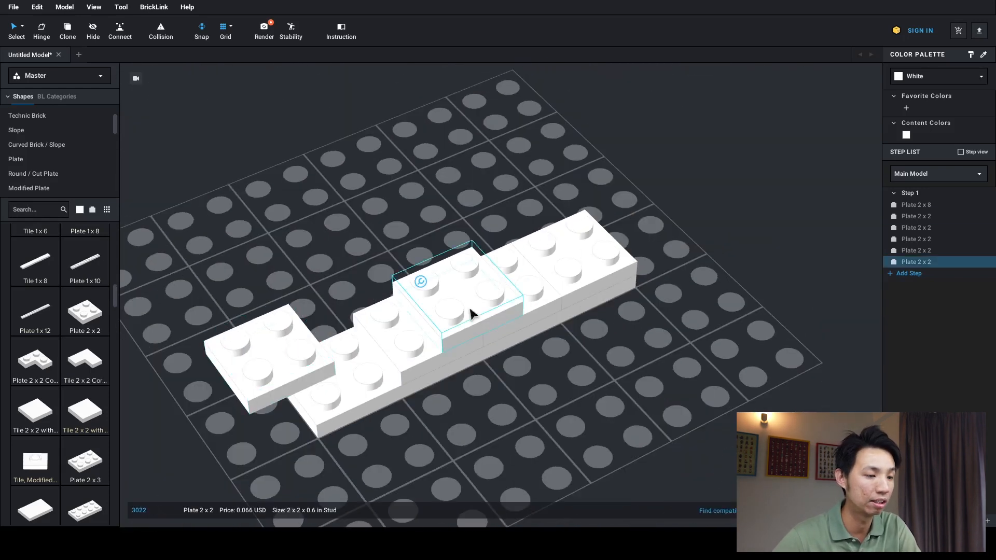
pyautogui.press('Delete')
pyautogui.click(293, 355)
pyautogui.press('Delete')
pyautogui.click(398, 349)
pyautogui.press('Delete')
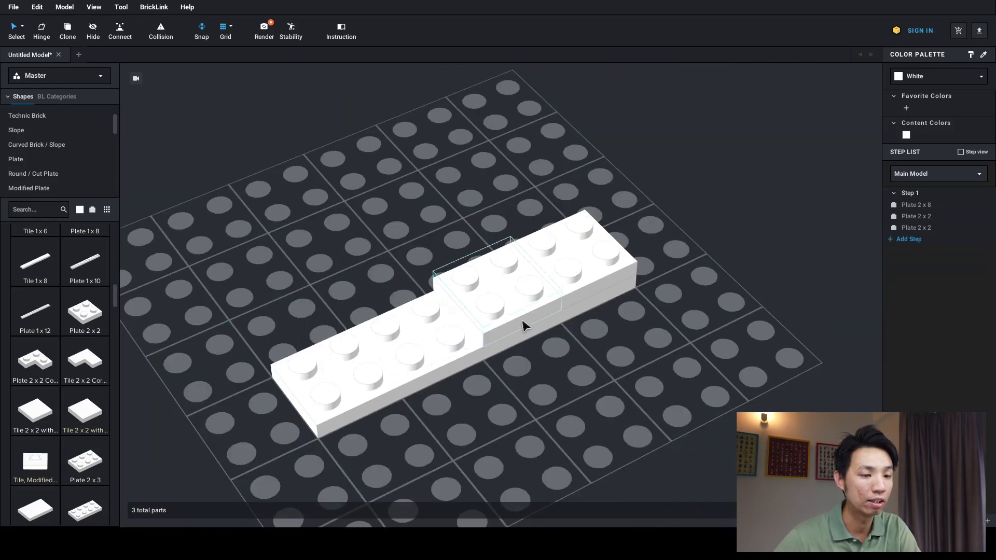
pyautogui.click(524, 321)
pyautogui.press('Delete')
pyautogui.click(572, 273)
pyautogui.press('Delete')
# Attach two Plate 2 x 2 parts to the underside of the 2 x 8 plate, one flush with its end and one farther along
pyautogui.moveTo(498, 378); pyautogui.dragTo(518, 332, button='right')
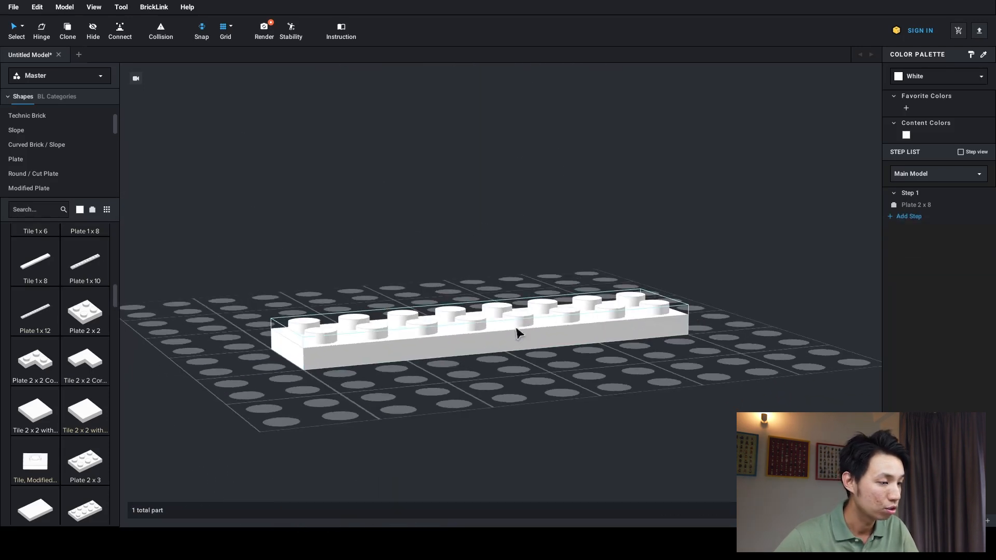
pyautogui.click(82, 324)
pyautogui.moveTo(393, 396); pyautogui.dragTo(380, 354, button='right')
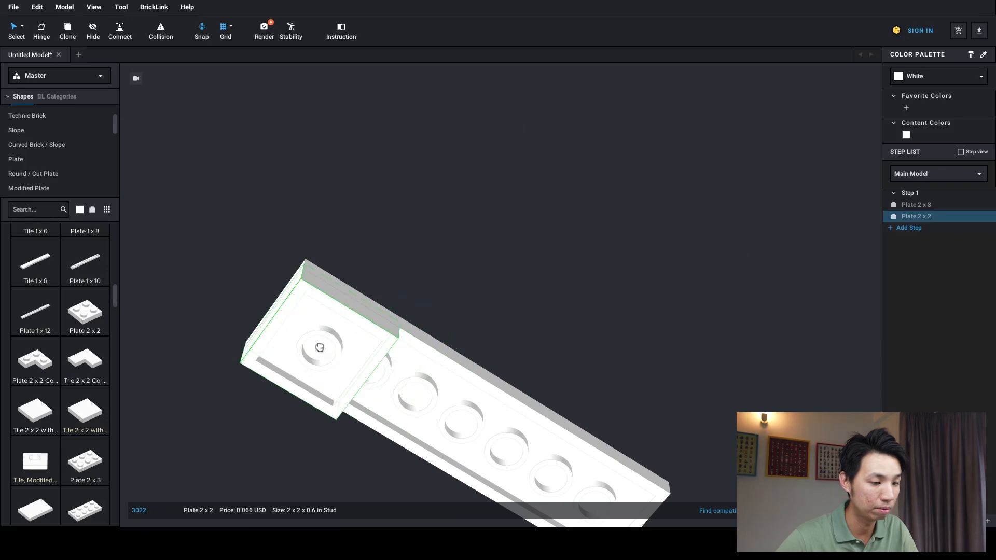
pyautogui.click(332, 363)
pyautogui.moveTo(522, 380); pyautogui.dragTo(528, 419, button='right')
pyautogui.click(530, 422)
pyautogui.moveTo(474, 305); pyautogui.dragTo(488, 344, button='right')
pyautogui.press('Escape')
# Hide the ground grid and inspect the assembled plates from above and below
pyautogui.scroll(-3, 490, 350)
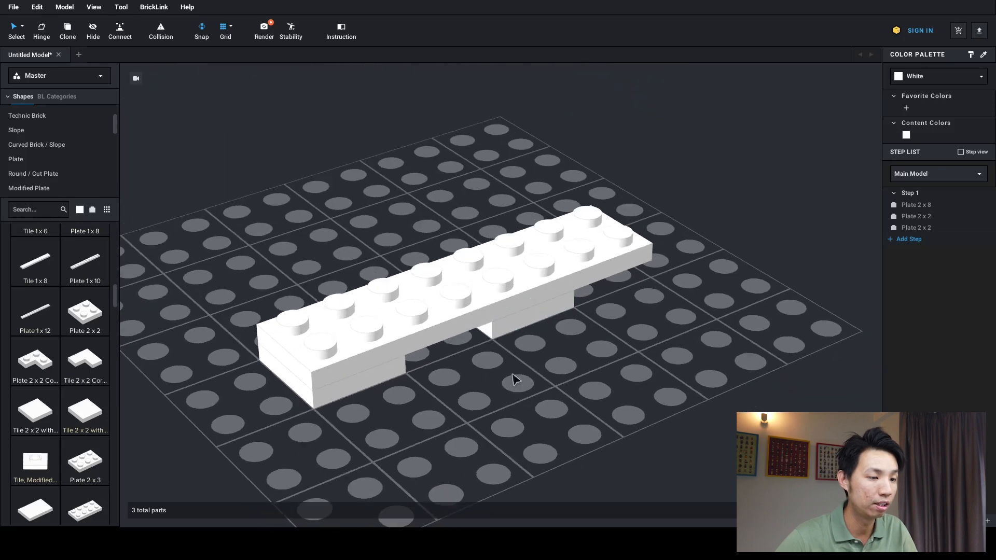
pyautogui.scroll(2, 516, 380)
pyautogui.scroll(-3, 506, 321)
pyautogui.click(497, 267)
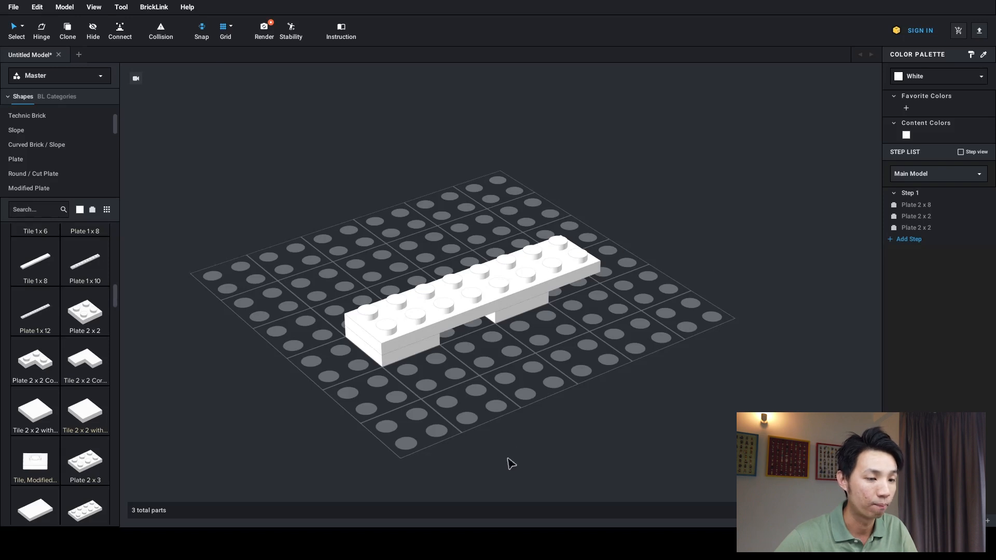
pyautogui.click(97, 11)
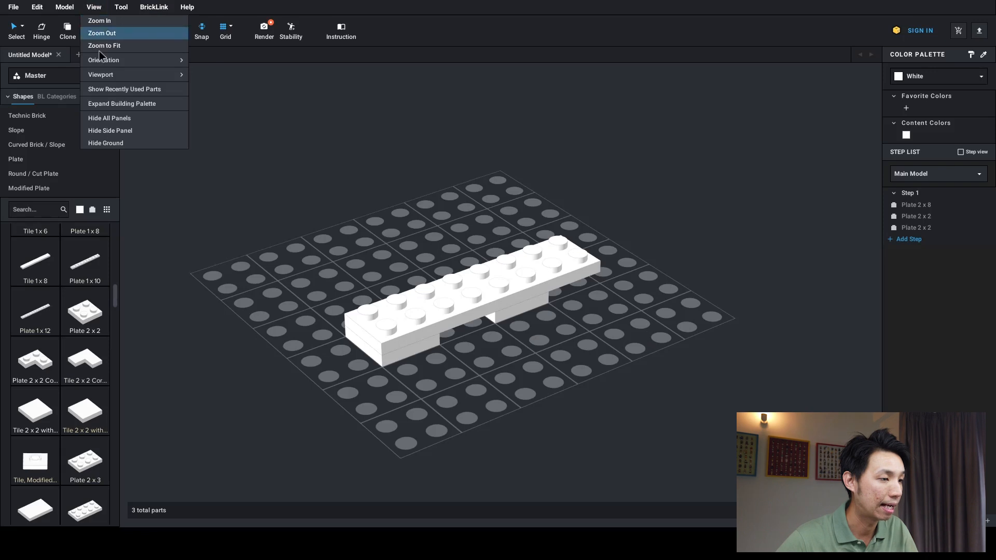
pyautogui.click(114, 145)
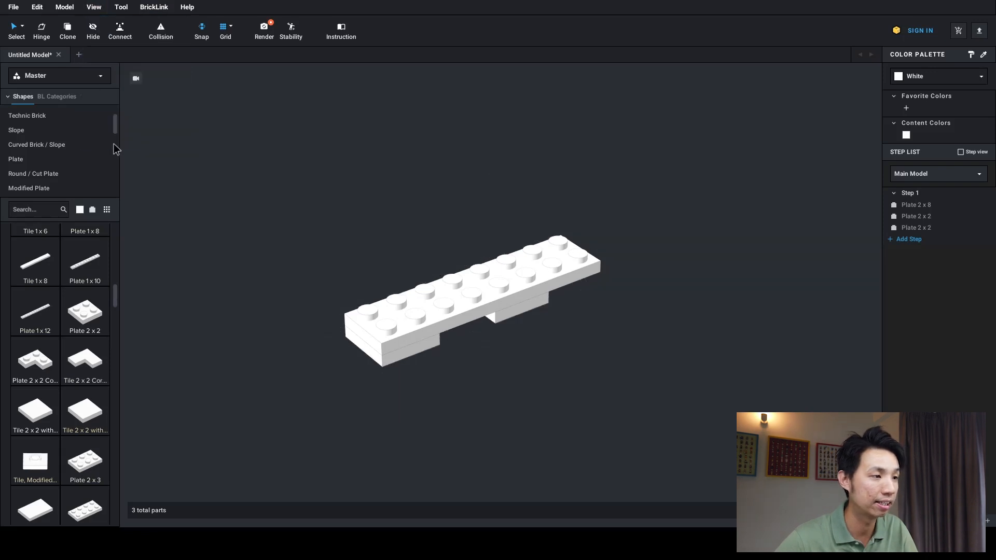
pyautogui.click(86, 8)
pyautogui.moveTo(426, 199); pyautogui.dragTo(397, 195, button='right')
pyautogui.moveTo(423, 247); pyautogui.dragTo(499, 305, button='right')
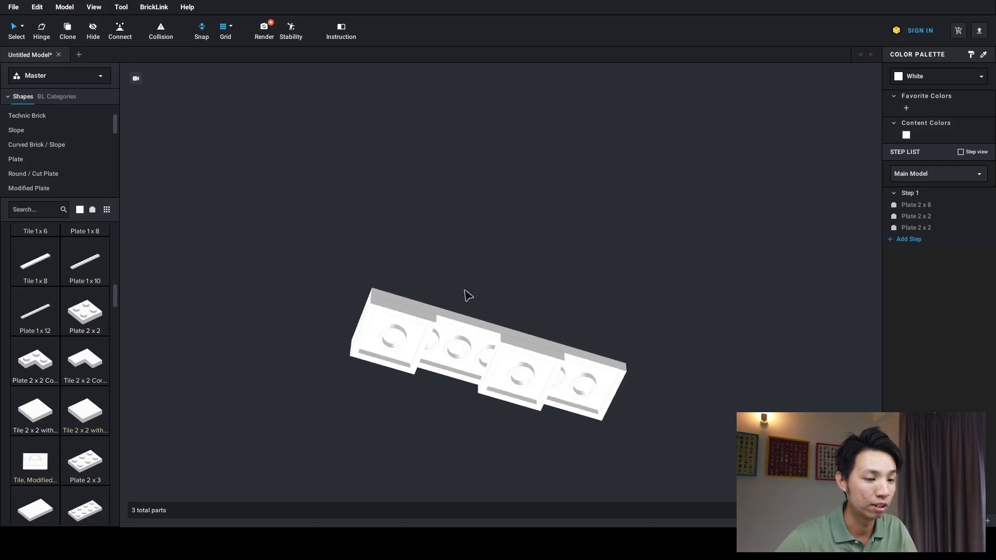
pyautogui.moveTo(418, 222); pyautogui.dragTo(389, 197, button='right')
# Show the ground grid again and view the plates on it from different angles
pyautogui.click(94, 7)
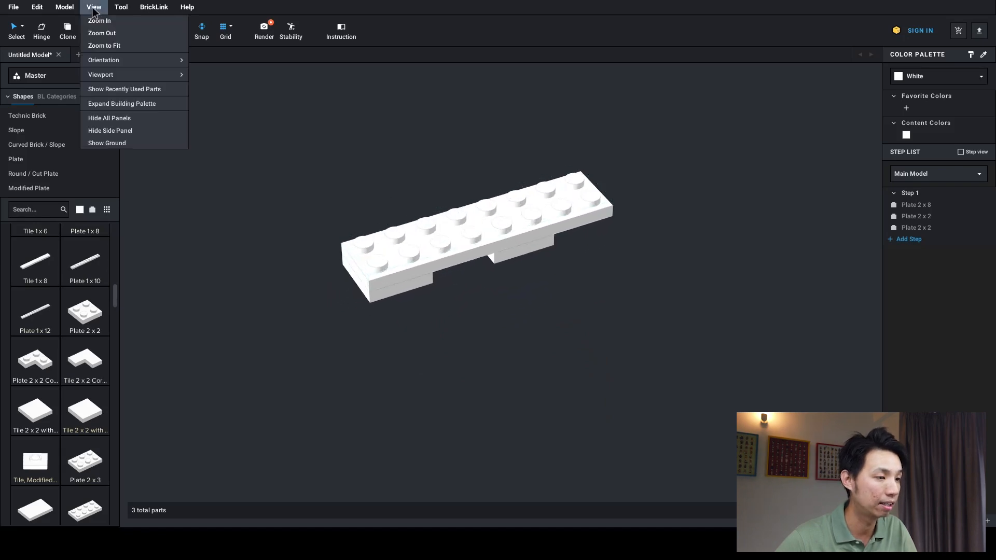
pyautogui.click(115, 144)
pyautogui.scroll(3, 440, 297)
pyautogui.moveTo(440, 297); pyautogui.dragTo(480, 282, button='right')
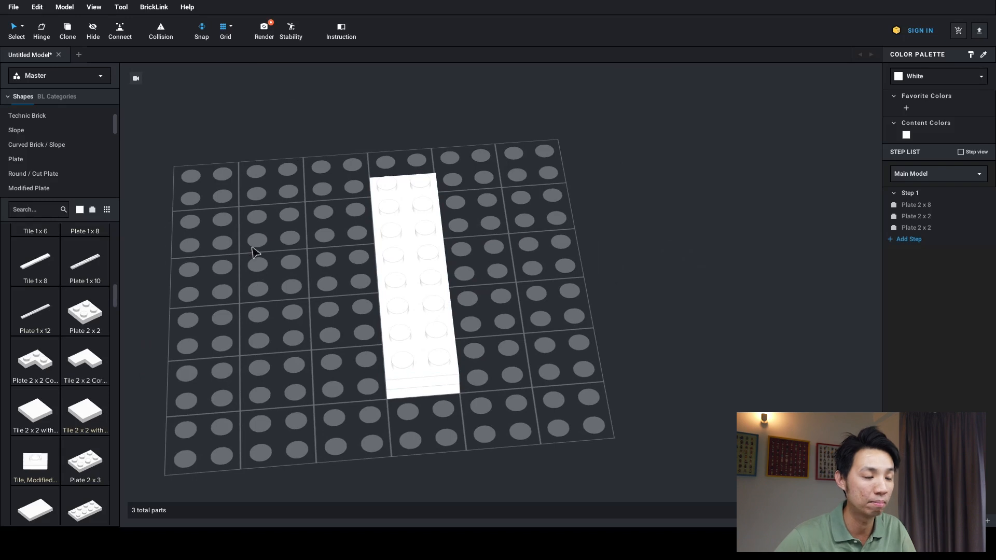
pyautogui.moveTo(328, 279); pyautogui.dragTo(251, 220, button='right')
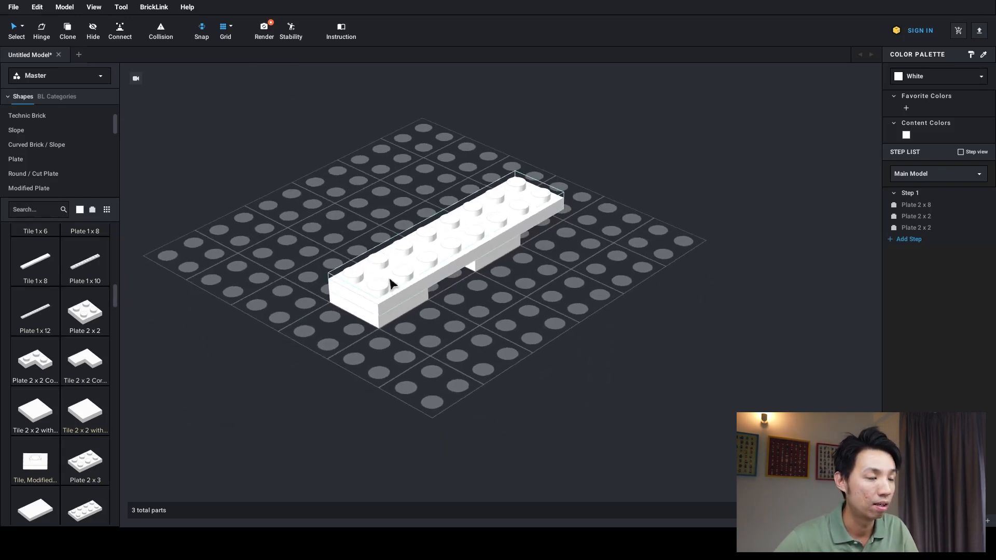
pyautogui.moveTo(394, 290); pyautogui.dragTo(371, 283, button='right')
# Hide the ground grid once more and turn the model to show its underside
pyautogui.click(94, 7)
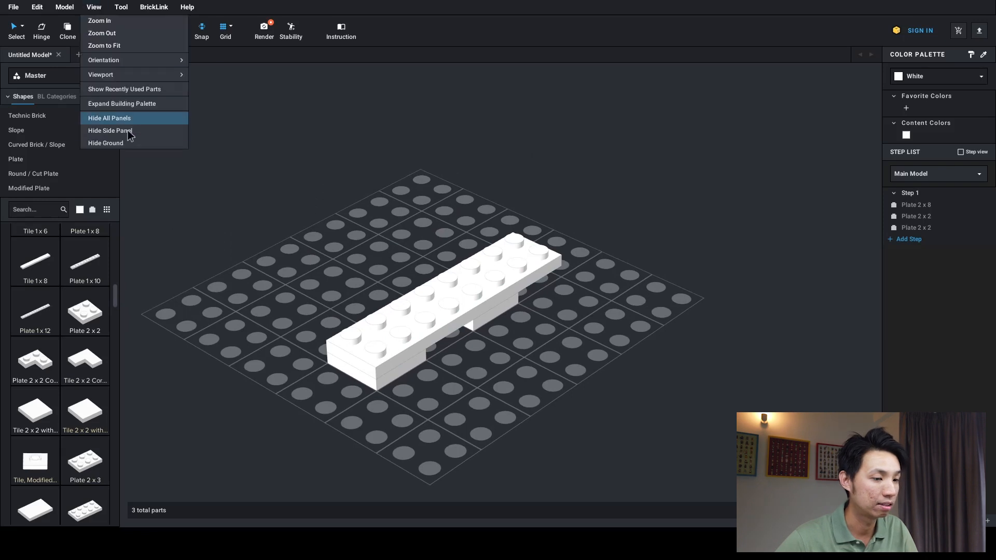
pyautogui.click(129, 142)
pyautogui.moveTo(509, 406); pyautogui.dragTo(529, 371, button='right')
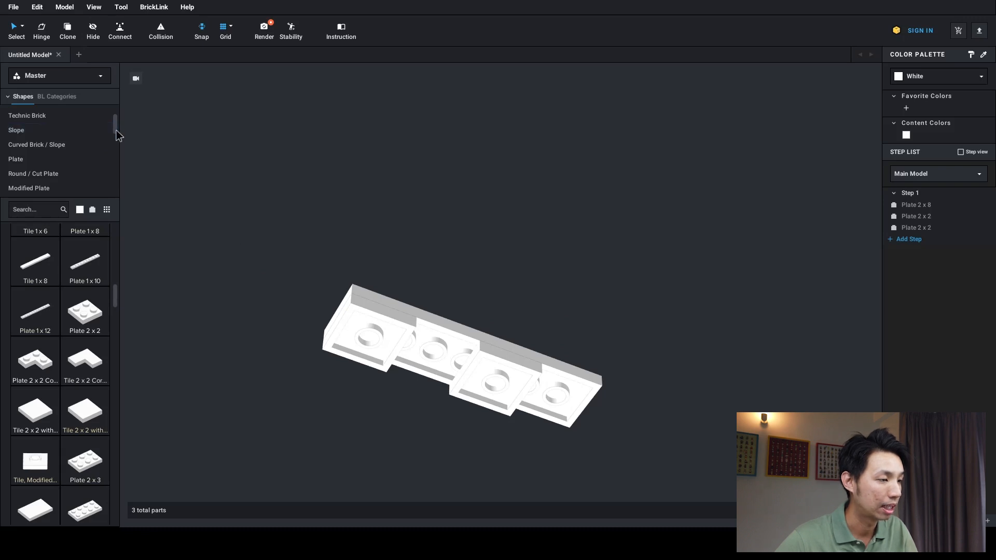
# Attach a Modified Plate 1 x 2 with Handle on Side - Free Ends under the 2 x 8 plate, between the two 2 x 2 plates
pyautogui.scroll(-1, 116, 130)
pyautogui.click(57, 170)
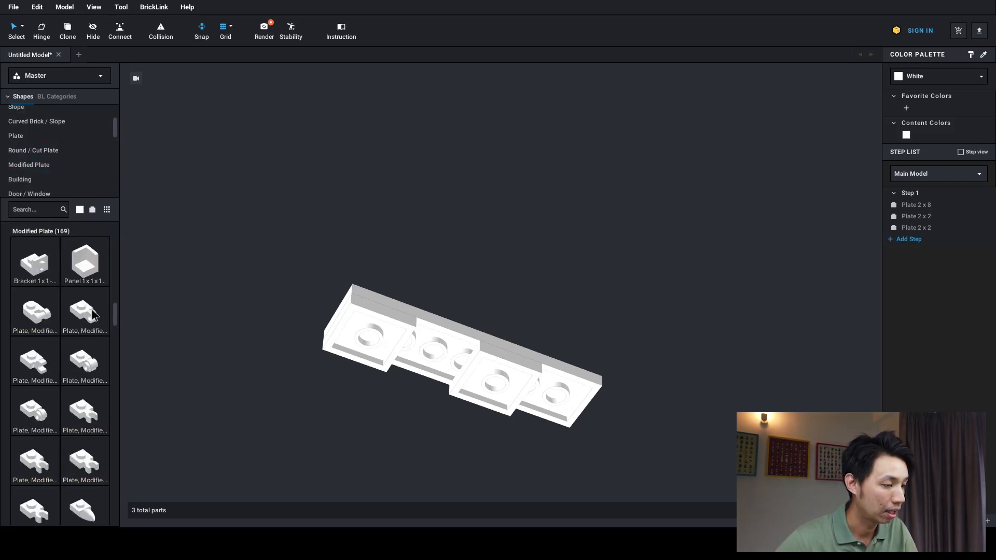
pyautogui.scroll(-3, 61, 360)
pyautogui.scroll(-4, 61, 360)
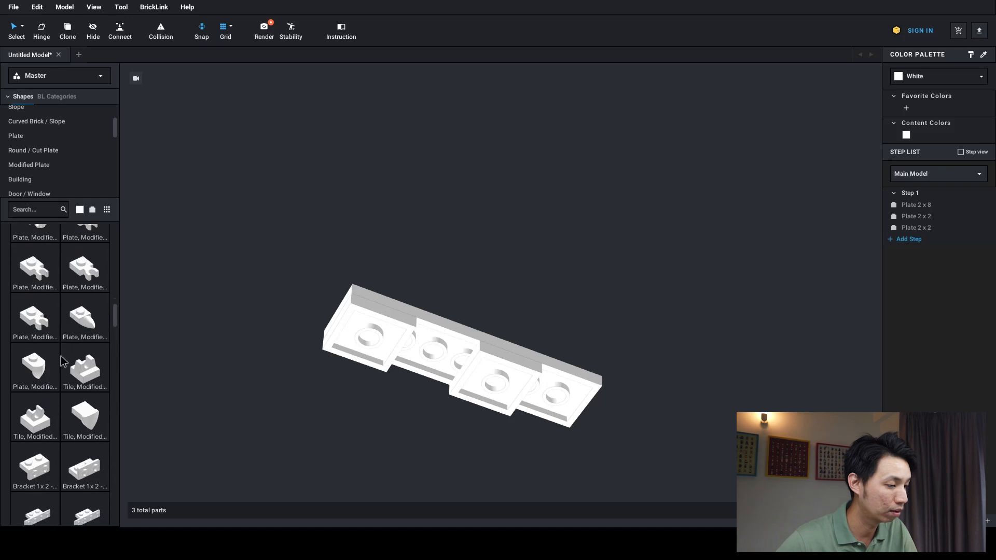
pyautogui.scroll(-5, 57, 357)
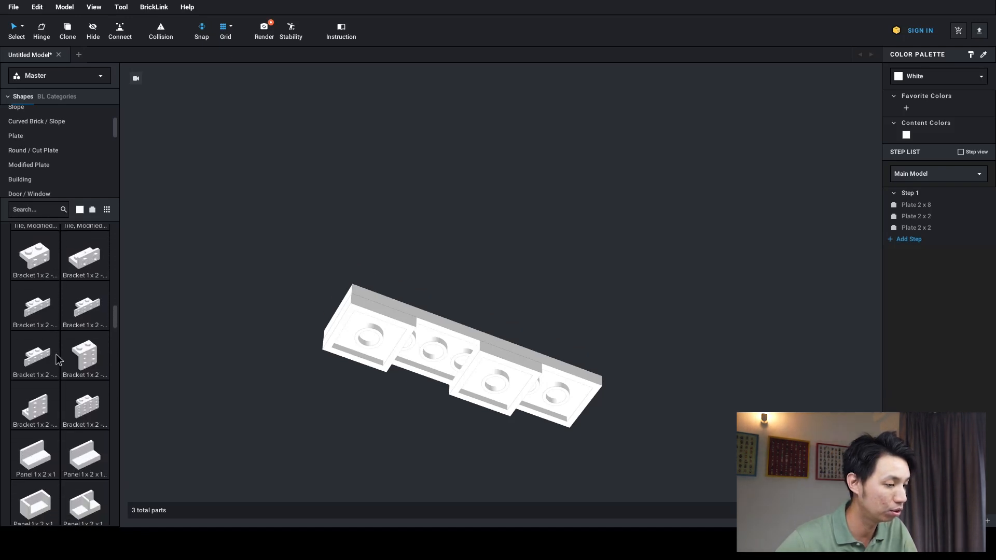
pyautogui.scroll(-4, 57, 359)
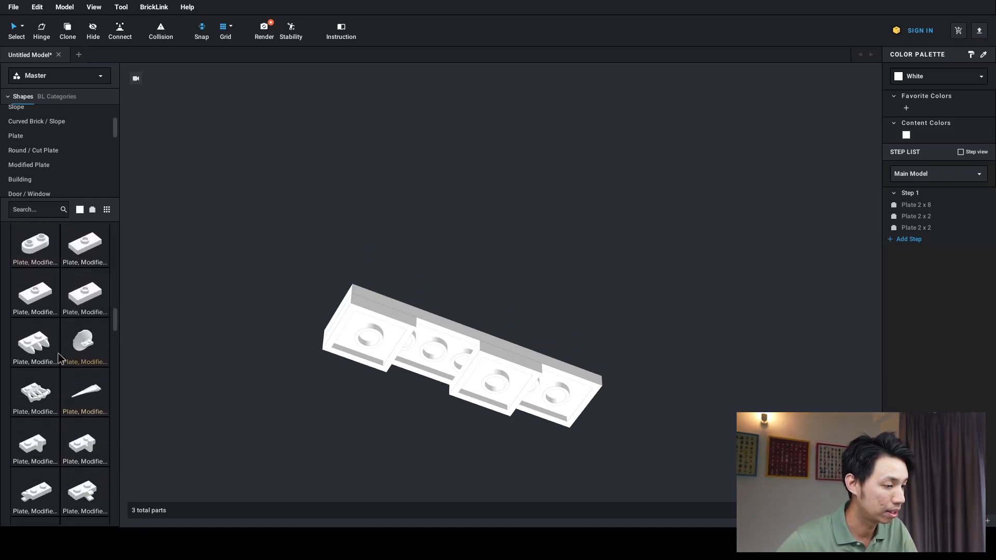
pyautogui.scroll(-3, 51, 359)
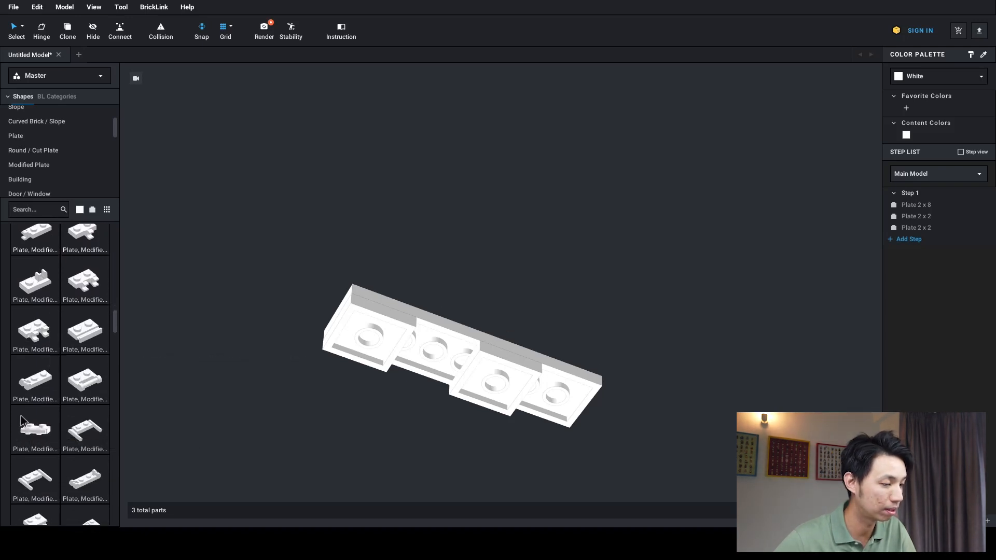
pyautogui.moveTo(41, 436); pyautogui.dragTo(363, 454)
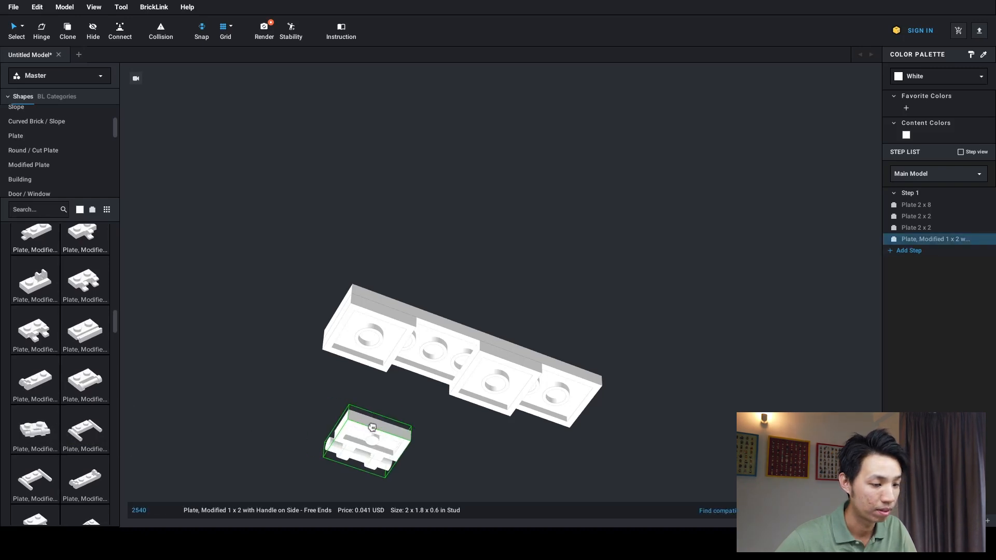
pyautogui.moveTo(384, 460); pyautogui.dragTo(441, 452, button='right')
pyautogui.moveTo(444, 444); pyautogui.dragTo(370, 372, button='middle')
pyautogui.moveTo(370, 372); pyautogui.dragTo(425, 307)
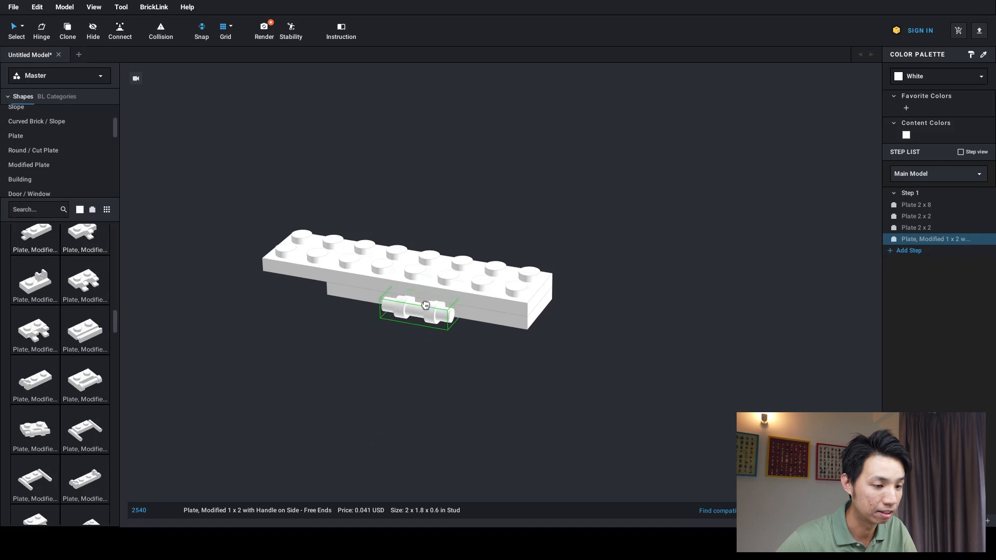
pyautogui.click(425, 302)
# Rotate the second 1 x 2 handle plate horizontally in quarter turns until it returns to its starting orientation
pyautogui.moveTo(524, 378)
pyautogui.mouseDown(button='right')
pyautogui.moveTo(475, 370)
pyautogui.moveTo(525, 362)
pyautogui.moveTo(516, 351)
pyautogui.moveTo(507, 363)
pyautogui.moveTo(516, 366)
pyautogui.mouseUp(button='right')
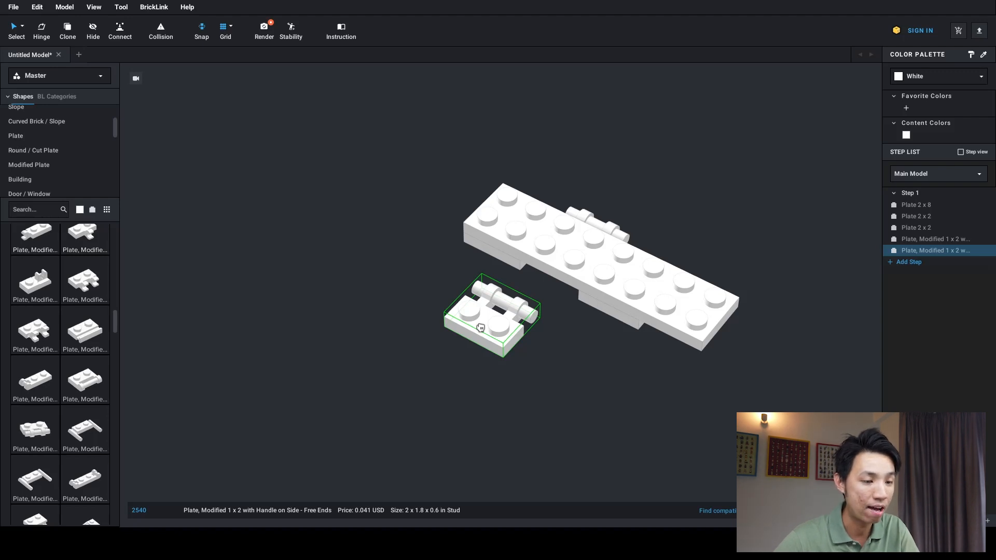
pyautogui.press('Left')
pyautogui.press('Left')
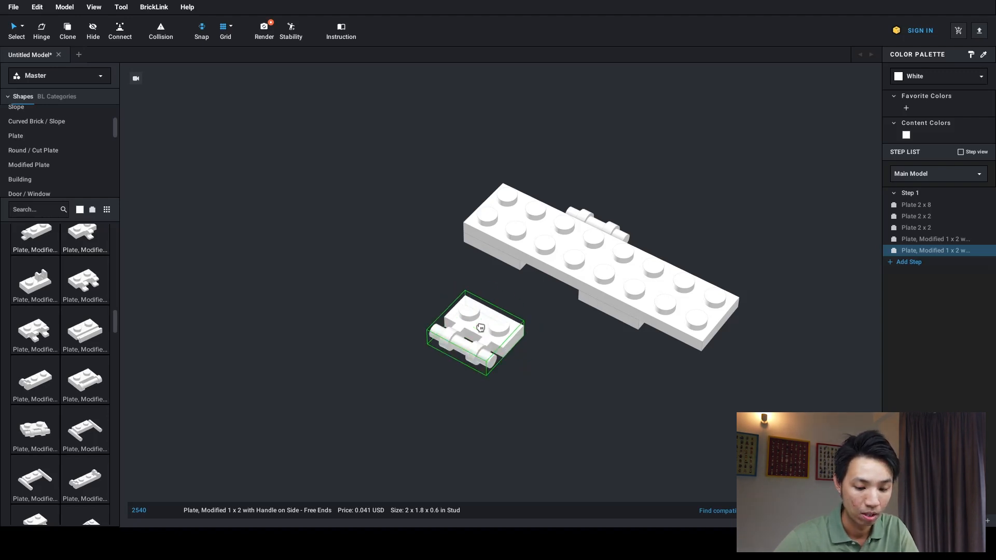
pyautogui.press('Left')
pyautogui.press('Left')
pyautogui.press('Left')
pyautogui.press('Left')
pyautogui.press('Left')
pyautogui.press('Left')
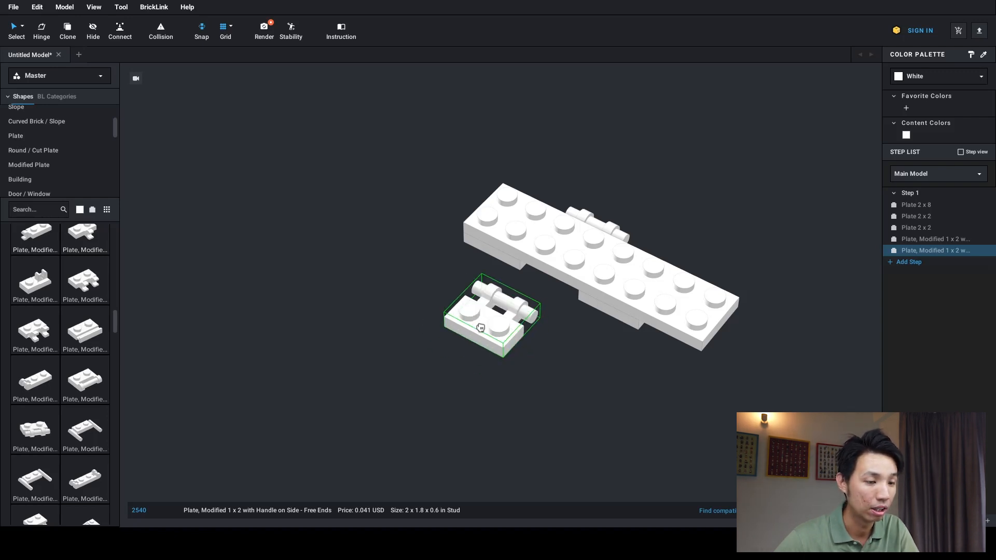
# Tip the 1 x 2 handle plate vertically in quarter turns until it lies flat again
pyautogui.press('Up')
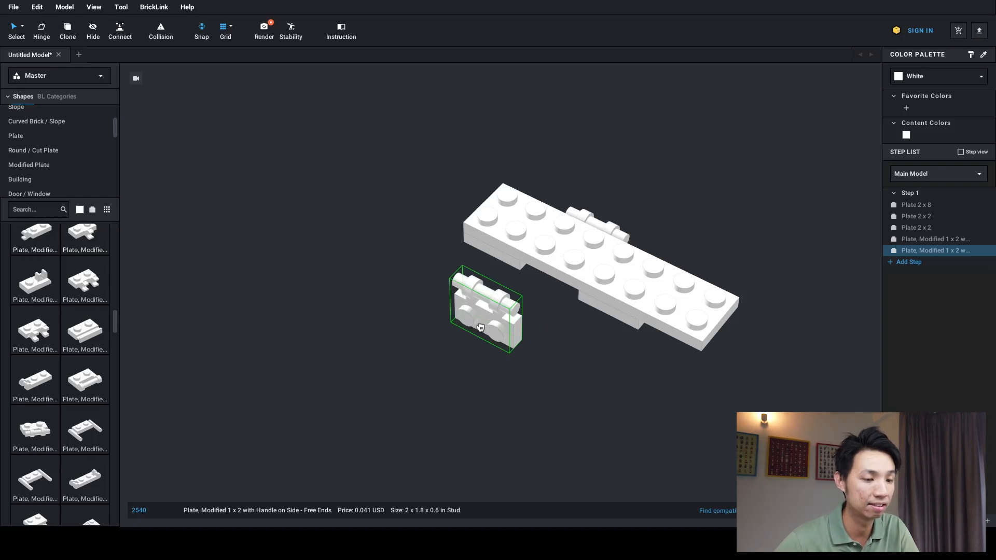
pyautogui.press('Up')
pyautogui.press('Up')
pyautogui.press('Up')
pyautogui.press('Up')
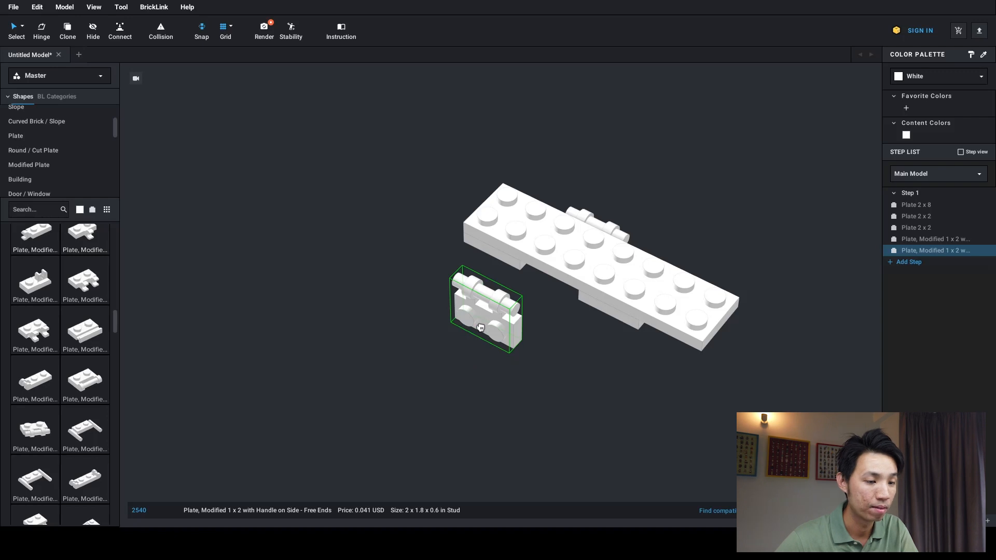
pyautogui.press('Up')
pyautogui.press('Up')
pyautogui.press('Up')
pyautogui.press('Up')
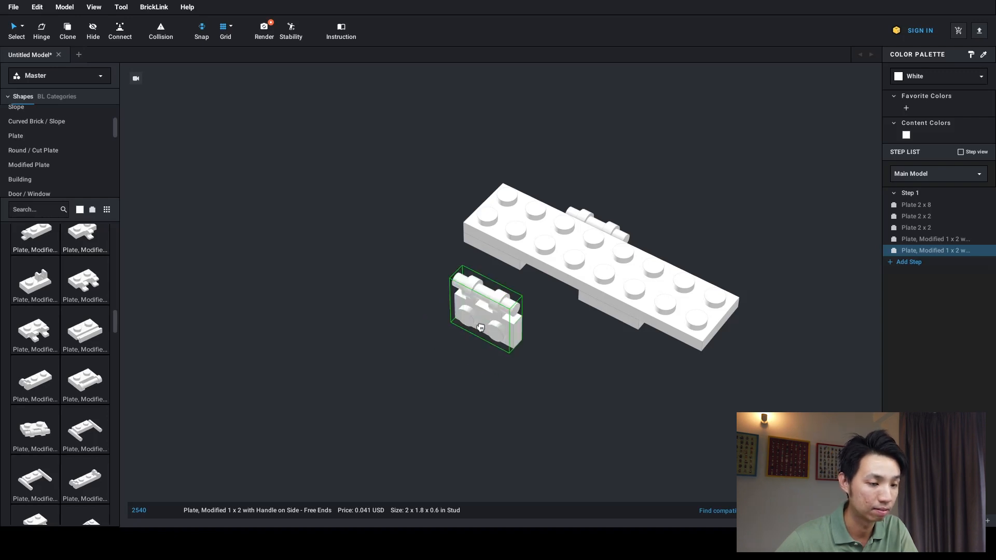
pyautogui.press('Up')
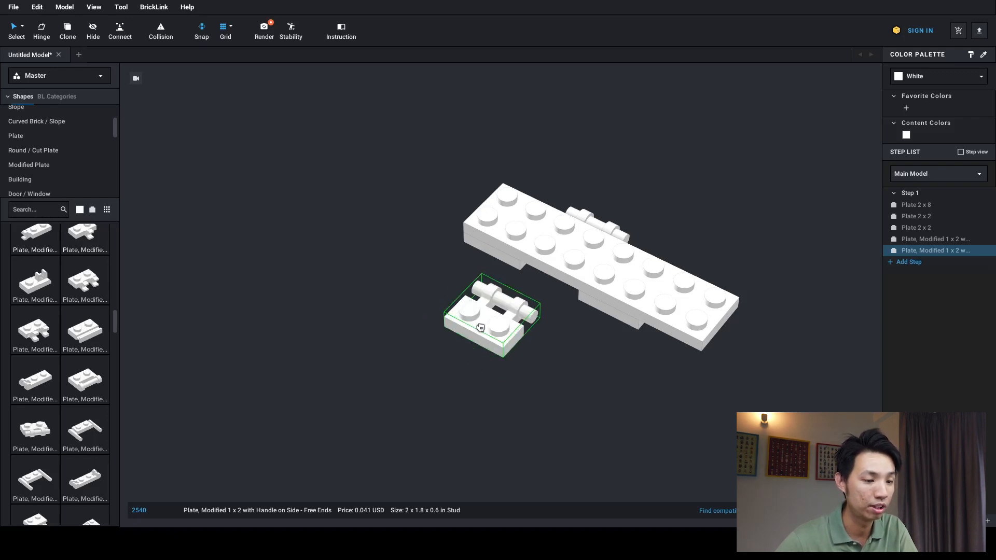
# Turn the second 1 x 2 handle plate until its handle faces away from the 2 x 8 plate
pyautogui.press('Left')
pyautogui.press('Left')
pyautogui.press('Left')
pyautogui.press('Left')
pyautogui.press('Left')
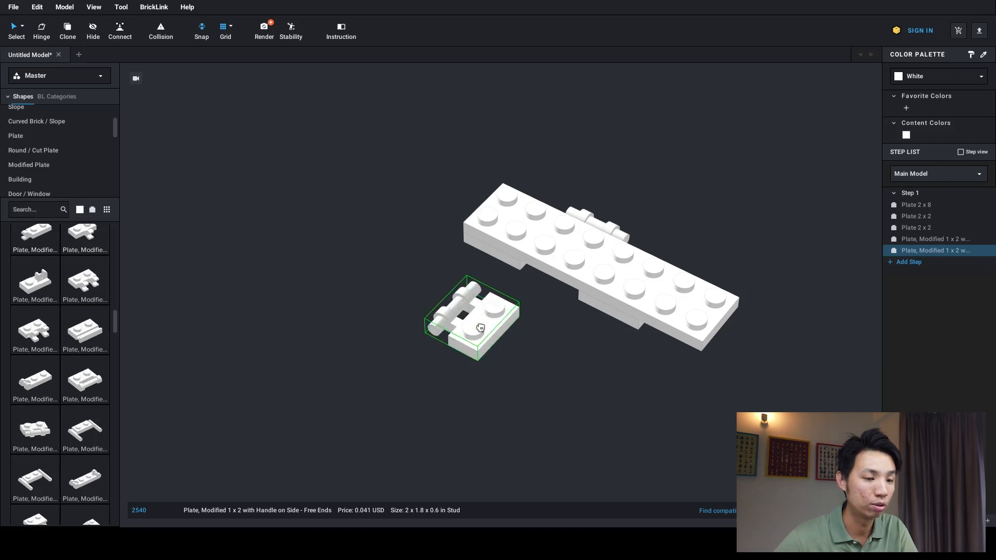
pyautogui.press('Left')
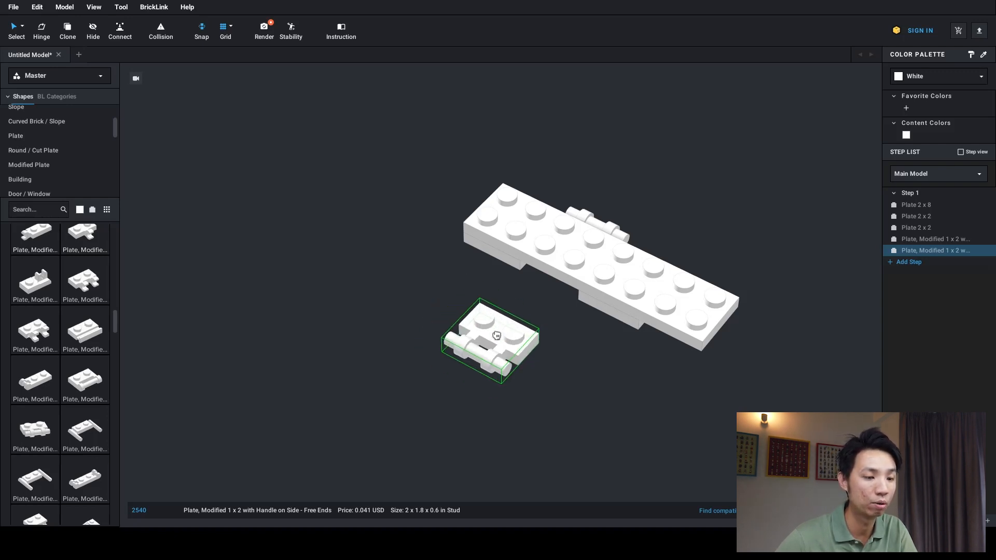
pyautogui.press('Left')
pyautogui.press('Right')
pyautogui.press('Up')
pyautogui.press('Down')
pyautogui.press('Right')
pyautogui.press('Left')
# Attach the second handle plate under the 2 x 8 plate opposite the first one, and discard the extra copy
pyautogui.moveTo(491, 335)
pyautogui.mouseDown(button='right')
pyautogui.moveTo(502, 334)
pyautogui.moveTo(498, 320)
pyautogui.mouseUp(button='right')
pyautogui.moveTo(505, 317); pyautogui.dragTo(482, 376, button='middle')
pyautogui.moveTo(482, 376); pyautogui.dragTo(484, 384, button='right')
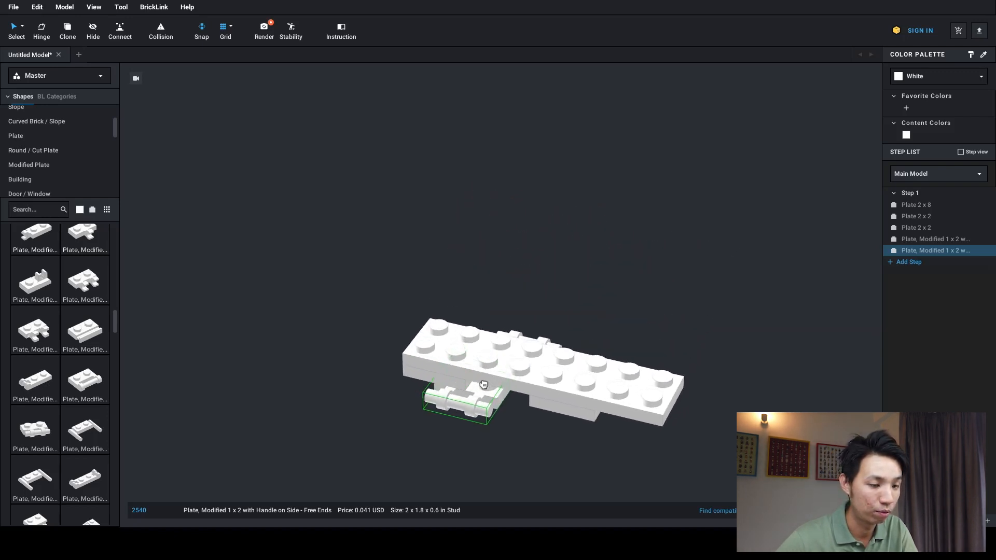
pyautogui.moveTo(485, 384); pyautogui.dragTo(472, 351, button='middle')
pyautogui.click(494, 334)
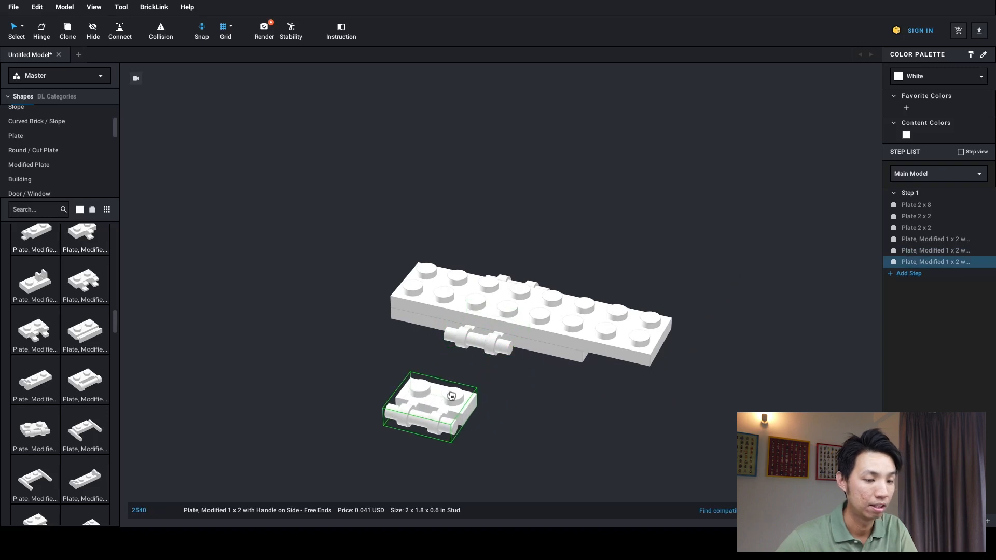
pyautogui.press('Escape')
pyautogui.moveTo(495, 382); pyautogui.dragTo(459, 363, button='middle')
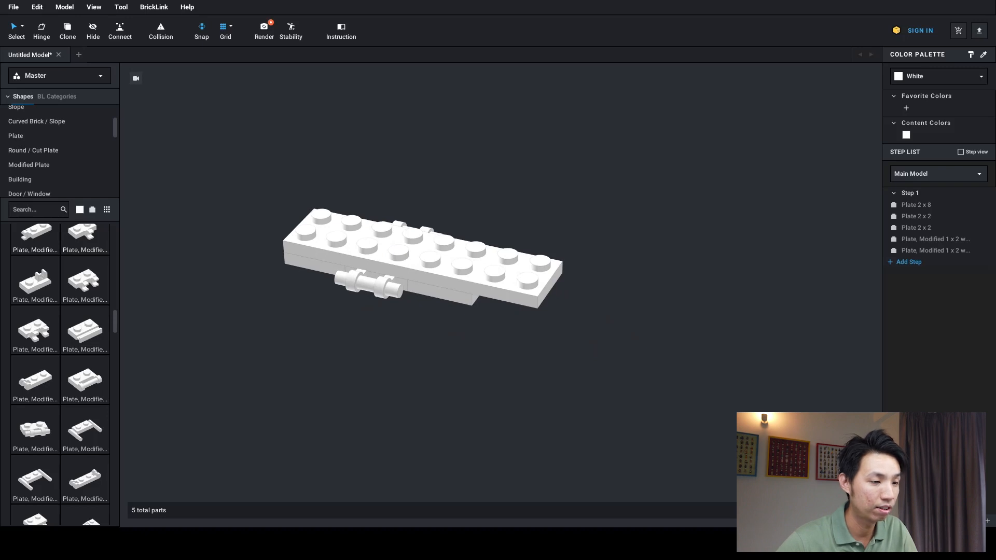
pyautogui.moveTo(476, 353); pyautogui.dragTo(494, 346, button='right')
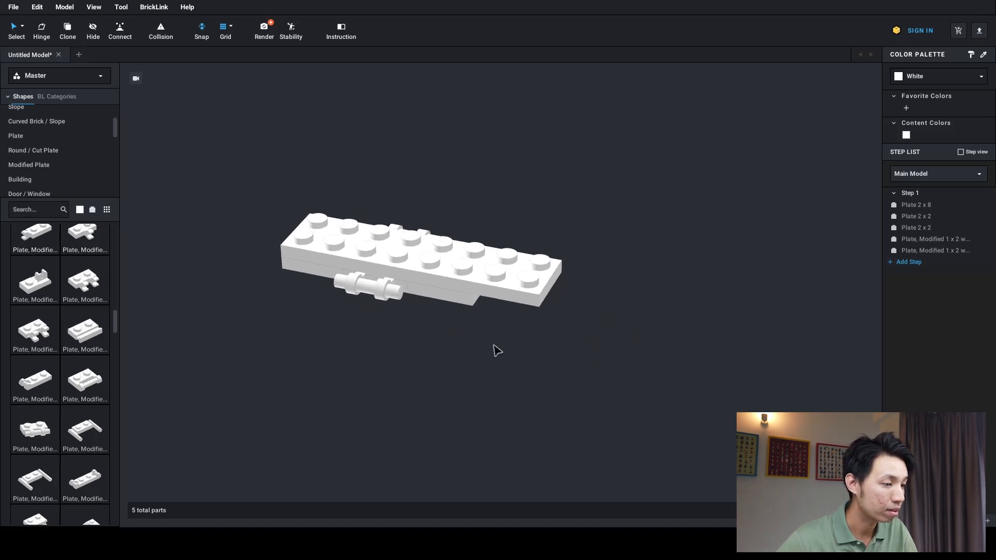
# Browse the Plate category to locate the Plate 2 x 2
pyautogui.scroll(-3, 46, 329)
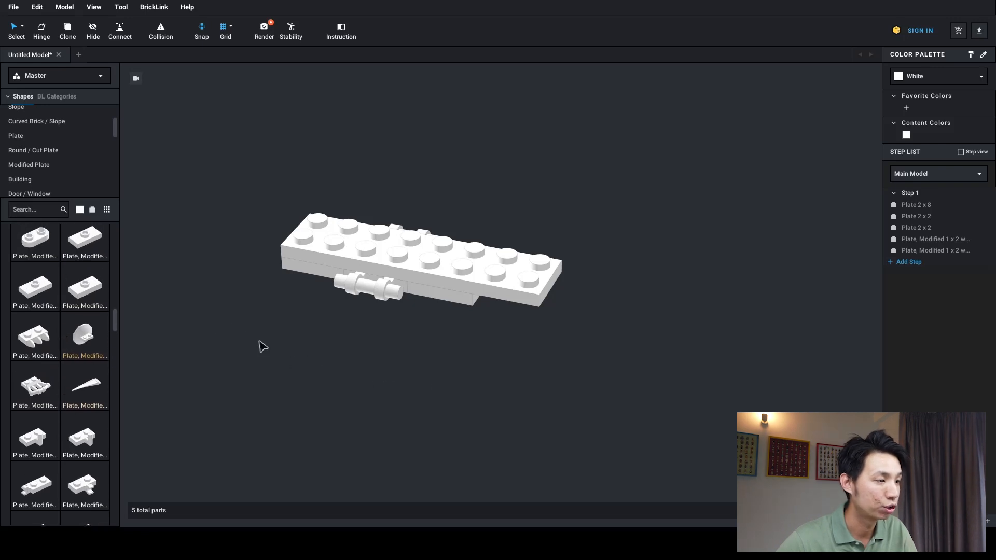
pyautogui.click(45, 139)
pyautogui.scroll(-3, 45, 372)
pyautogui.scroll(-3, 45, 372)
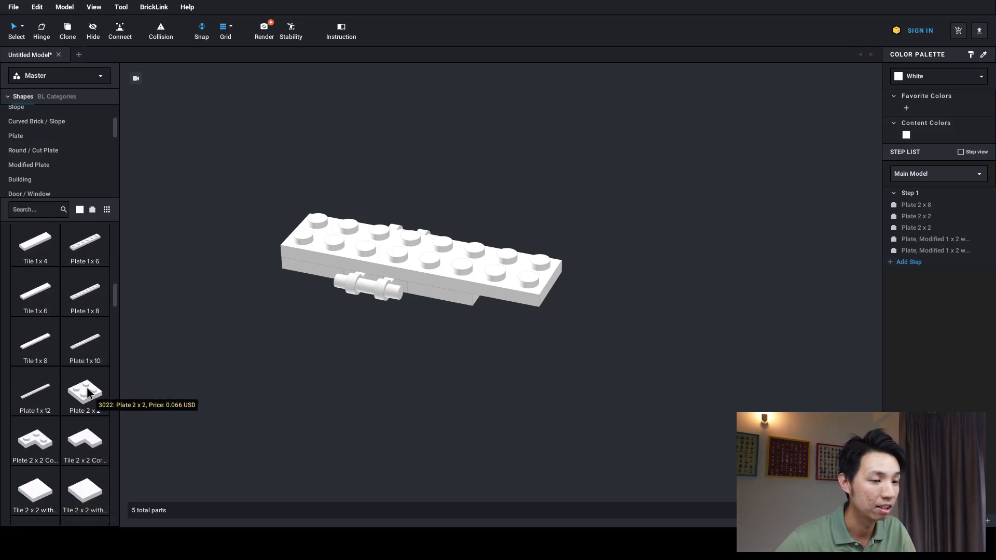
# Clone the 2 x 2 plate farther along the underside and stack the copy directly beneath it
pyautogui.click(461, 301)
pyautogui.moveTo(470, 325); pyautogui.dragTo(474, 340, button='right')
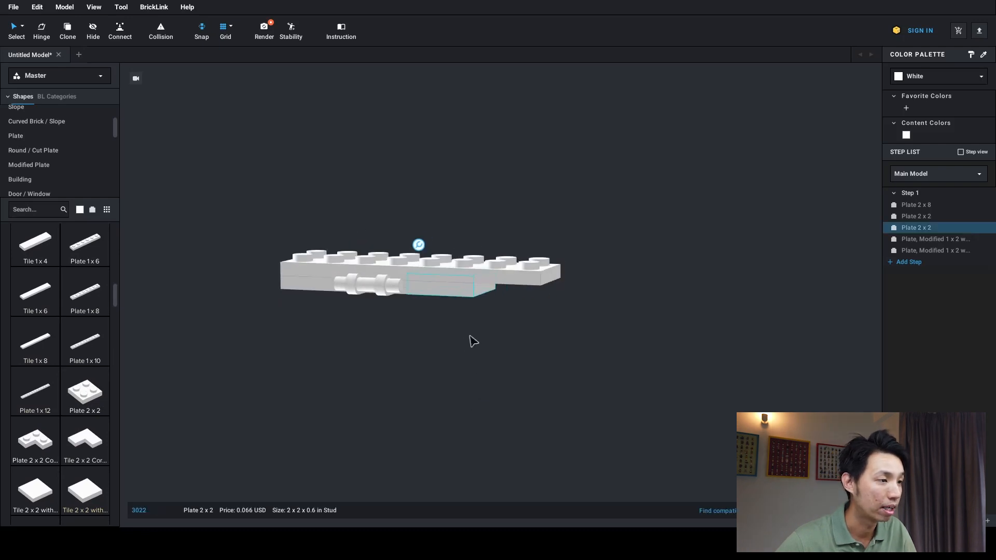
pyautogui.click(68, 31)
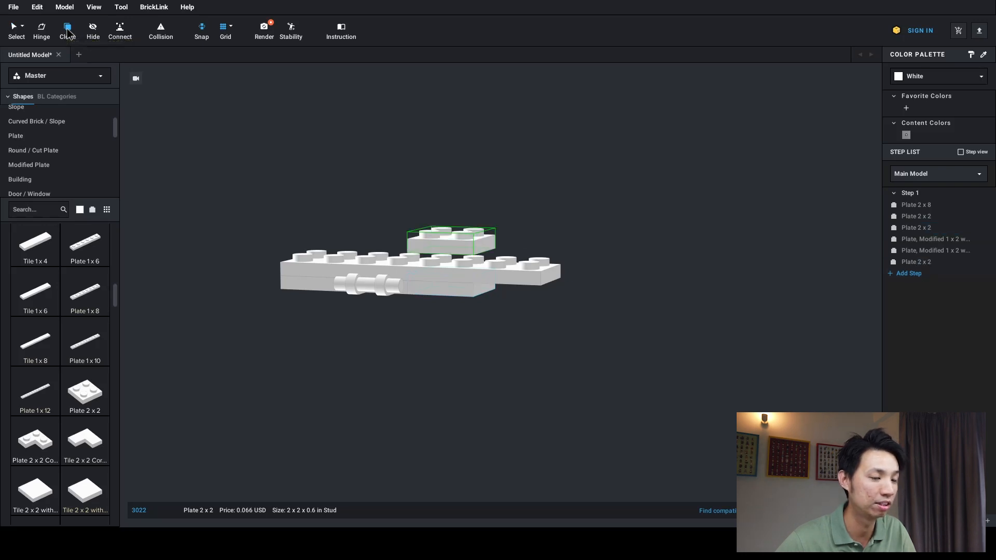
pyautogui.moveTo(413, 347)
pyautogui.mouseDown(button='right')
pyautogui.moveTo(414, 365)
pyautogui.moveTo(438, 344)
pyautogui.mouseUp(button='right')
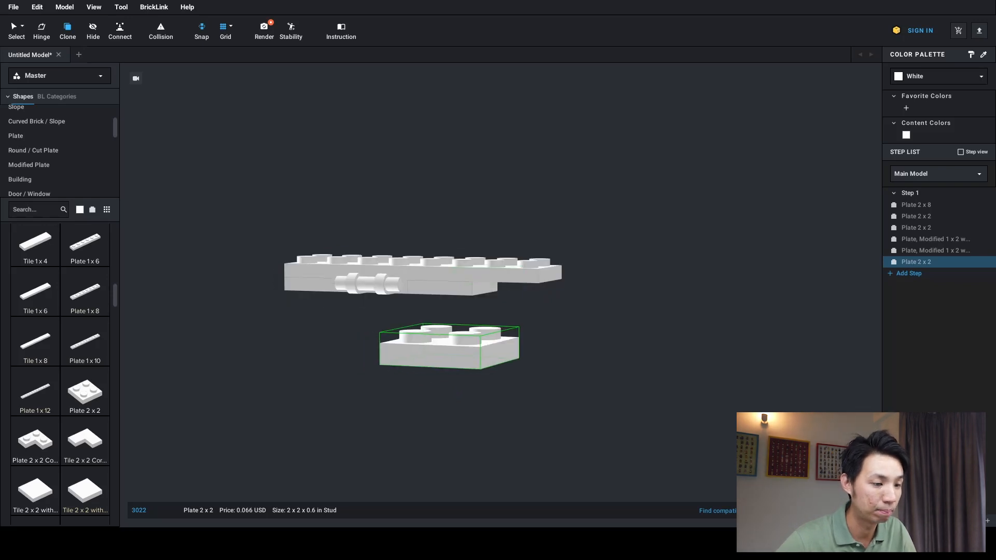
pyautogui.moveTo(454, 327); pyautogui.dragTo(447, 320, button='right')
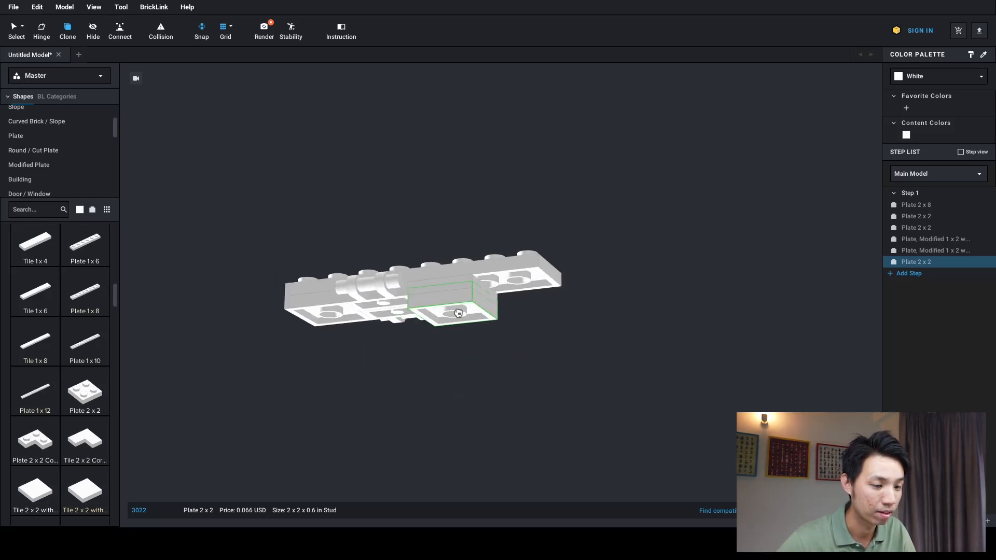
pyautogui.click(459, 312)
pyautogui.moveTo(447, 365); pyautogui.dragTo(451, 381, button='right')
pyautogui.press('Escape')
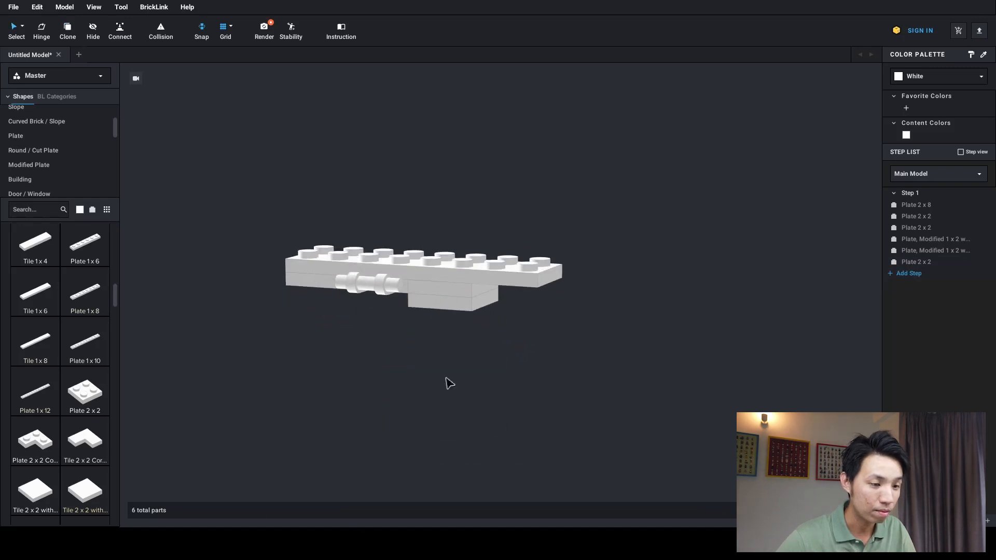
pyautogui.moveTo(498, 354); pyautogui.dragTo(508, 375, button='middle')
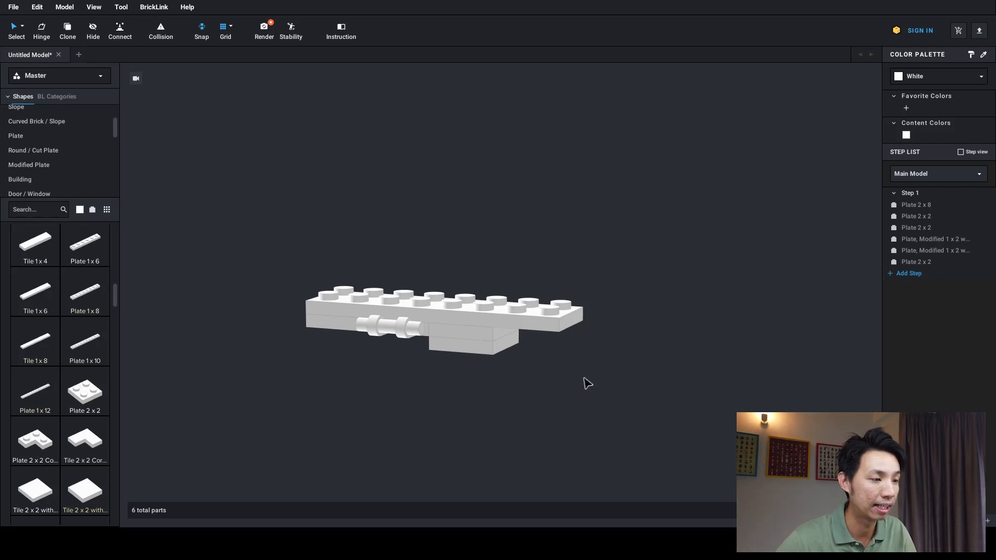
pyautogui.moveTo(553, 380); pyautogui.dragTo(527, 362, button='middle')
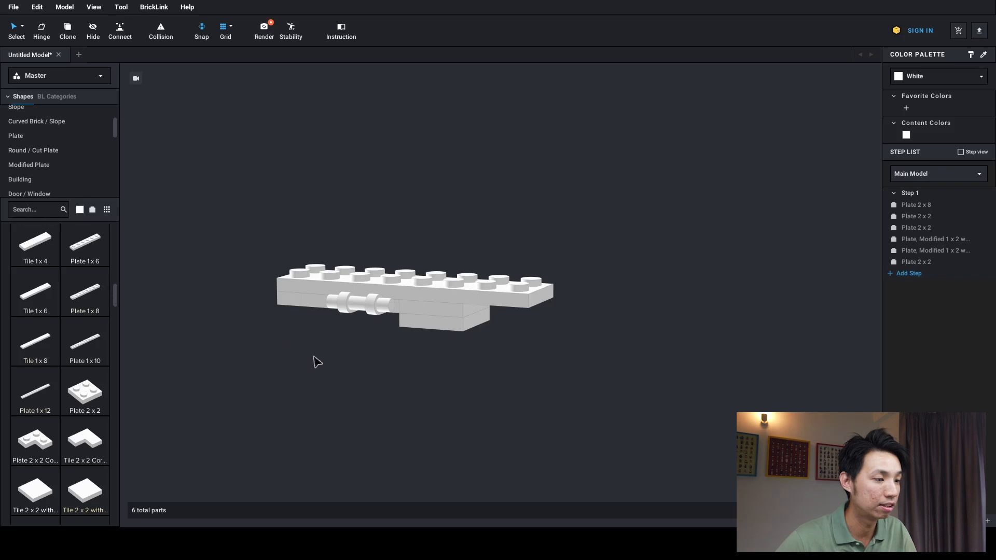
# Set the part library colour to Light Bluish Gray and browse the Plate category in that colour
pyautogui.click(80, 211)
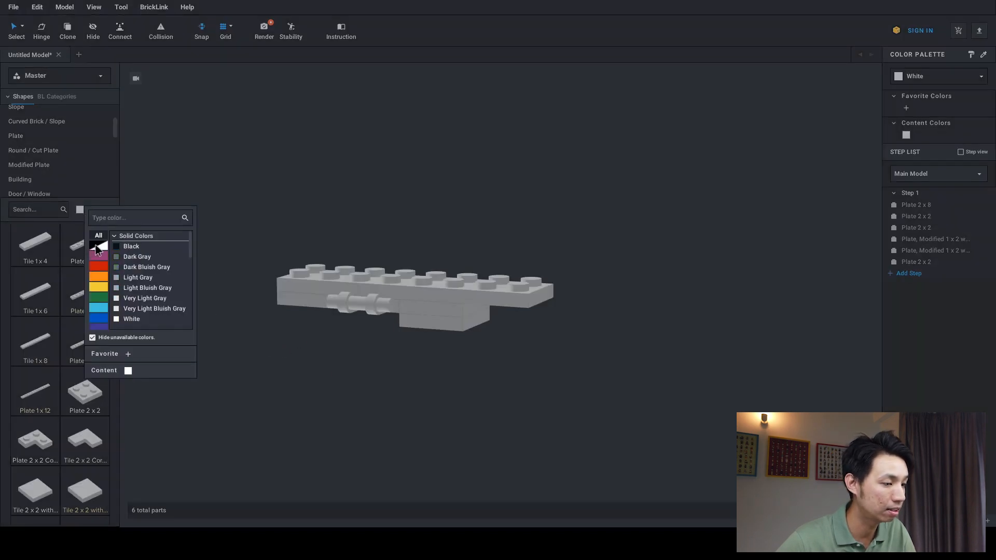
pyautogui.click(129, 288)
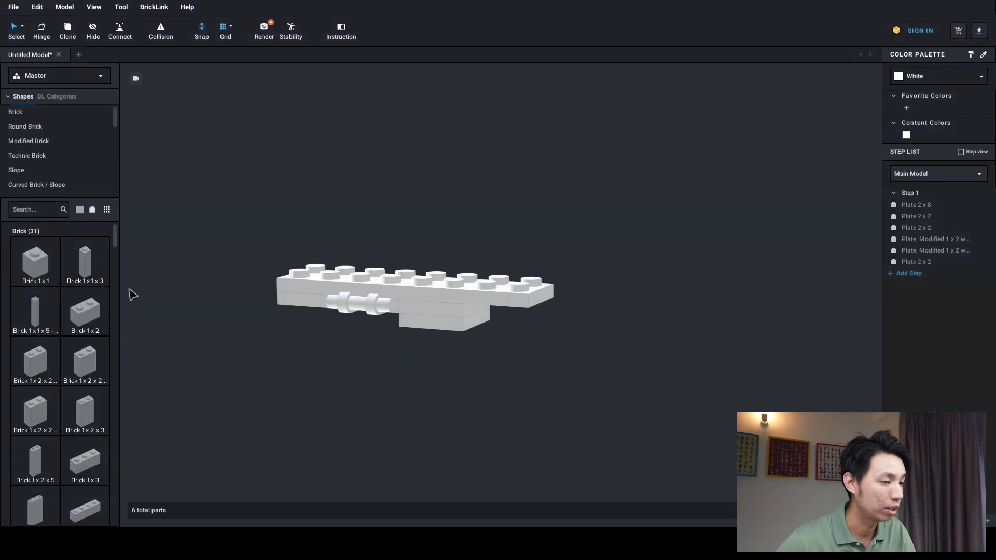
pyautogui.scroll(-3, 83, 296)
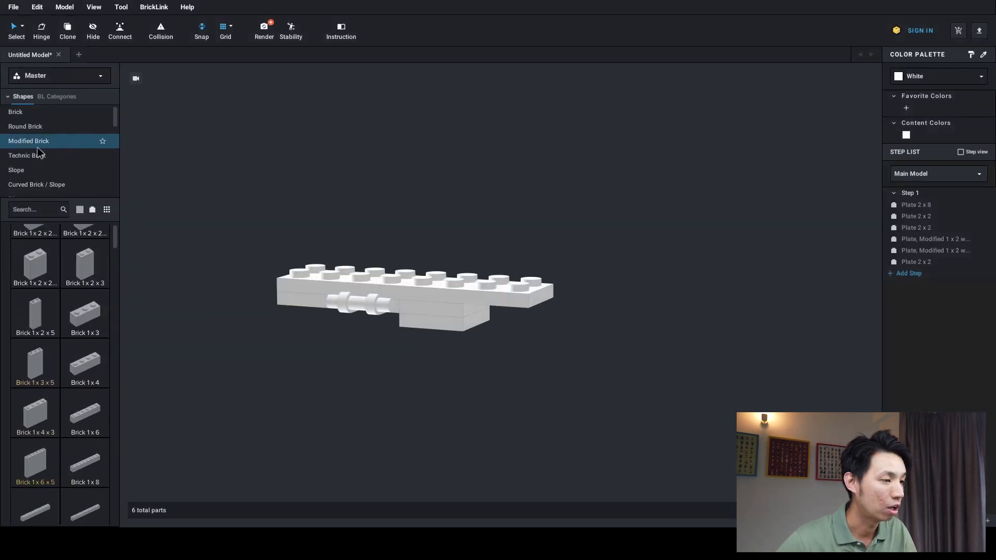
pyautogui.scroll(-2, 31, 172)
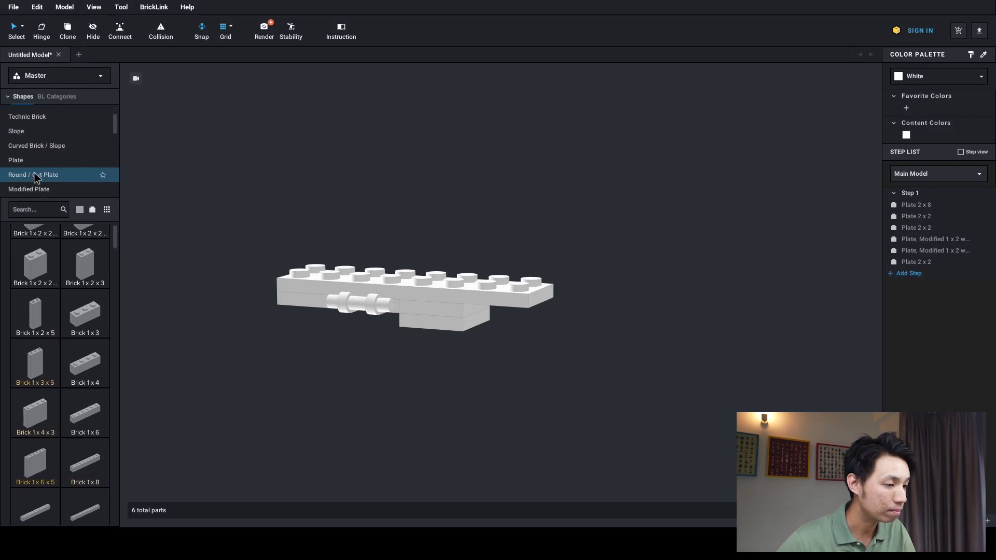
pyautogui.click(24, 160)
pyautogui.scroll(-1, 76, 373)
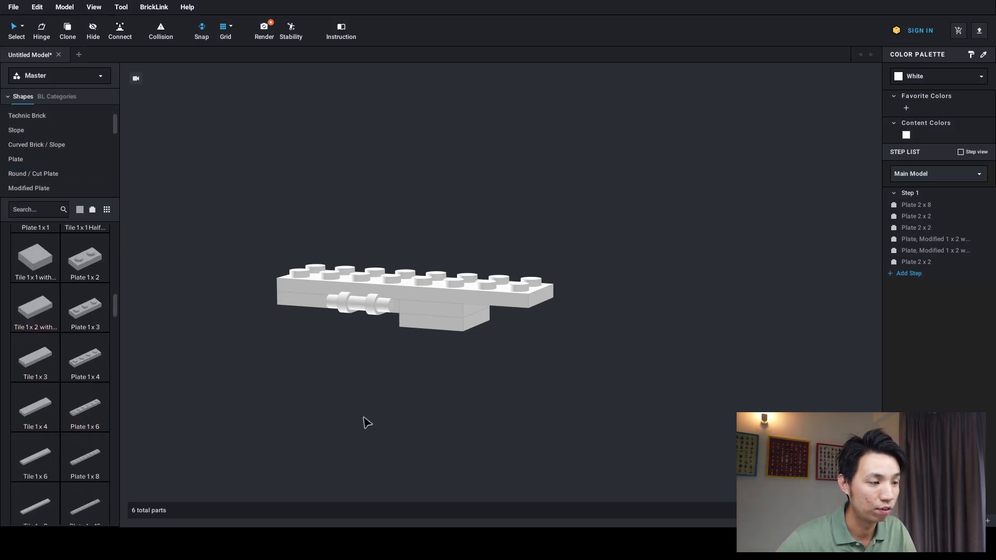
pyautogui.moveTo(365, 422); pyautogui.dragTo(435, 404, button='right')
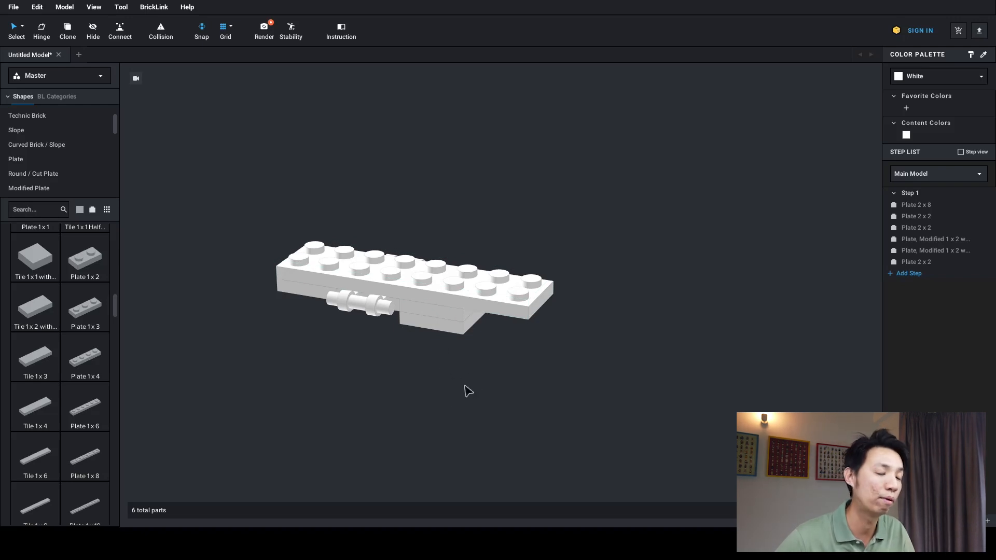
# Set the part library colour to White and recolour the lowest 2 x 2 plate Light Bluish Gray
pyautogui.click(80, 210)
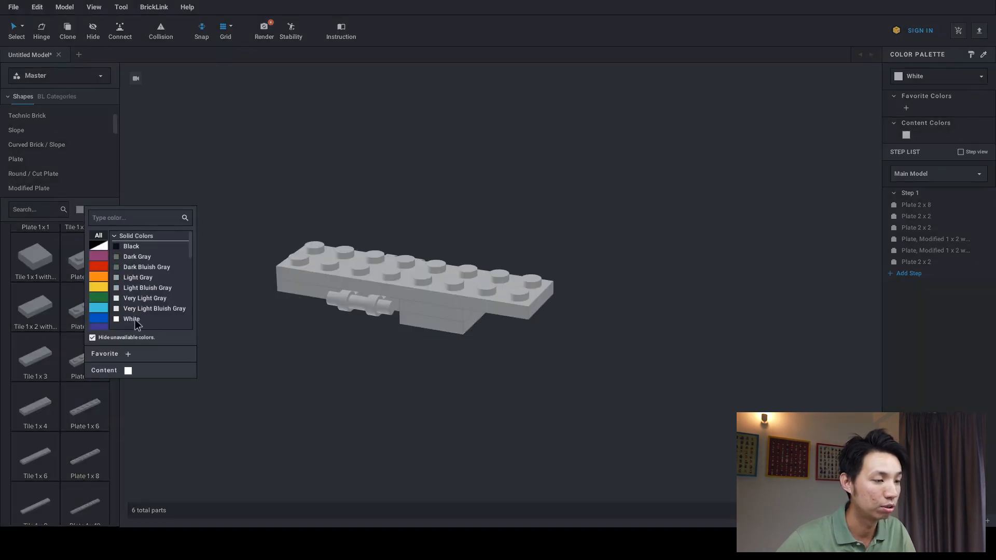
pyautogui.click(312, 370)
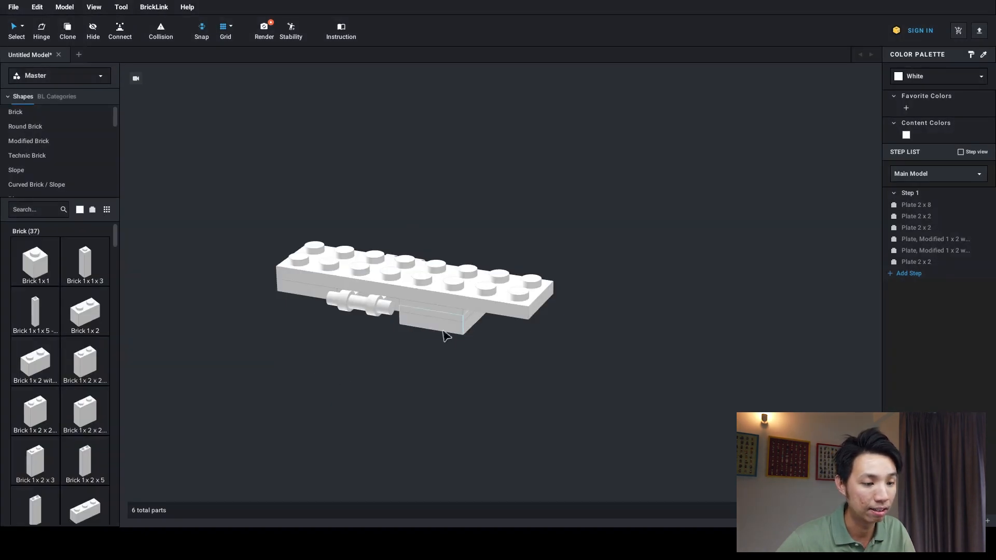
pyautogui.click(445, 333)
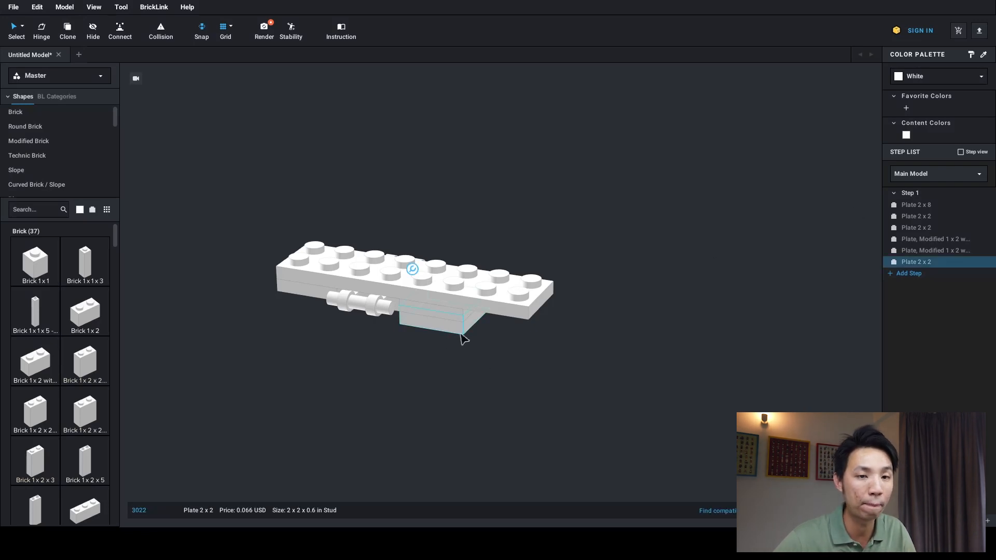
pyautogui.click(923, 78)
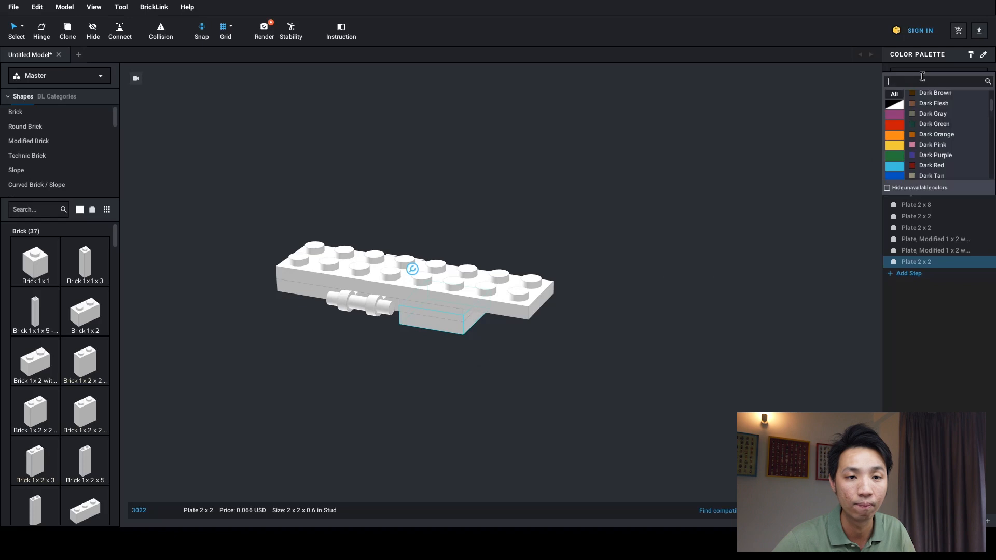
pyautogui.click(894, 104)
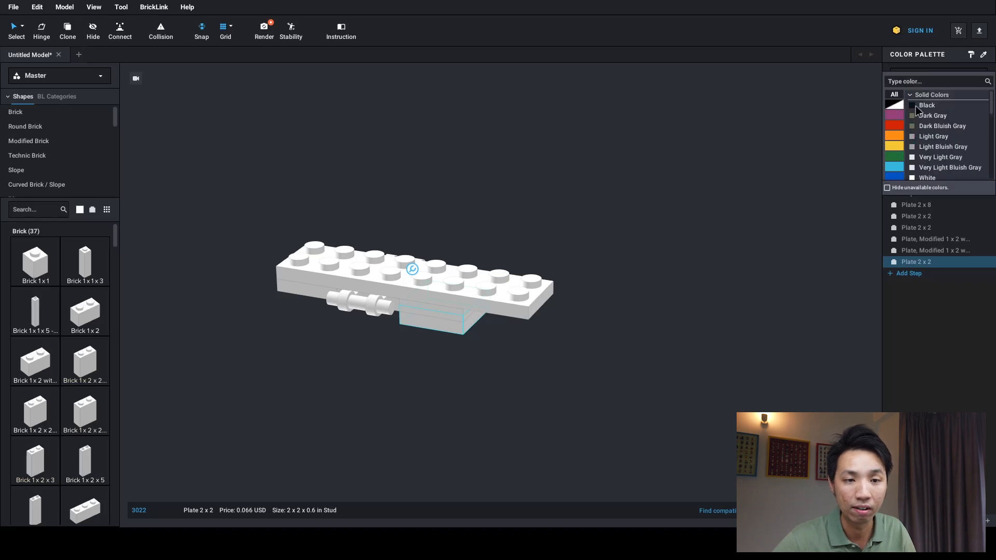
pyautogui.scroll(-1, 945, 145)
pyautogui.click(941, 125)
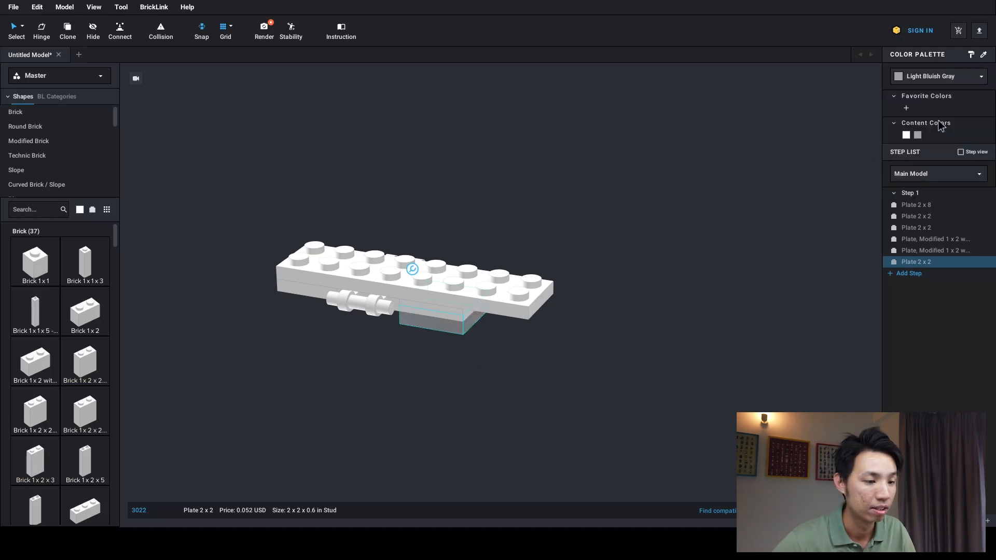
pyautogui.click(641, 311)
pyautogui.scroll(-1, 483, 347)
pyautogui.scroll(3, 478, 345)
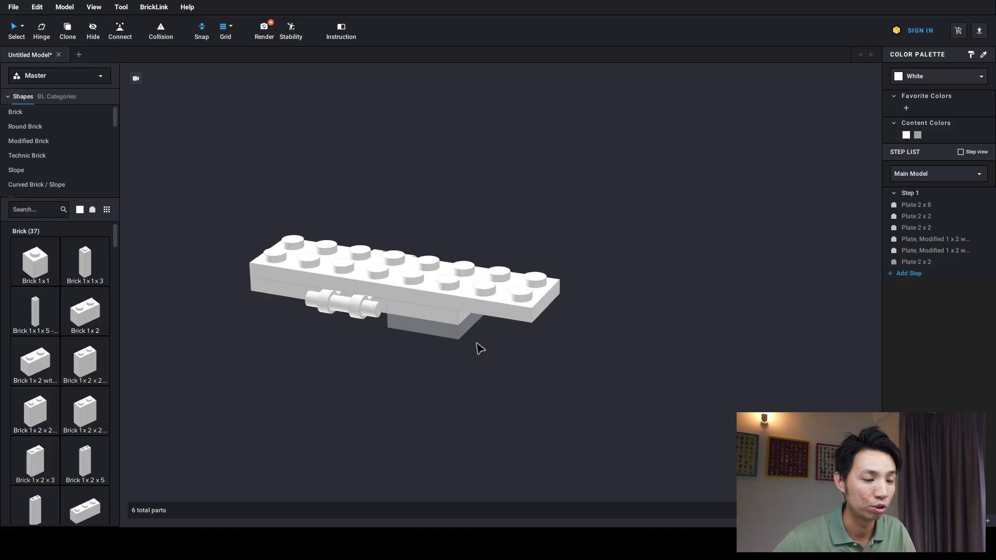
pyautogui.moveTo(472, 340); pyautogui.dragTo(499, 349, button='middle')
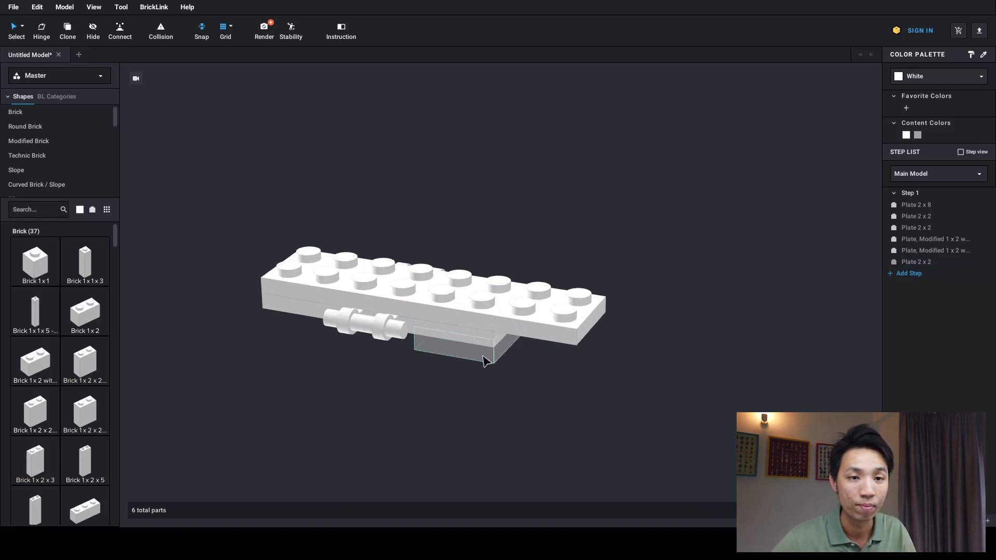
# Recolour the lowest 2 x 2 plate Red
pyautogui.click(485, 356)
pyautogui.click(950, 78)
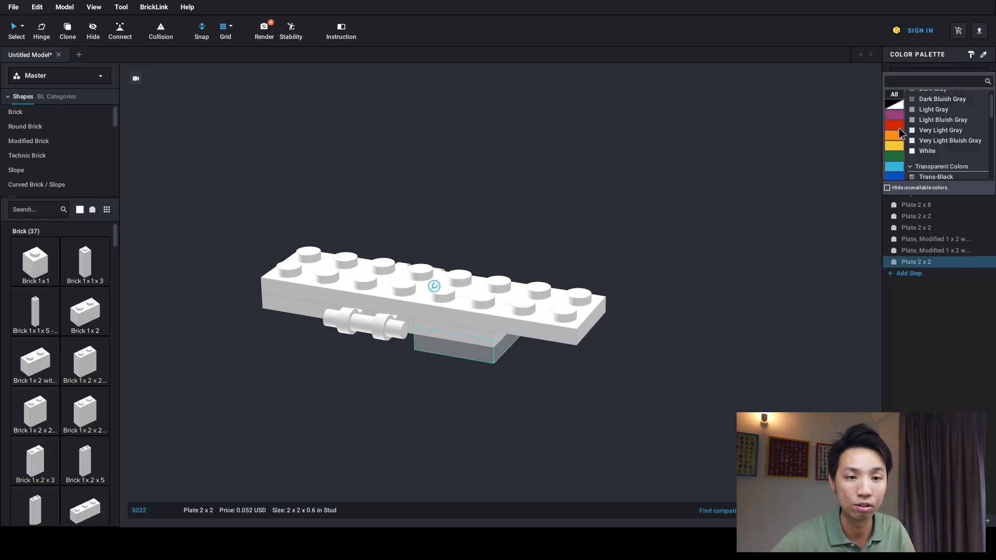
pyautogui.click(900, 132)
pyautogui.click(925, 147)
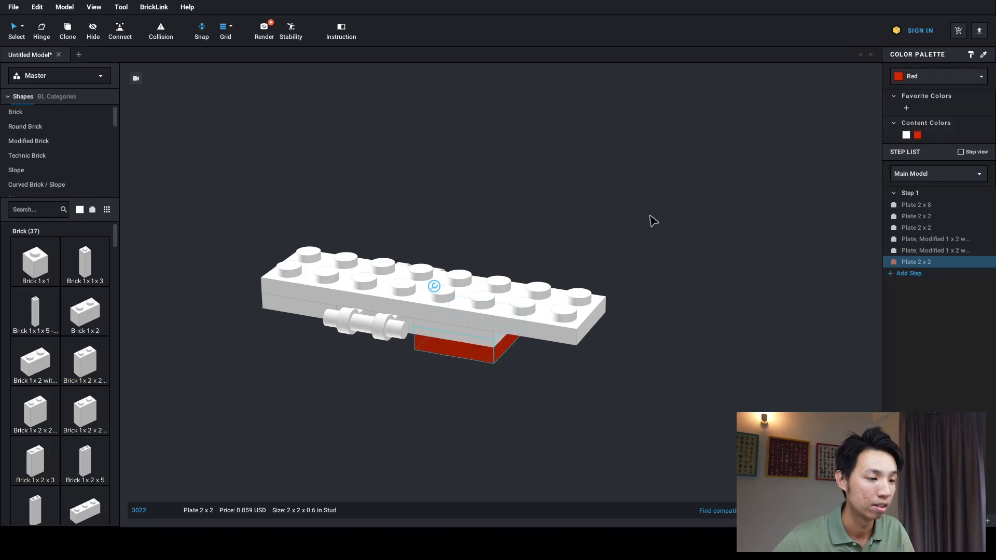
pyautogui.click(667, 216)
# Recolour the 2 x 8 plate and the 2 x 2 plate under its end Red together, using the model's existing colours
pyautogui.click(336, 283)
pyautogui.keyDown('shift'); pyautogui.click(297, 316); pyautogui.keyUp('shift')
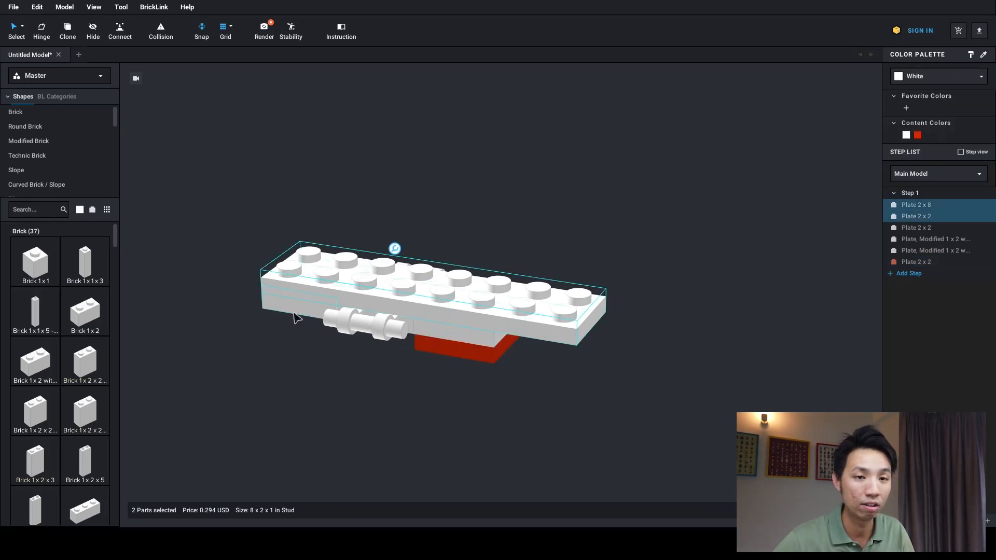
pyautogui.click(918, 136)
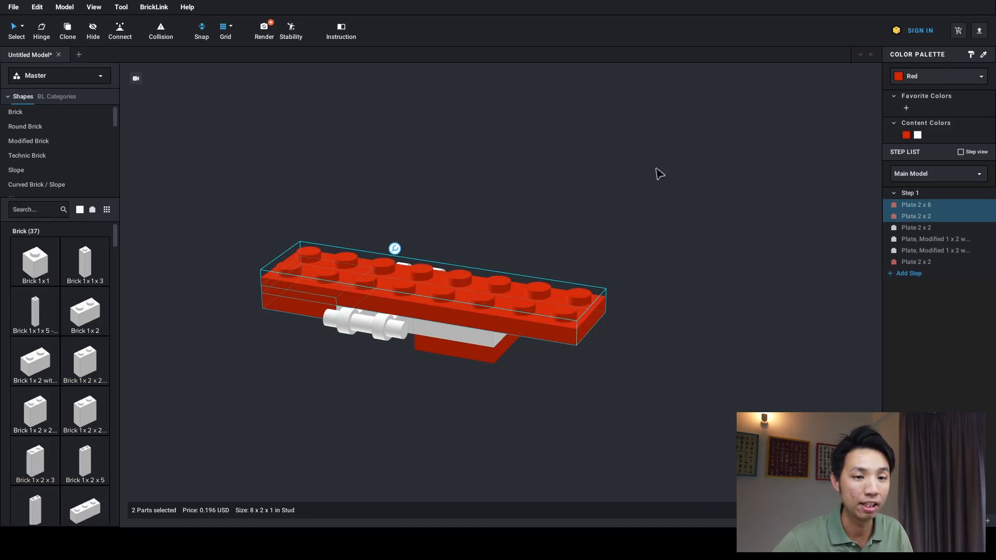
pyautogui.click(695, 179)
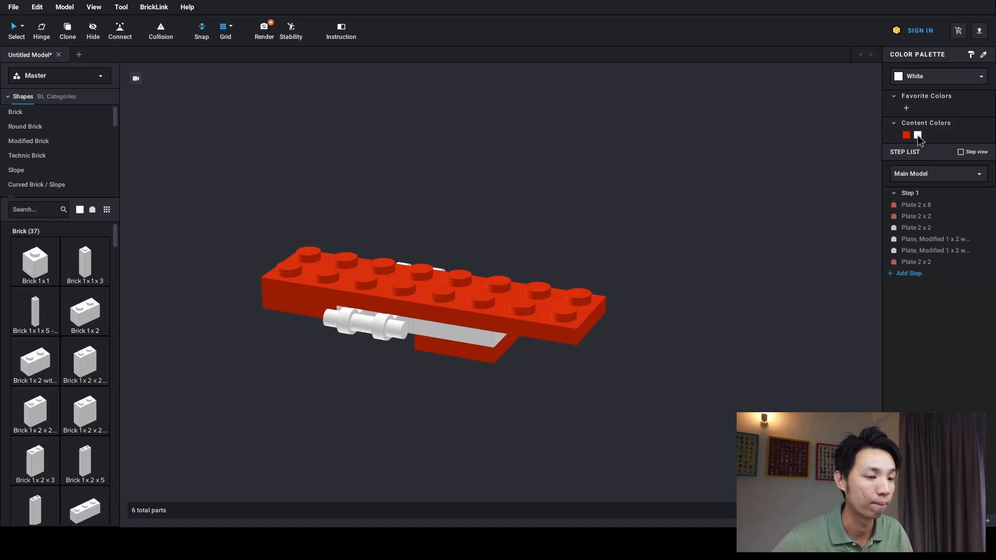
# Recolour the 2 x 8 plate and the 2 x 2 plate under its end White together
pyautogui.click(340, 284)
pyautogui.keyDown('shift'); pyautogui.click(318, 304); pyautogui.keyUp('shift')
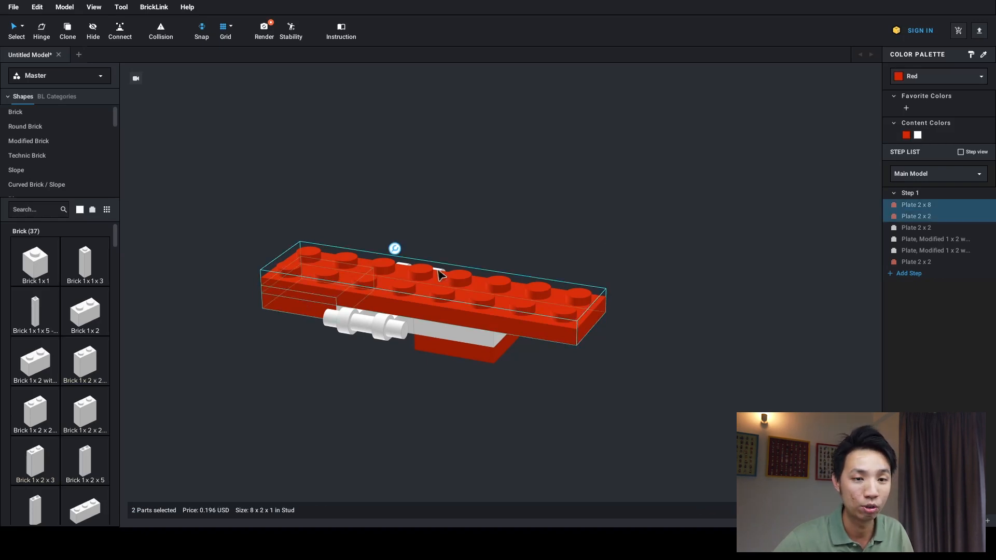
pyautogui.click(917, 135)
pyautogui.click(751, 192)
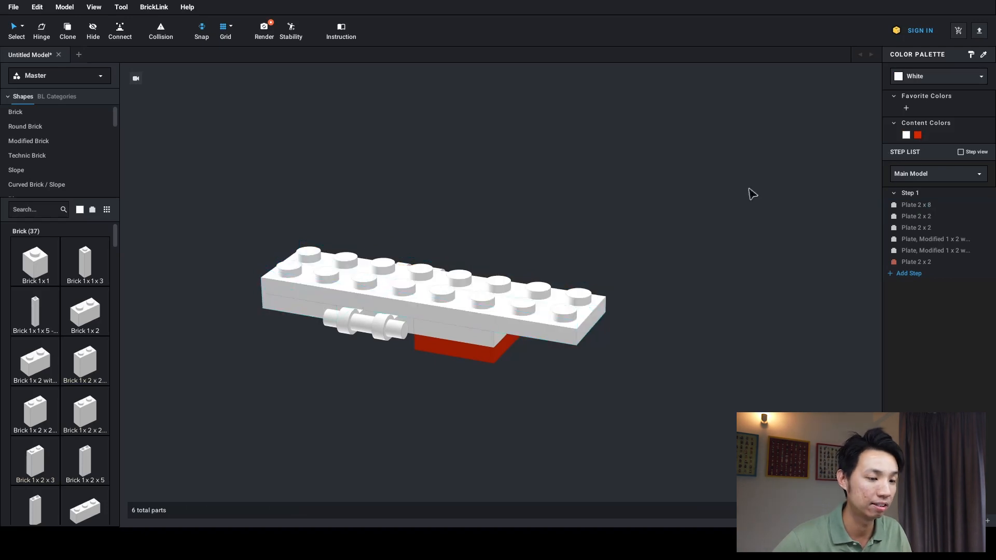
# Change the red 2 x 2 plate at the underside to Light Bluish Gray
pyautogui.click(487, 356)
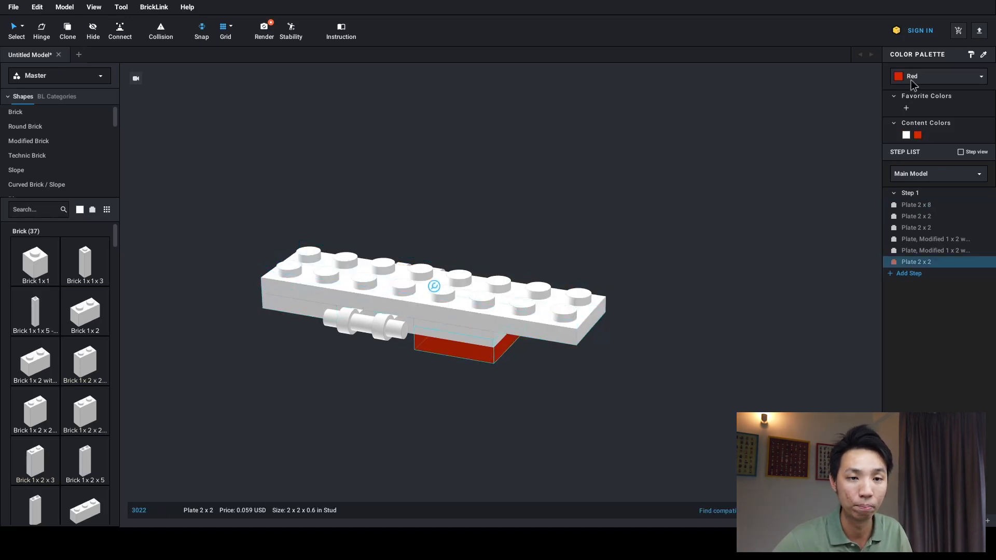
pyautogui.click(914, 78)
pyautogui.click(900, 106)
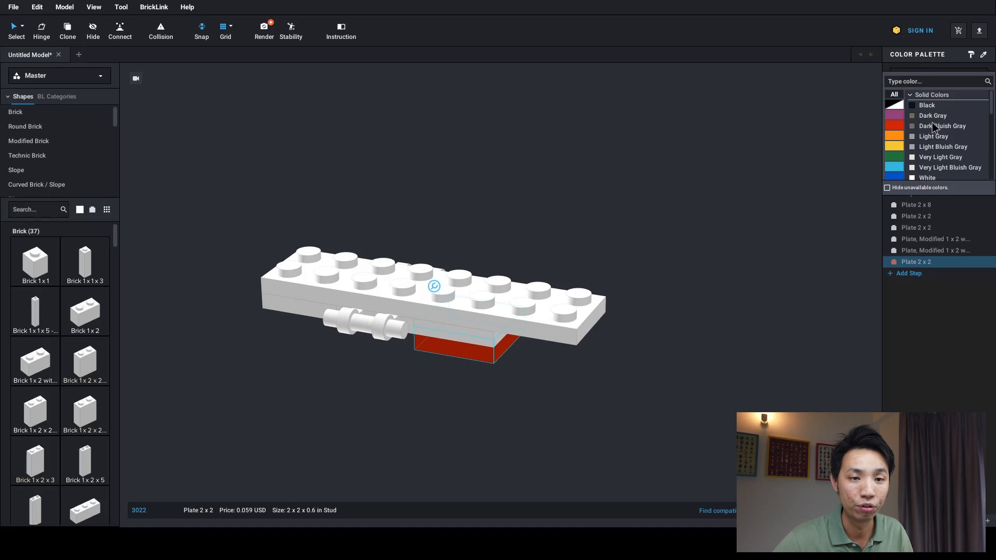
pyautogui.click(935, 149)
pyautogui.click(804, 191)
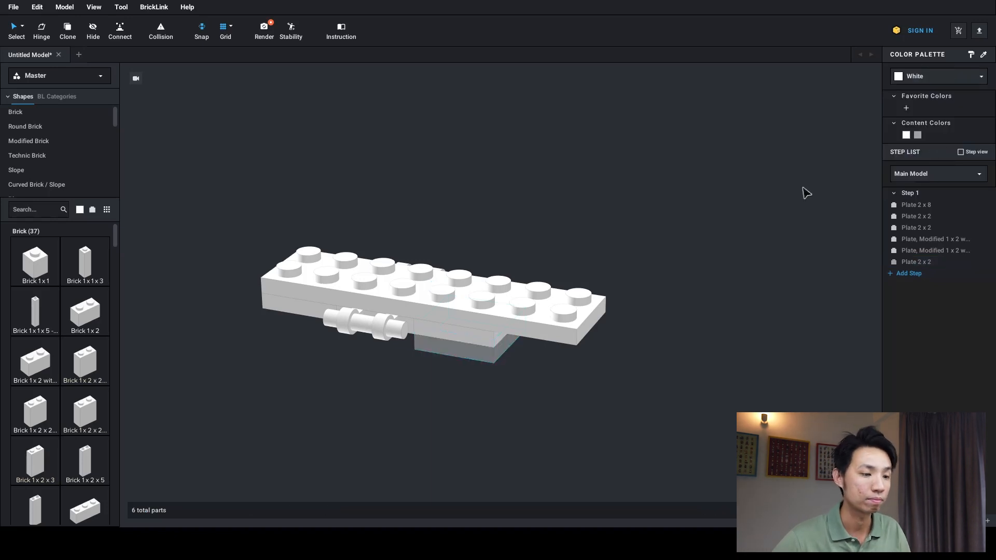
# Duplicate the Light Bluish Gray 2 x 2 plate and attach the copy beside it, beneath the two handle plates
pyautogui.moveTo(775, 191); pyautogui.dragTo(749, 173, button='right')
pyautogui.moveTo(722, 208); pyautogui.dragTo(701, 201, button='right')
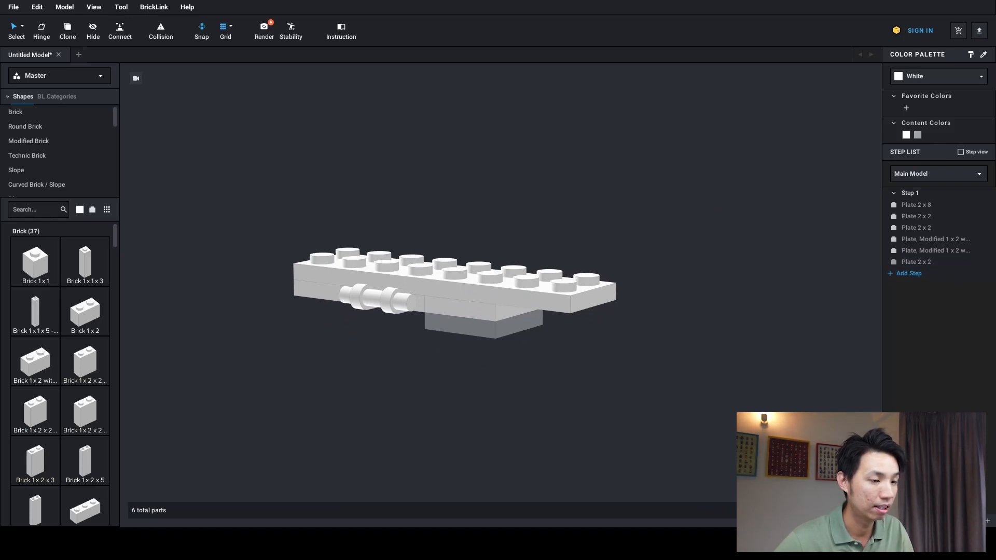
pyautogui.moveTo(562, 209)
pyautogui.mouseDown(button='right')
pyautogui.moveTo(567, 196)
pyautogui.moveTo(562, 210)
pyautogui.mouseUp(button='right')
pyautogui.moveTo(473, 180); pyautogui.dragTo(483, 156, button='middle')
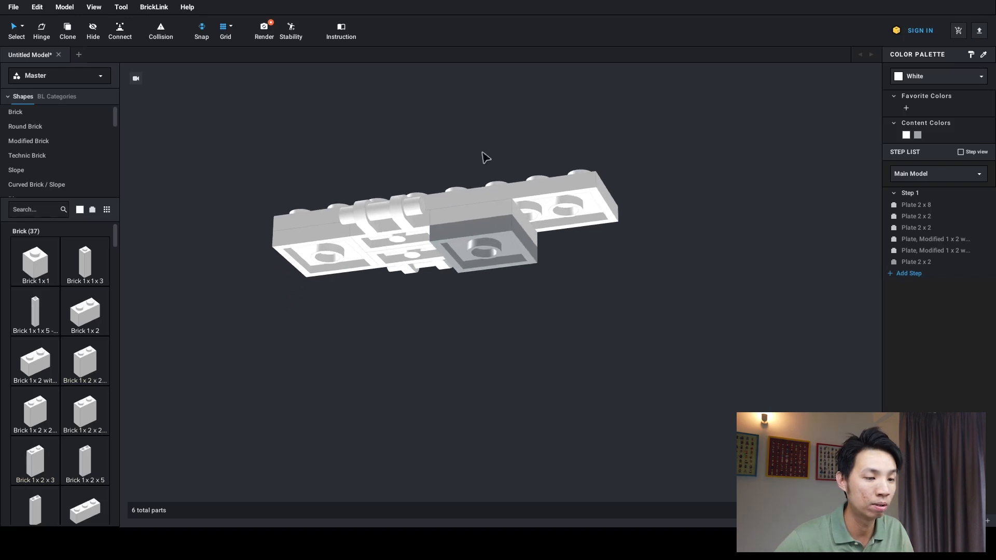
pyautogui.moveTo(554, 270); pyautogui.dragTo(557, 272, button='right')
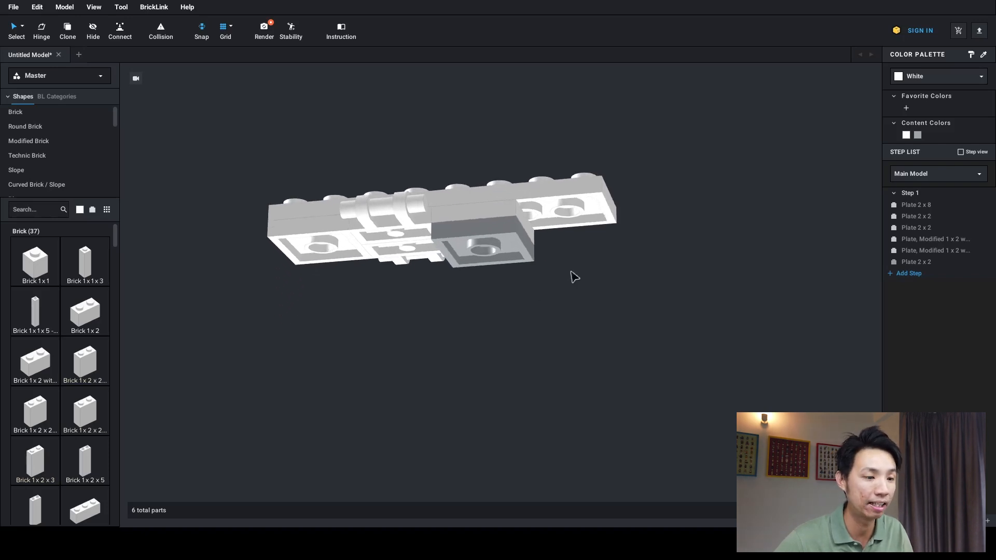
pyautogui.moveTo(575, 276); pyautogui.dragTo(572, 288, button='middle')
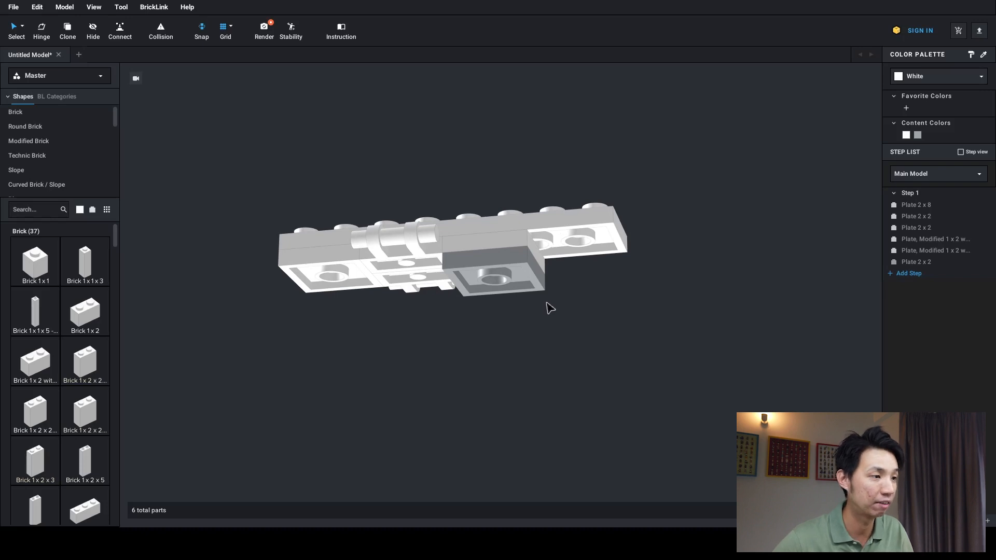
pyautogui.click(506, 290)
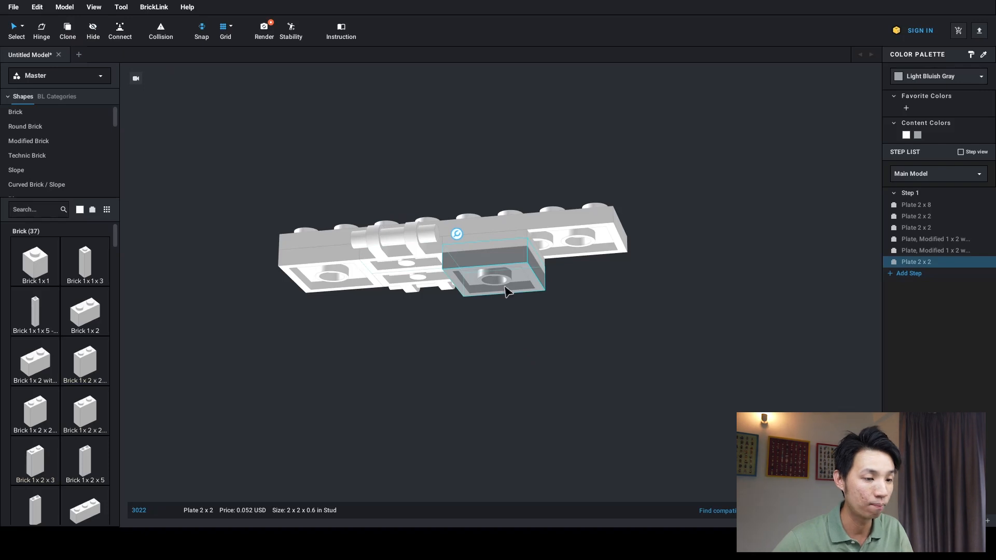
pyautogui.click(448, 338)
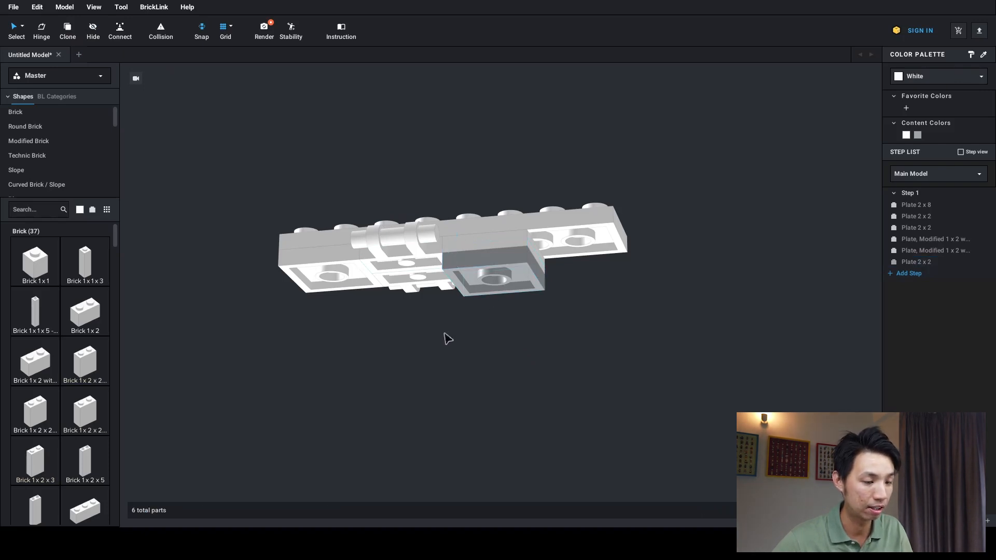
pyautogui.hotkey('ctrl', 'v')
pyautogui.moveTo(443, 334); pyautogui.dragTo(419, 279, button='right')
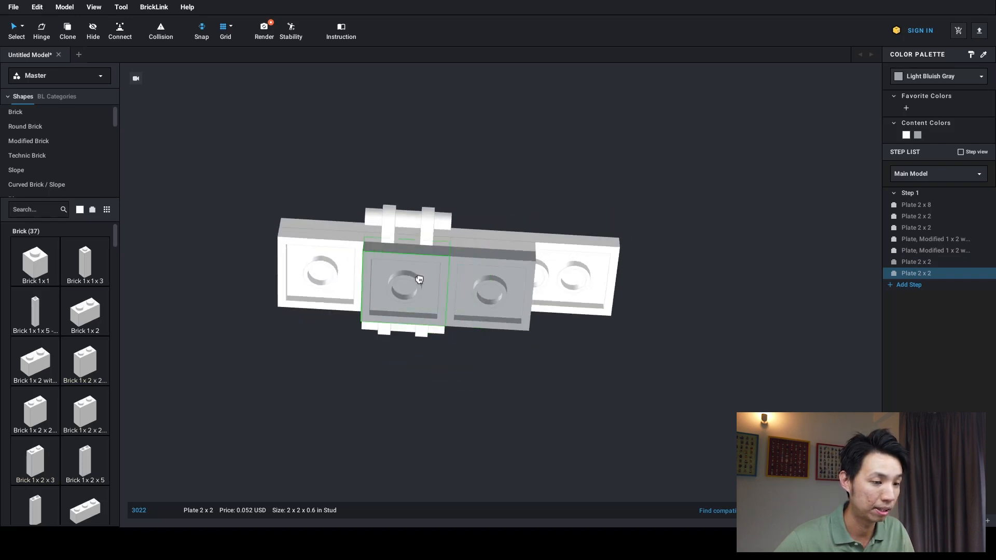
pyautogui.click(414, 276)
pyautogui.moveTo(446, 368); pyautogui.dragTo(444, 393, button='right')
pyautogui.click(444, 392)
# Recolour the copied 2 x 2 plate beneath the handle plates White
pyautogui.moveTo(544, 355); pyautogui.dragTo(400, 281, button='right')
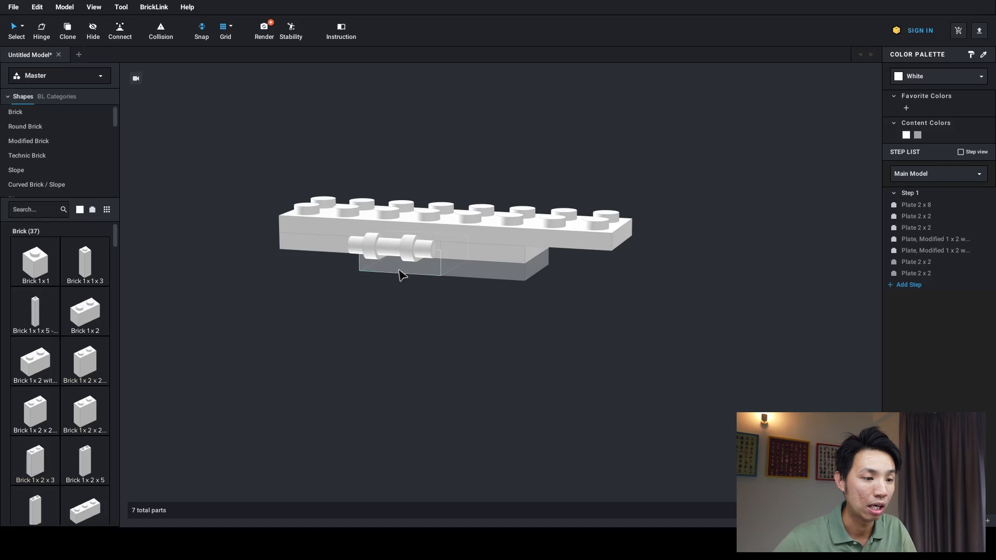
pyautogui.click(400, 276)
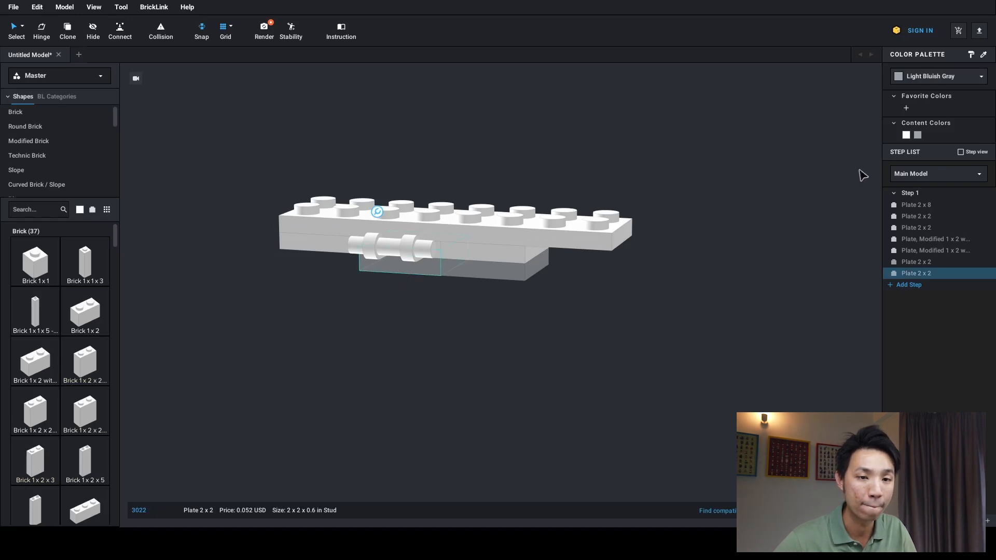
pyautogui.click(906, 136)
pyautogui.moveTo(591, 327); pyautogui.dragTo(534, 317, button='right')
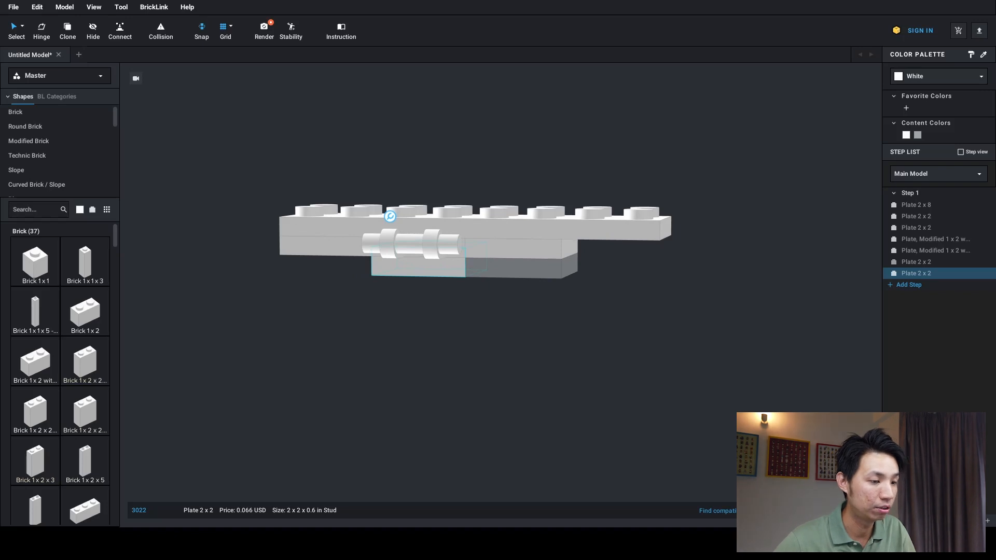
# Set the part library colour to Light Bluish Gray
pyautogui.click(80, 210)
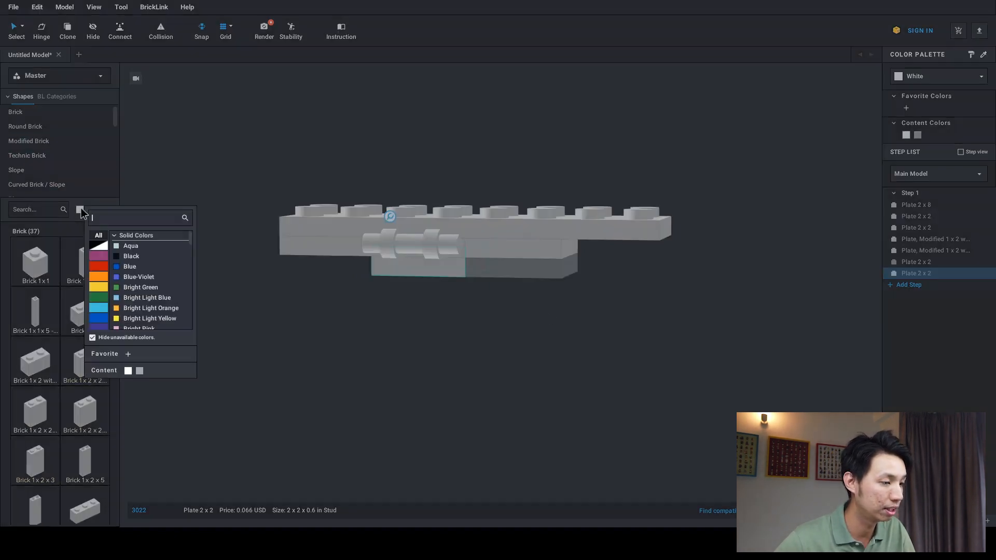
pyautogui.click(100, 249)
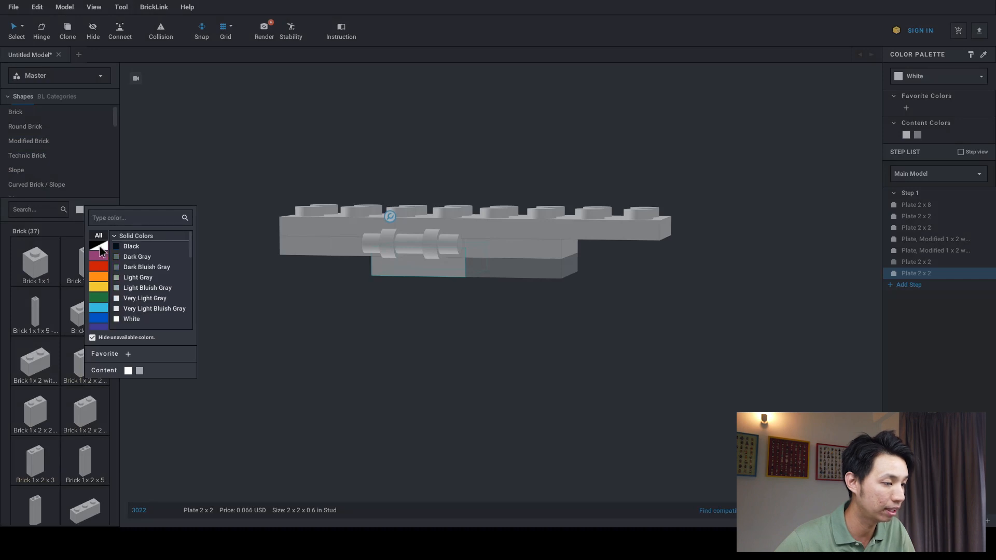
pyautogui.click(146, 288)
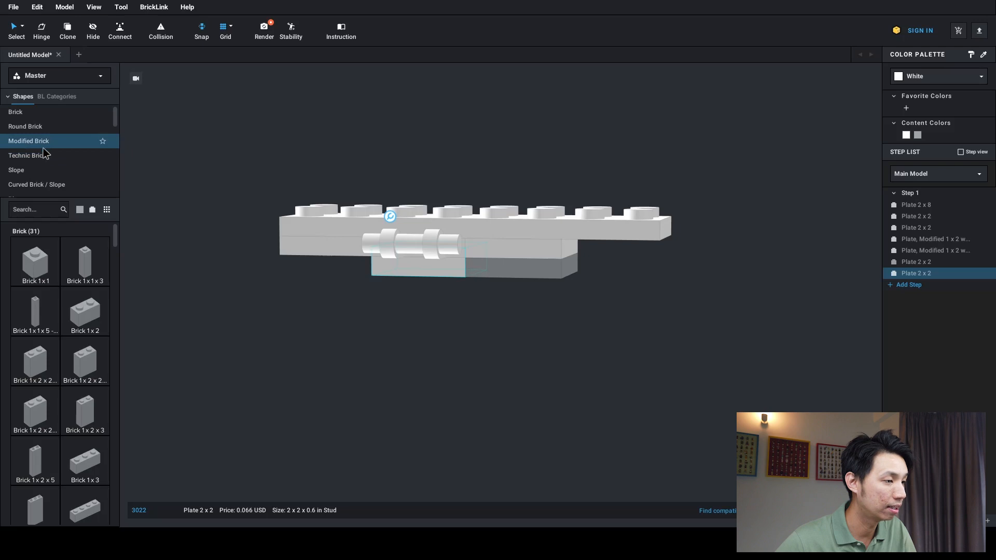
# Attach a Light Bluish Gray Bracket 1 x 2 - 1 x 2 beneath the model's end, beside the white lower 2 x 2 plate, with its studs facing outward
pyautogui.scroll(-3, 48, 161)
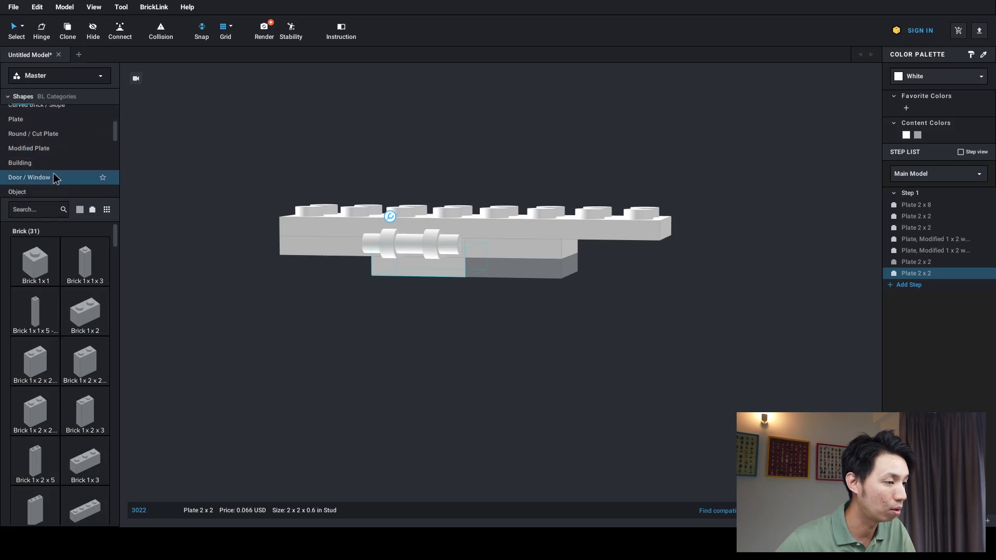
pyautogui.click(45, 153)
pyautogui.scroll(-10, 69, 307)
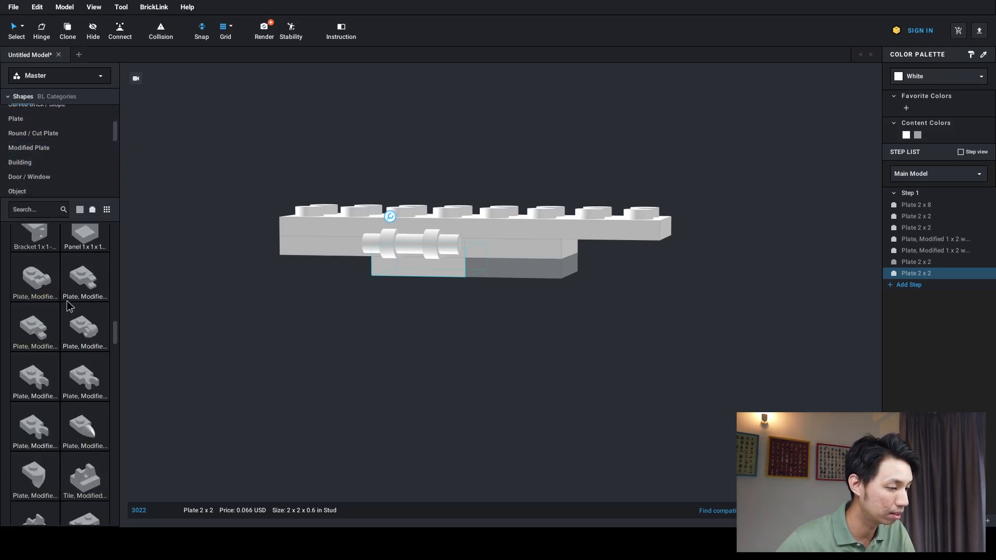
pyautogui.scroll(-2, 69, 307)
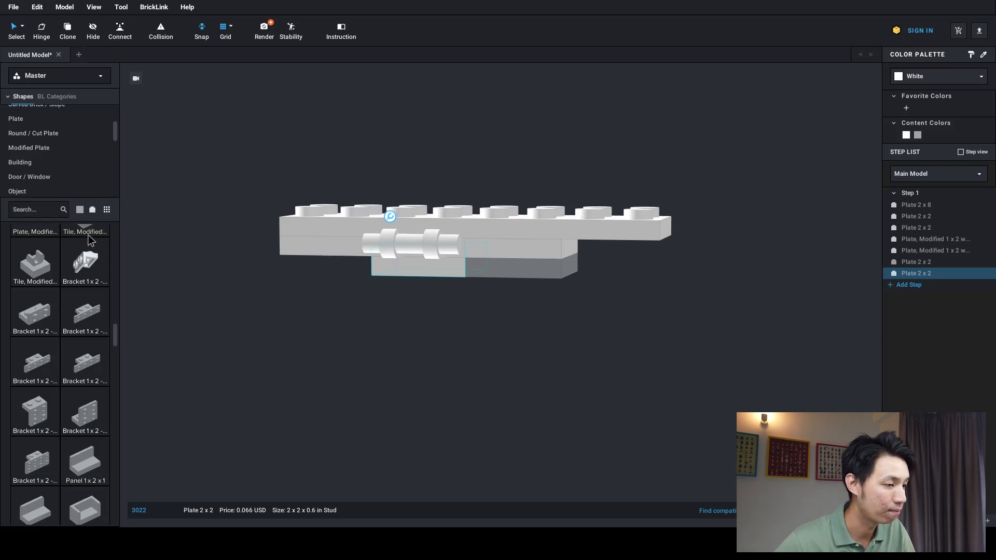
pyautogui.click(85, 264)
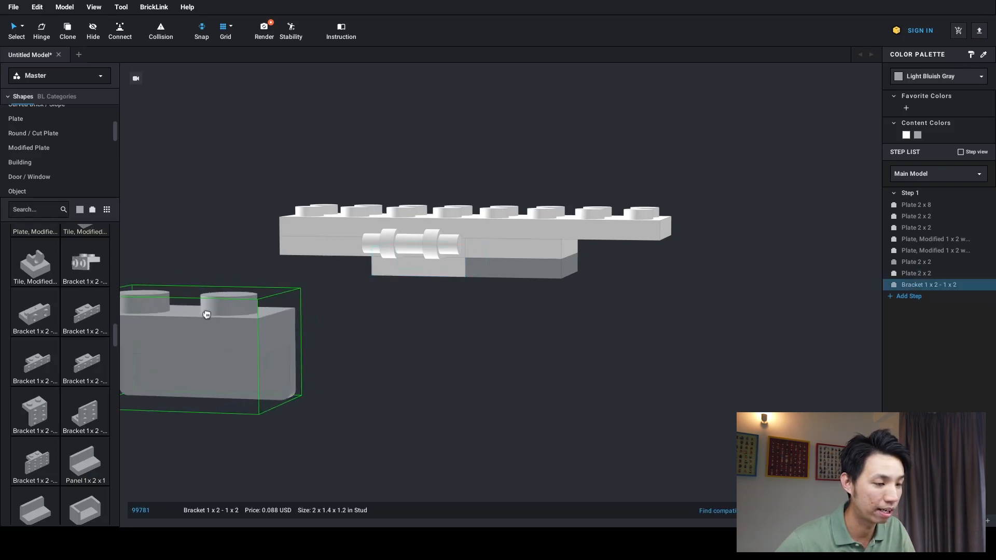
pyautogui.moveTo(242, 320); pyautogui.dragTo(319, 306, button='right')
pyautogui.press('Right')
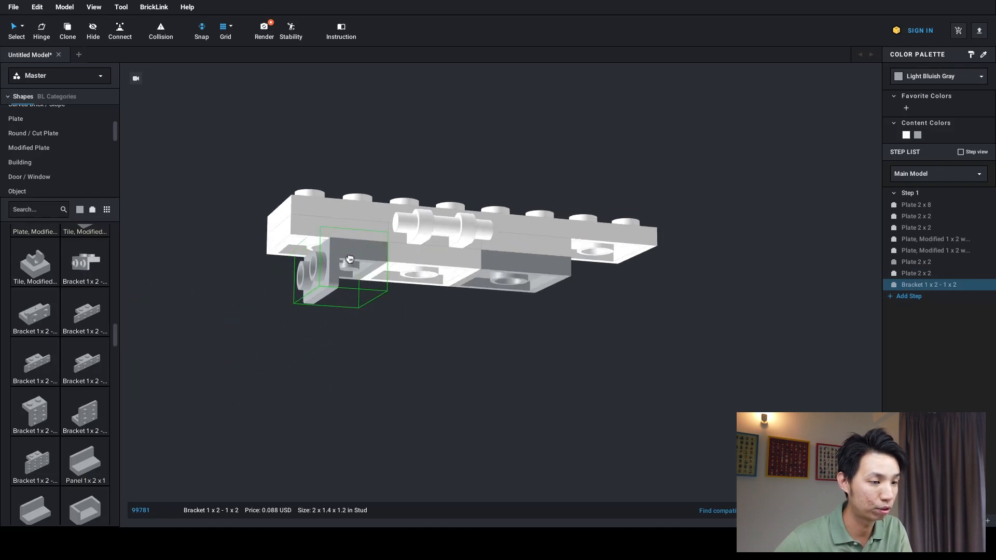
pyautogui.click(350, 259)
pyautogui.moveTo(384, 345); pyautogui.dragTo(508, 340, button='right')
pyautogui.press('Escape')
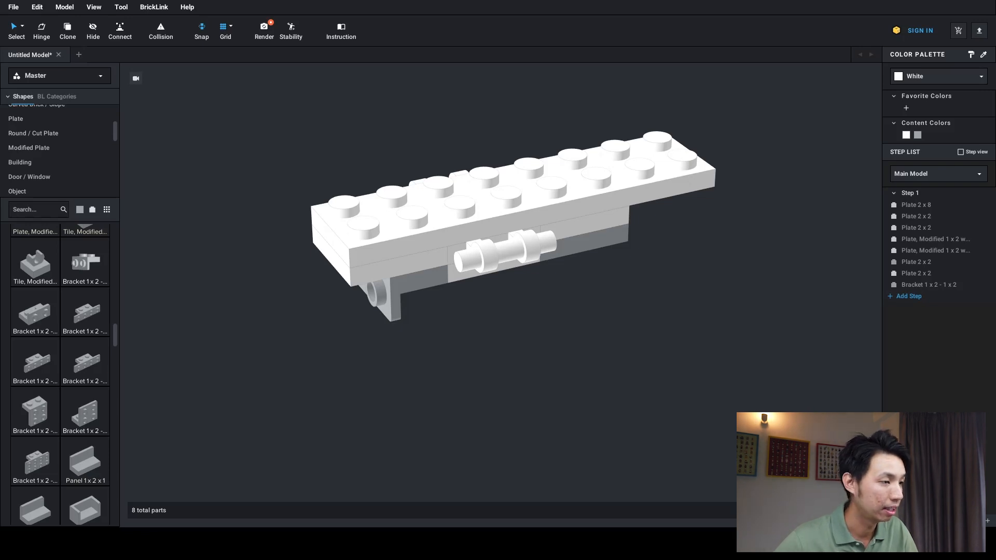
# Attach a Light Bluish Gray Plate 1 x 2 beneath the outer end of the Light Bluish Gray 2 x 2 plate
pyautogui.click(32, 119)
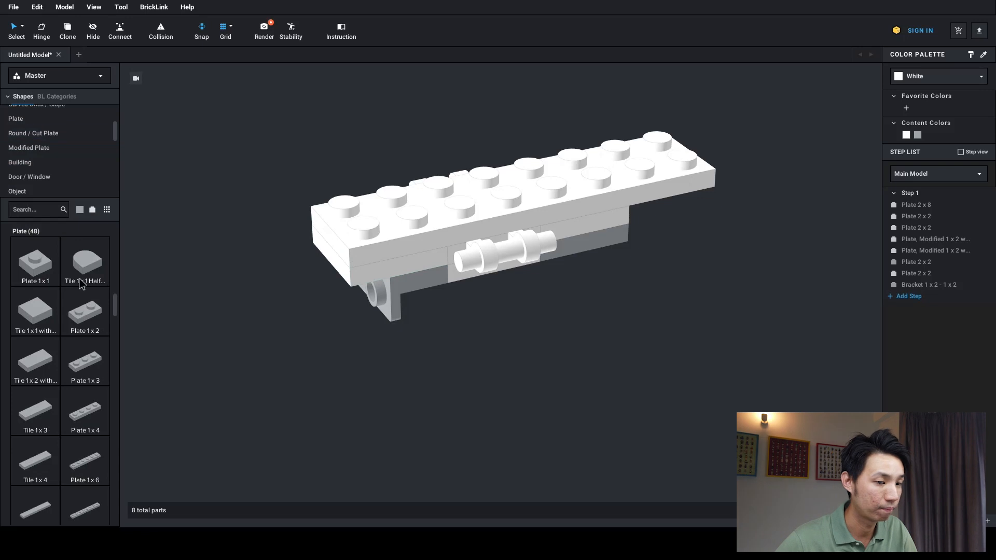
pyautogui.click(82, 321)
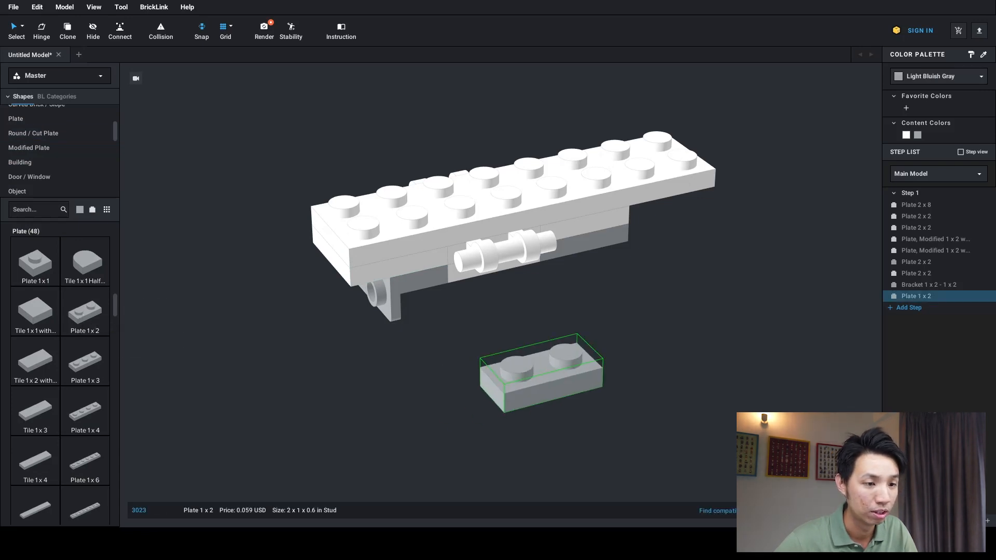
pyautogui.moveTo(543, 316)
pyautogui.mouseDown(button='right')
pyautogui.moveTo(518, 306)
pyautogui.moveTo(543, 309)
pyautogui.moveTo(545, 262)
pyautogui.moveTo(537, 323)
pyautogui.moveTo(547, 324)
pyautogui.mouseUp(button='right')
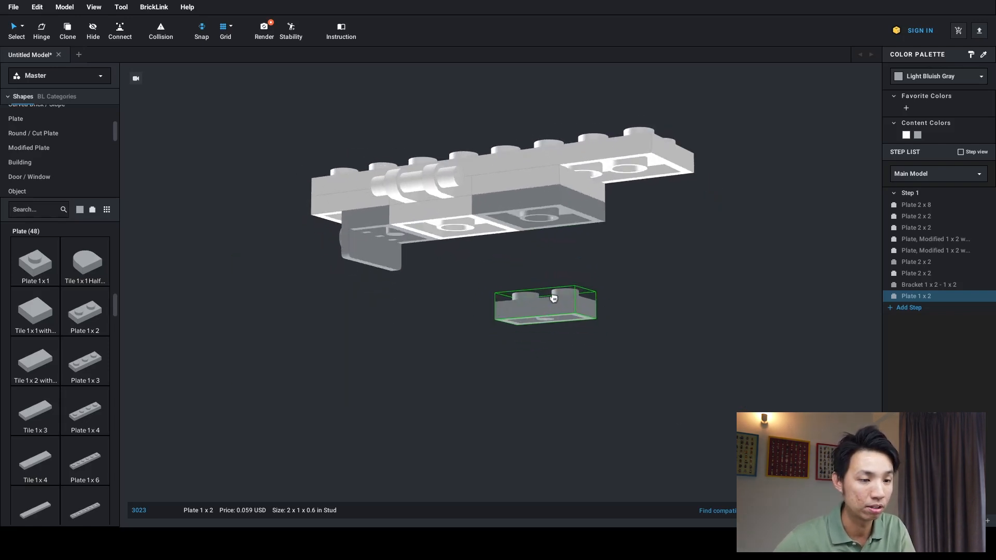
pyautogui.moveTo(571, 258); pyautogui.dragTo(522, 205, button='right')
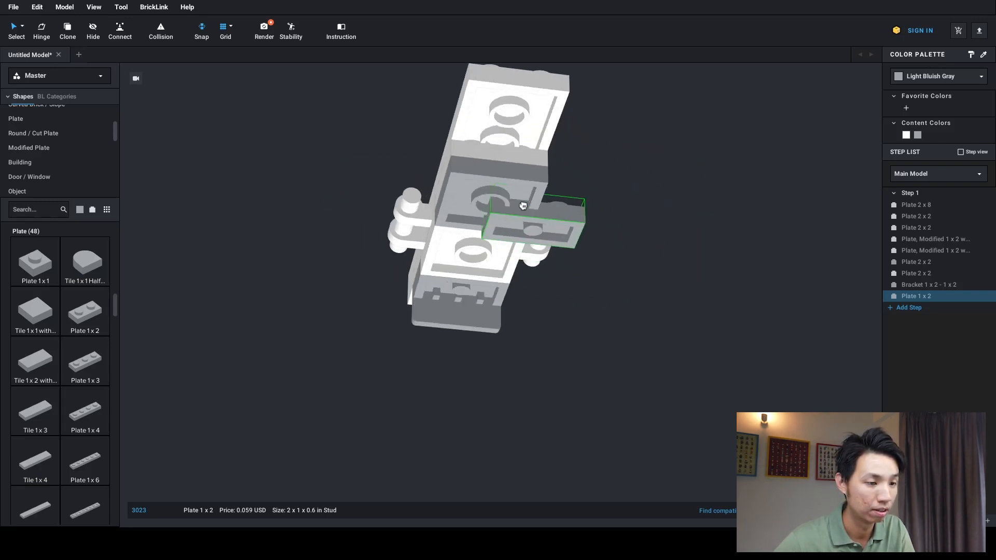
pyautogui.click(499, 199)
pyautogui.moveTo(602, 293); pyautogui.dragTo(503, 350, button='right')
pyautogui.press('Escape')
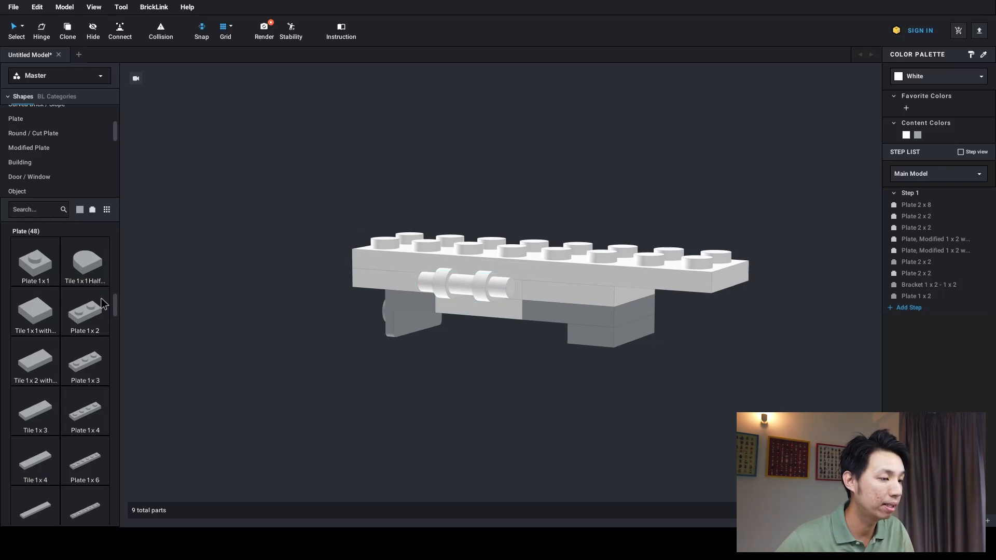
# Widen the part library and search it for "wheel"
pyautogui.moveTo(120, 262); pyautogui.dragTo(136, 267)
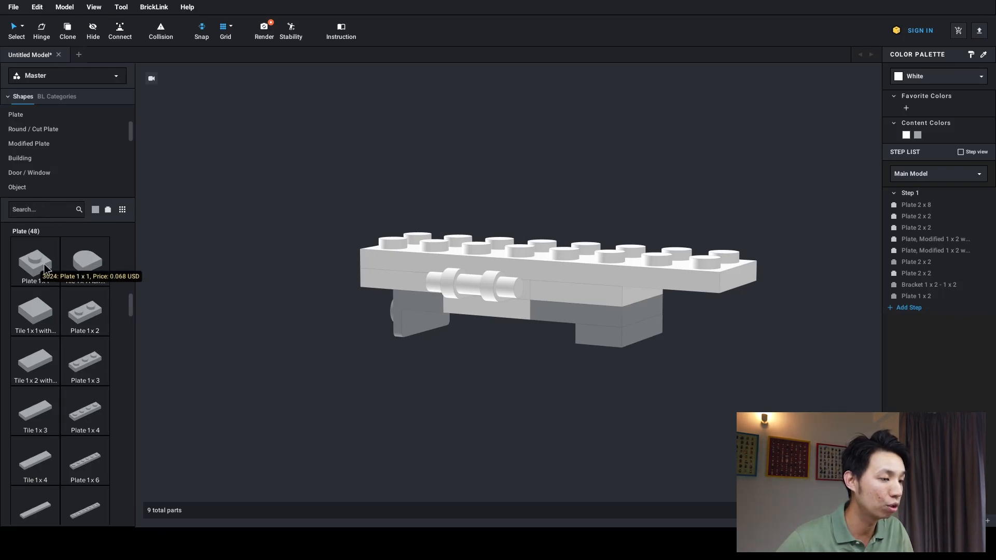
pyautogui.click(42, 210)
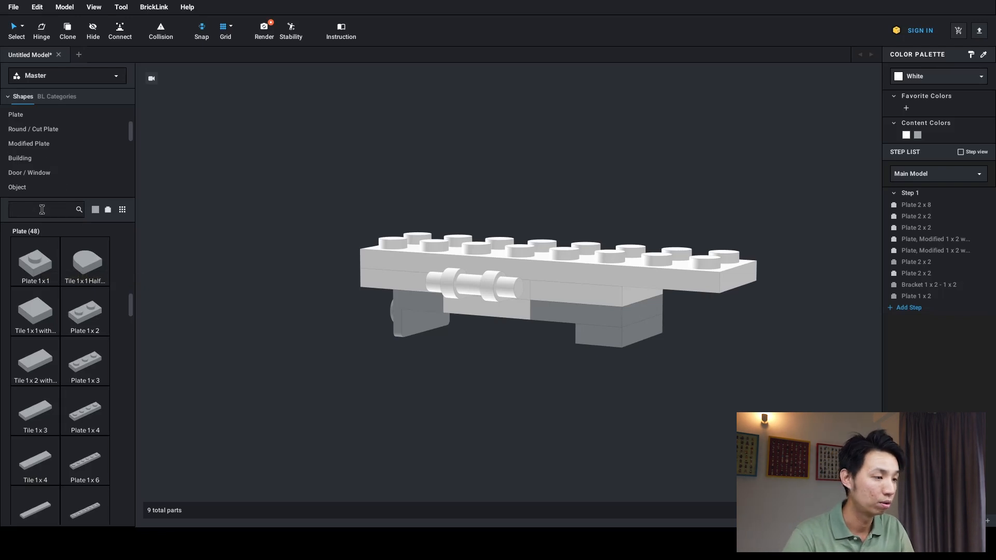
pyautogui.write('wheel')
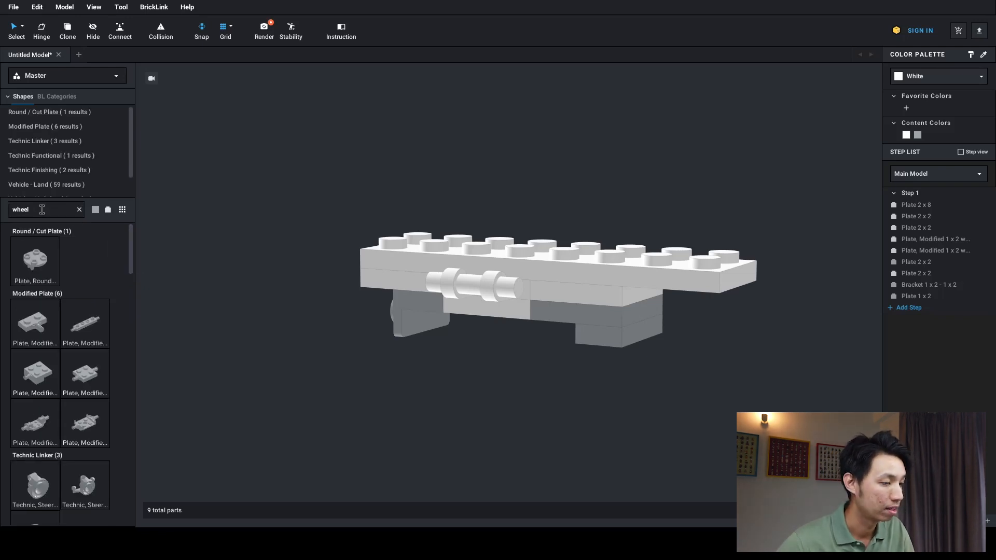
pyautogui.moveTo(132, 265)
pyautogui.mouseDown()
pyautogui.moveTo(123, 438)
pyautogui.moveTo(136, 273)
pyautogui.mouseUp()
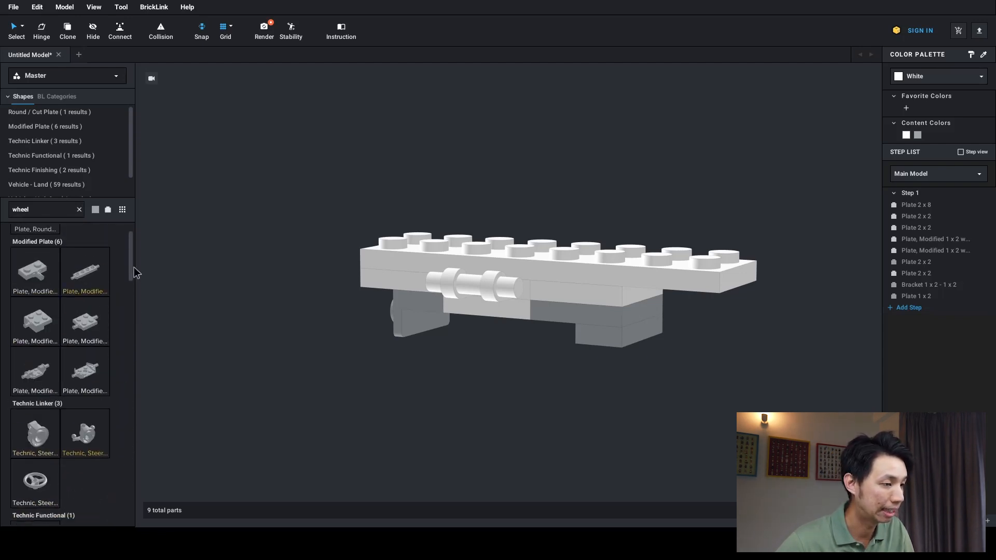
pyautogui.click(79, 209)
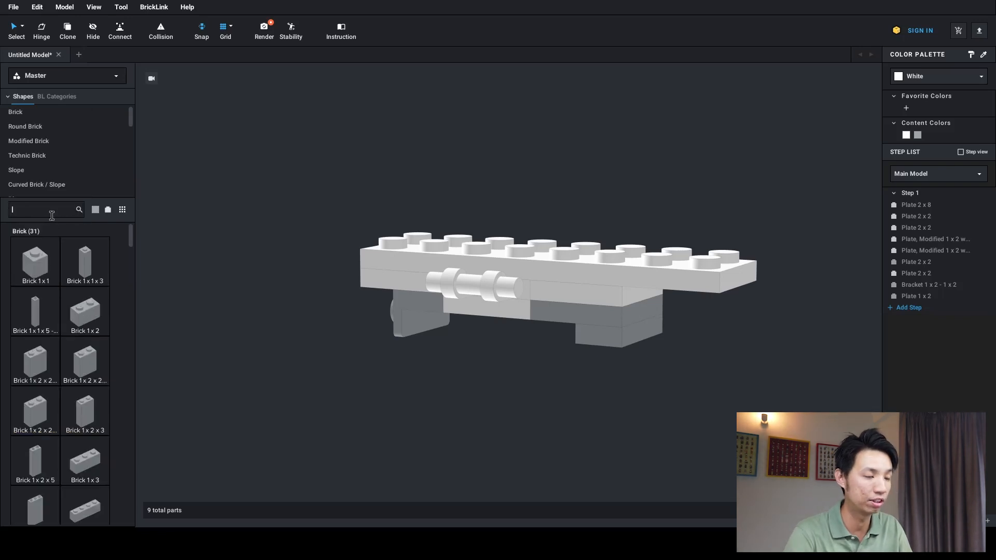
pyautogui.write('wheel')
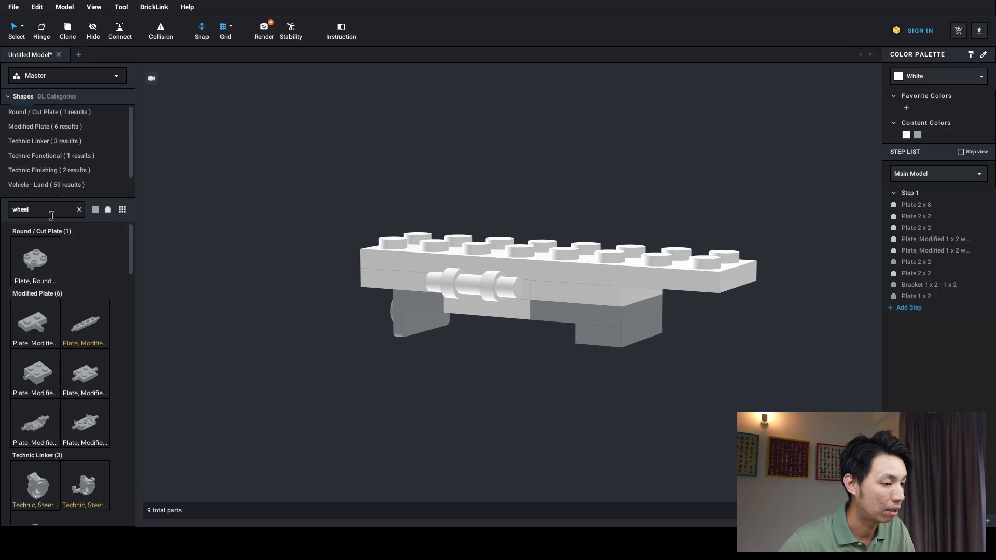
# Attach two Plate, Modified 2 x 2 with Wheels Holder parts side by side underneath, between the bracket and the 1 x 2 plate
pyautogui.scroll(-1, 101, 301)
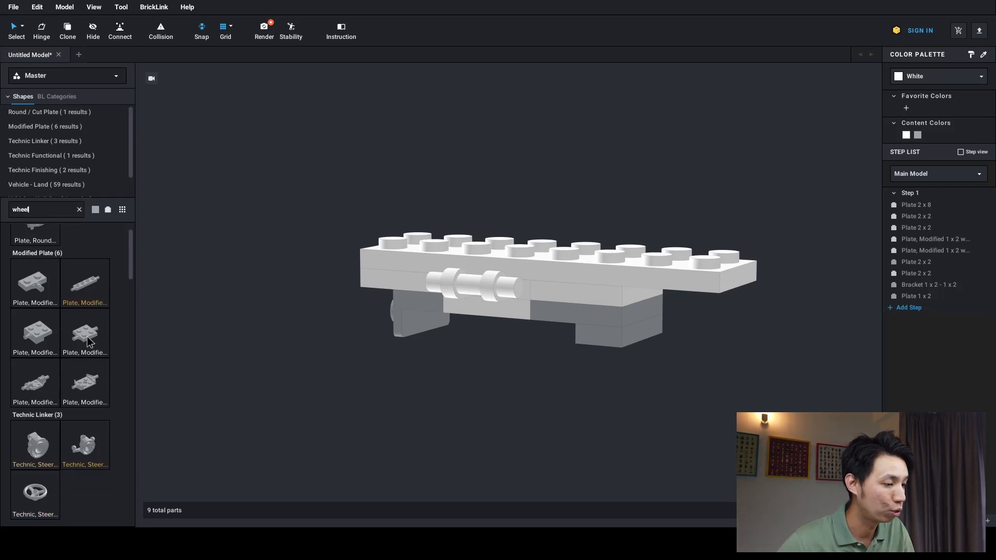
pyautogui.moveTo(88, 340); pyautogui.dragTo(437, 393)
pyautogui.press('Right')
pyautogui.moveTo(475, 392); pyautogui.dragTo(493, 357, button='right')
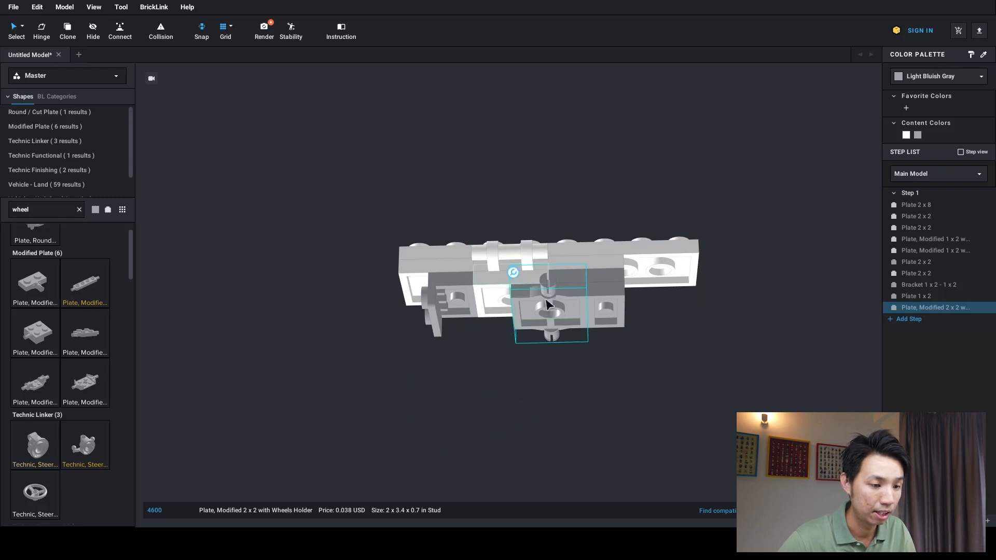
pyautogui.click(548, 304)
pyautogui.click(478, 307)
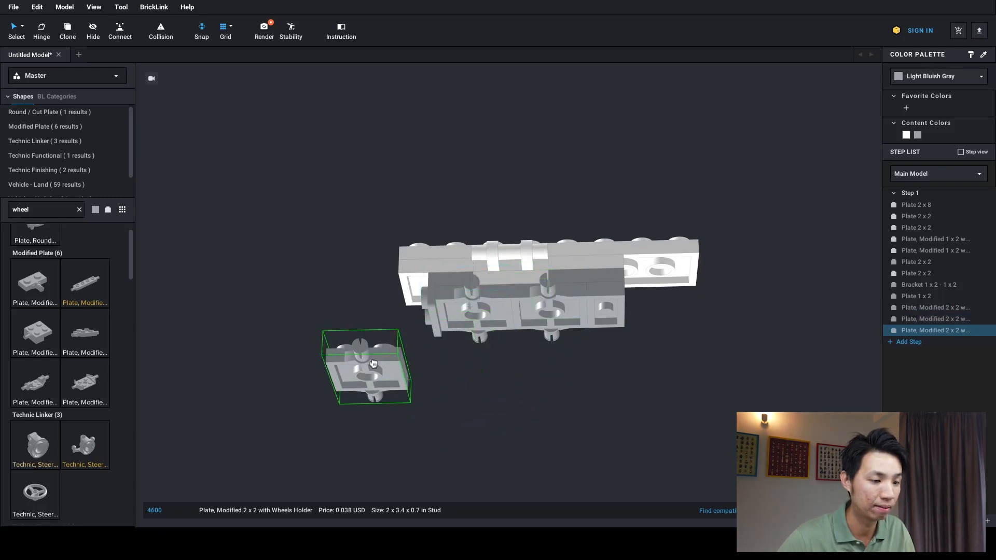
pyautogui.press('Escape')
pyautogui.moveTo(318, 324); pyautogui.dragTo(328, 343, button='right')
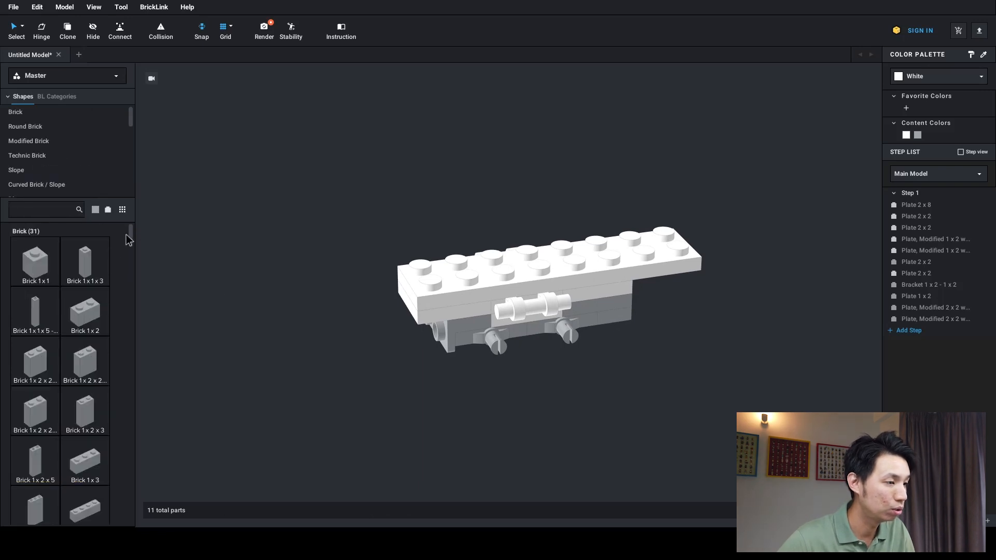
# Bring a Tile, Modified 1 x 2 with Handle from the Modified Plate shapes into the model
pyautogui.click(45, 143)
pyautogui.scroll(-2, 89, 158)
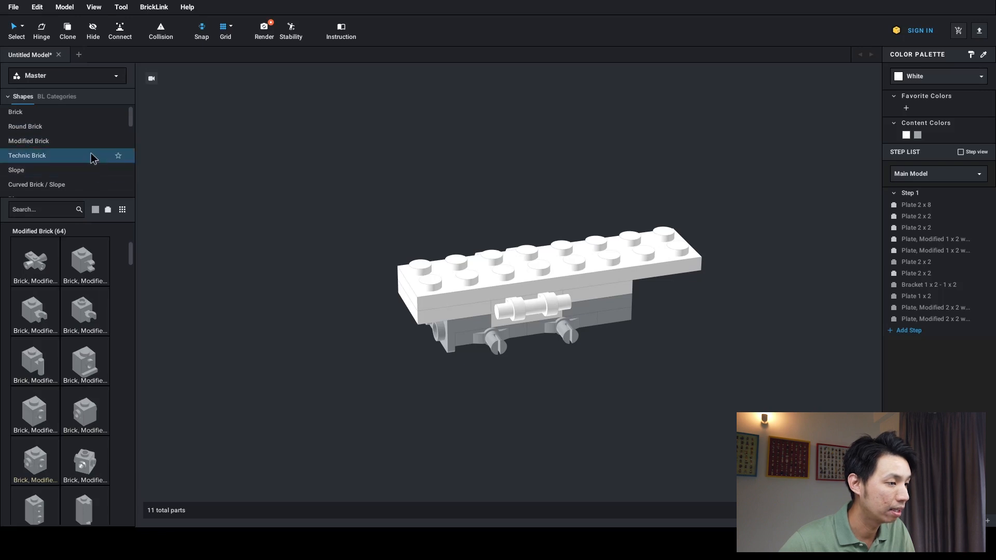
pyautogui.scroll(-1, 83, 158)
pyautogui.click(57, 149)
pyautogui.scroll(-3, 86, 290)
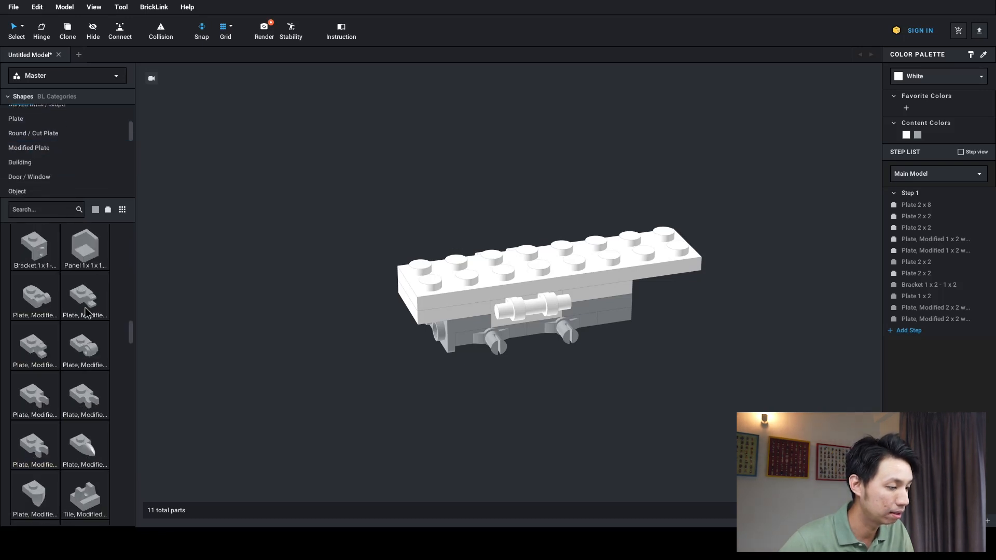
pyautogui.scroll(-5, 86, 311)
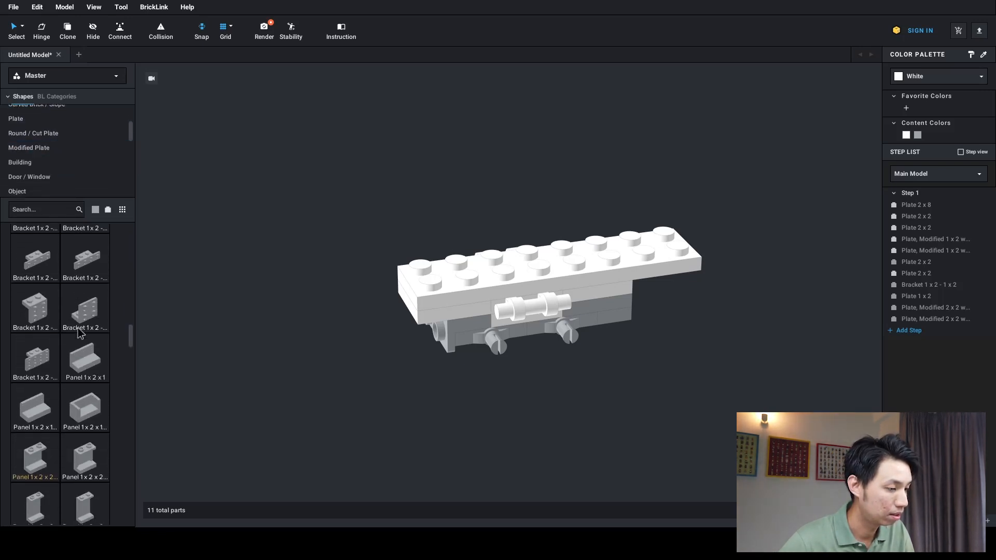
pyautogui.scroll(-6, 77, 330)
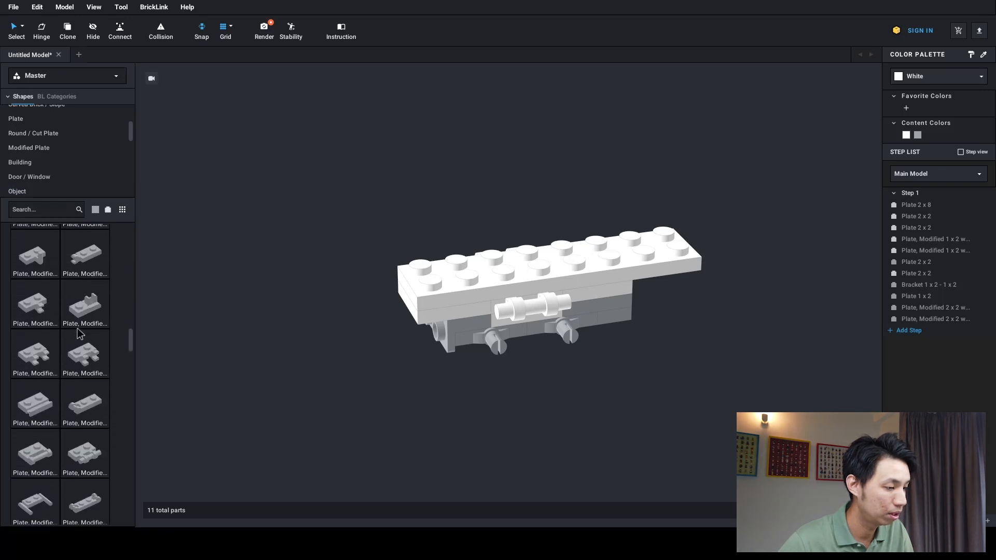
pyautogui.scroll(-5, 79, 332)
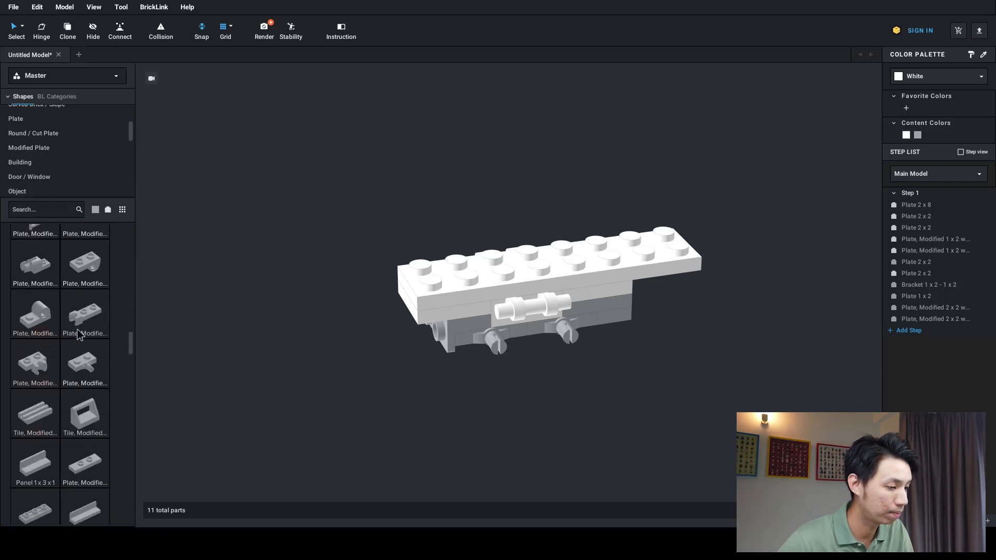
pyautogui.moveTo(85, 406); pyautogui.dragTo(369, 368)
# Rotate the handle tile and attach it to the bracket's studs so it extends outward from the model's end
pyautogui.press('Down')
pyautogui.press('Right')
pyautogui.press('Down')
pyautogui.press('Down')
pyautogui.press('Left')
pyautogui.press('Down')
pyautogui.press('Down')
pyautogui.moveTo(367, 367); pyautogui.dragTo(348, 358, button='right')
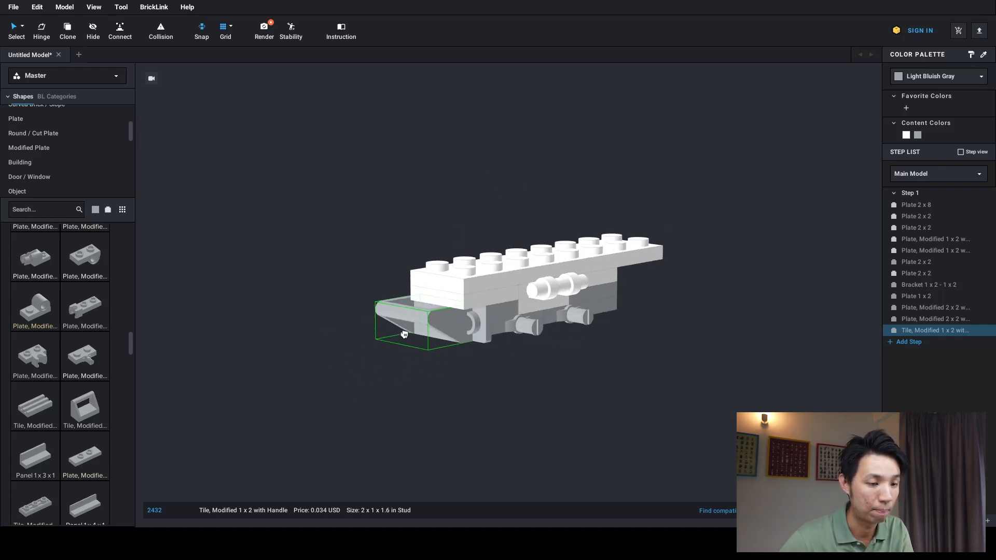
pyautogui.click(418, 332)
pyautogui.press('Escape')
pyautogui.moveTo(547, 350); pyautogui.dragTo(585, 376, button='right')
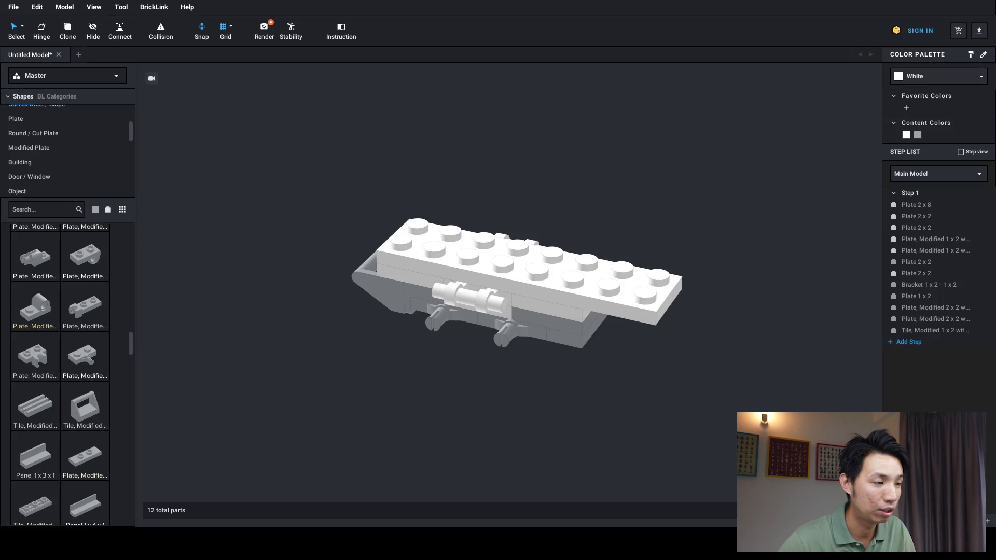
# Search the part library for "wheel" and find the 8mm D. x 9mm wheel for slicks with reinforced back
pyautogui.click(46, 203)
pyautogui.write('wheel')
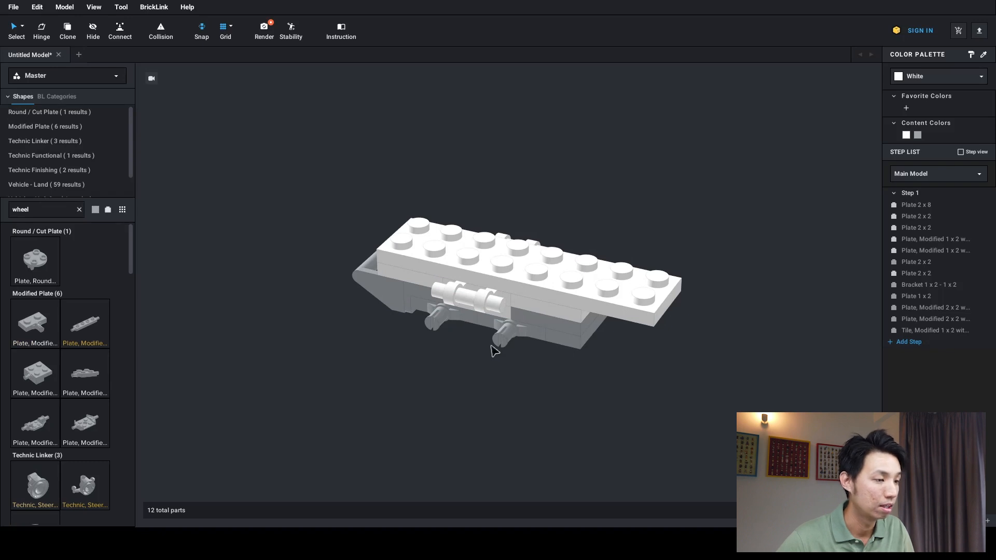
pyautogui.moveTo(132, 273); pyautogui.dragTo(132, 288)
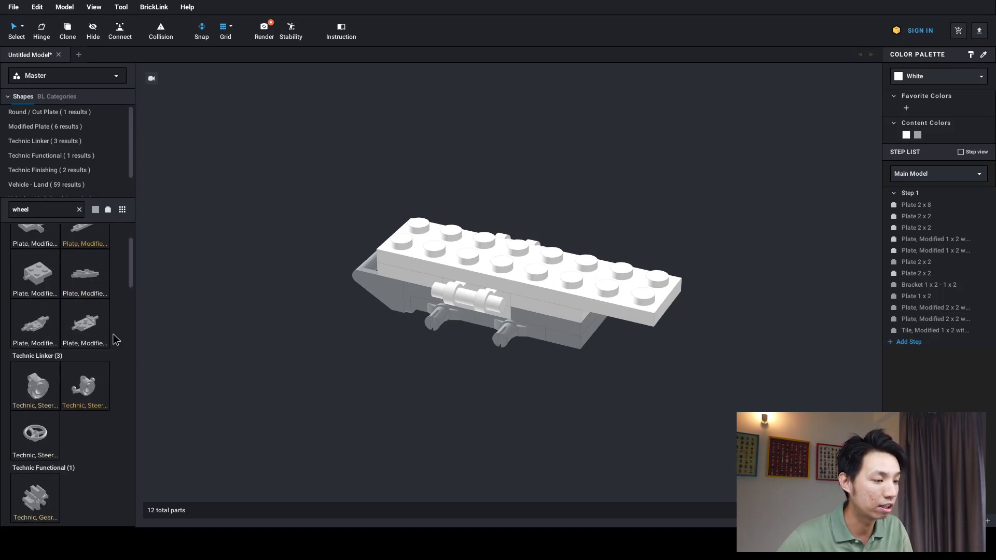
pyautogui.scroll(-4, 114, 337)
pyautogui.scroll(-2, 116, 346)
pyautogui.scroll(5, 114, 348)
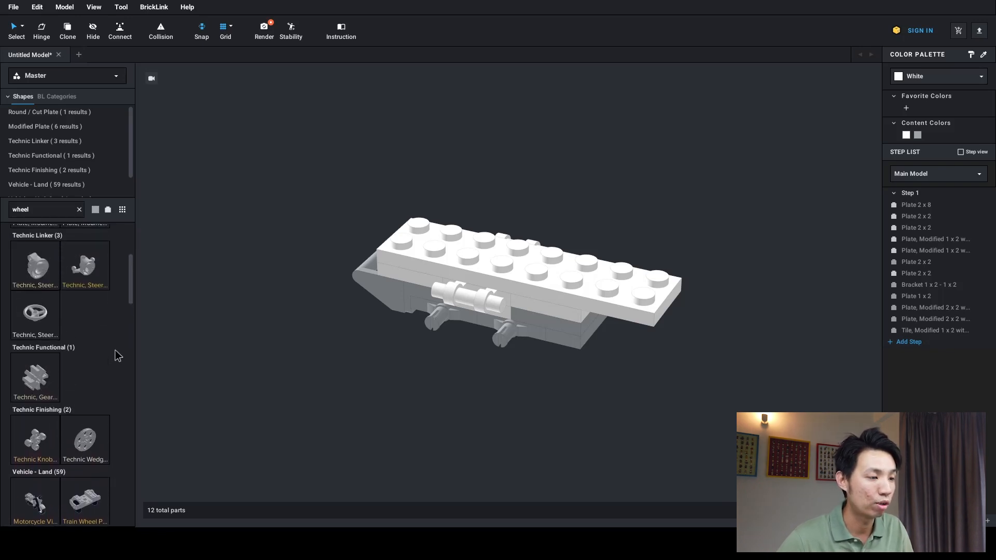
pyautogui.scroll(-3, 114, 351)
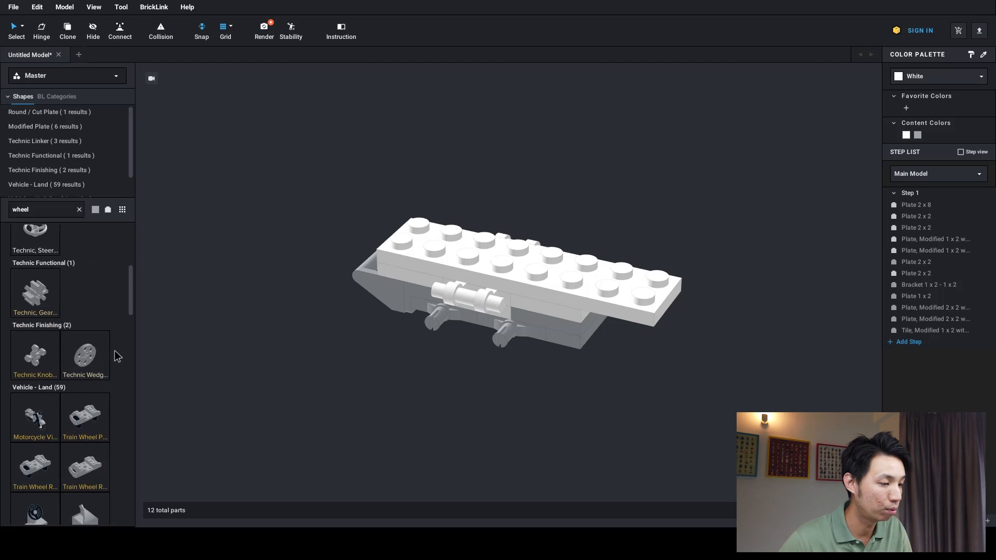
pyautogui.scroll(-6, 115, 352)
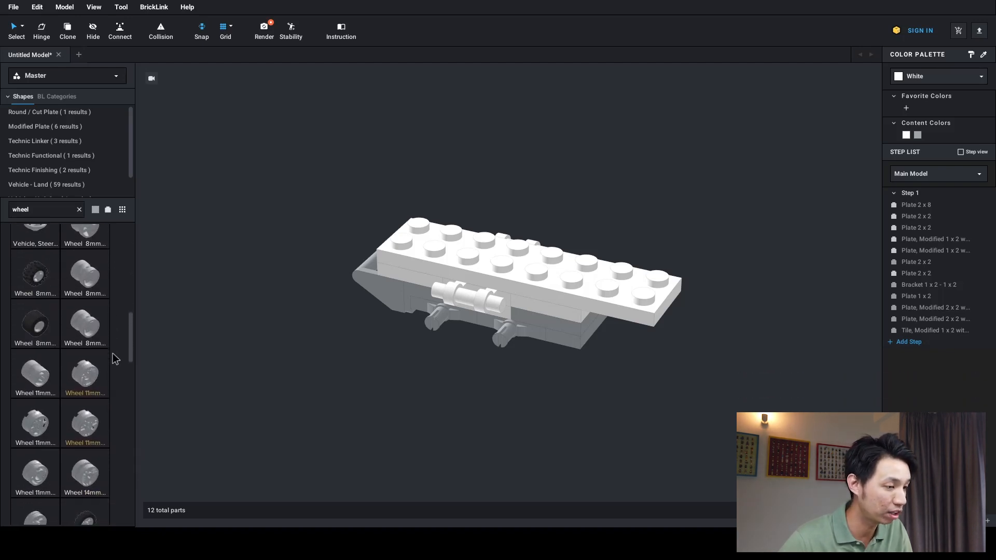
pyautogui.scroll(1, 116, 356)
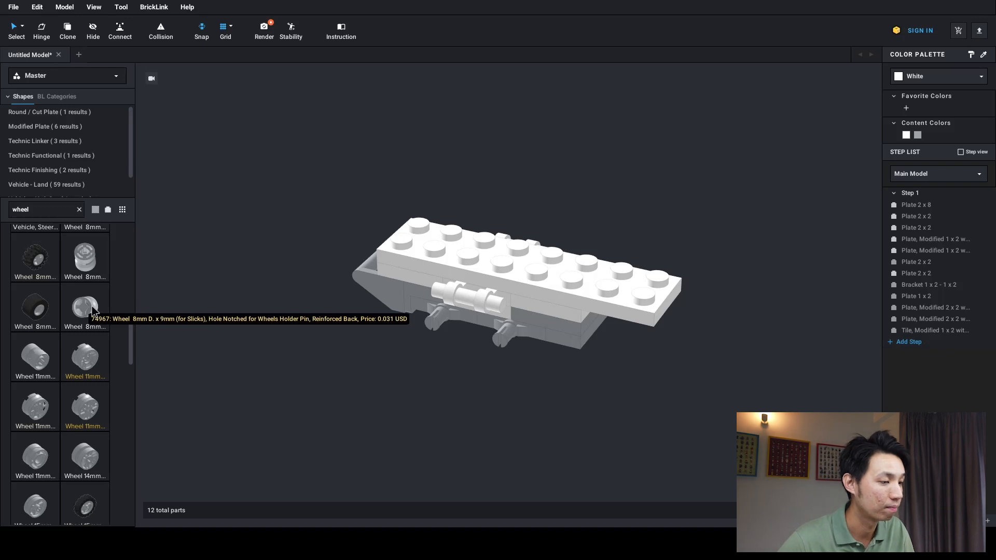
# Attach four 8mm D. x 9mm wheels with reinforced back to the wheel holder pins, two on each side of the model
pyautogui.moveTo(87, 310); pyautogui.dragTo(436, 336)
pyautogui.moveTo(395, 359); pyautogui.dragTo(484, 391, button='right')
pyautogui.click(490, 378)
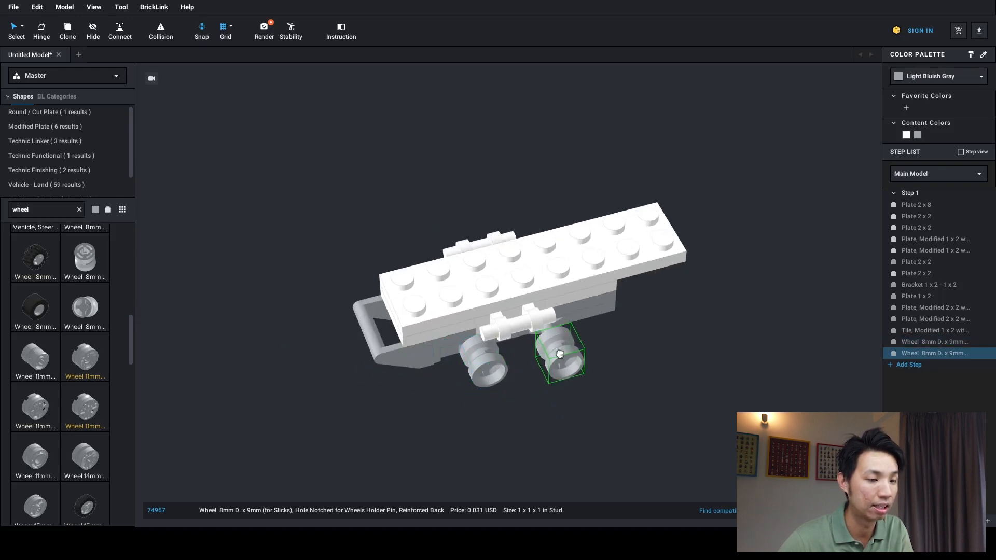
pyautogui.click(551, 358)
pyautogui.moveTo(475, 412); pyautogui.dragTo(453, 400, button='right')
pyautogui.click(516, 343)
pyautogui.press('Escape')
pyautogui.moveTo(529, 395); pyautogui.dragTo(563, 394, button='right')
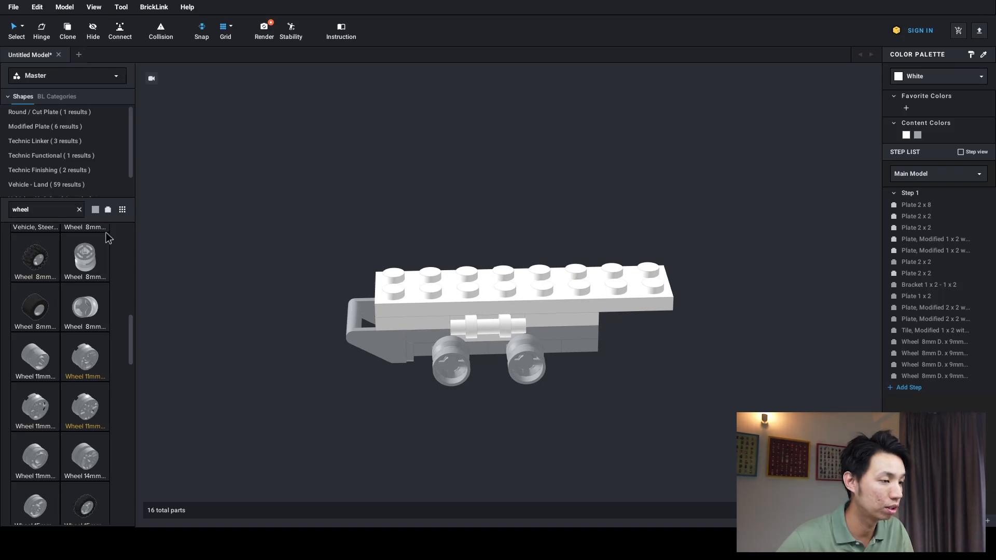
# Clear the "wheel" search and set the part library colour to Red
pyautogui.click(79, 209)
pyautogui.click(95, 209)
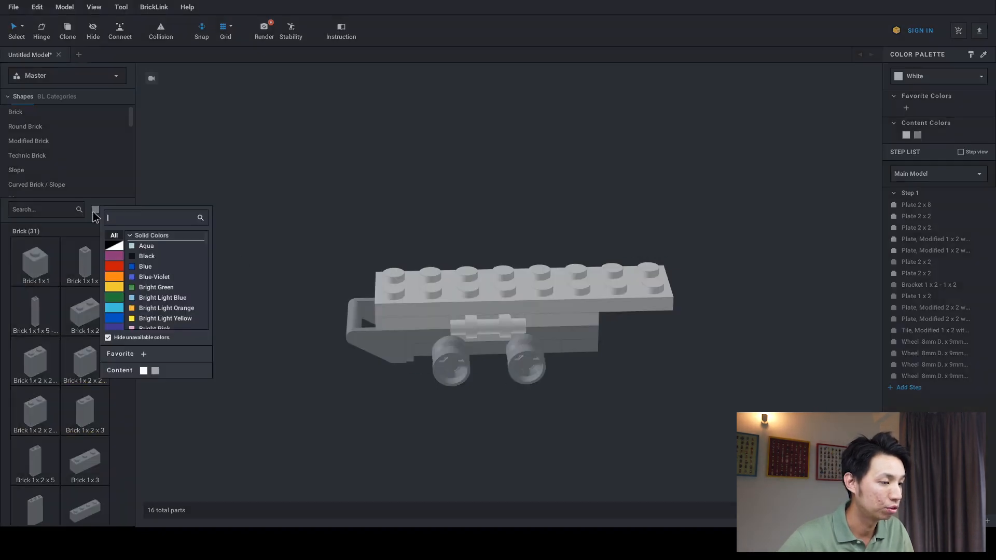
pyautogui.click(118, 267)
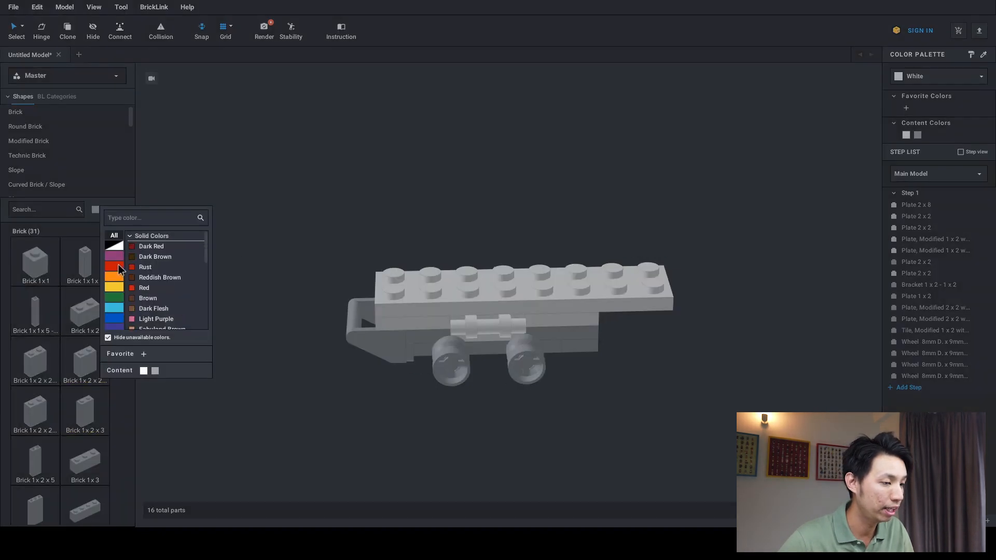
pyautogui.click(147, 288)
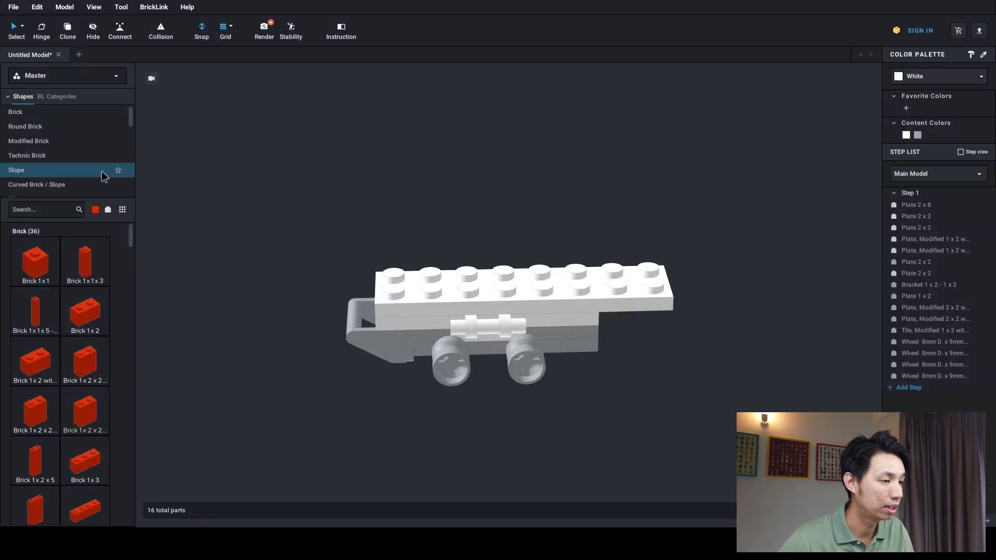
# Bring a red Tile 2 x 2 with Groove from the Plate shapes into the model
pyautogui.scroll(-2, 101, 157)
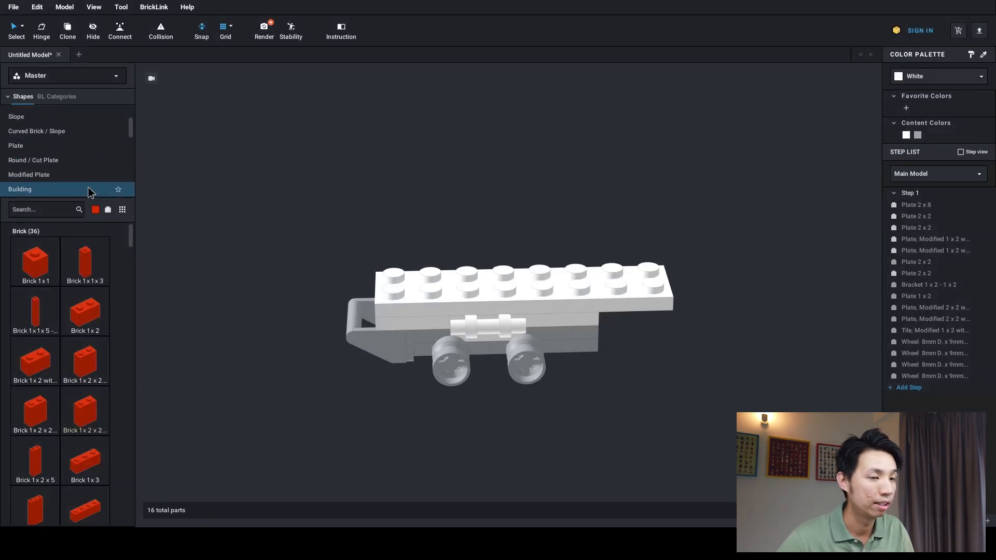
pyautogui.click(49, 146)
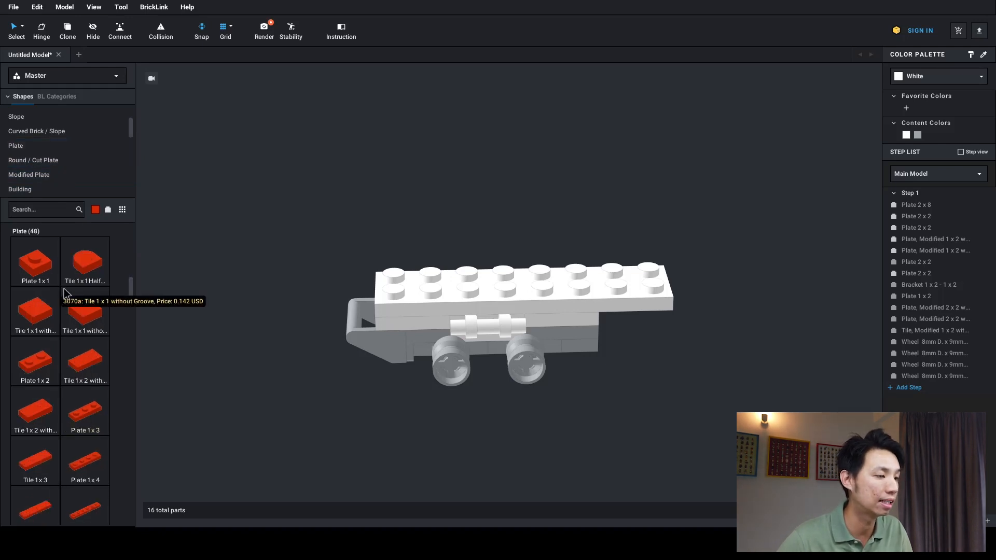
pyautogui.scroll(-4, 68, 316)
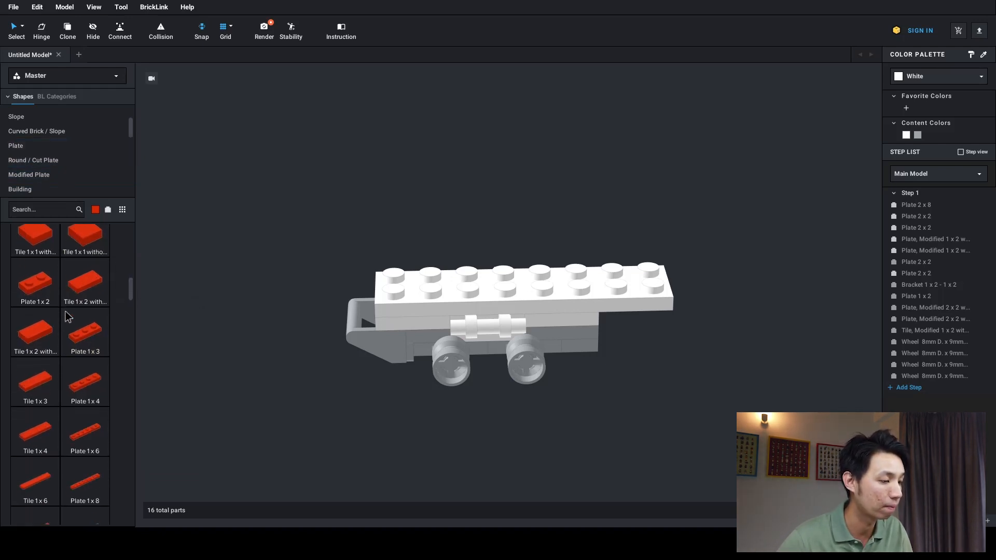
pyautogui.scroll(-3, 64, 314)
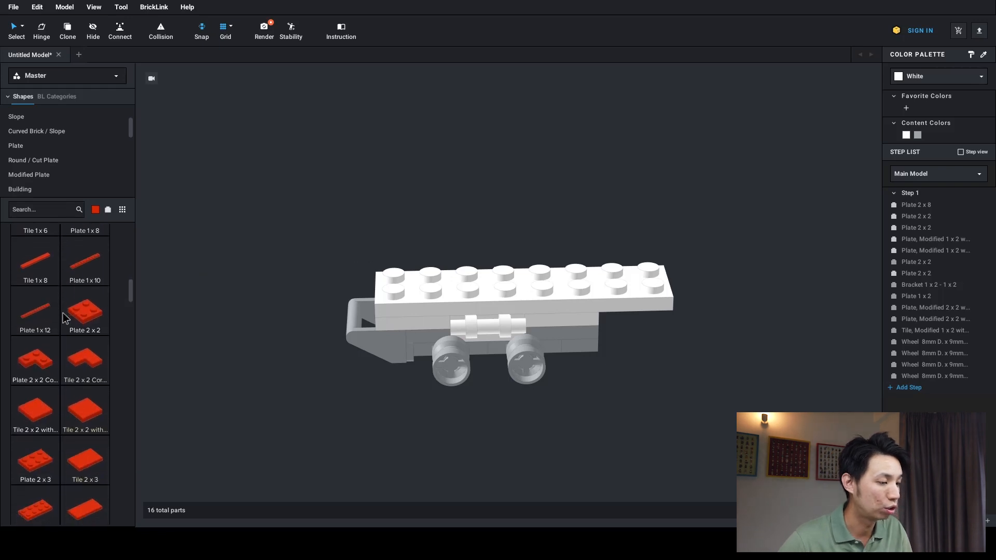
pyautogui.scroll(-1, 49, 358)
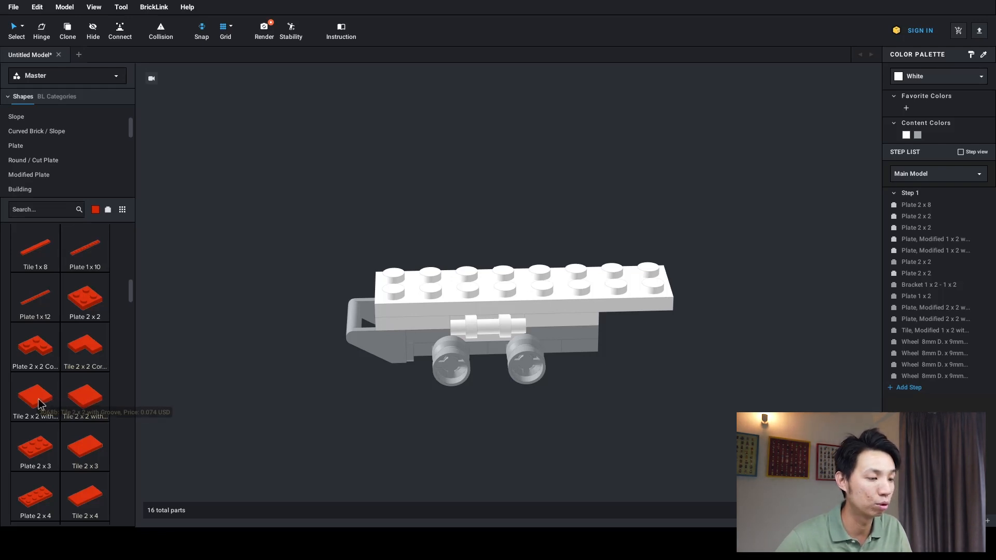
pyautogui.moveTo(43, 408); pyautogui.dragTo(183, 391)
# Attach two red Tile 2 x 2 with Groove parts side by side on top of the 2 x 8 plate, starting at the handle end
pyautogui.moveTo(183, 391); pyautogui.dragTo(184, 406, button='right')
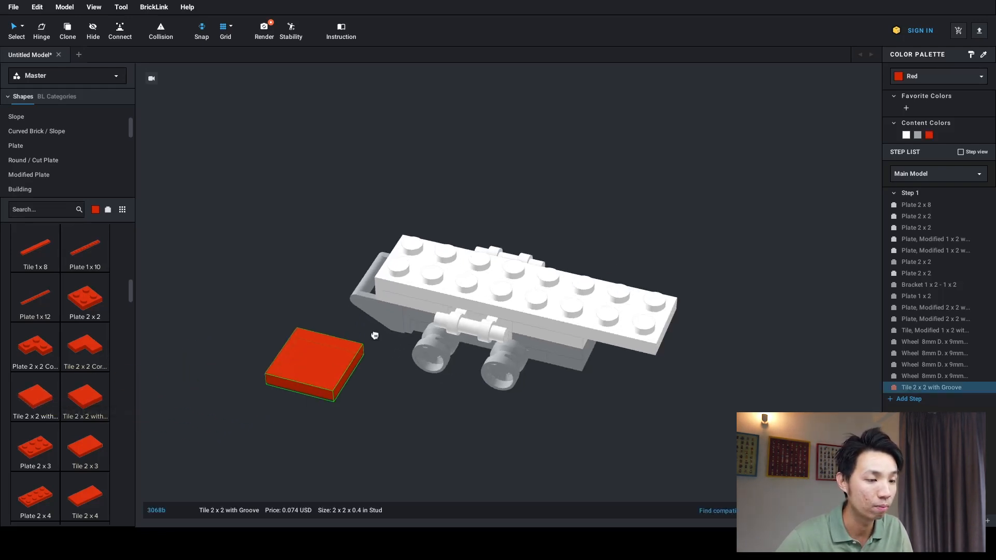
pyautogui.click(434, 253)
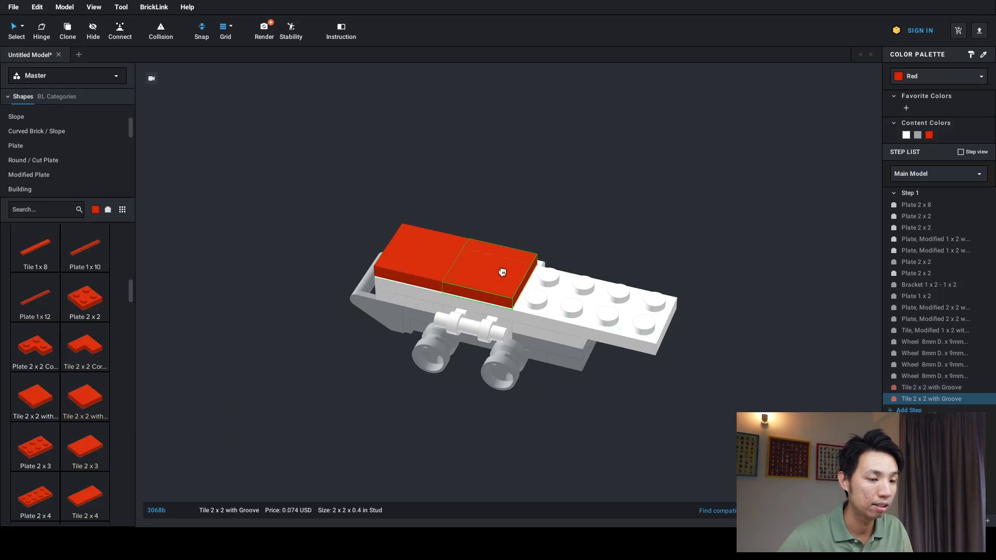
pyautogui.click(502, 272)
pyautogui.press('Escape')
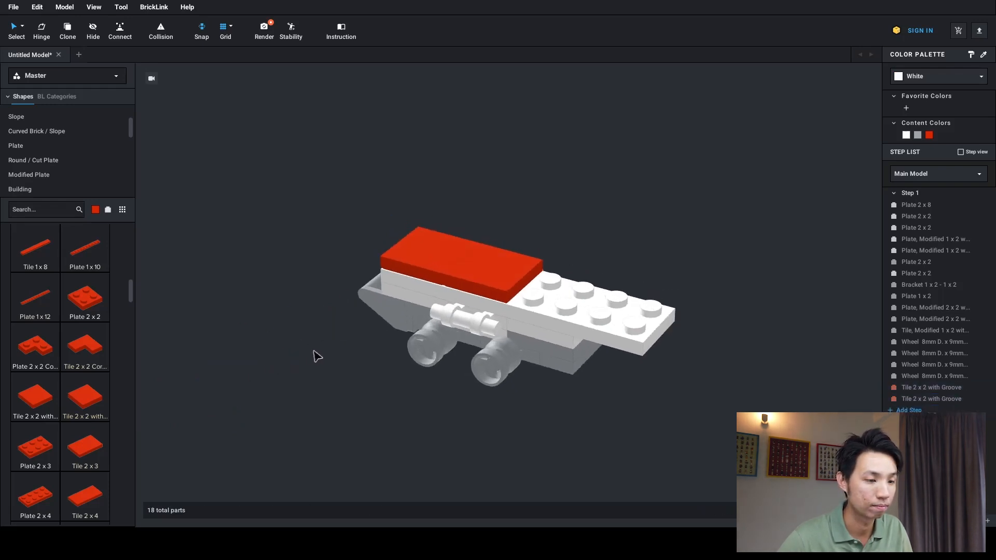
pyautogui.moveTo(317, 357); pyautogui.dragTo(289, 351, button='middle')
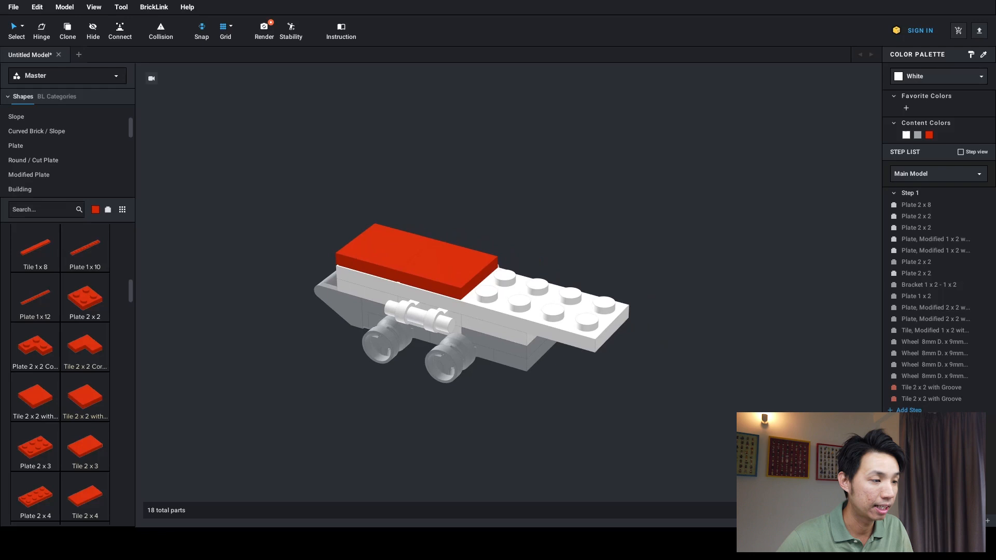
# Set the part library colour to White
pyautogui.click(95, 210)
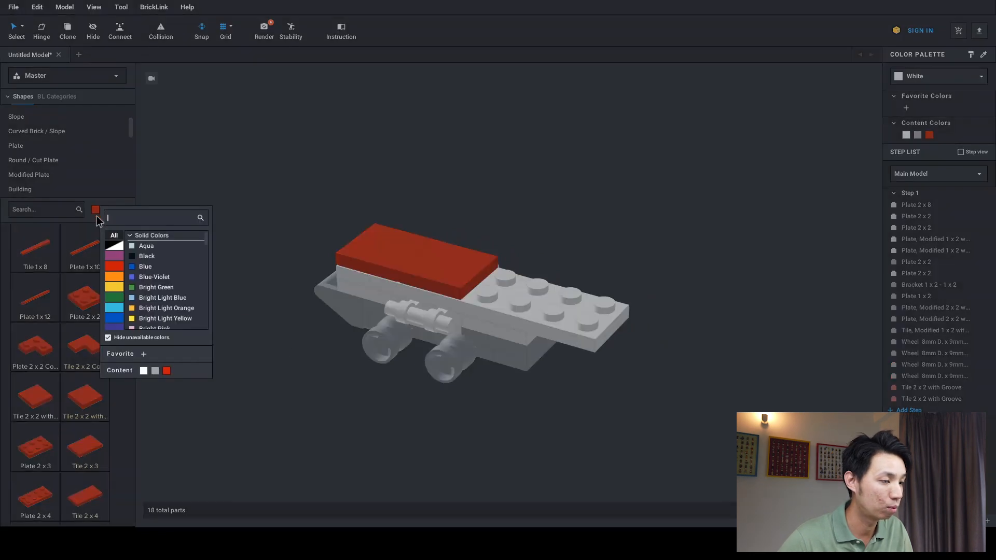
pyautogui.click(117, 247)
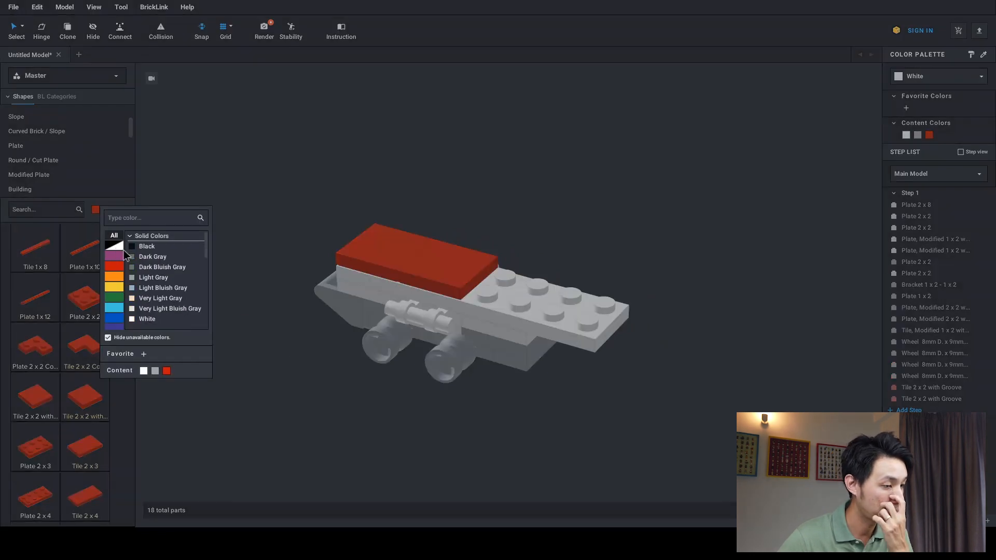
pyautogui.click(154, 319)
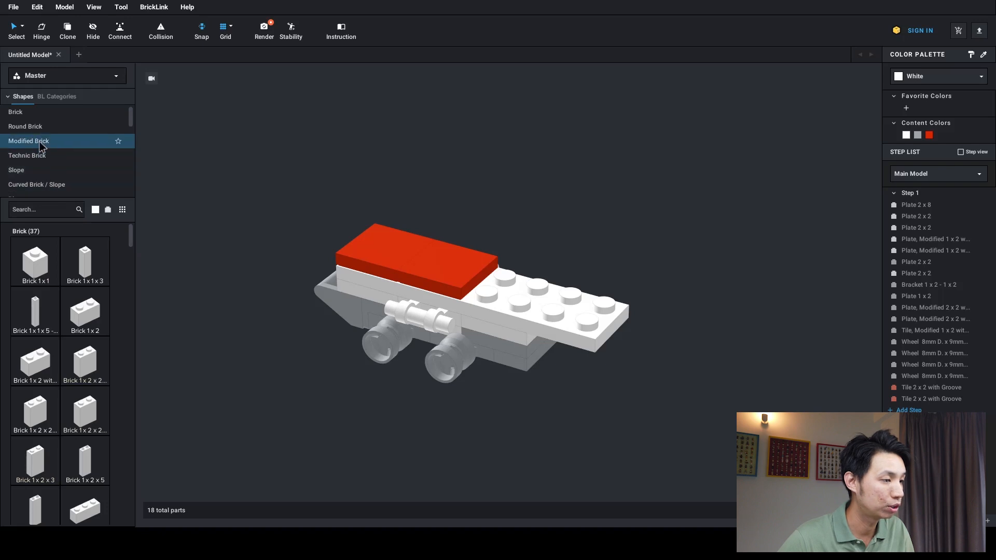
# Attach two white Plate, Modified 1 x 2 with Door Rail parts from the Modified Plate shapes beside the red tiles, rails facing outward
pyautogui.scroll(-3, 51, 183)
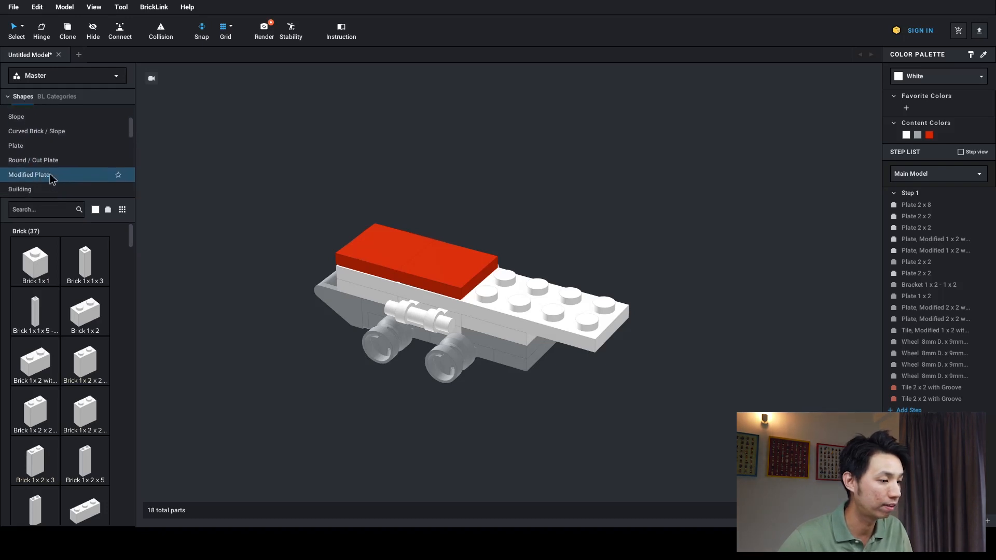
pyautogui.click(50, 175)
pyautogui.scroll(-5, 84, 309)
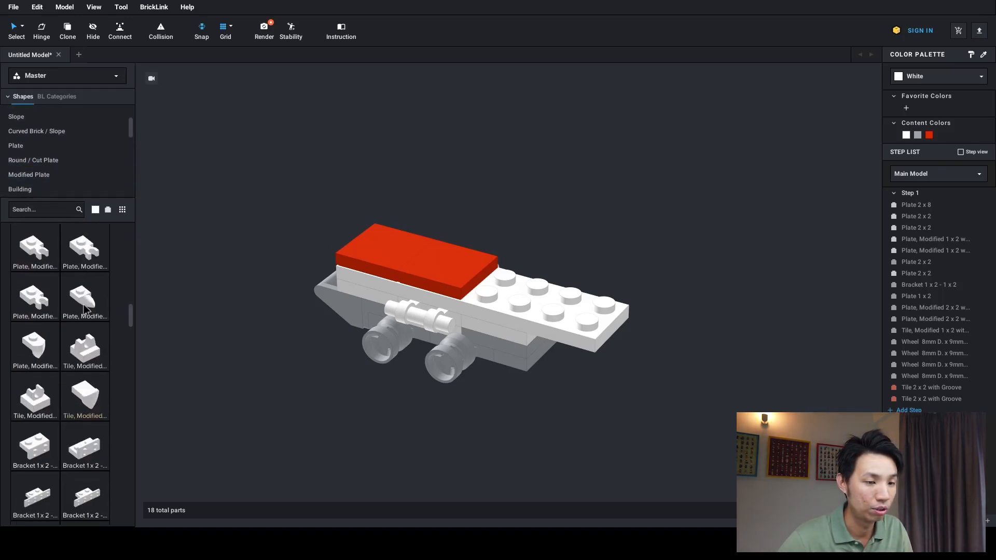
pyautogui.scroll(-5, 83, 314)
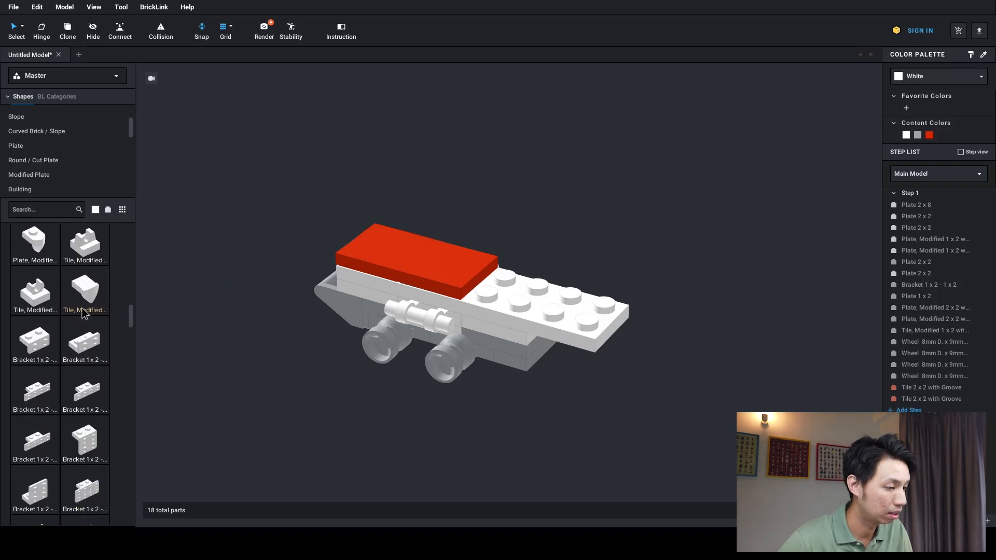
pyautogui.scroll(-5, 83, 314)
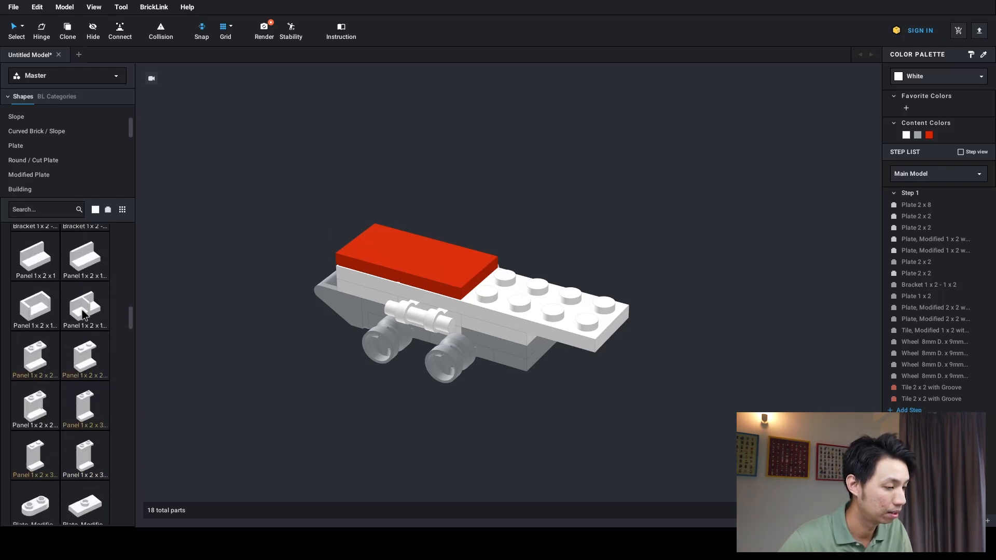
pyautogui.scroll(-5, 80, 321)
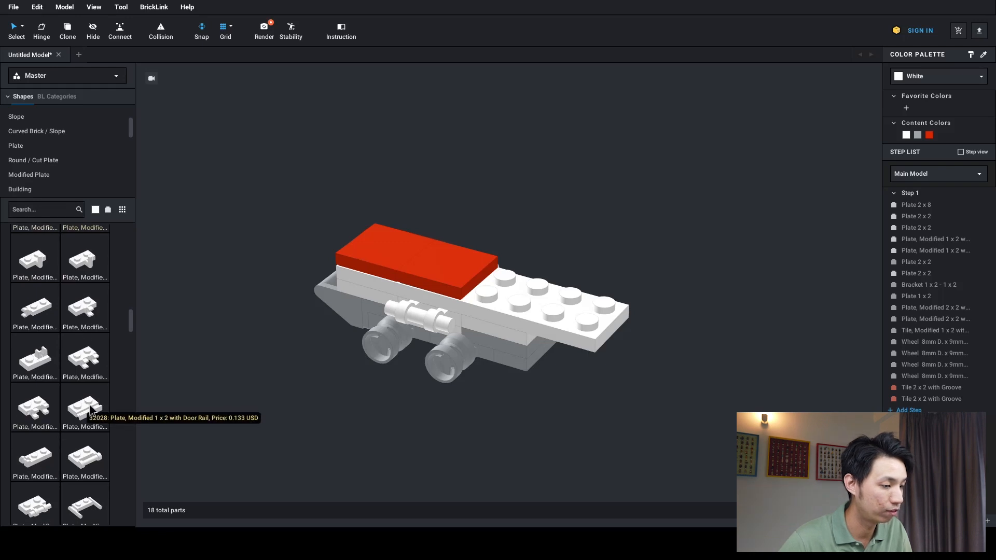
pyautogui.moveTo(90, 410); pyautogui.dragTo(522, 266)
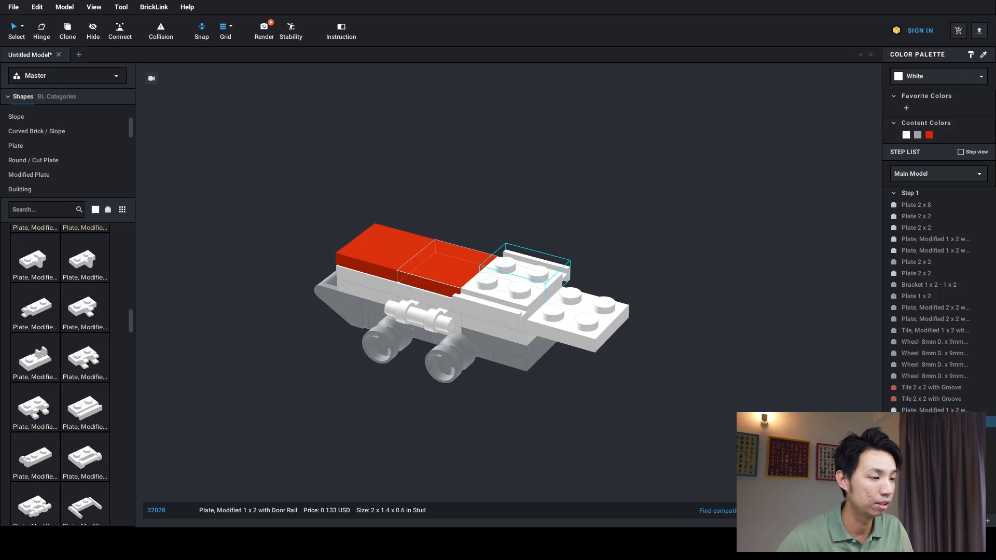
# Attach a white Bracket 1 x 2 - 2 x 2 Inverted on top of the door rail plates, with its upright face next to the red tiles
pyautogui.scroll(-5, 120, 323)
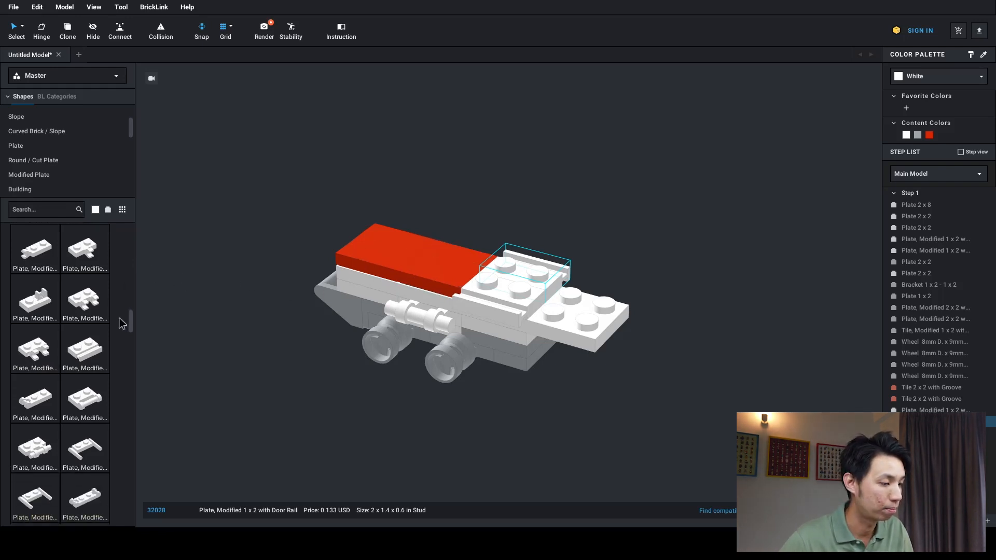
pyautogui.scroll(-8, 119, 324)
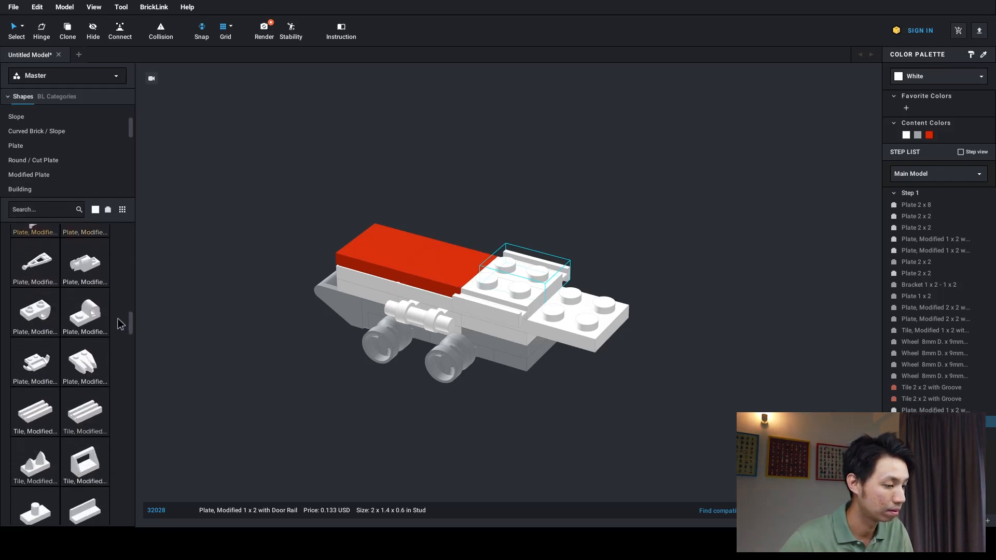
pyautogui.scroll(-3, 117, 322)
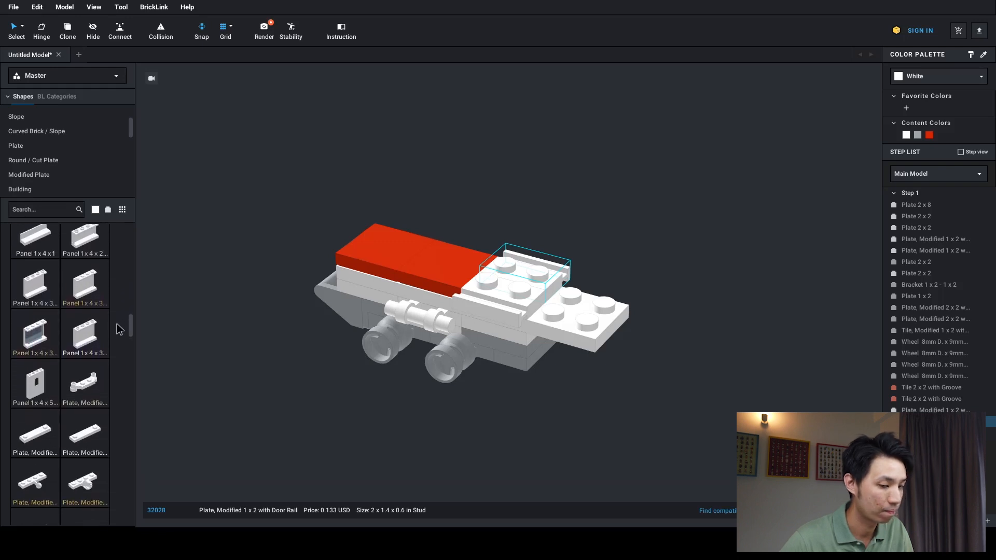
pyautogui.scroll(3, 122, 324)
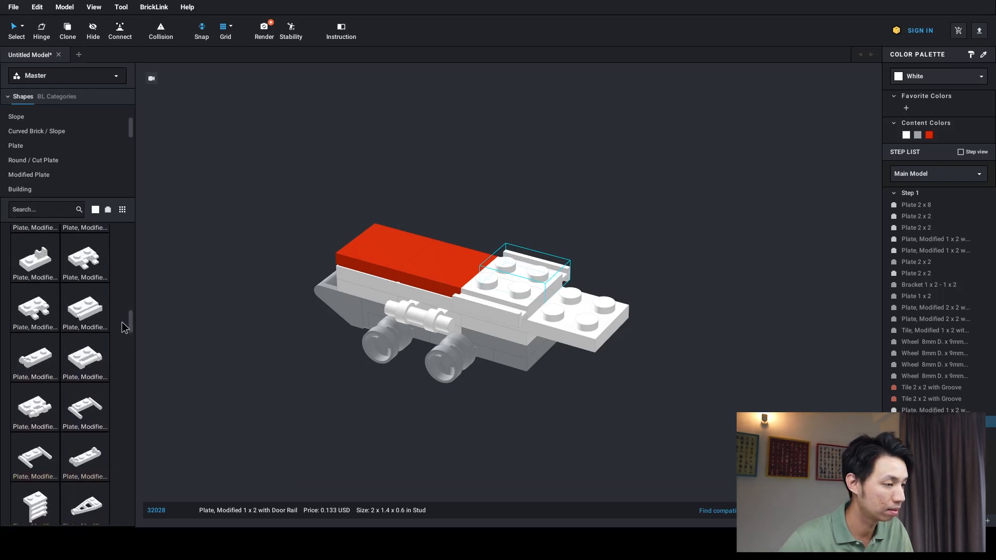
pyautogui.scroll(5, 122, 324)
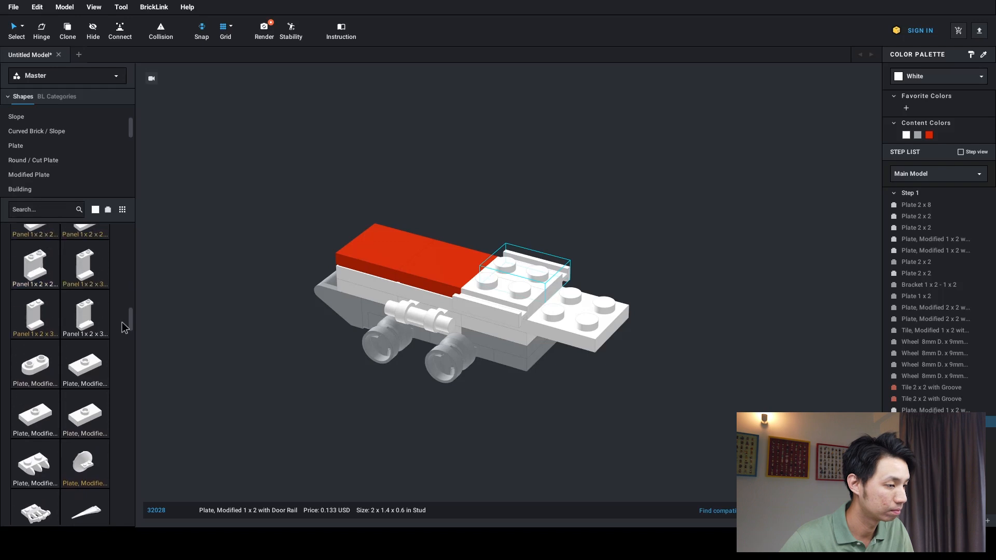
pyautogui.scroll(3, 122, 322)
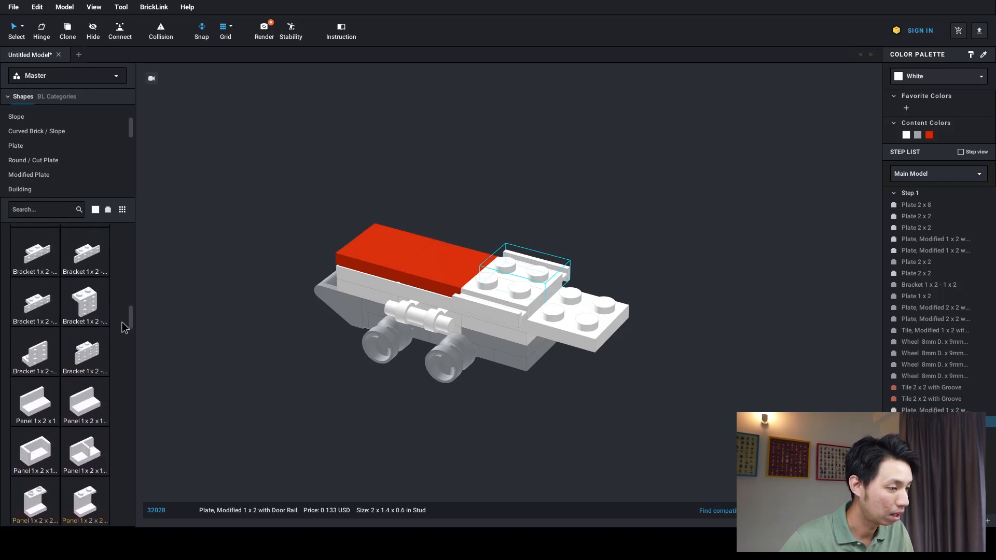
pyautogui.scroll(-3, 125, 326)
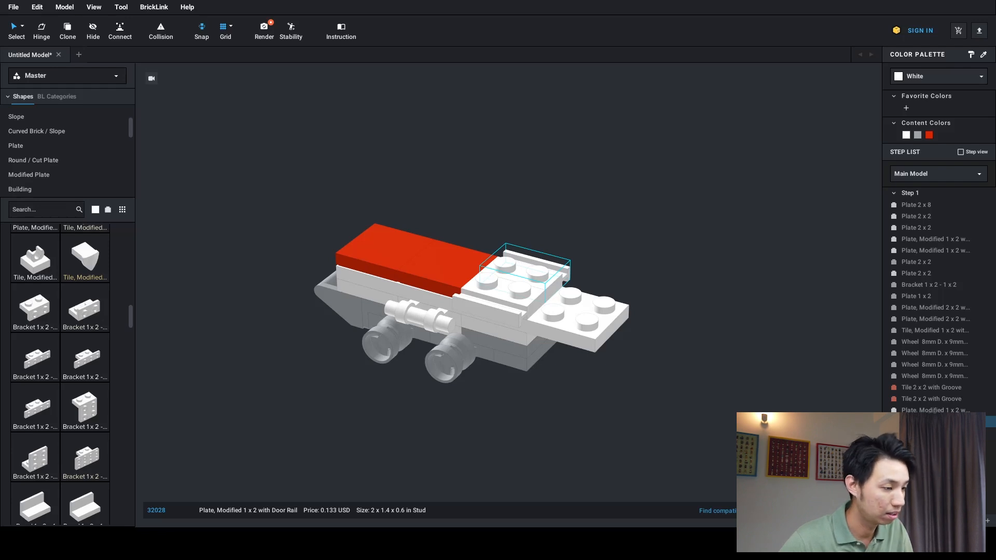
pyautogui.click(33, 464)
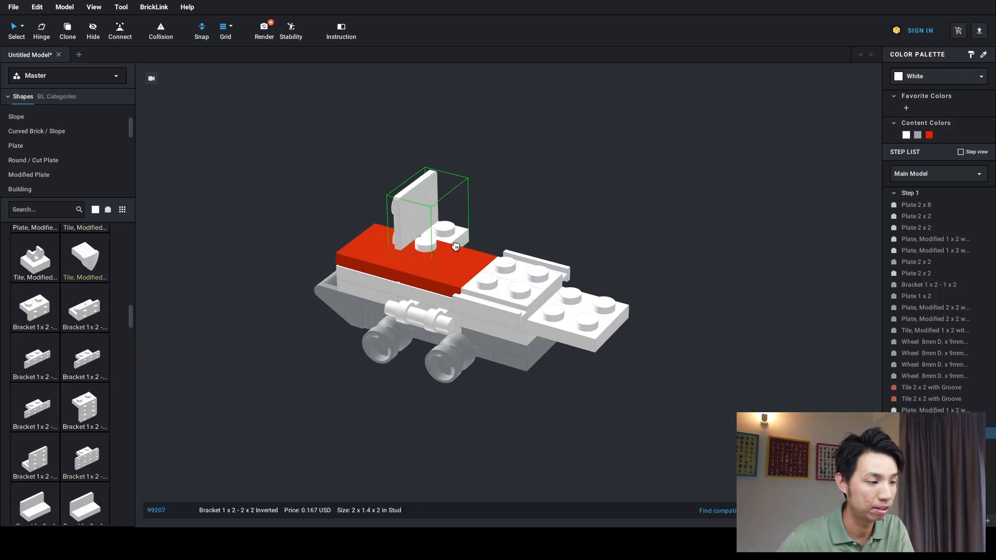
pyautogui.click(494, 267)
pyautogui.press('Escape')
pyautogui.moveTo(345, 401); pyautogui.dragTo(335, 377, button='right')
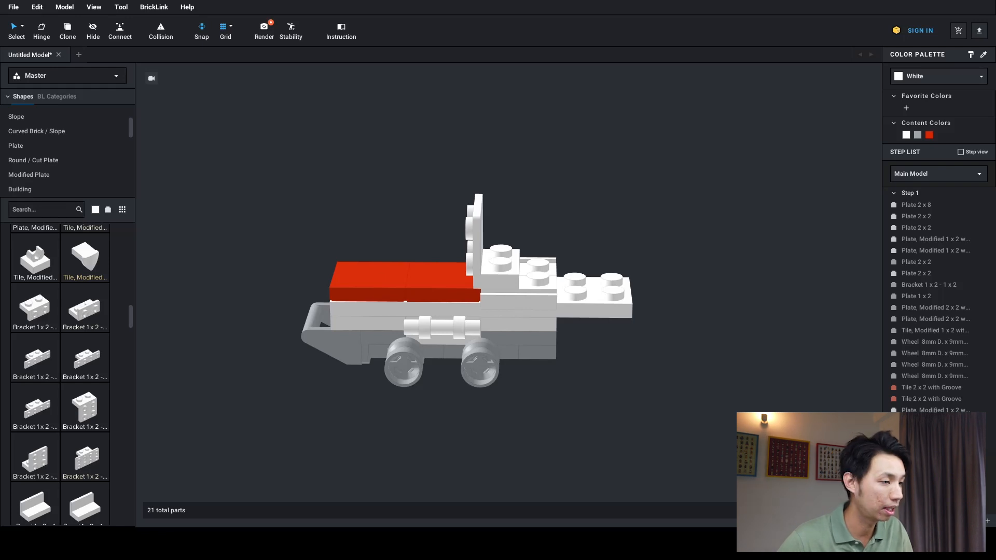
# Set the part library colour to Black and list the Modified Brick shapes
pyautogui.click(97, 211)
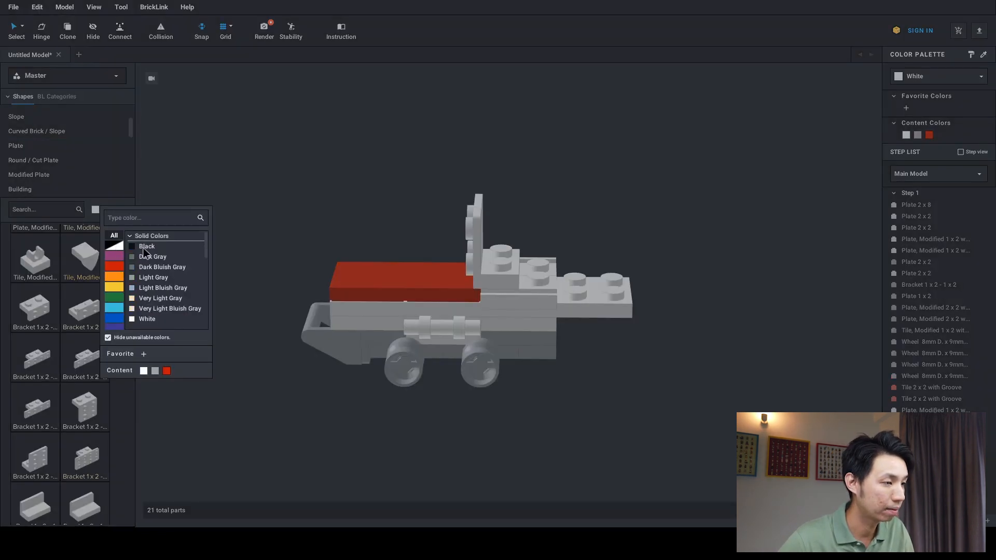
pyautogui.click(145, 247)
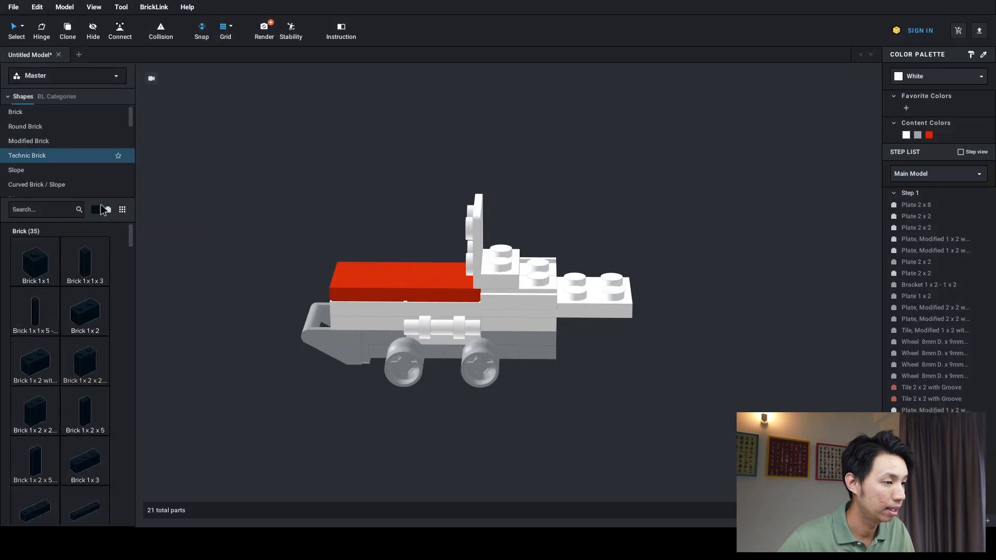
pyautogui.click(44, 146)
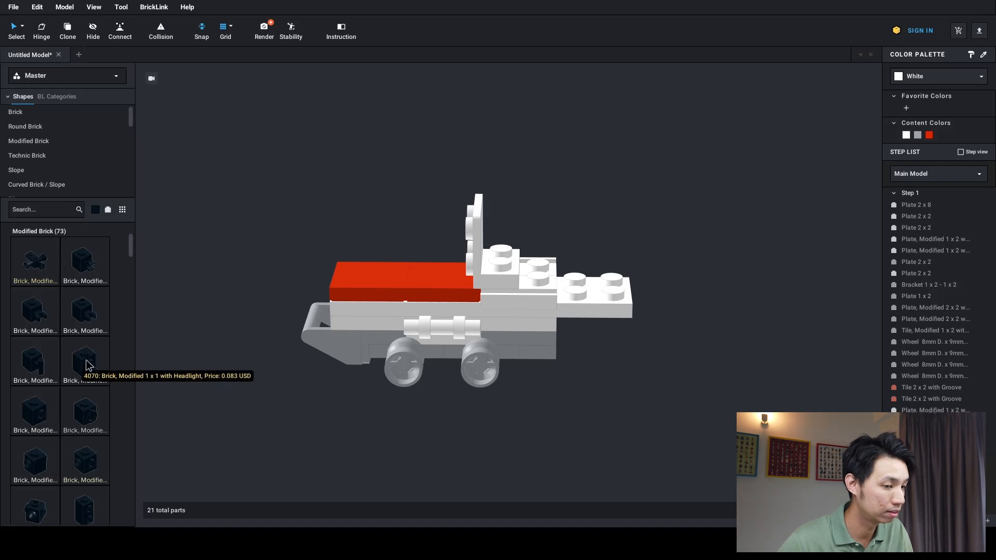
# Attach two stacked black Brick, Modified 1 x 1 with Headlight parts on one front stud of the bracket, headlight faces pointing outward
pyautogui.moveTo(87, 365); pyautogui.dragTo(364, 394)
pyautogui.press('w')
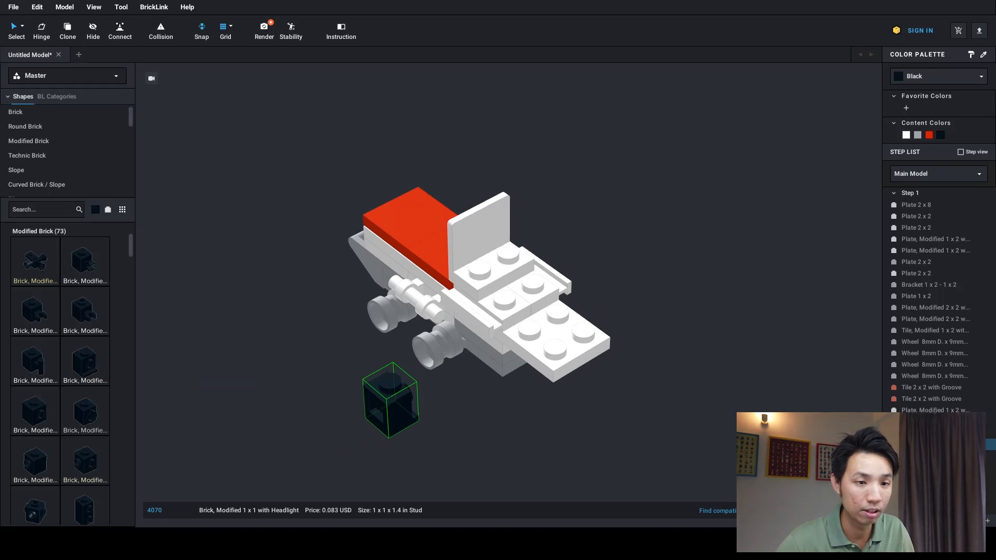
pyautogui.moveTo(390, 400); pyautogui.dragTo(511, 286)
pyautogui.click(511, 285)
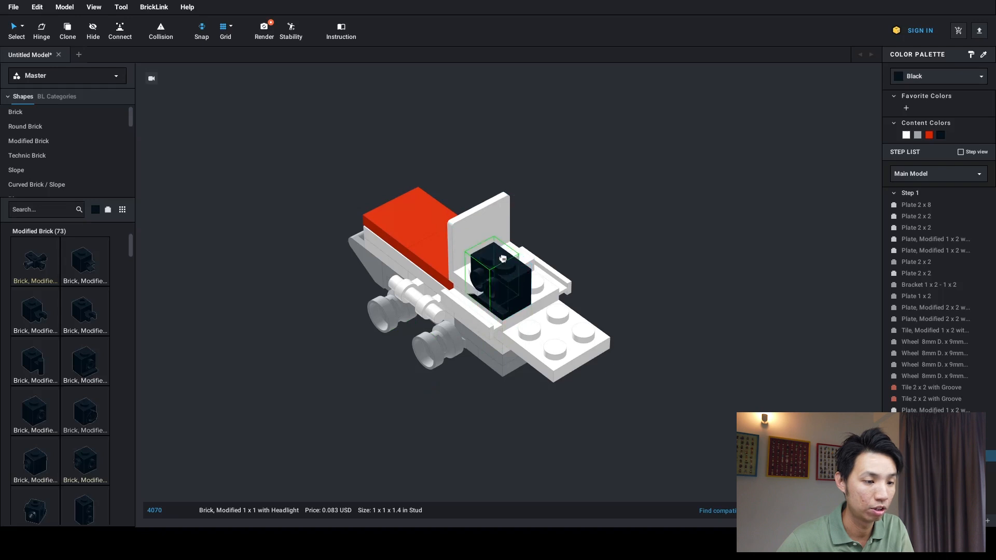
pyautogui.click(508, 238)
# Attach a second stack of two black headlight bricks beside the first, turned so their headlight faces point to the opposite side
pyautogui.moveTo(545, 251); pyautogui.dragTo(524, 254, button='right')
pyautogui.press('Left')
pyautogui.press('Left')
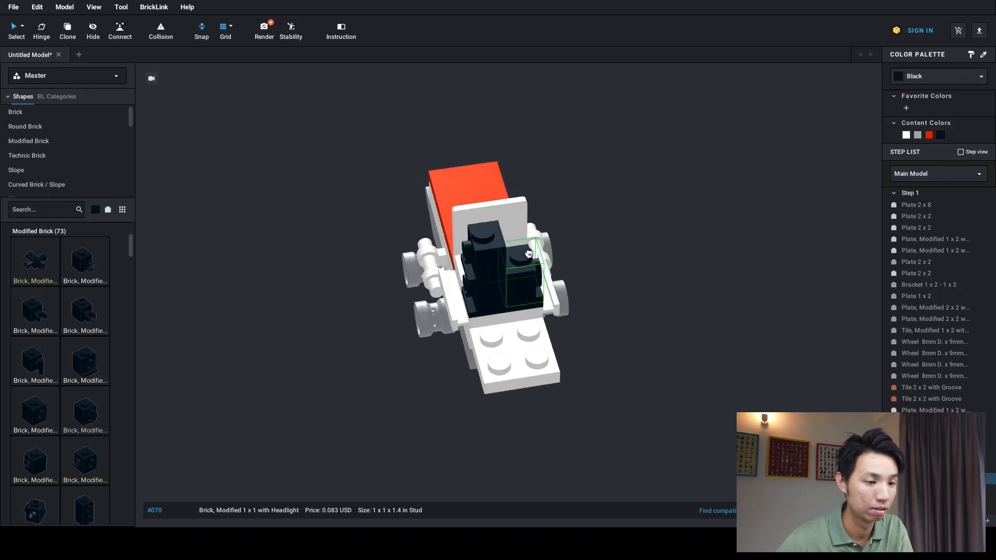
pyautogui.click(527, 249)
pyautogui.click(638, 314)
pyautogui.moveTo(638, 318); pyautogui.dragTo(557, 334, button='right')
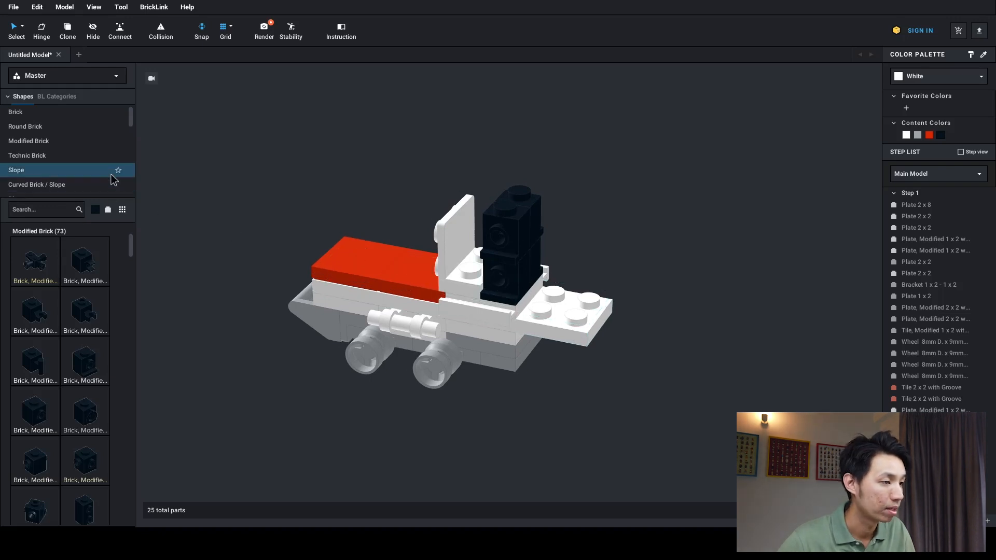
# Attach a black Brick 1 x 2 from the Brick shapes between the upright bracket face and the headlight stacks
pyautogui.click(36, 113)
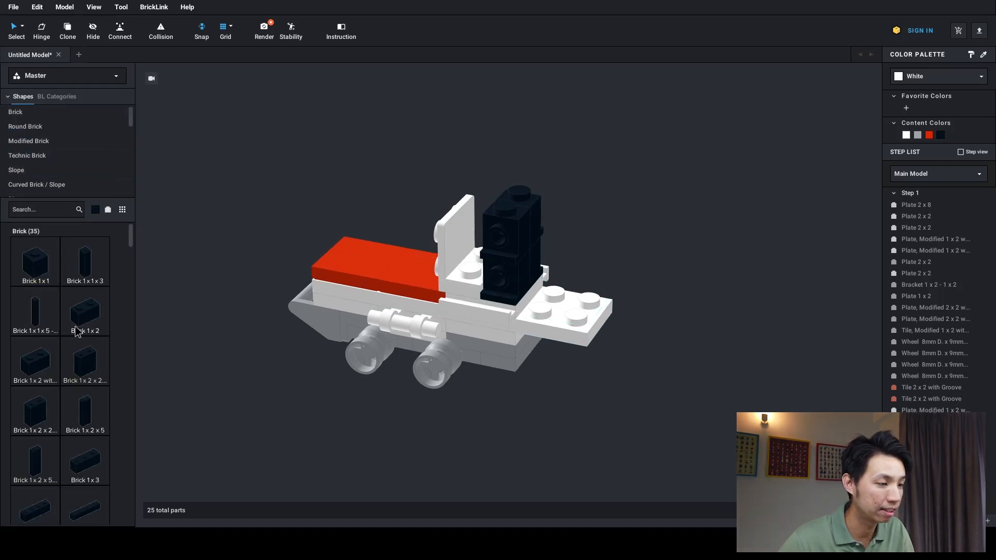
pyautogui.moveTo(78, 324); pyautogui.dragTo(483, 232)
pyautogui.click(484, 232)
pyautogui.press('Escape')
pyautogui.click(473, 244)
# Colour the newly attached Brick 1 x 2 Green
pyautogui.click(942, 83)
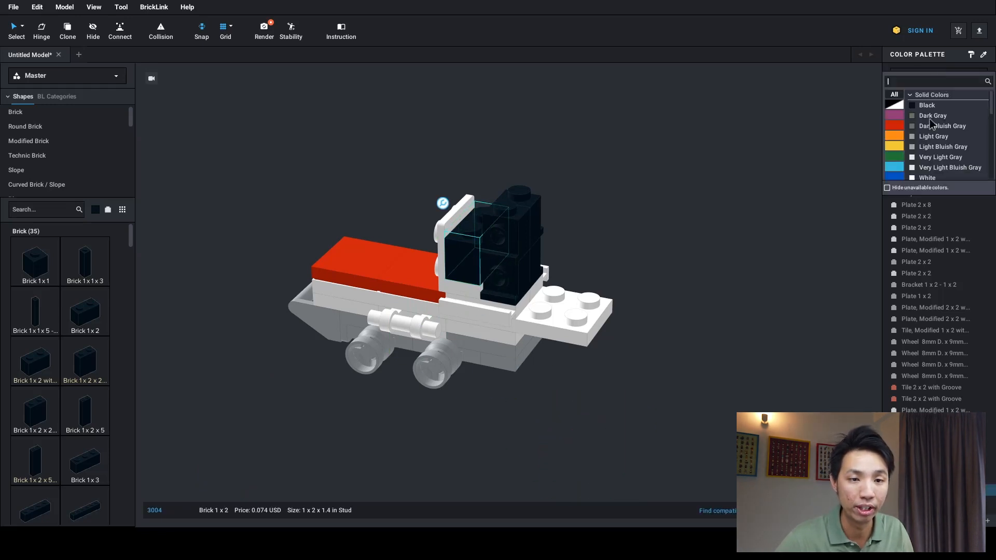
pyautogui.click(895, 158)
pyautogui.click(932, 126)
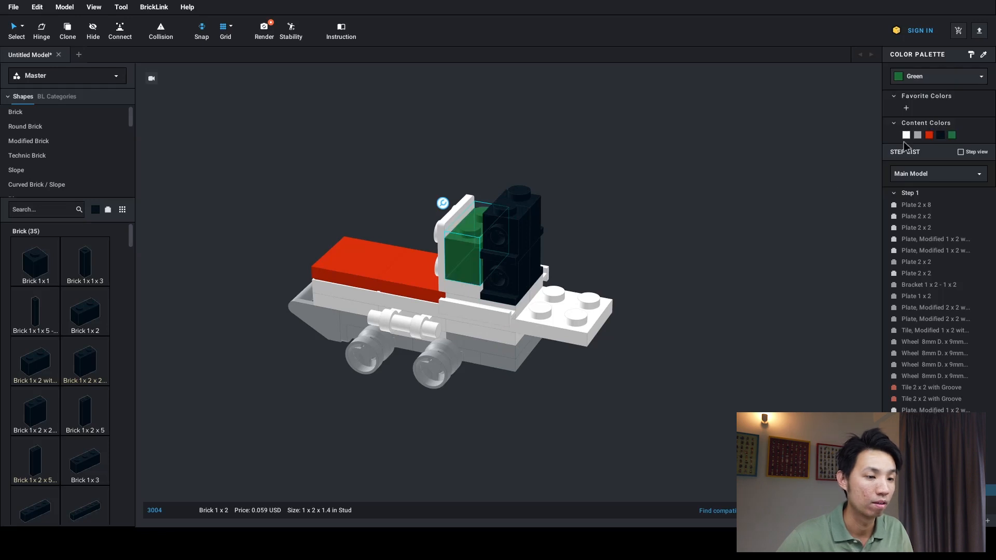
pyautogui.press('Escape')
# Try Red and then Yellow as the colour of the Brick 1 x 2 behind the headlight stacks
pyautogui.moveTo(673, 280); pyautogui.dragTo(658, 304, button='right')
pyautogui.click(515, 240)
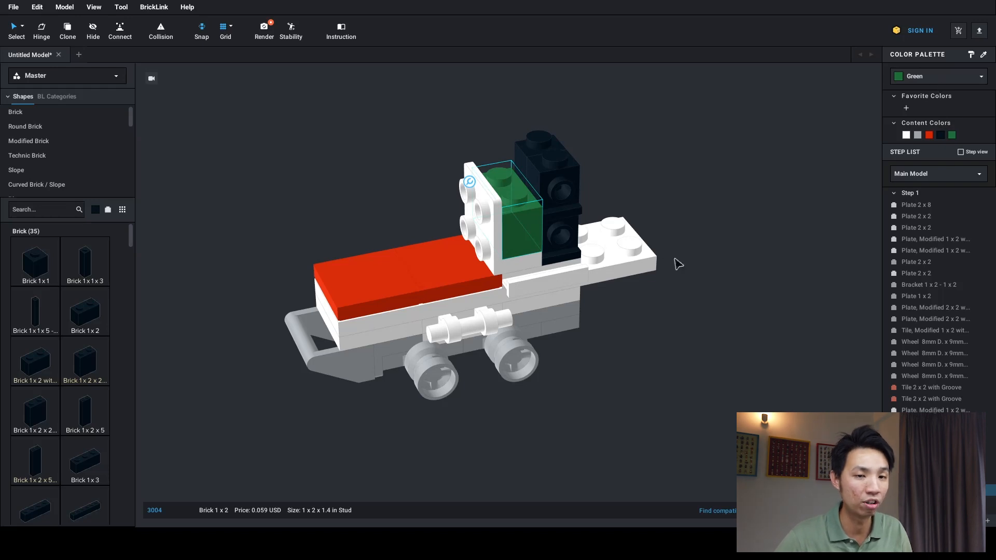
pyautogui.click(928, 135)
pyautogui.click(916, 77)
pyautogui.click(897, 147)
pyautogui.click(928, 168)
pyautogui.click(814, 213)
pyautogui.moveTo(814, 213); pyautogui.dragTo(692, 244, button='right')
# Set the colour of the Brick 1 x 2 back to Green
pyautogui.click(492, 244)
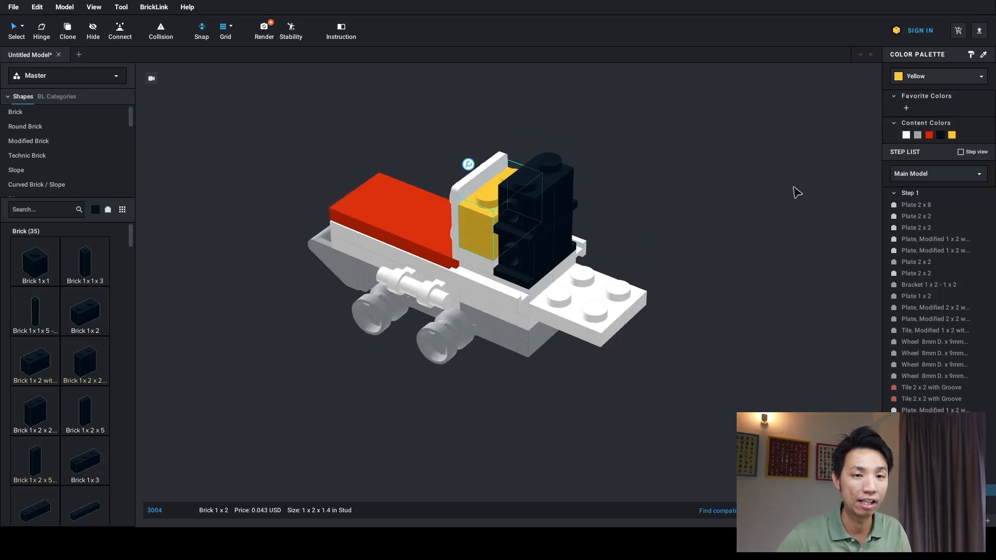
pyautogui.click(915, 77)
pyautogui.click(897, 157)
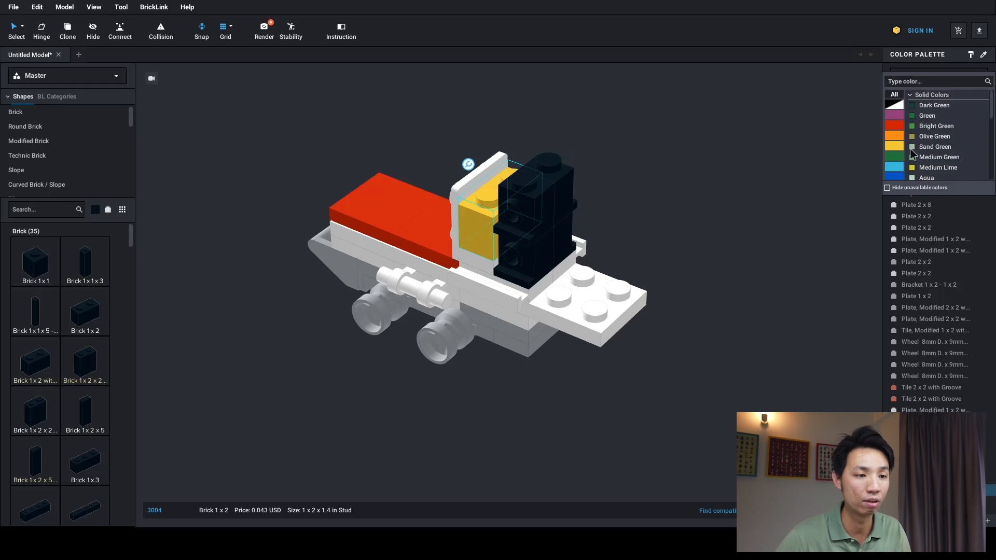
pyautogui.click(933, 123)
pyautogui.rightClick(716, 255)
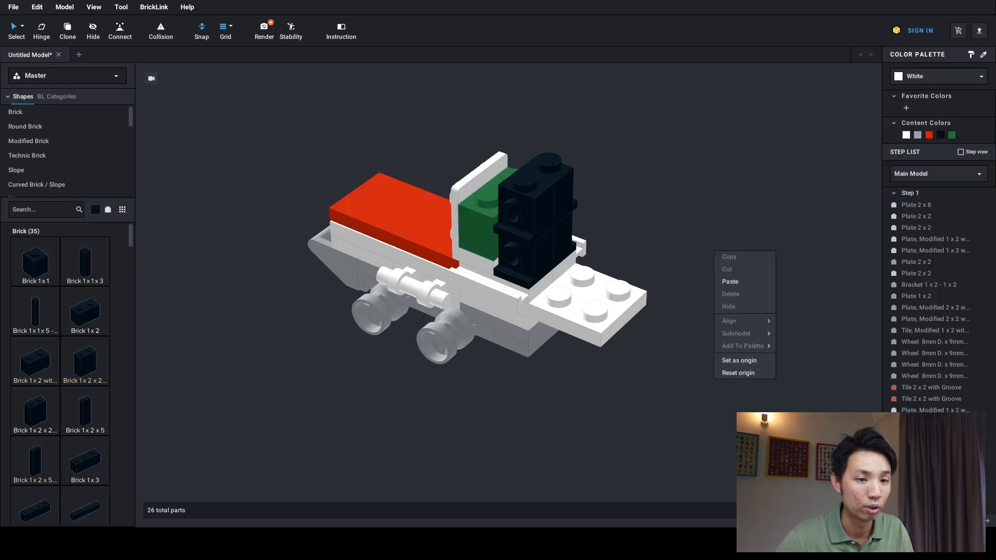
# Search the part library for "slope" and try a black Slope 30 1 x 1 x 2/3 on the headlight stacks
pyautogui.click(51, 209)
pyautogui.write('slop')
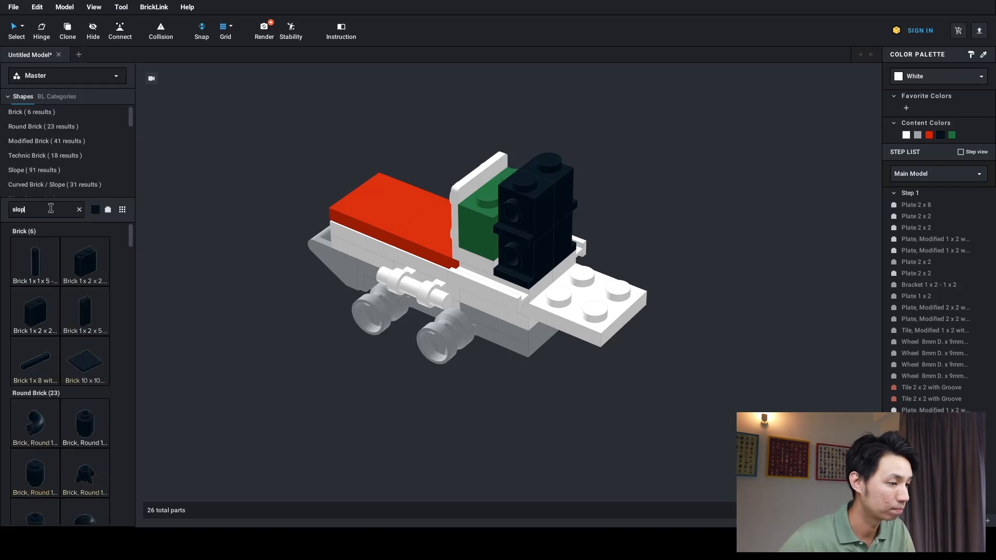
pyautogui.write('e')
pyautogui.scroll(-2, 88, 407)
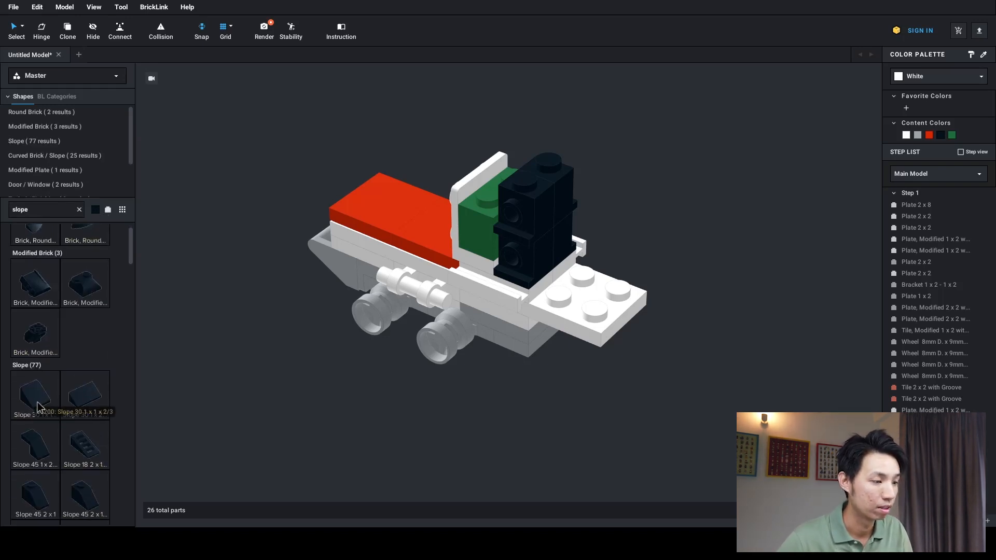
pyautogui.moveTo(37, 407); pyautogui.dragTo(545, 177)
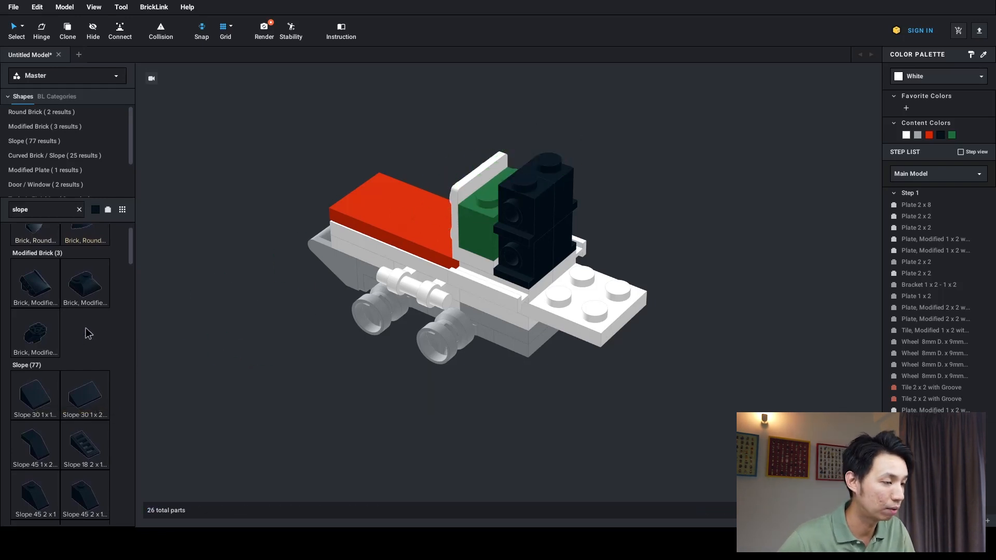
# Set the part library colour to White
pyautogui.click(96, 209)
pyautogui.click(115, 244)
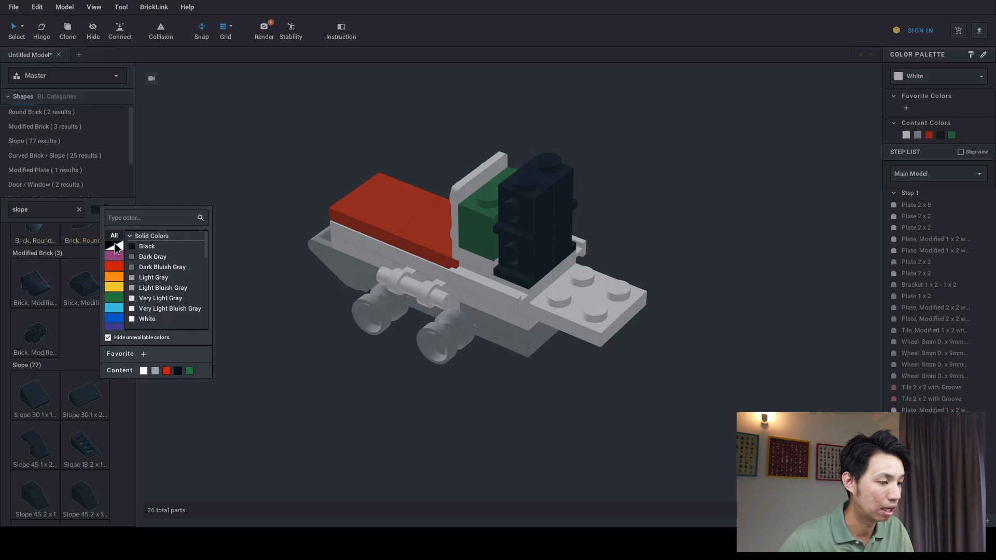
pyautogui.click(149, 320)
# Attach two white Slope 30 1 x 1 x 2/3 parts on top of the black headlight stacks, sloping outward in opposite directions
pyautogui.moveTo(41, 387); pyautogui.dragTo(553, 163)
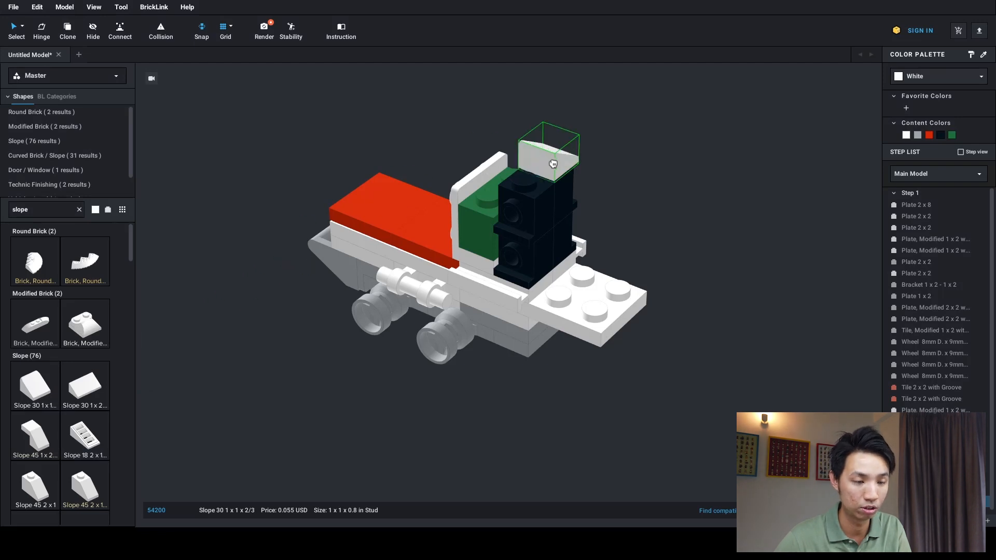
pyautogui.click(553, 164)
pyautogui.hotkey('ctrl', 'd')
pyautogui.press('Right')
pyautogui.press('Right')
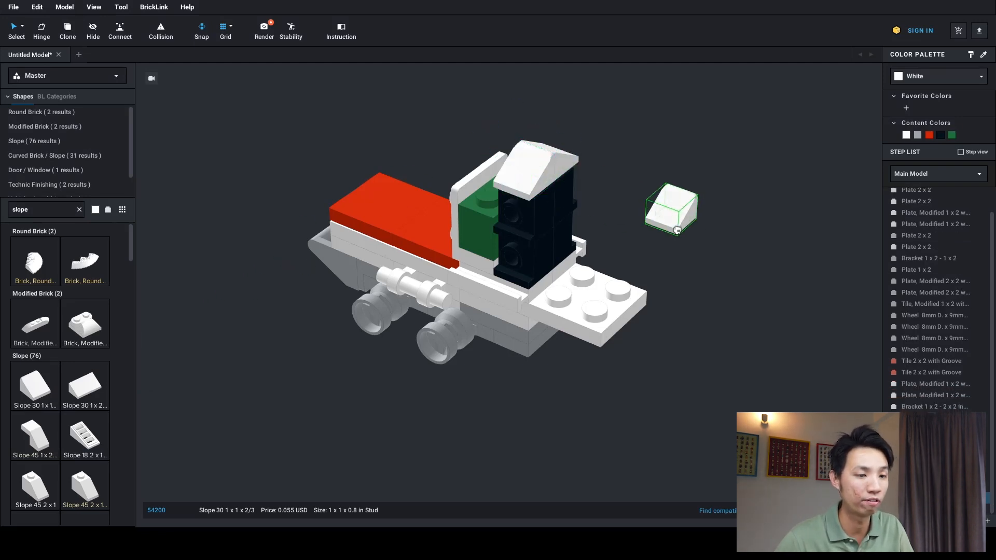
pyautogui.press('Escape')
pyautogui.moveTo(664, 202); pyautogui.dragTo(635, 237, button='middle')
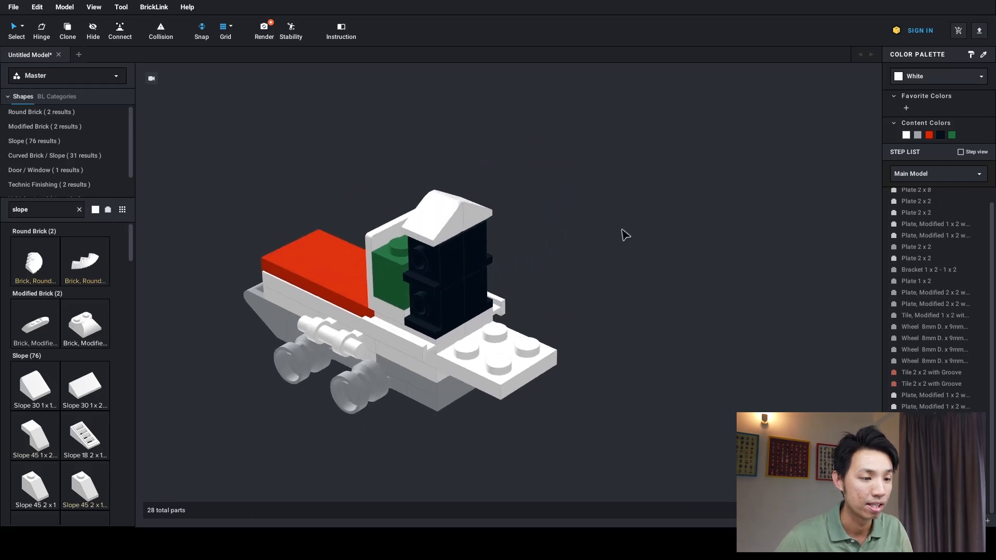
# Select both white slopes on the headlight stacks and colour them Pearl Gold
pyautogui.click(487, 214)
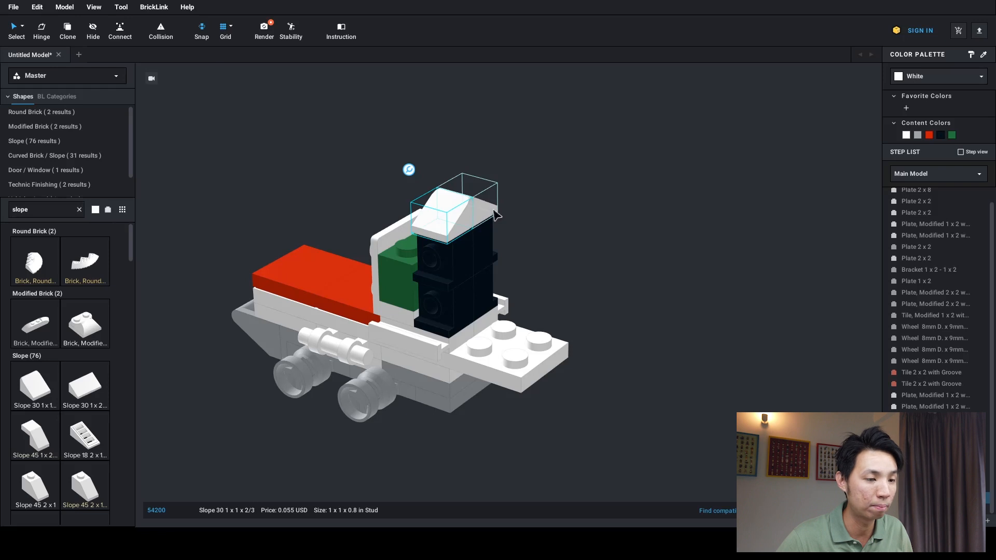
pyautogui.keyDown('ctrl'); pyautogui.click(490, 210); pyautogui.keyUp('ctrl')
pyautogui.moveTo(626, 232); pyautogui.dragTo(614, 236, button='right')
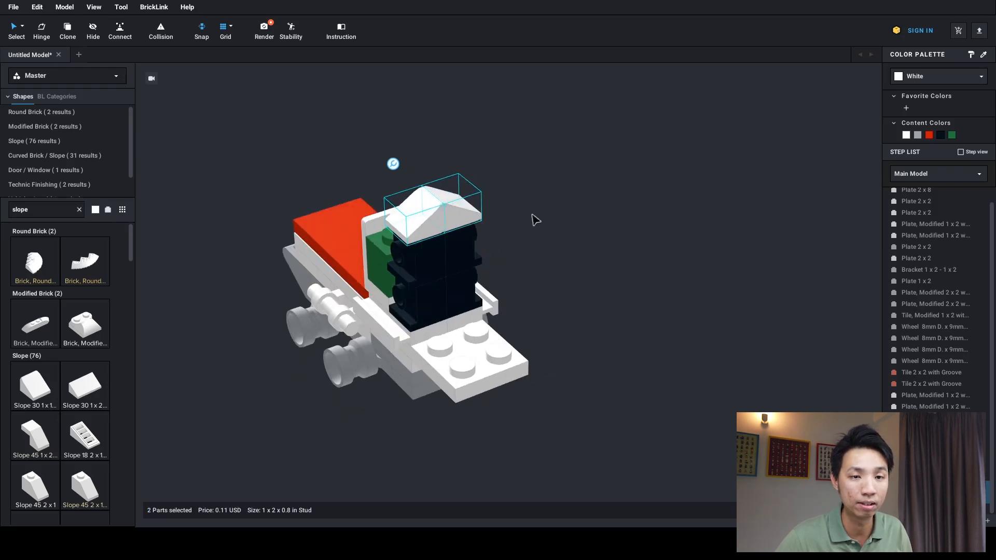
pyautogui.click(911, 83)
pyautogui.click(896, 147)
pyautogui.scroll(-15, 944, 148)
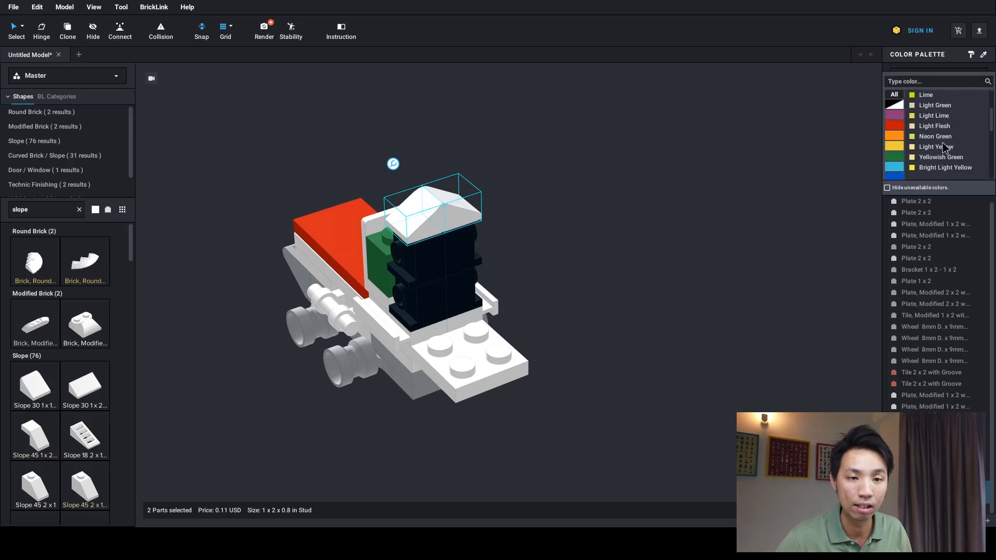
pyautogui.scroll(-5, 939, 150)
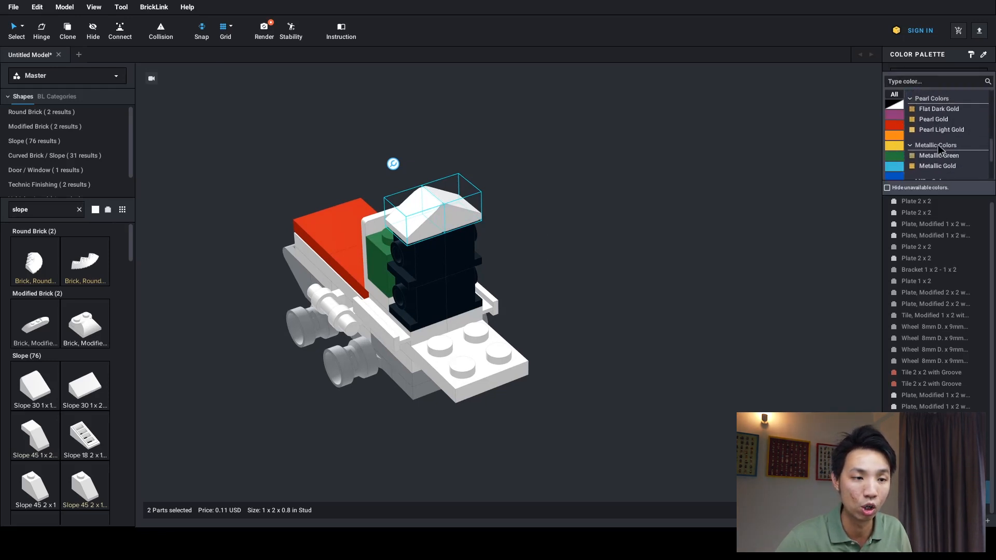
pyautogui.click(940, 127)
pyautogui.click(759, 241)
pyautogui.moveTo(593, 238); pyautogui.dragTo(608, 237, button='right')
pyautogui.moveTo(608, 237); pyautogui.dragTo(658, 224, button='middle')
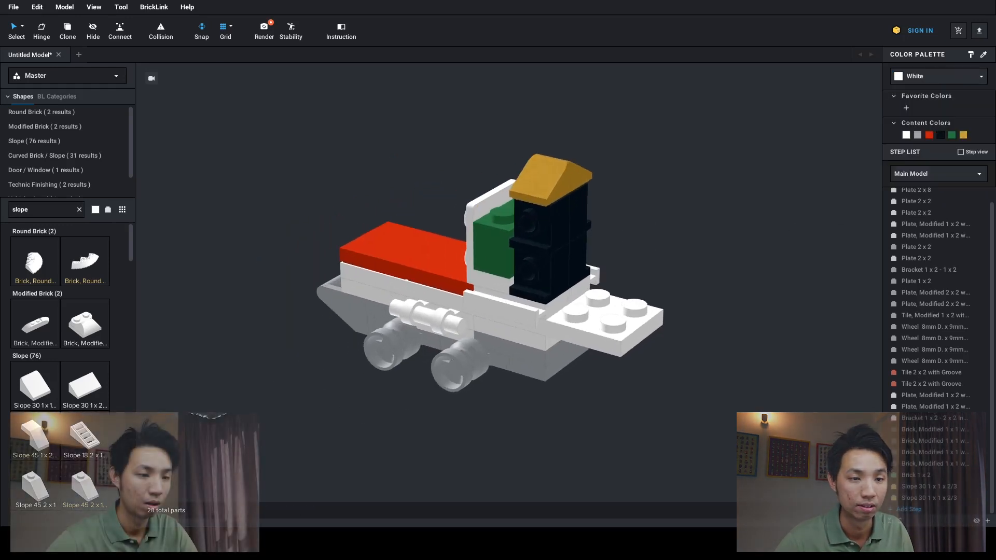
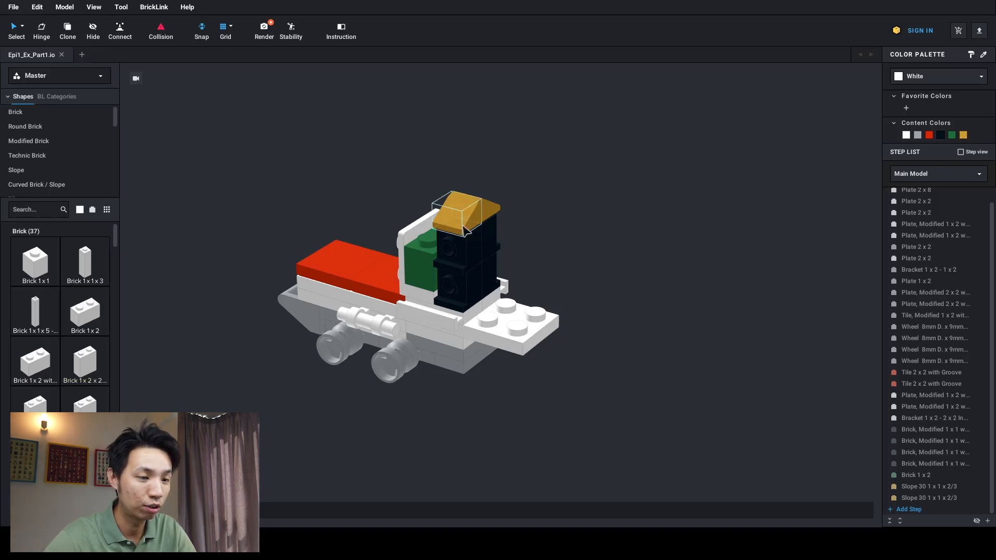
# Recolour only the slope on the near headlight stack Earth Orange
pyautogui.click(466, 228)
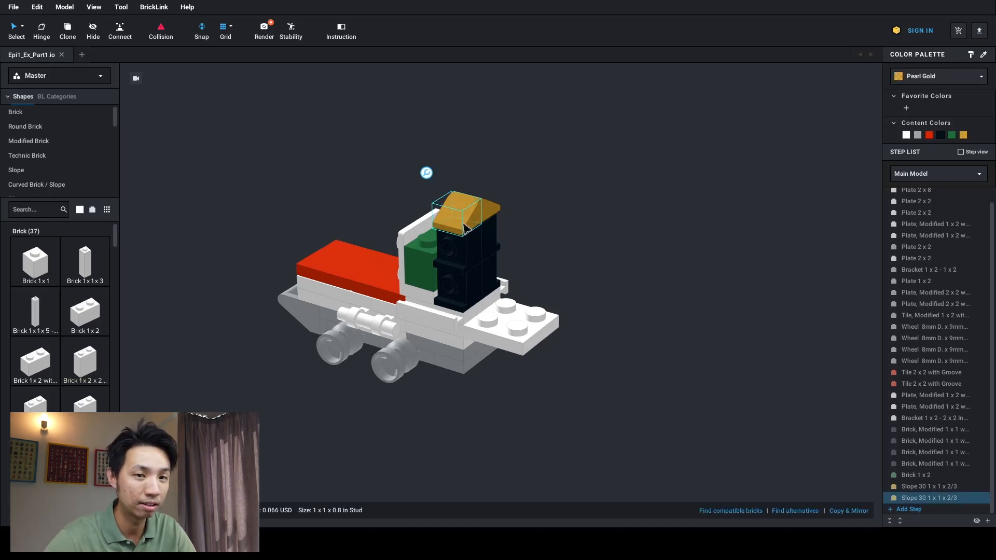
pyautogui.click(947, 83)
pyautogui.click(902, 147)
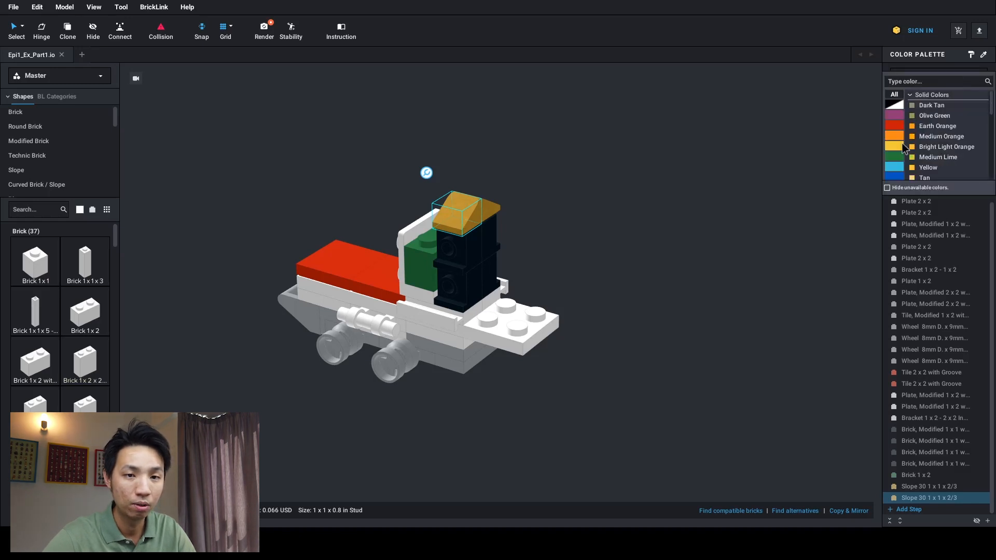
pyautogui.click(930, 129)
pyautogui.click(842, 199)
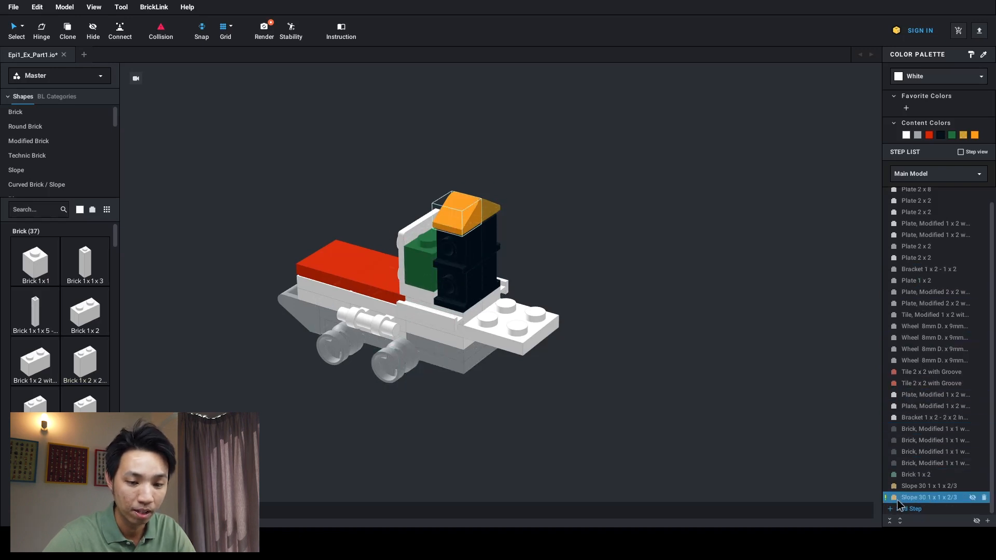
# Check the marker beside the Earth Orange slope in the step list, and recolour that slope Red and then gray
pyautogui.moveTo(888, 503)
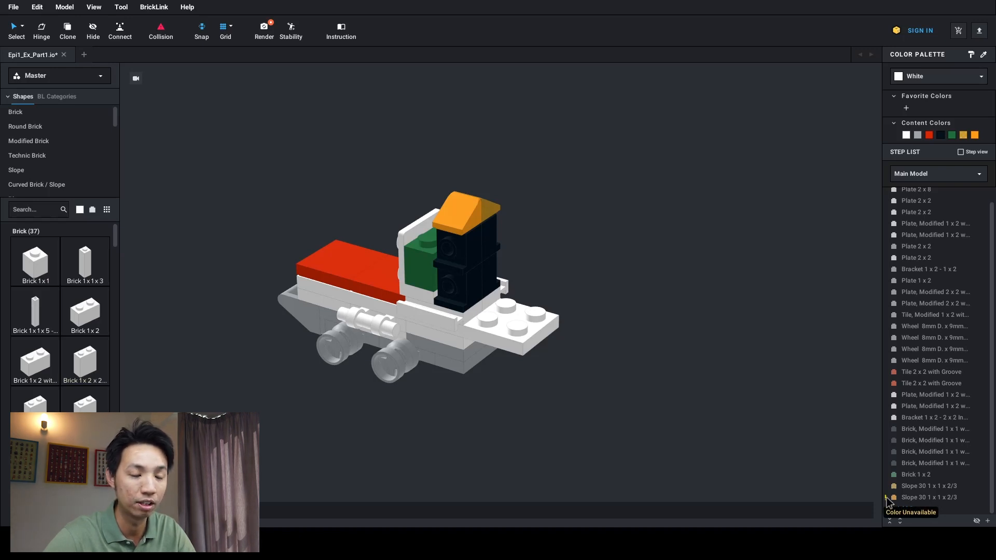
pyautogui.click(890, 499)
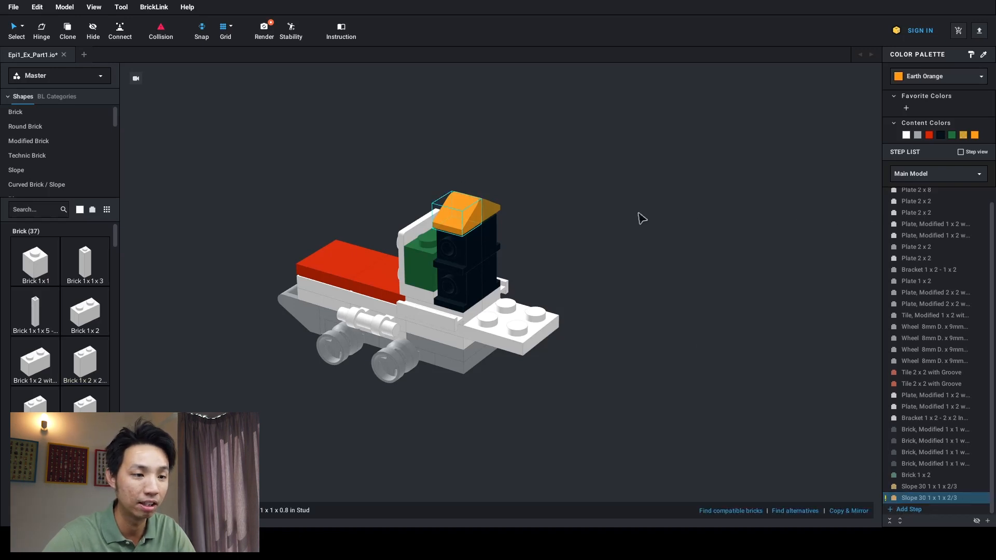
pyautogui.click(929, 135)
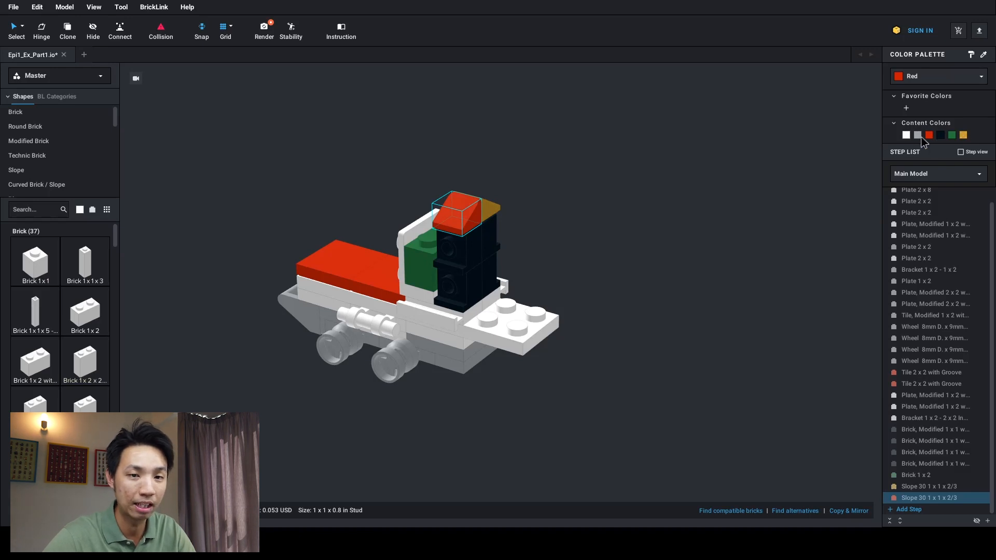
pyautogui.click(920, 136)
pyautogui.click(603, 226)
# Set the near slope back to Pearl Gold and check both slope entries in the step list
pyautogui.click(461, 210)
pyautogui.click(963, 136)
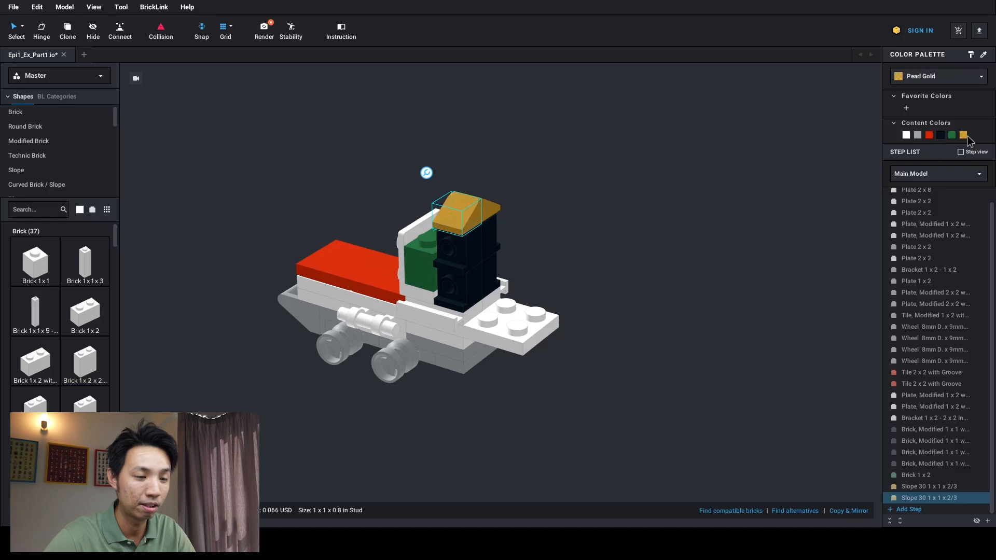
pyautogui.click(804, 232)
pyautogui.click(899, 498)
pyautogui.click(887, 490)
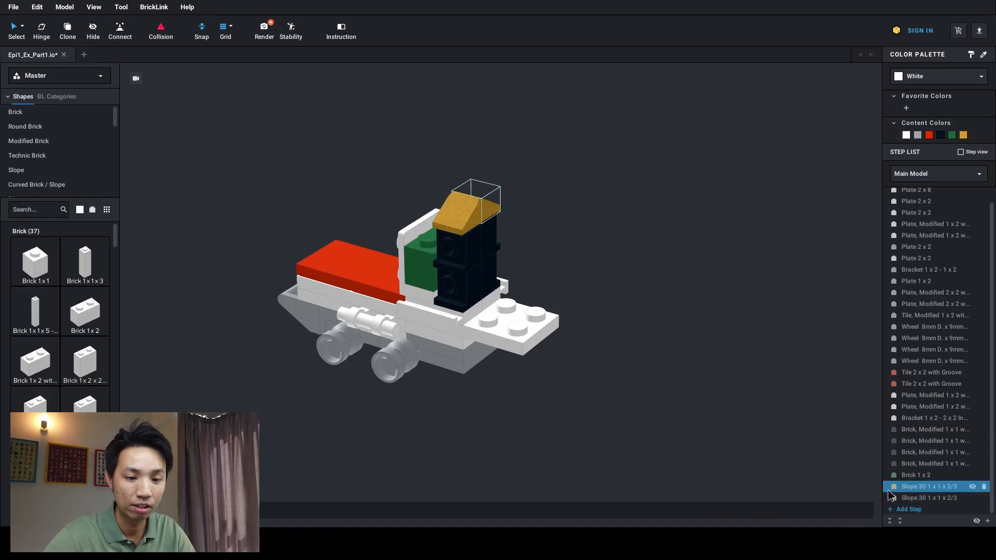
pyautogui.click(836, 436)
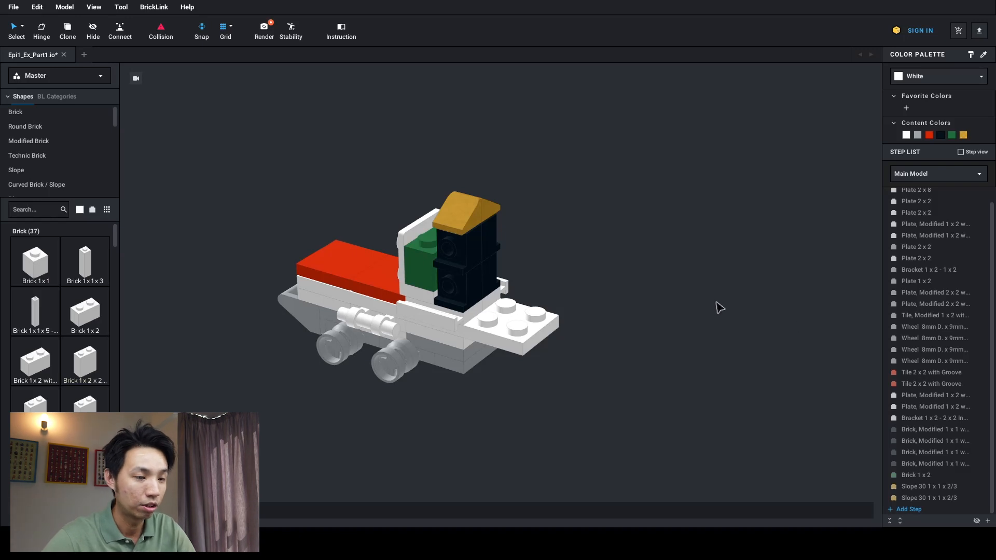
pyautogui.moveTo(627, 297); pyautogui.dragTo(643, 309, button='right')
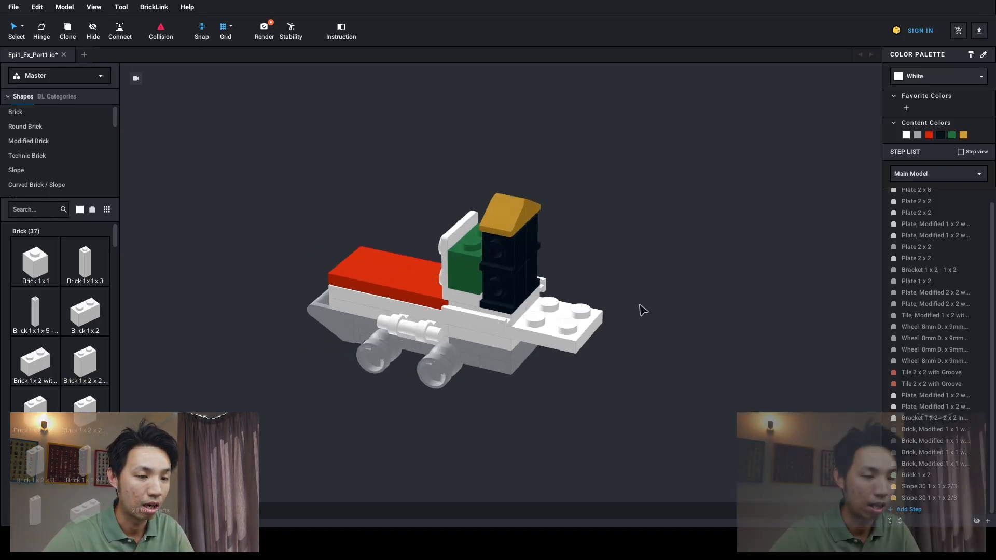
pyautogui.click(497, 228)
pyautogui.click(627, 242)
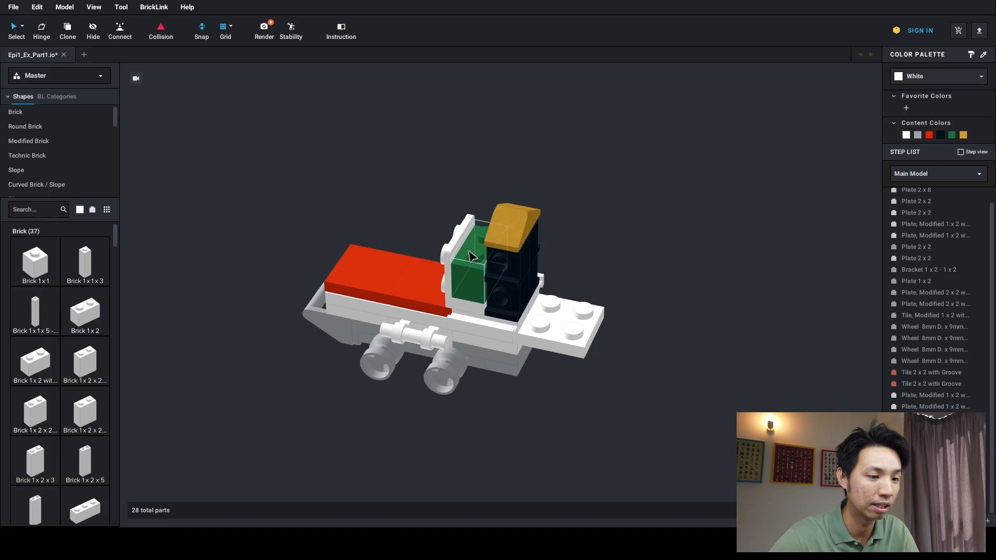
# Move both Pearl Gold slopes together from the black headlight stacks onto the green section beside the upright bracket
pyautogui.moveTo(676, 256); pyautogui.dragTo(673, 254, button='right')
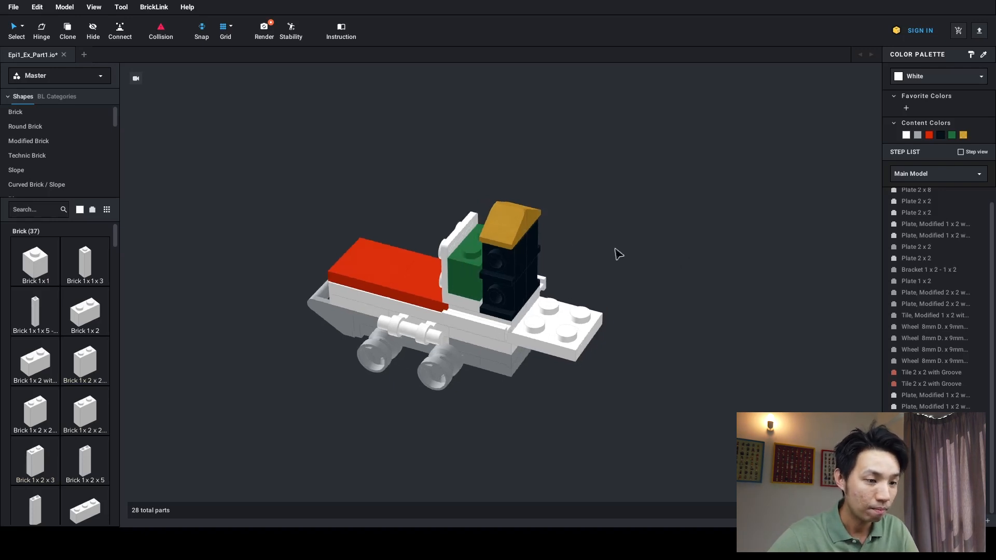
pyautogui.click(536, 222)
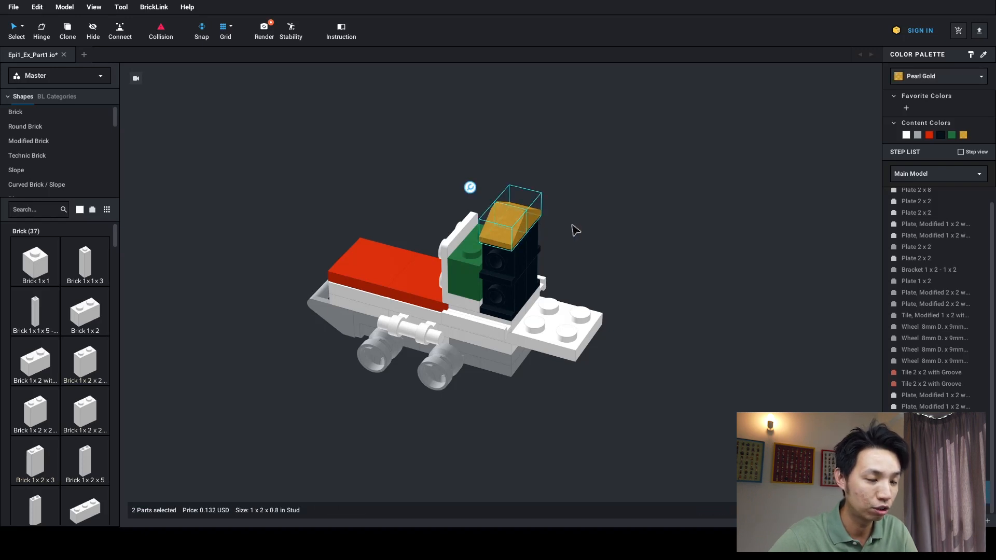
pyautogui.click(521, 229)
pyautogui.keyDown('ctrl'); pyautogui.click(534, 215); pyautogui.keyUp('ctrl')
pyautogui.moveTo(520, 226); pyautogui.dragTo(477, 234)
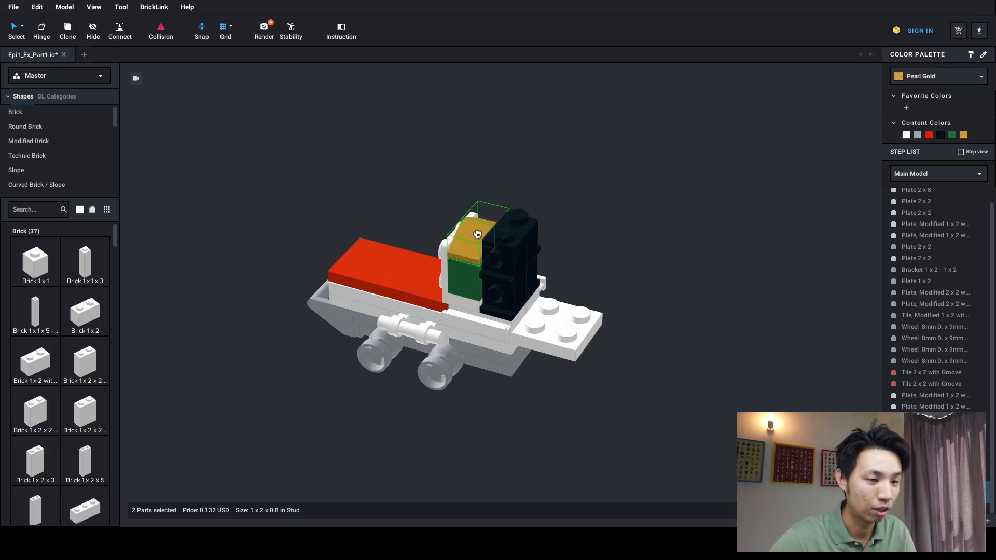
pyautogui.click(658, 217)
pyautogui.moveTo(645, 225); pyautogui.dragTo(624, 236, button='right')
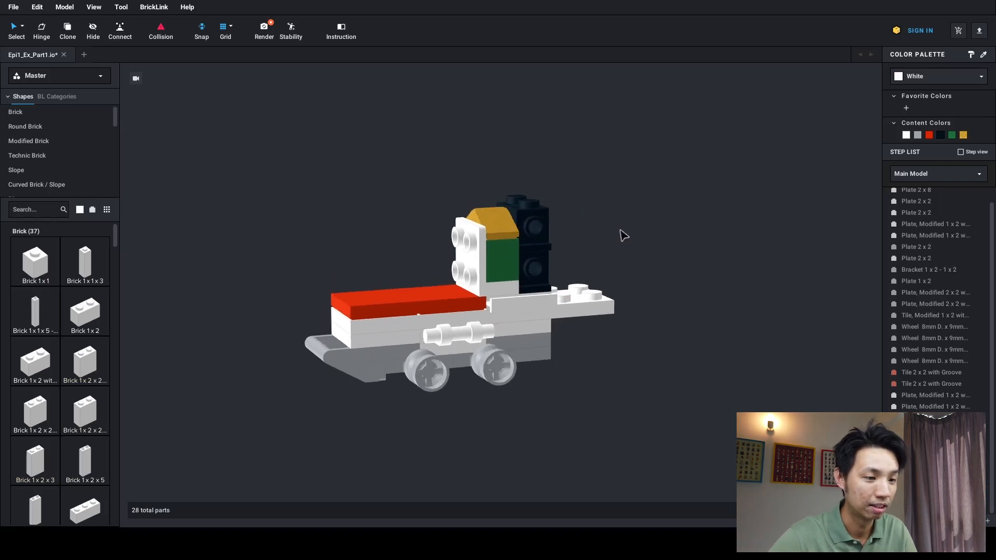
pyautogui.moveTo(620, 230); pyautogui.dragTo(644, 217, button='middle')
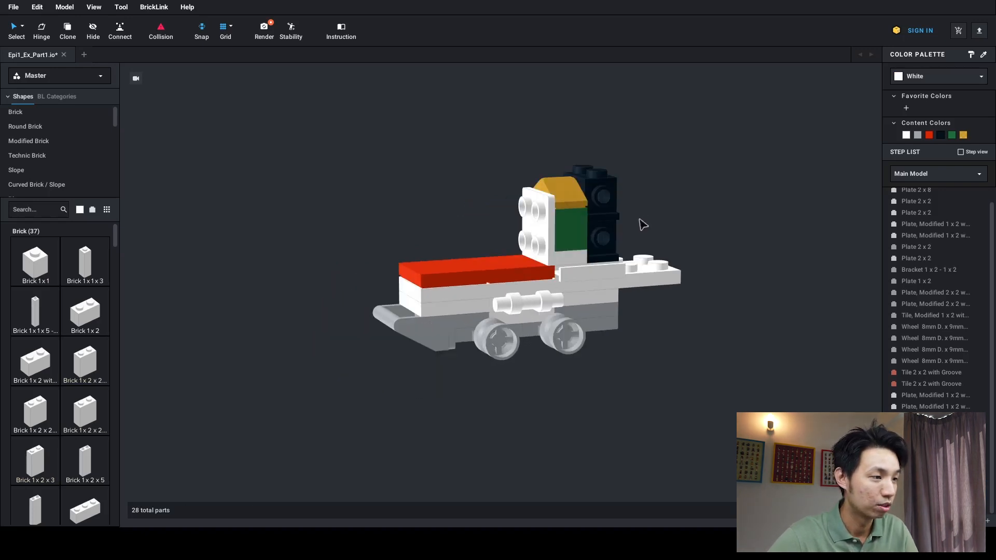
# Attach two Brick, Round 2 x 2 with Axle Hole parts end to end, turned sideways, to the studs of the upright bracket
pyautogui.click(54, 127)
pyautogui.scroll(-3, 70, 370)
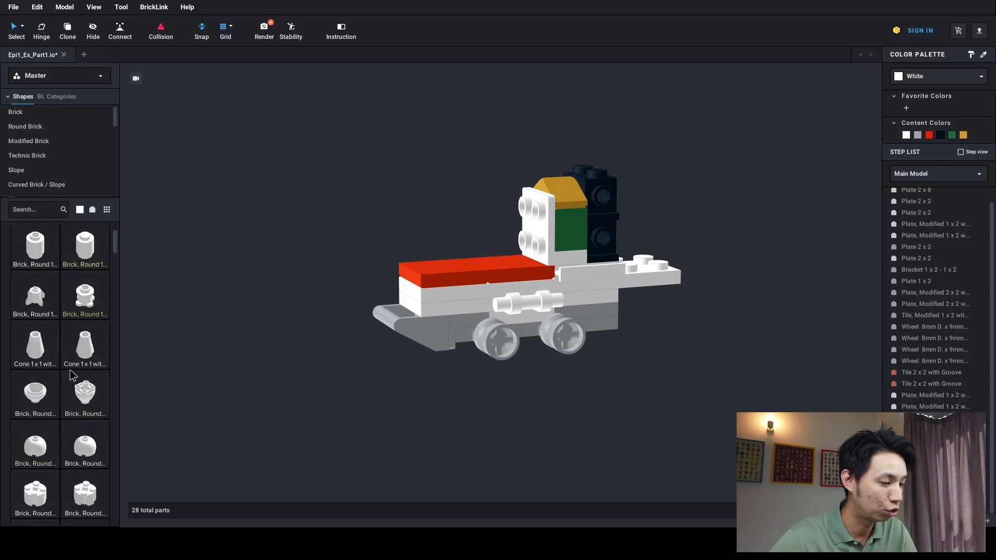
pyautogui.moveTo(44, 434); pyautogui.dragTo(270, 264)
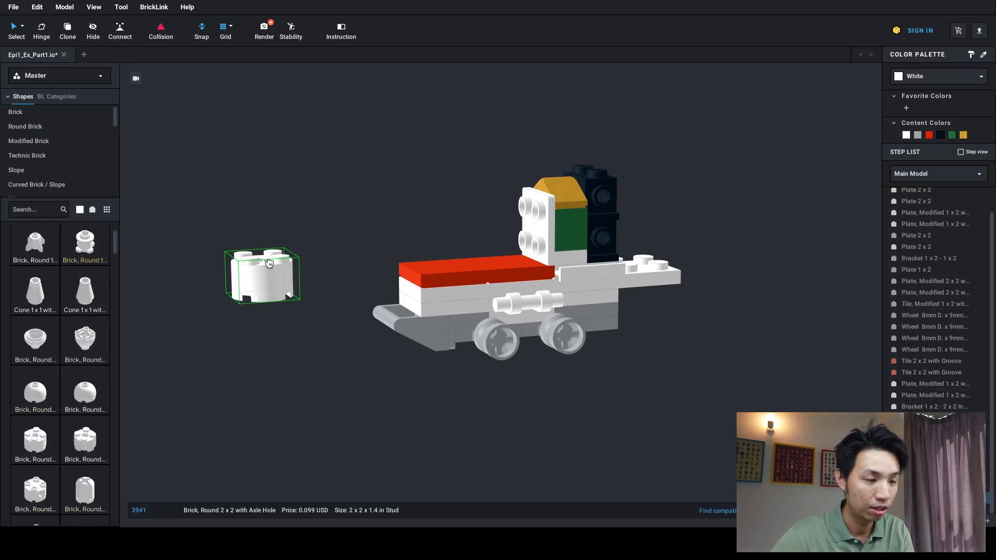
pyautogui.press('Down')
pyautogui.press('Left')
pyautogui.moveTo(269, 264); pyautogui.dragTo(274, 272, button='right')
pyautogui.moveTo(275, 271); pyautogui.dragTo(467, 263)
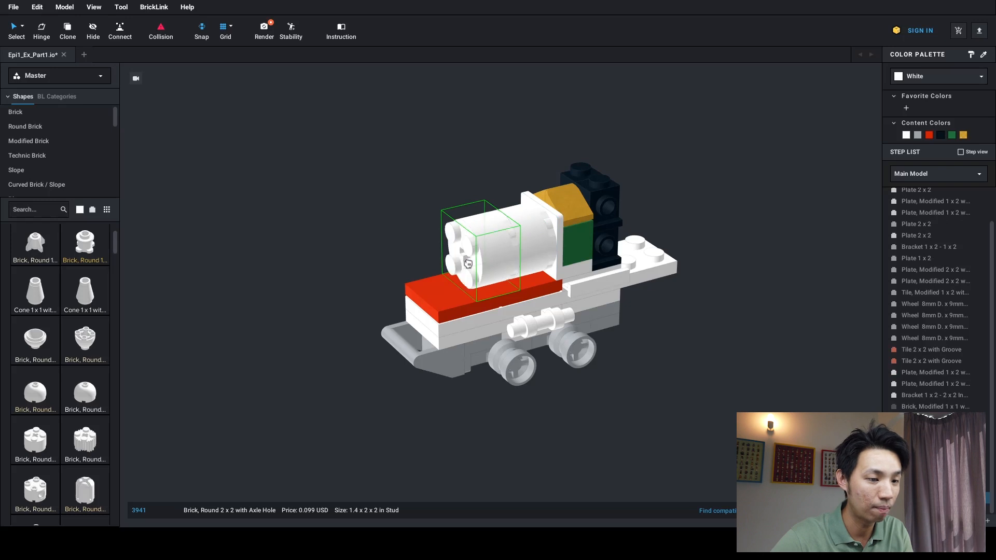
pyautogui.click(467, 263)
pyautogui.press('Escape')
# Select both white round bricks and colour them Red
pyautogui.moveTo(365, 242); pyautogui.dragTo(365, 241, button='right')
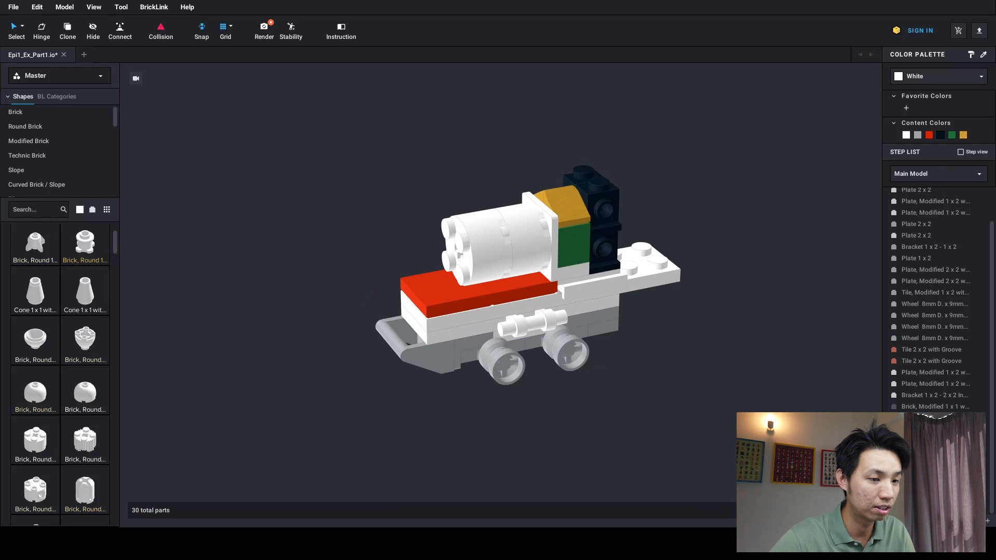
pyautogui.click(467, 266)
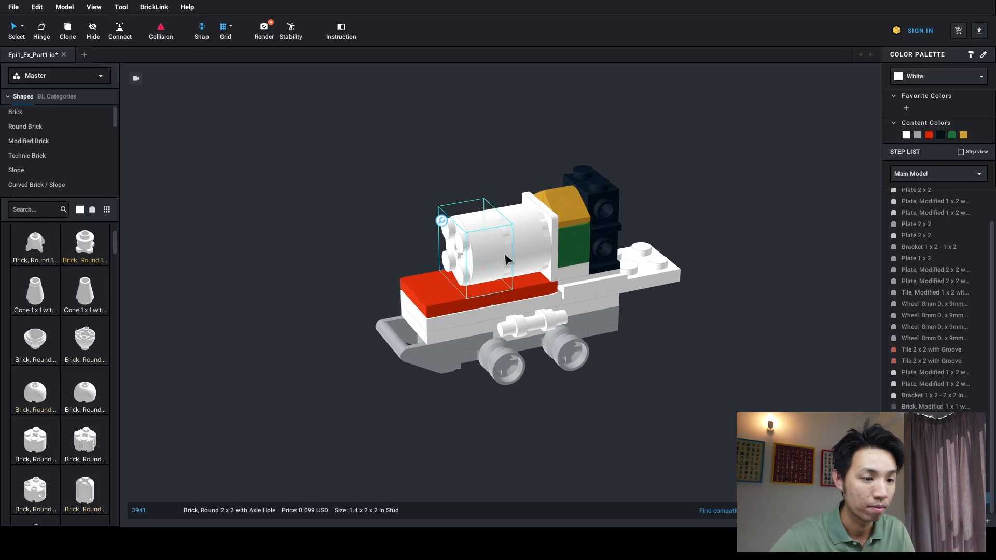
pyautogui.keyDown('ctrl'); pyautogui.click(517, 246); pyautogui.keyUp('ctrl')
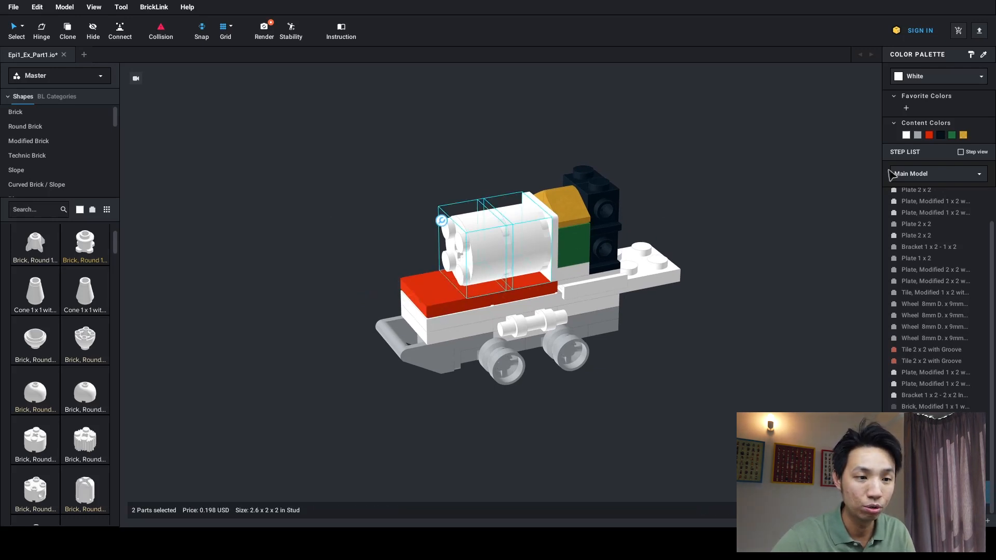
pyautogui.click(413, 178)
pyautogui.click(466, 250)
pyautogui.keyDown('ctrl'); pyautogui.click(519, 251); pyautogui.keyUp('ctrl')
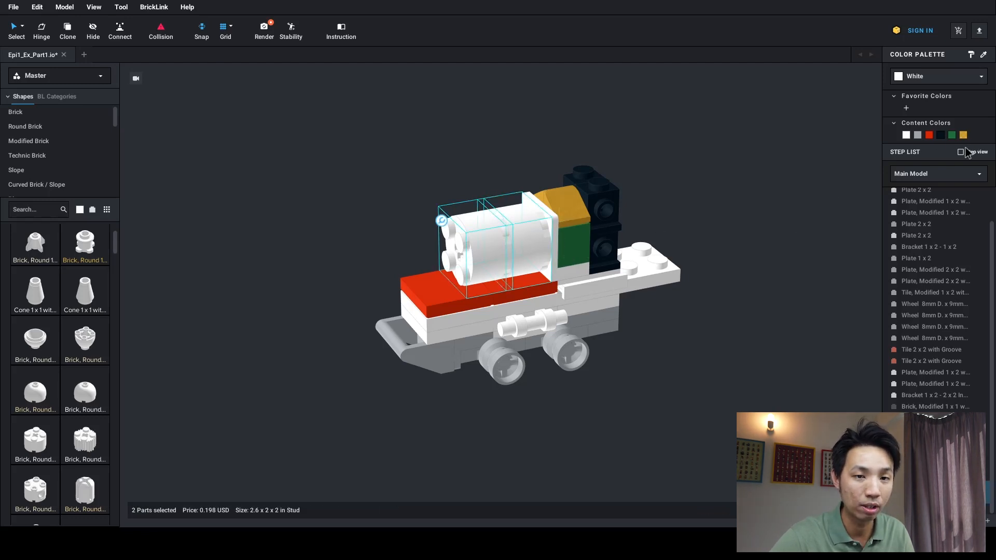
pyautogui.click(929, 135)
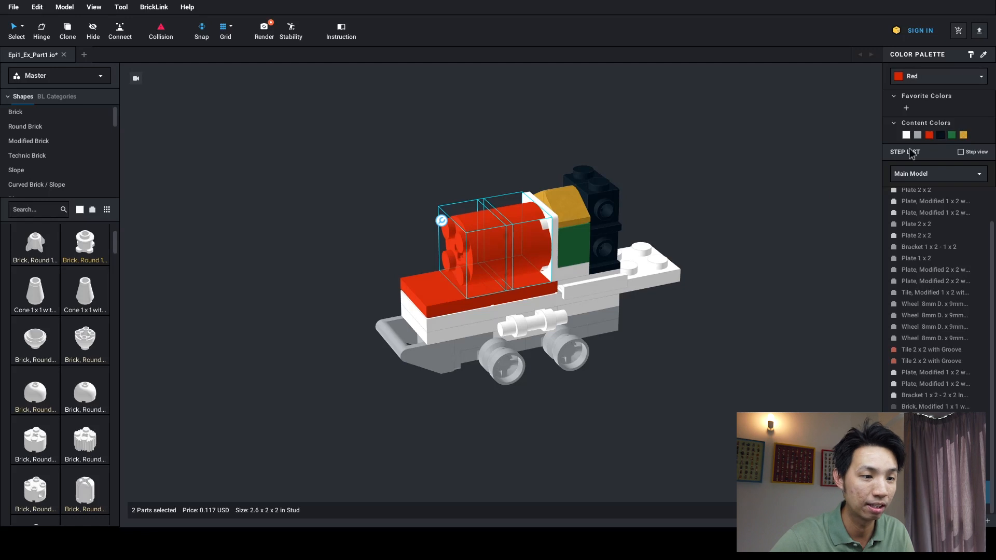
pyautogui.click(739, 222)
pyautogui.moveTo(735, 239); pyautogui.dragTo(634, 210, button='right')
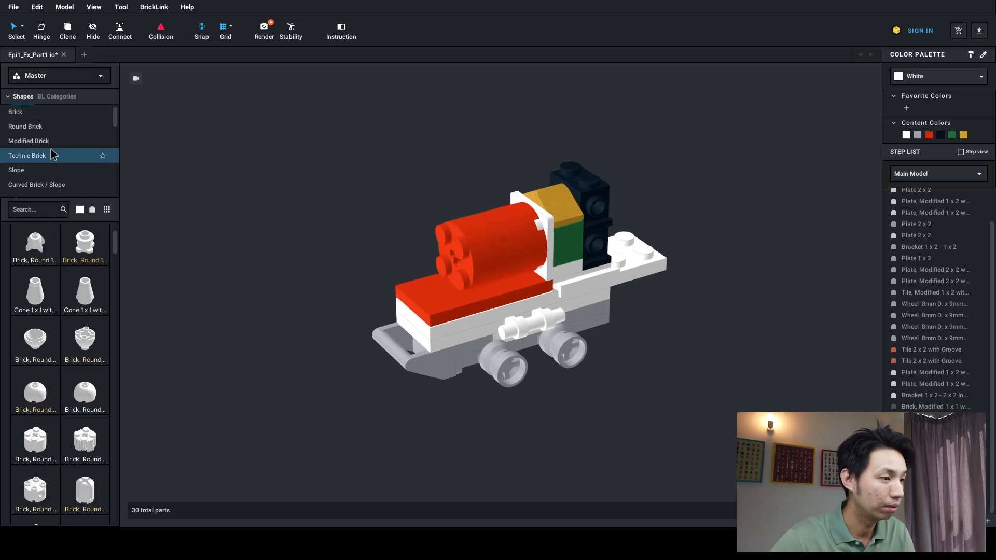
# Rotate a Plate 1 x 2 upright and attach it to the lower studs on the front of the red round bricks
pyautogui.scroll(-2, 50, 142)
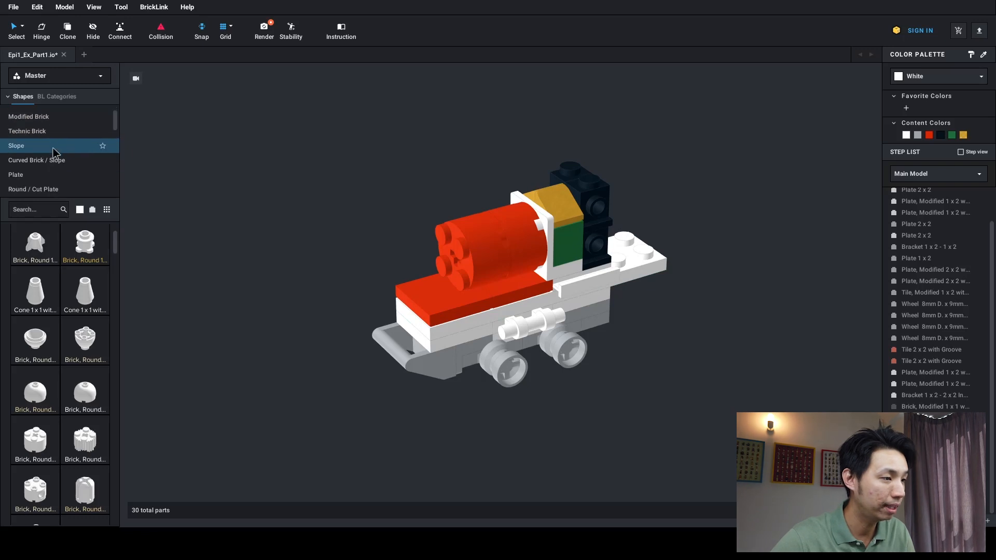
pyautogui.click(40, 173)
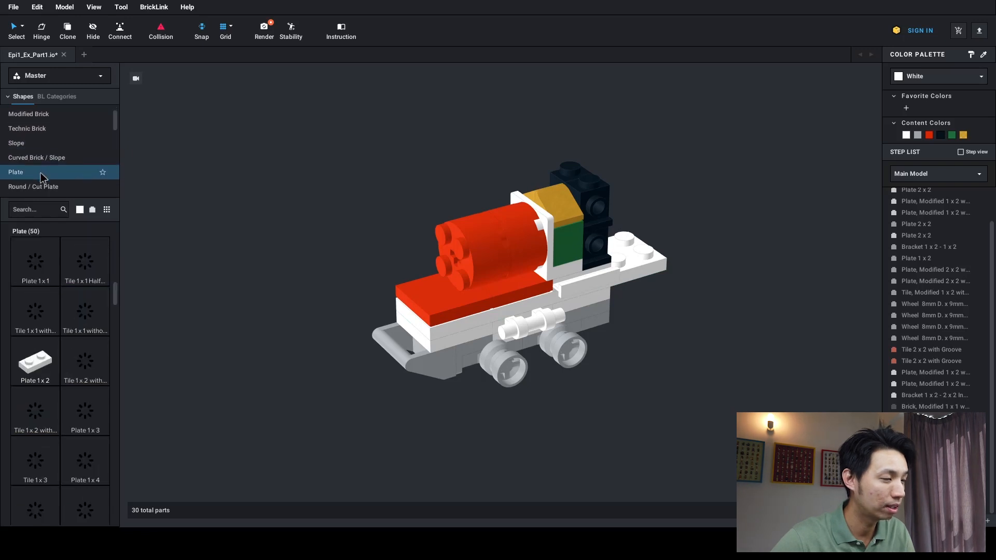
pyautogui.click(36, 369)
pyautogui.press('Left')
pyautogui.press('Down')
pyautogui.press('Left')
pyautogui.press('Down')
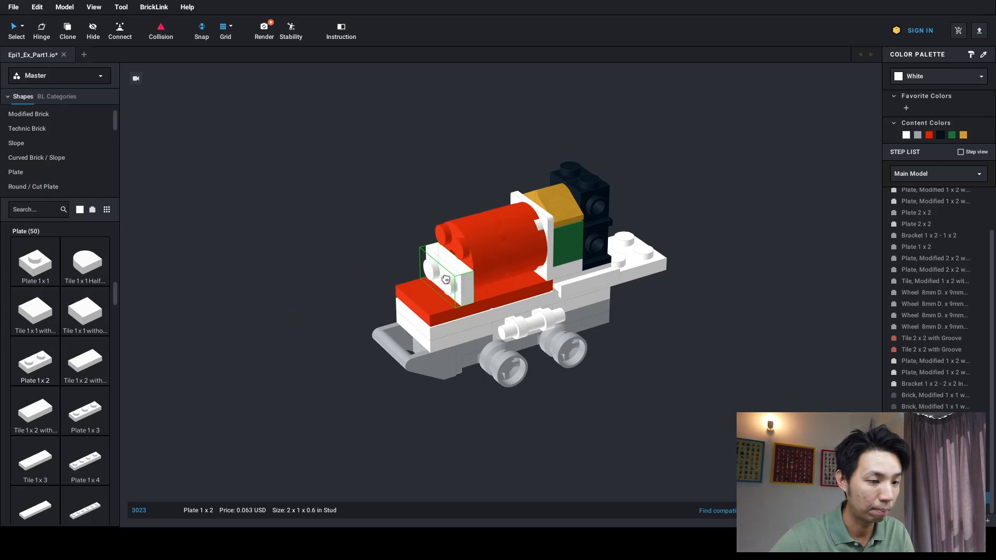
pyautogui.click(445, 280)
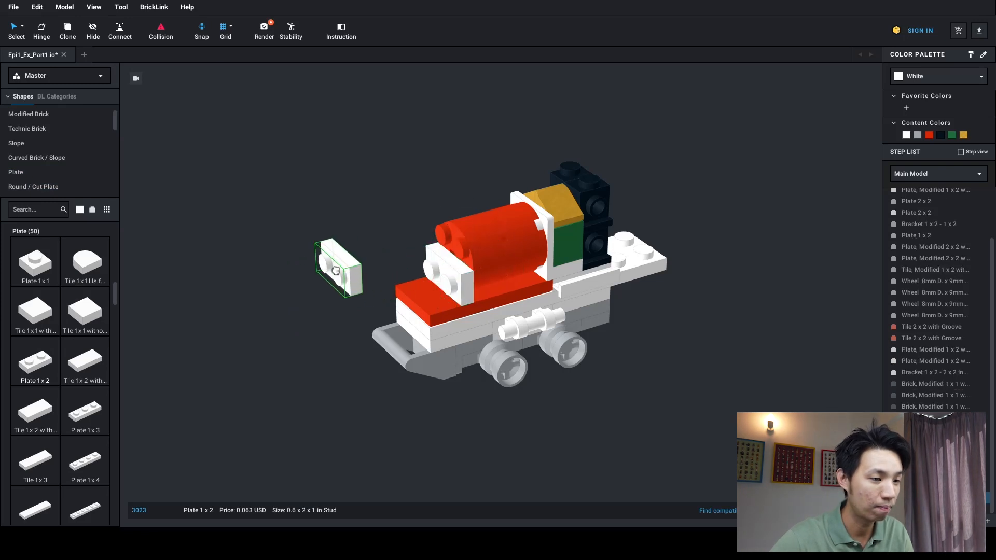
# Find the Plate, Modified 1 x 2 with Handle on Side - Free Ends among the modified plates and bring it into the scene
pyautogui.scroll(-2, 65, 155)
pyautogui.click(52, 161)
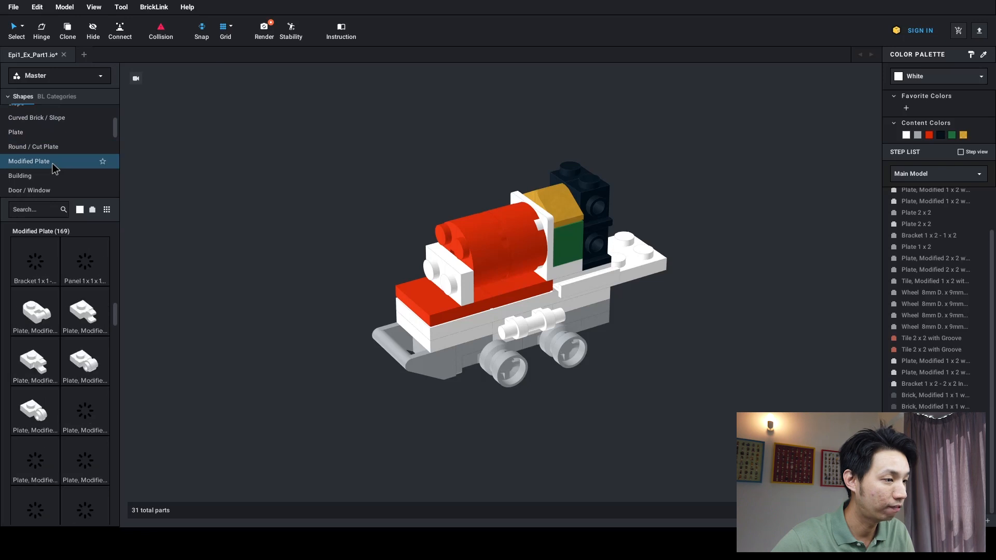
pyautogui.scroll(-5, 64, 332)
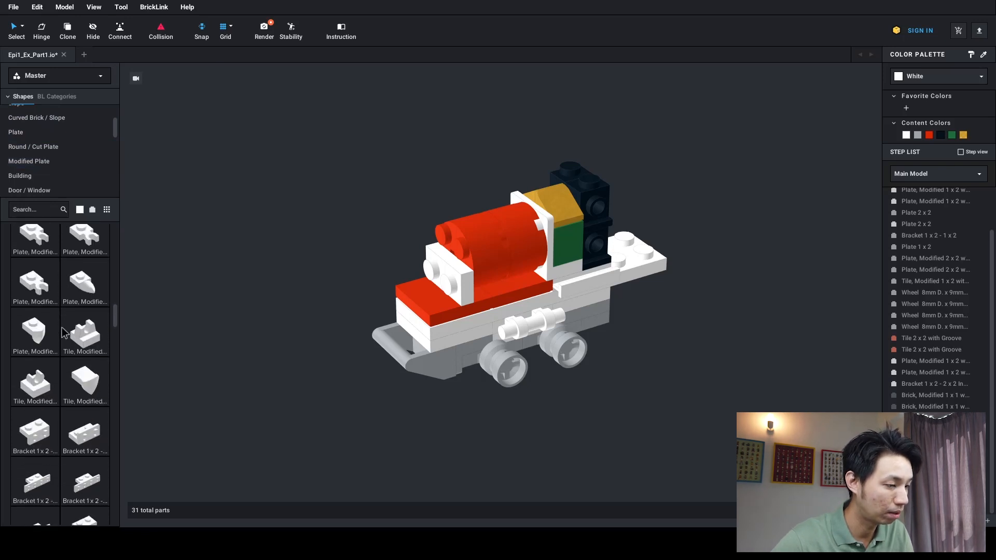
pyautogui.scroll(-3, 61, 323)
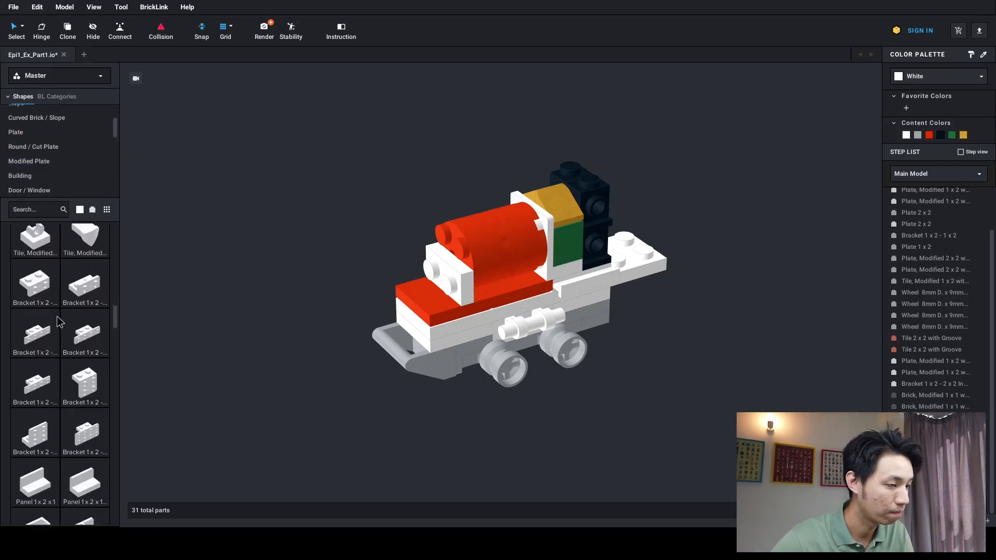
pyautogui.scroll(-6, 58, 321)
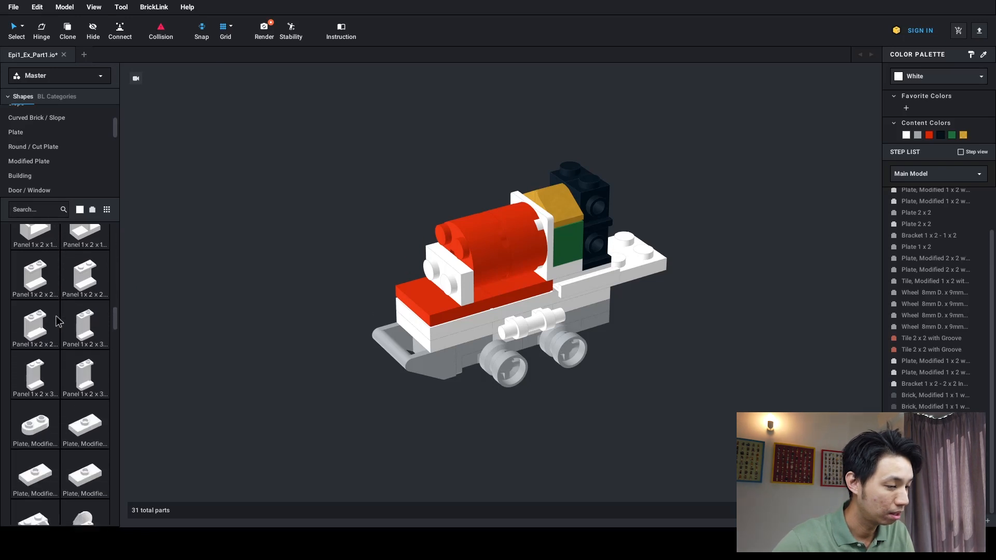
pyautogui.scroll(-6, 61, 329)
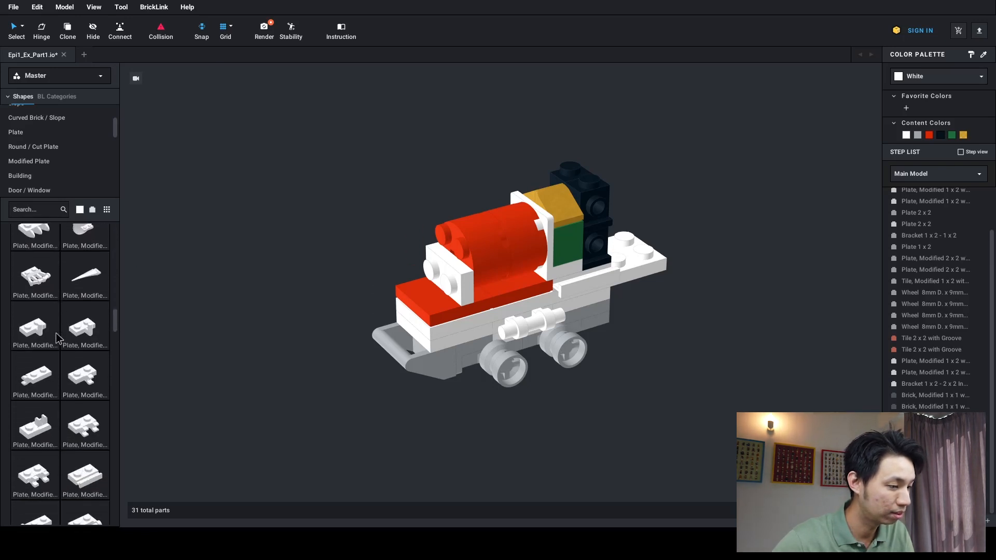
pyautogui.scroll(-2, 56, 337)
pyautogui.click(36, 439)
pyautogui.press('Right')
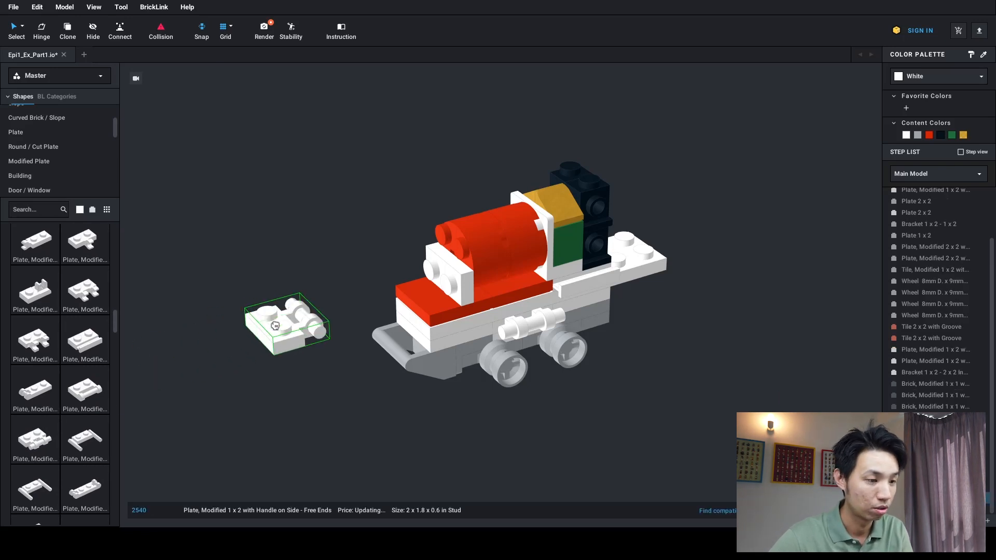
# Rotate the handle plate upright with its handle on top and attach it to the round brick's upper studs above the 1 x 2 plate
pyautogui.press('Down')
pyautogui.press('Right')
pyautogui.press('Up')
pyautogui.press('Down')
pyautogui.press('Right')
pyautogui.press('Right')
pyautogui.press('Left')
pyautogui.press('Up')
pyautogui.press('Right')
pyautogui.press('Down')
pyautogui.press('Left')
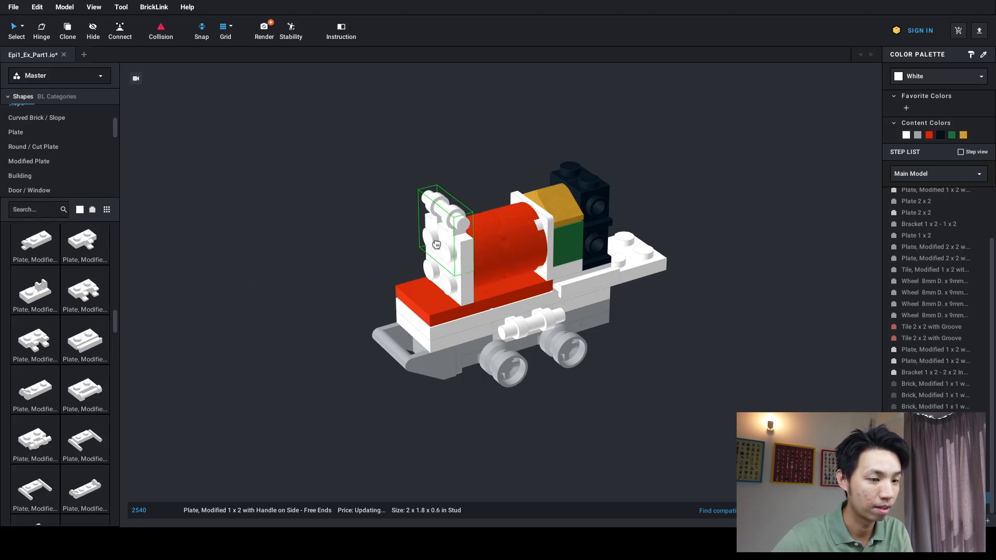
pyautogui.click(443, 247)
pyautogui.press('Escape')
# Inspect the model from an angle and in the front, left and bottom preset views, returning to an angled close-up
pyautogui.moveTo(344, 241); pyautogui.dragTo(309, 240, button='right')
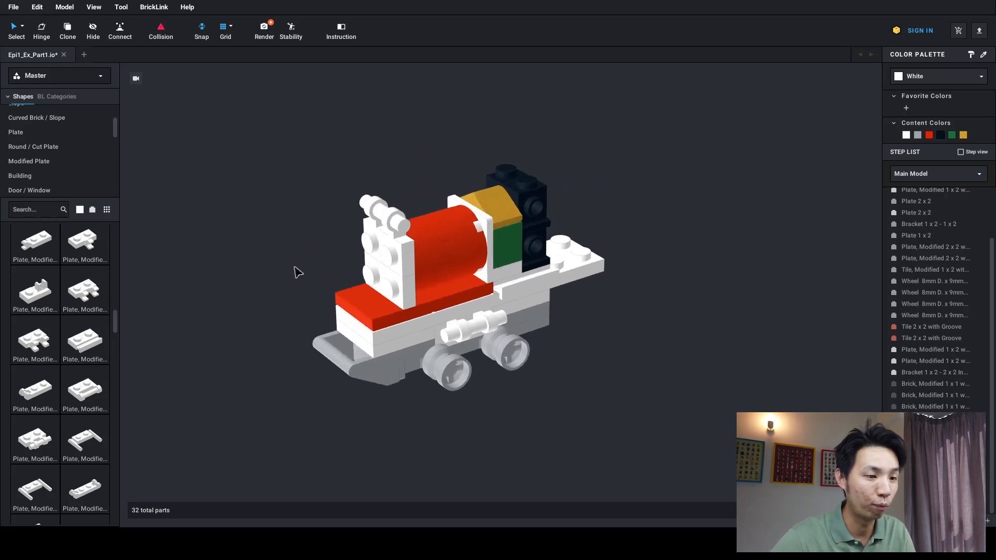
pyautogui.moveTo(256, 259); pyautogui.dragTo(327, 244, button='middle')
pyautogui.scroll(1, 296, 273)
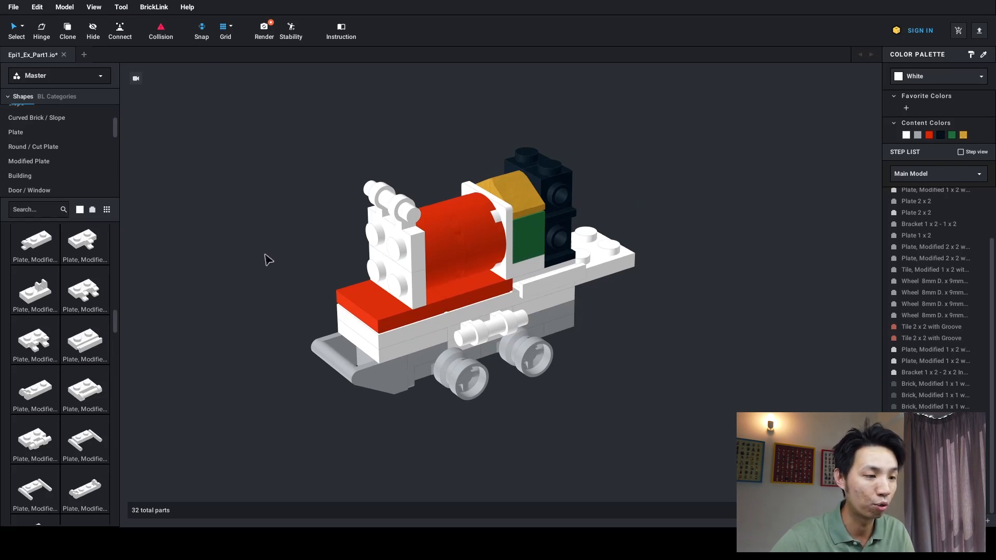
pyautogui.moveTo(306, 253); pyautogui.dragTo(258, 244, button='right')
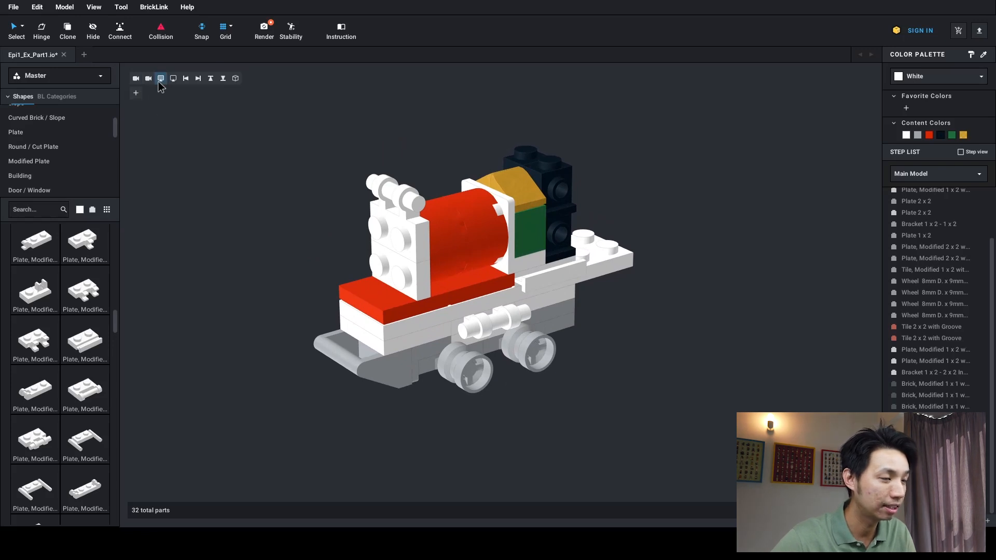
pyautogui.click(159, 79)
pyautogui.moveTo(136, 83)
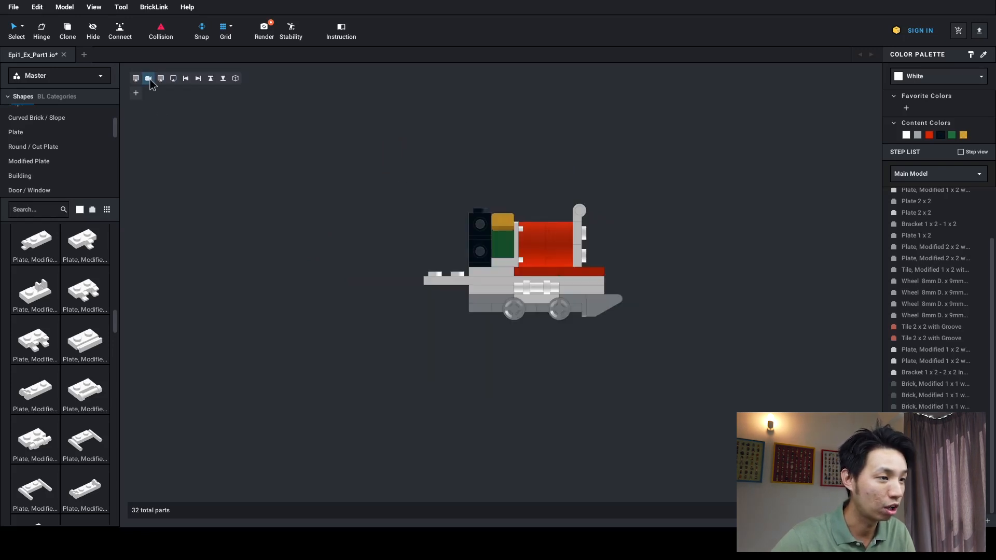
pyautogui.click(187, 80)
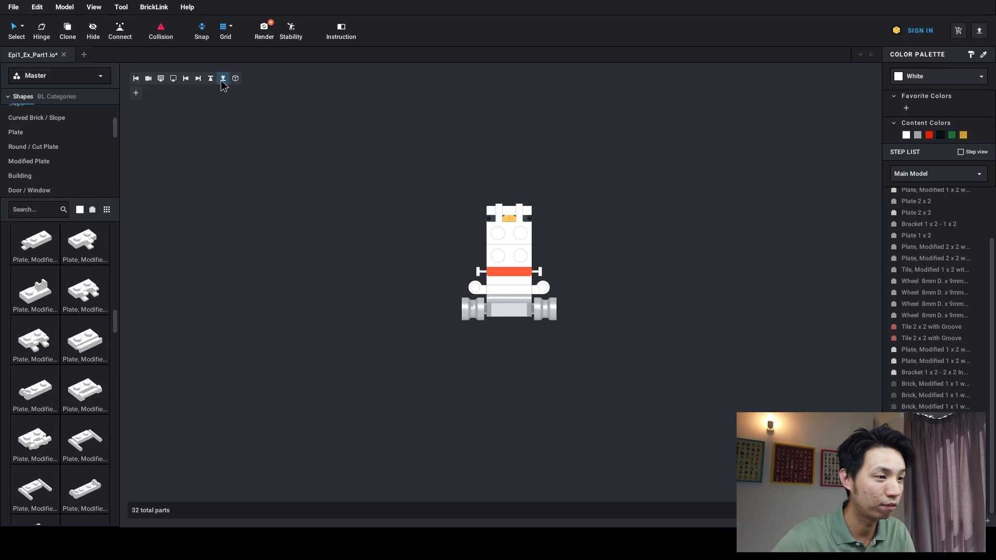
pyautogui.click(223, 82)
pyautogui.moveTo(398, 344); pyautogui.dragTo(384, 324, button='right')
pyautogui.scroll(2, 413, 319)
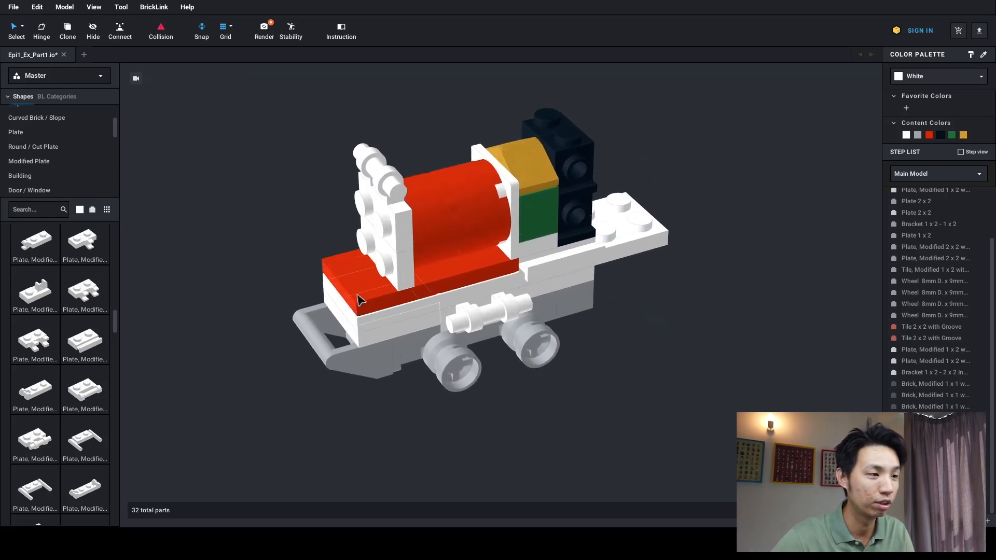
# Review the preset view orientations and their assigned numbers, and return to an angled view of the model
pyautogui.moveTo(138, 83)
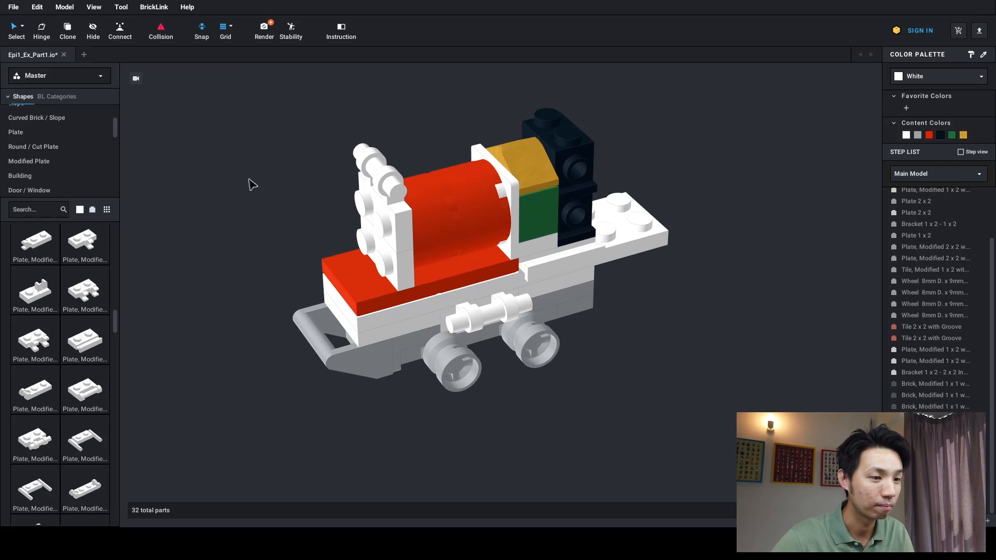
pyautogui.click(101, 13)
pyautogui.moveTo(155, 60)
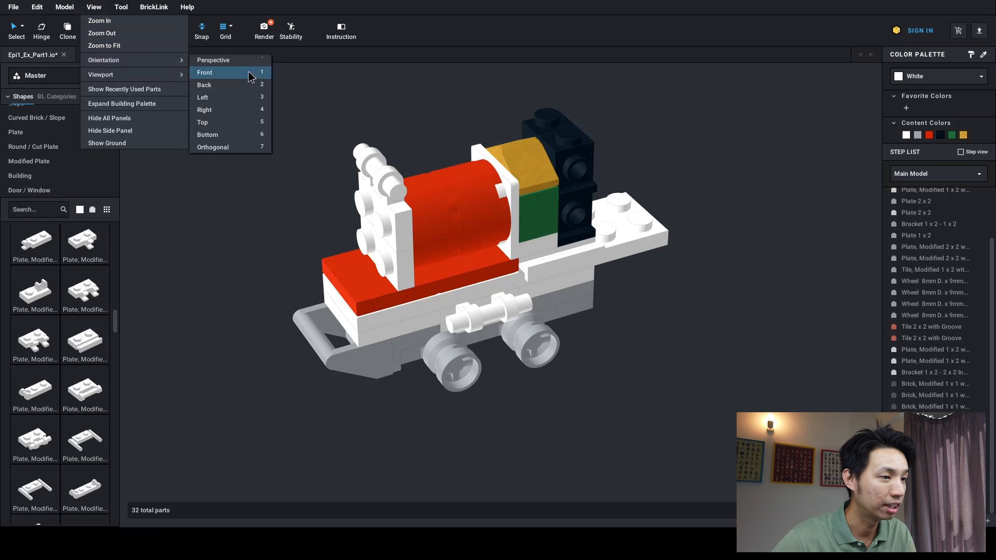
pyautogui.click(235, 128)
pyautogui.moveTo(423, 244); pyautogui.dragTo(341, 216, button='right')
pyautogui.moveTo(449, 263); pyautogui.dragTo(471, 263, button='middle')
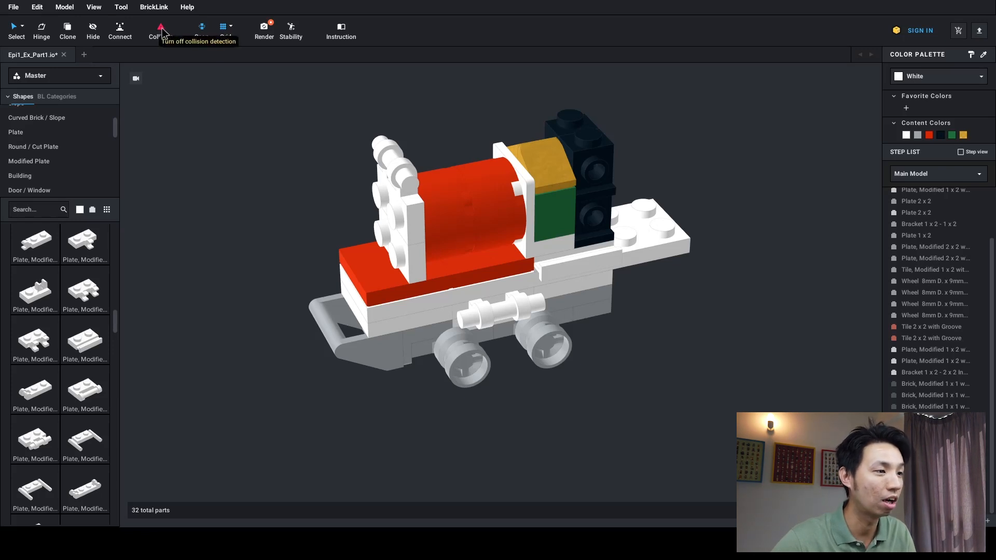
pyautogui.moveTo(256, 162); pyautogui.dragTo(248, 172, button='middle')
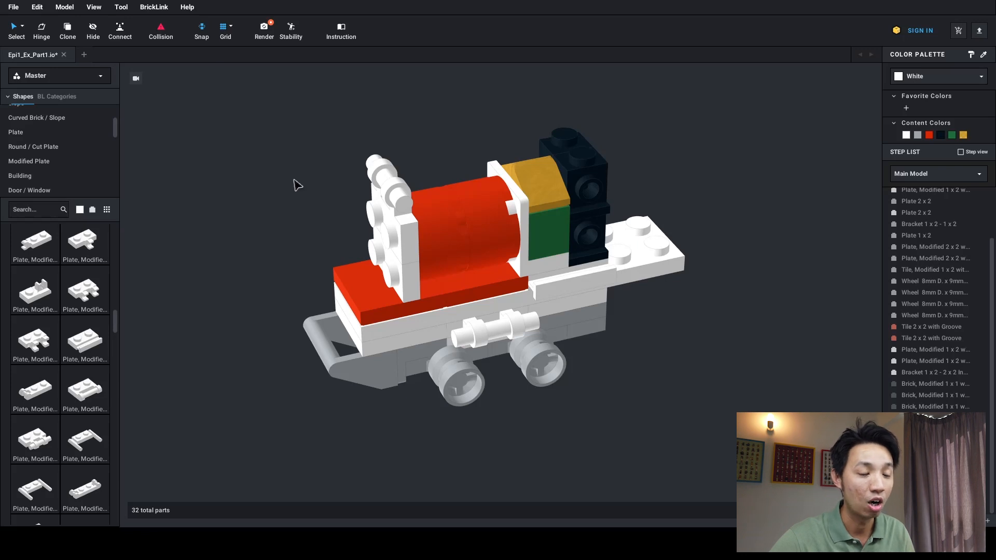
pyautogui.moveTo(297, 185); pyautogui.dragTo(280, 178, button='right')
pyautogui.moveTo(320, 243); pyautogui.dragTo(354, 227, button='right')
pyautogui.moveTo(415, 262); pyautogui.dragTo(407, 247, button='right')
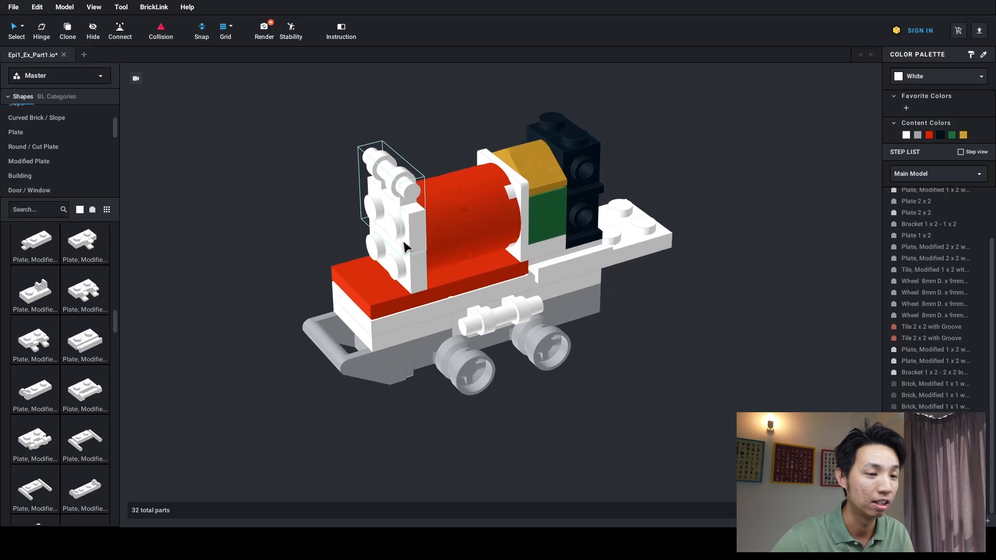
pyautogui.moveTo(312, 236); pyautogui.dragTo(366, 240, button='right')
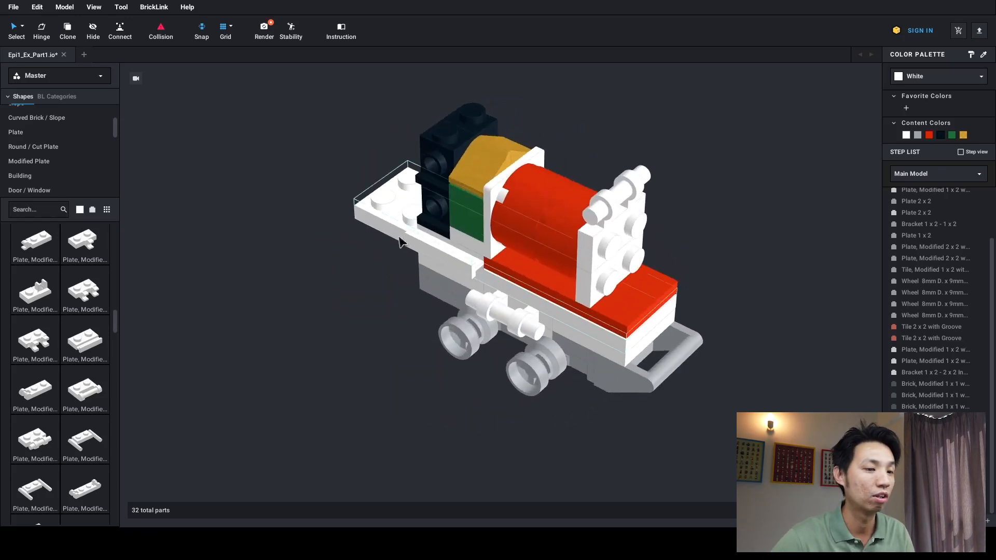
pyautogui.moveTo(406, 268); pyautogui.dragTo(382, 271, button='middle')
pyautogui.moveTo(399, 270); pyautogui.dragTo(430, 244, button='right')
pyautogui.scroll(1, 429, 239)
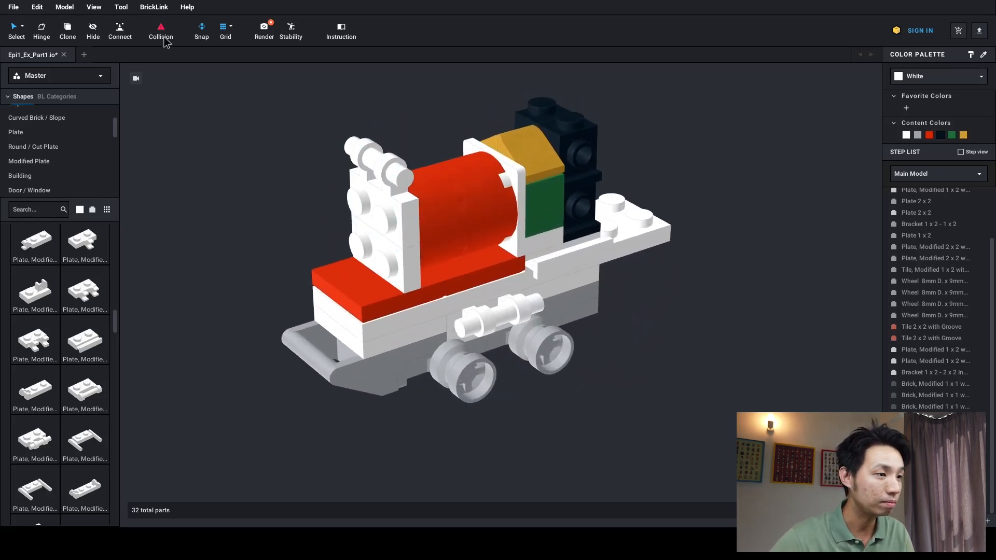
# Turn off snapping and collision detection and shift the front red round brick so it overlaps the brick behind it
pyautogui.moveTo(248, 181); pyautogui.dragTo(233, 181, button='right')
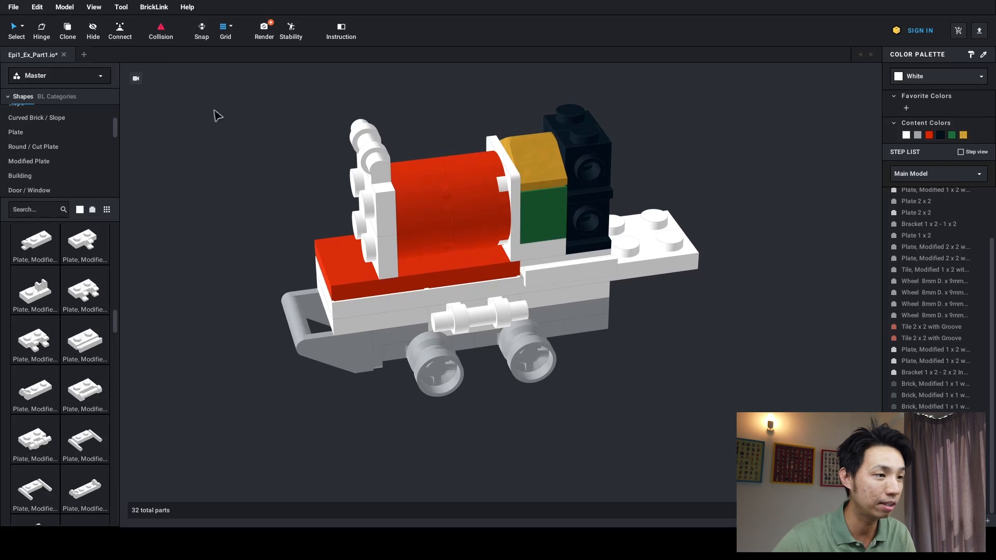
pyautogui.moveTo(435, 206); pyautogui.dragTo(463, 253)
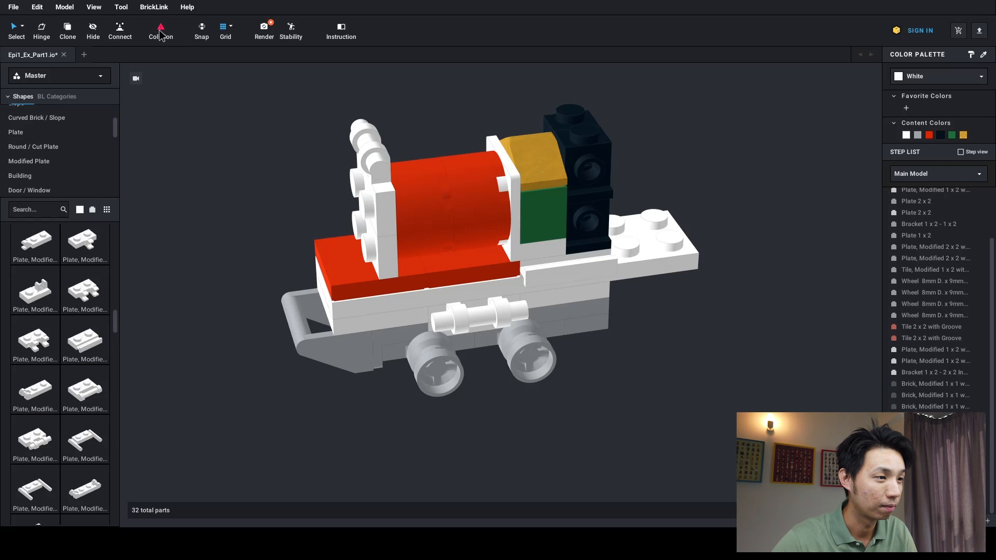
pyautogui.moveTo(429, 216); pyautogui.dragTo(465, 264)
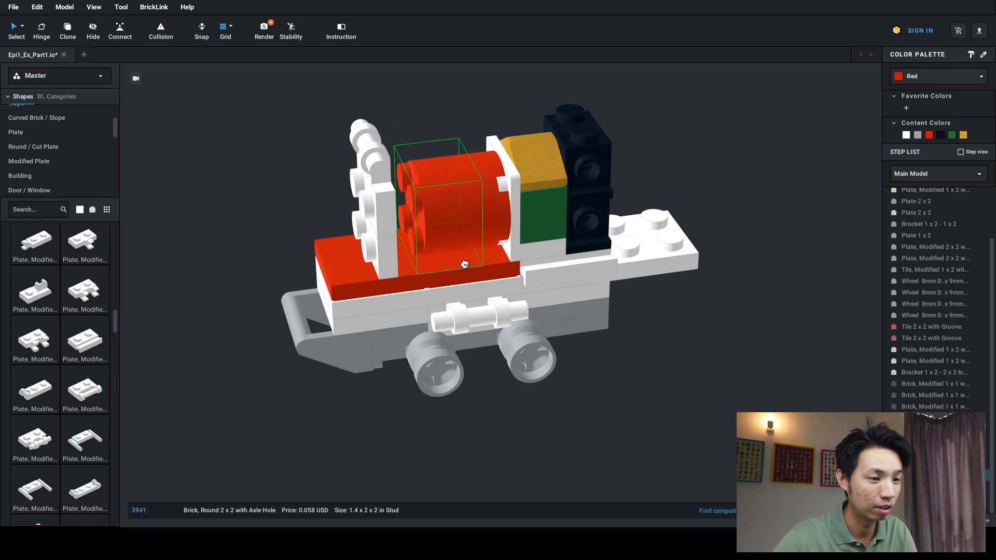
pyautogui.click(212, 176)
pyautogui.moveTo(210, 172); pyautogui.dragTo(212, 175, button='right')
pyautogui.moveTo(279, 183); pyautogui.dragTo(264, 185, button='middle')
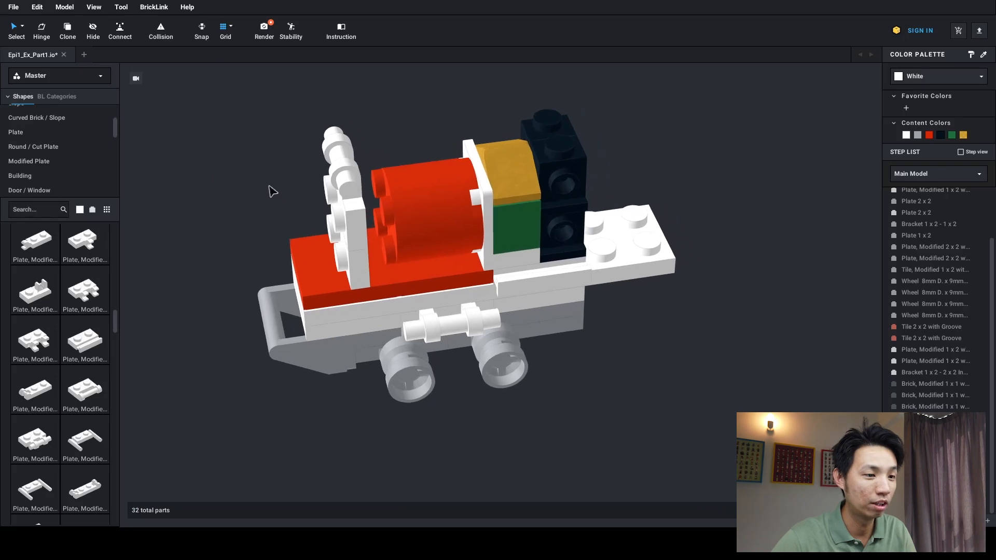
pyautogui.moveTo(285, 191); pyautogui.dragTo(355, 196, button='right')
pyautogui.moveTo(354, 196); pyautogui.dragTo(389, 184, button='middle')
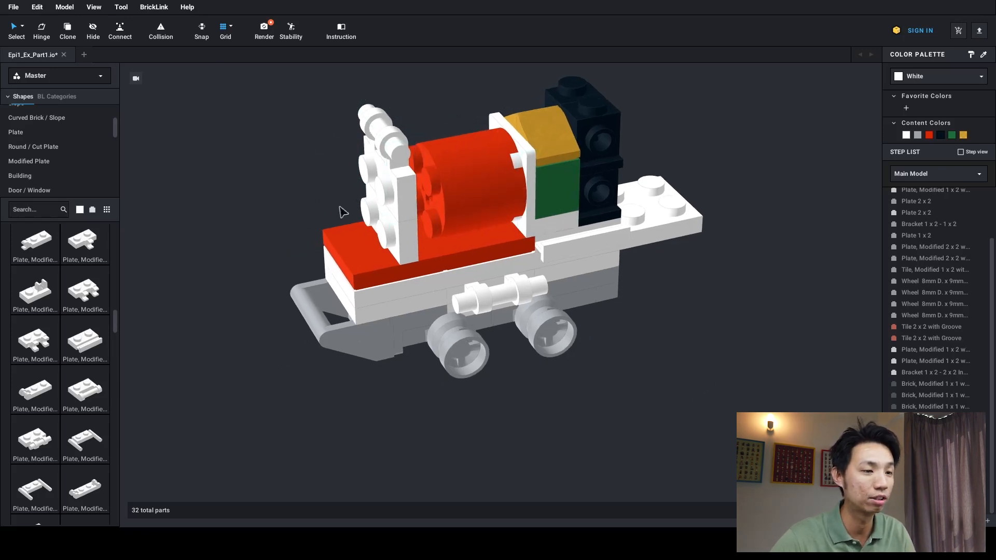
pyautogui.scroll(2, 285, 174)
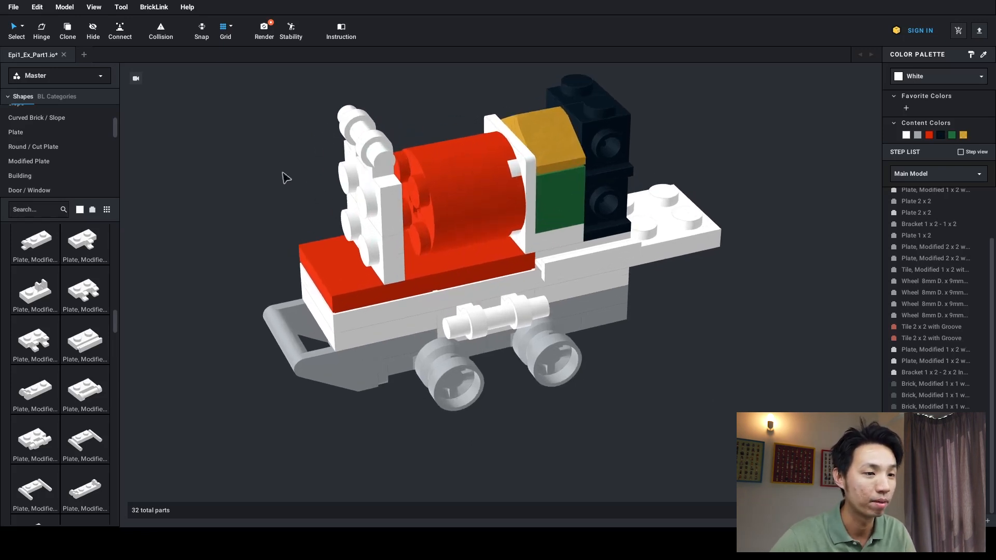
# Turn collision detection and snapping back on and return the shifted red round brick to its original position
pyautogui.click(161, 35)
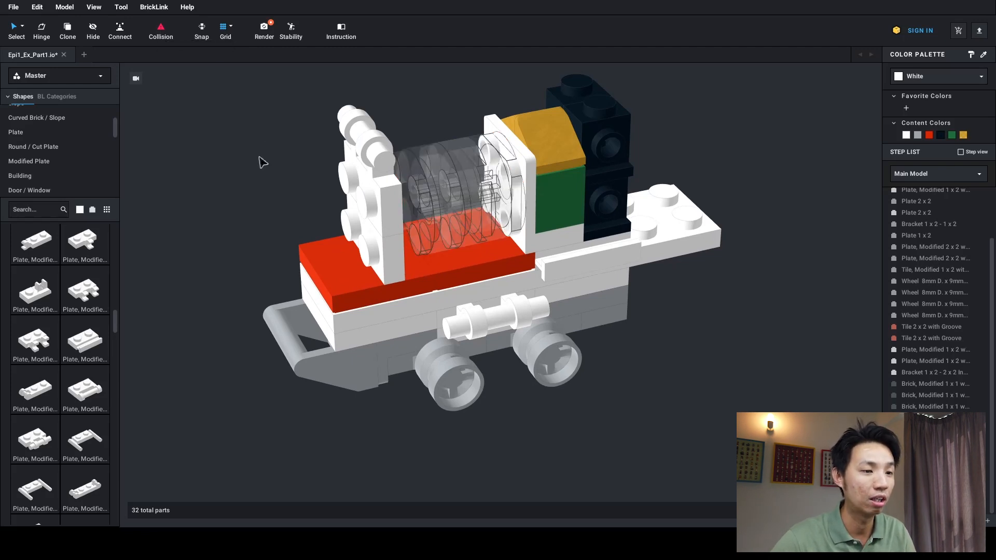
pyautogui.moveTo(259, 157); pyautogui.dragTo(253, 157, button='right')
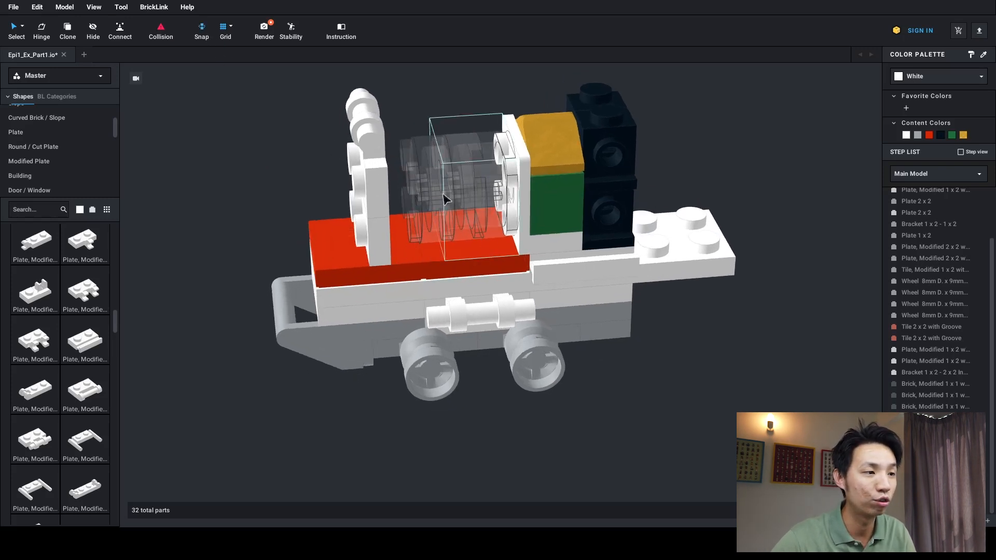
pyautogui.moveTo(283, 172); pyautogui.dragTo(256, 178, button='right')
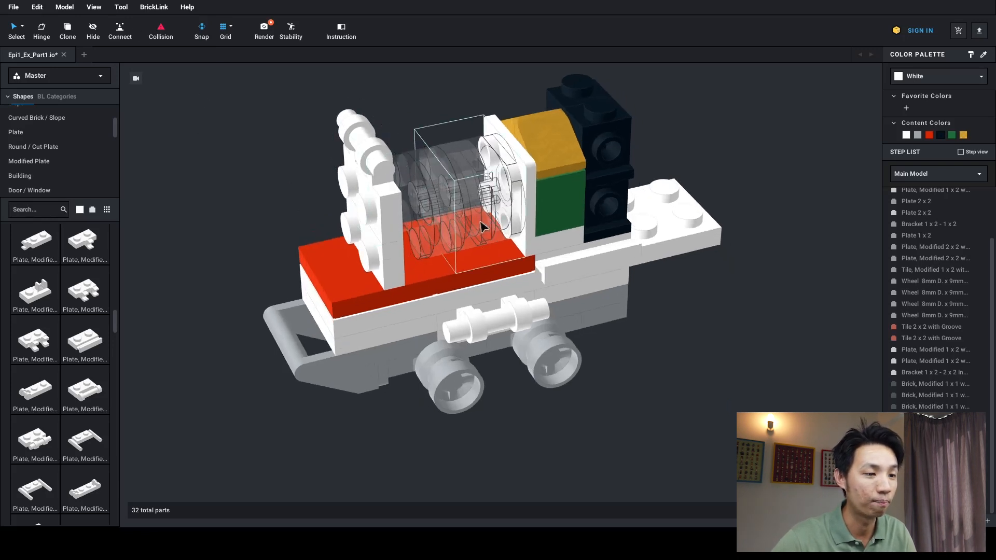
pyautogui.moveTo(207, 171); pyautogui.dragTo(220, 178, button='right')
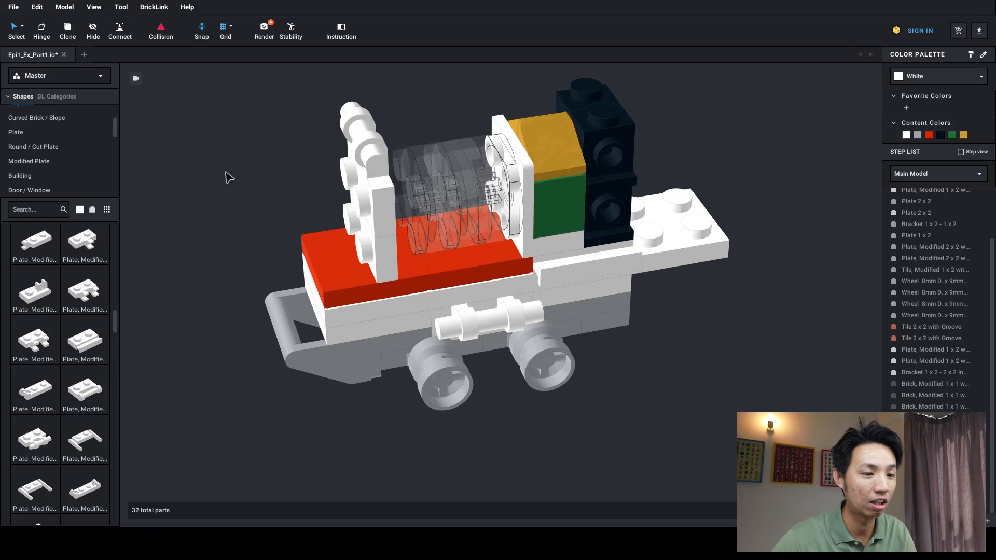
pyautogui.click(428, 214)
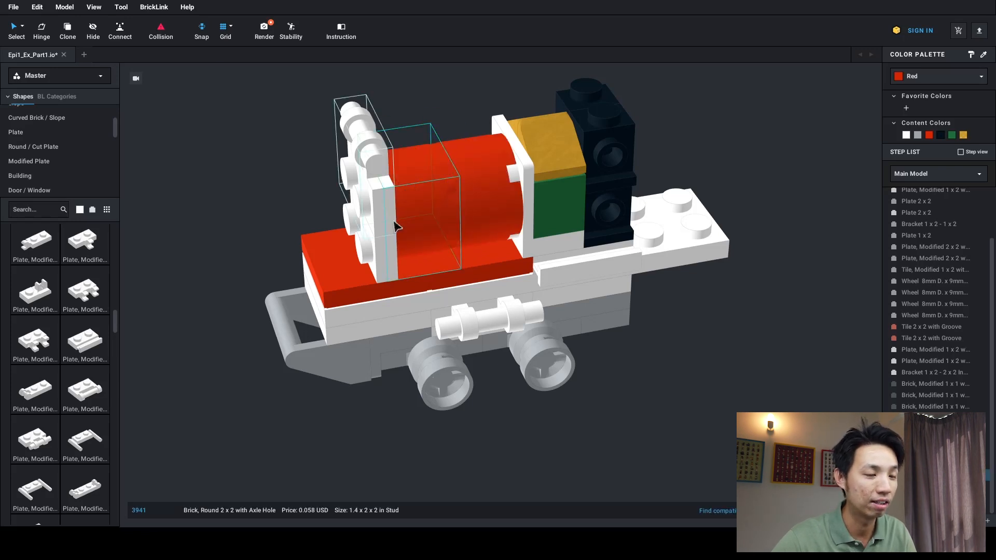
pyautogui.click(211, 182)
pyautogui.moveTo(252, 197); pyautogui.dragTo(256, 200, button='right')
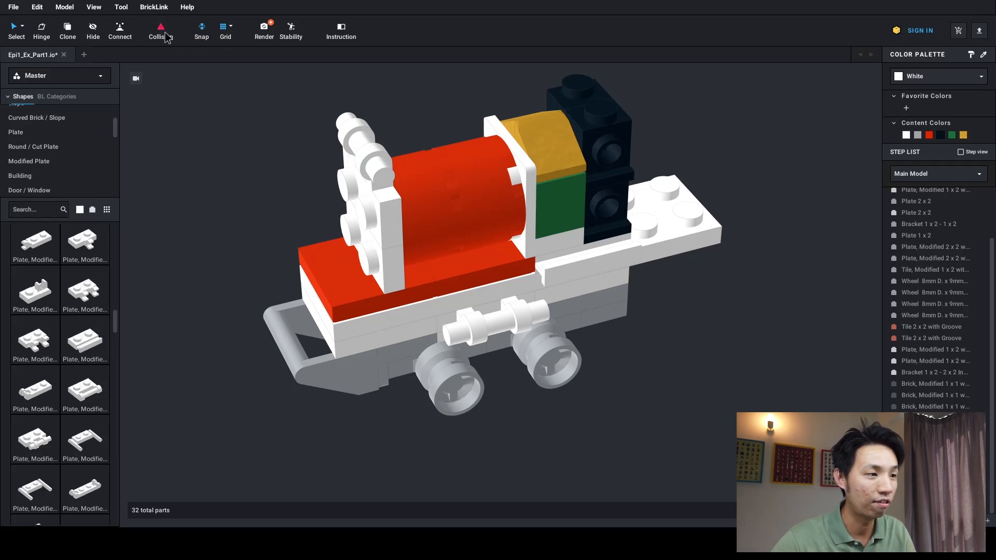
# Attach a 2 x 2 round plate from the Round / Cut Plate shapes to the studs at the boiler's front
pyautogui.moveTo(207, 157); pyautogui.dragTo(223, 197, button='right')
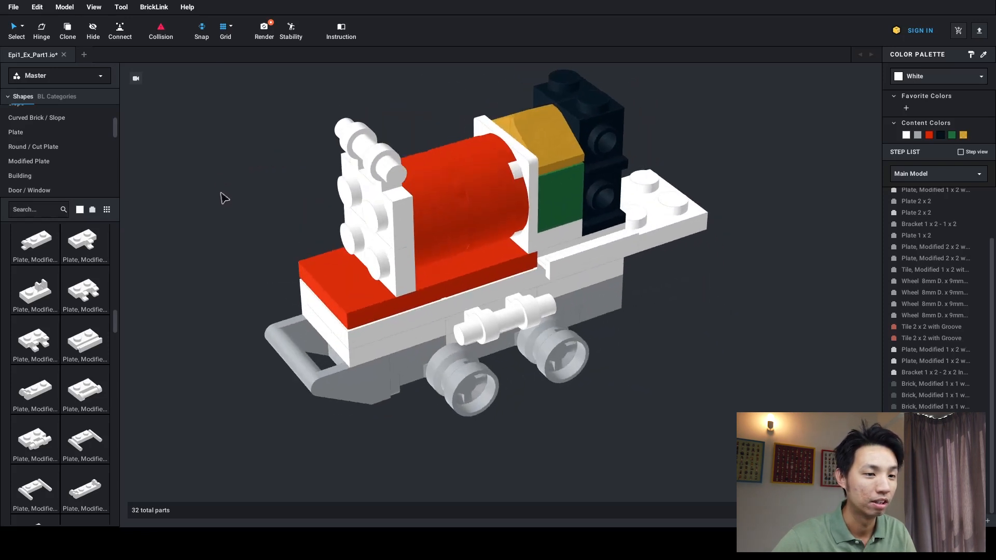
pyautogui.scroll(-2, 229, 245)
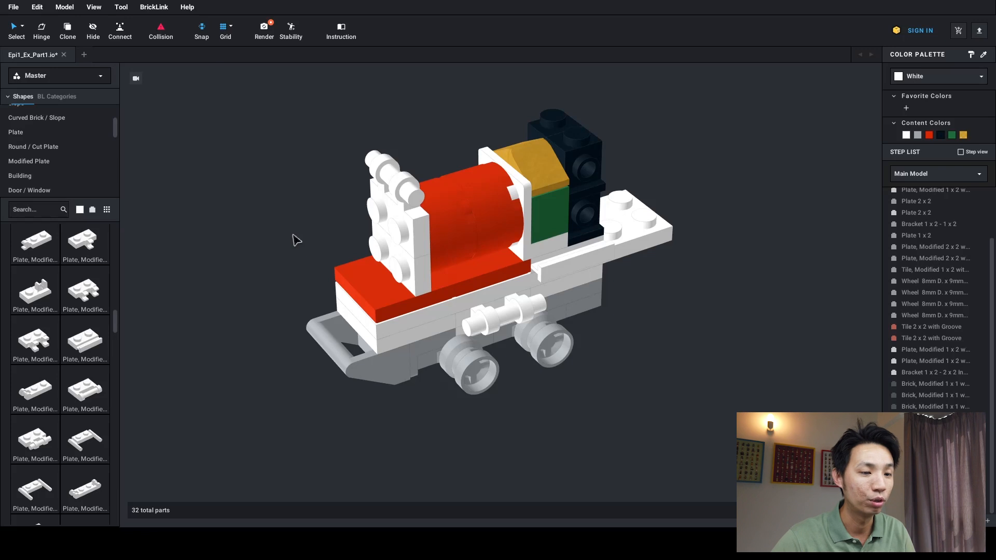
pyautogui.moveTo(291, 237); pyautogui.dragTo(285, 237, button='right')
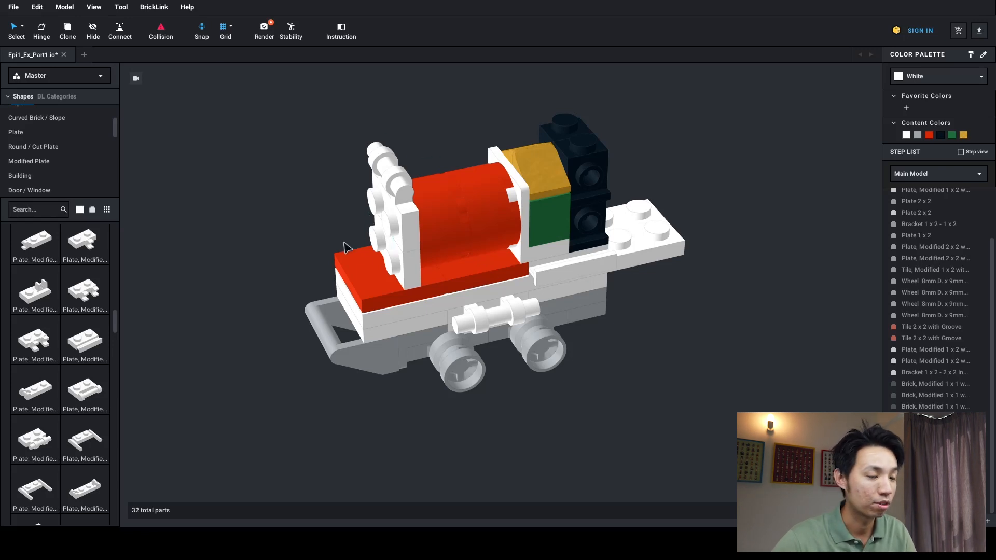
pyautogui.moveTo(351, 221); pyautogui.dragTo(356, 227, button='right')
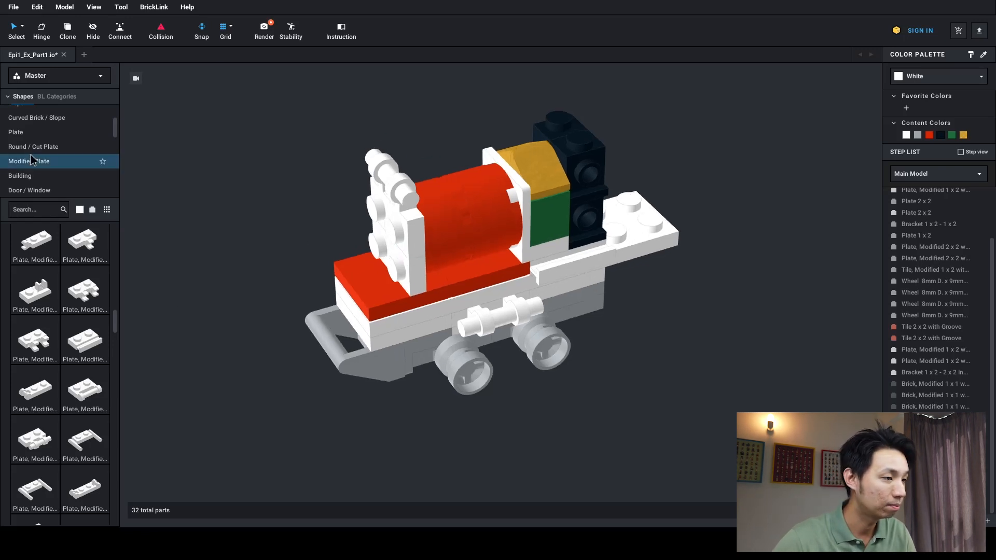
pyautogui.click(55, 148)
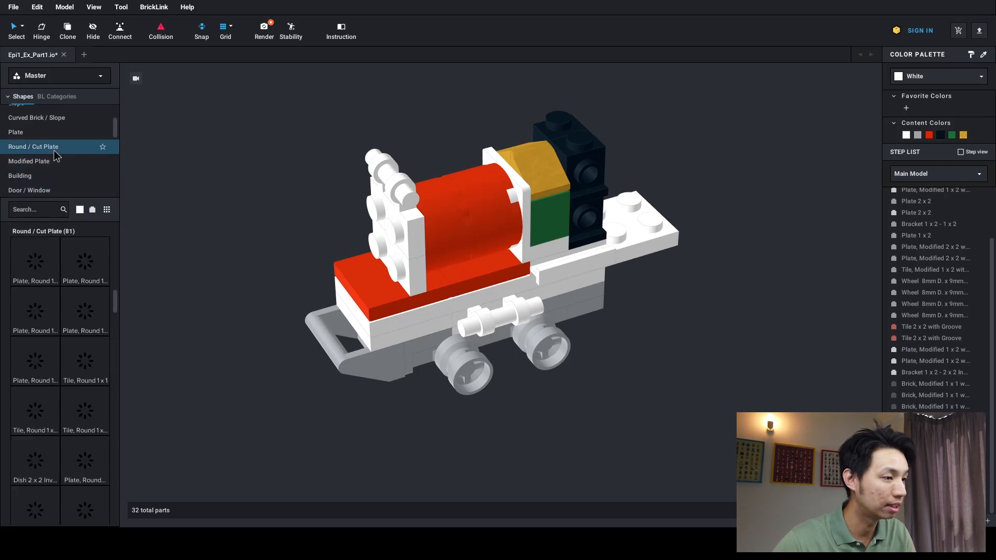
pyautogui.scroll(-3, 73, 331)
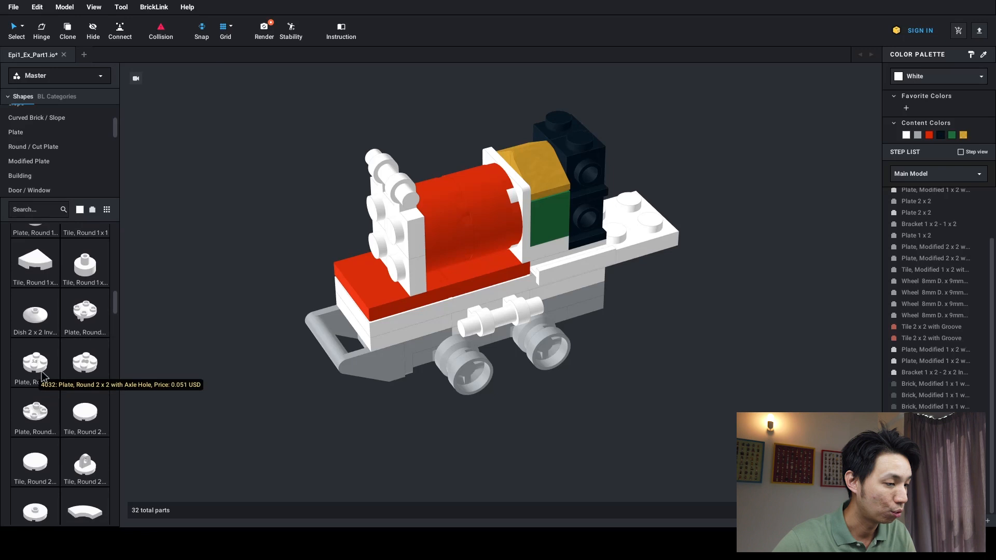
pyautogui.moveTo(83, 365); pyautogui.dragTo(383, 239)
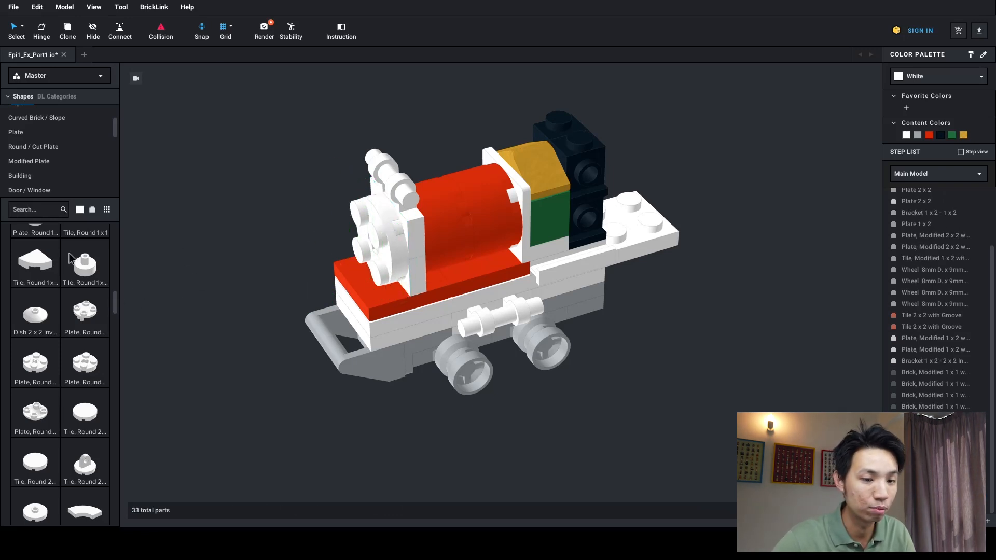
# Add a Plate, Round 1 x 1 Straight Side and centre it on the front of the 2 x 2 round plate
pyautogui.scroll(7, 62, 306)
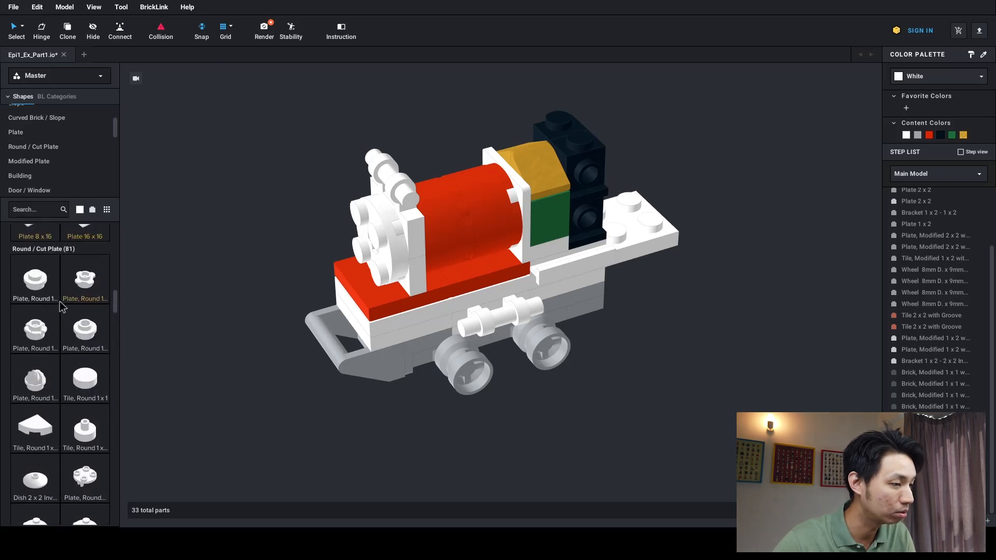
pyautogui.moveTo(40, 297); pyautogui.dragTo(378, 239)
pyautogui.click(369, 247)
pyautogui.moveTo(268, 258); pyautogui.dragTo(340, 255, button='right')
pyautogui.press('Escape')
pyautogui.moveTo(593, 246); pyautogui.dragTo(477, 238, button='middle')
pyautogui.moveTo(478, 238); pyautogui.dragTo(524, 246, button='right')
pyautogui.scroll(5, 521, 248)
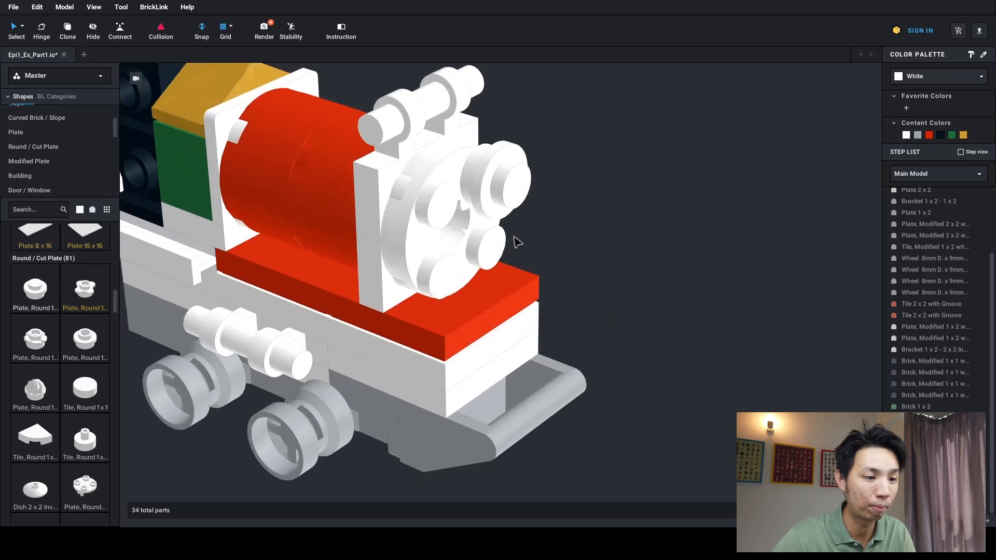
pyautogui.click(472, 256)
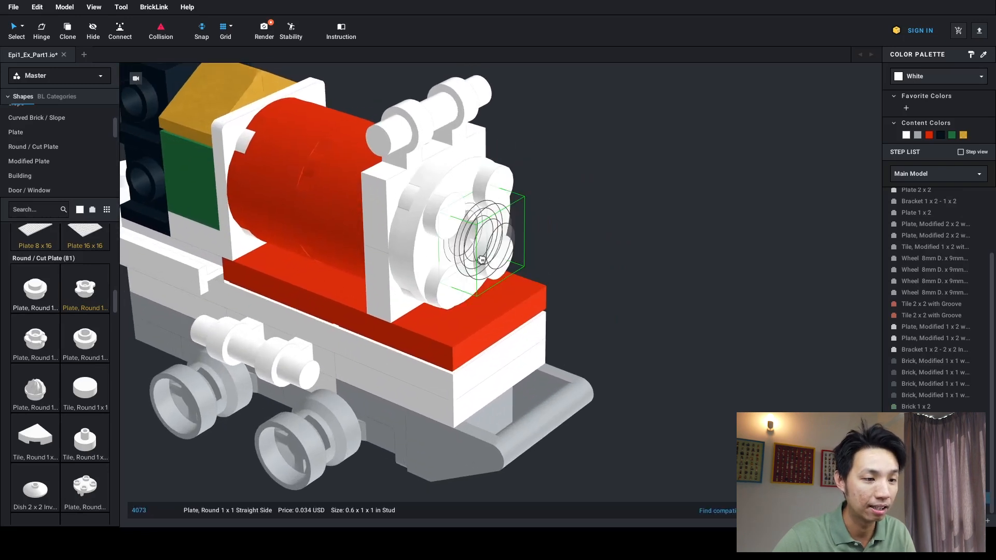
pyautogui.click(606, 267)
pyautogui.moveTo(607, 267); pyautogui.dragTo(580, 261, button='right')
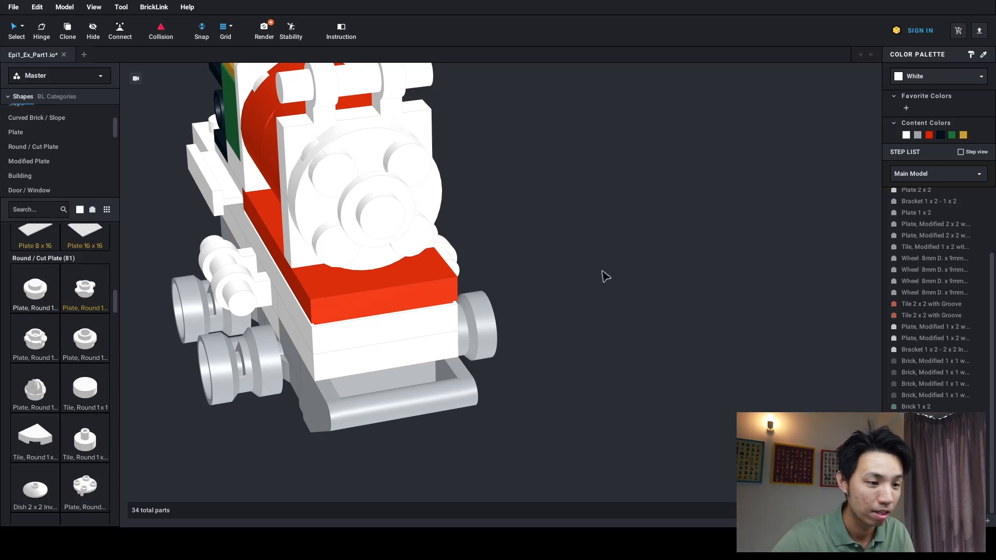
# Recolour the 1 x 1 and 2 x 2 round plates at the boiler's front red
pyautogui.moveTo(532, 270); pyautogui.dragTo(370, 294, button='right')
pyautogui.click(375, 292)
pyautogui.keyDown('shift'); pyautogui.click(477, 311); pyautogui.keyUp('shift')
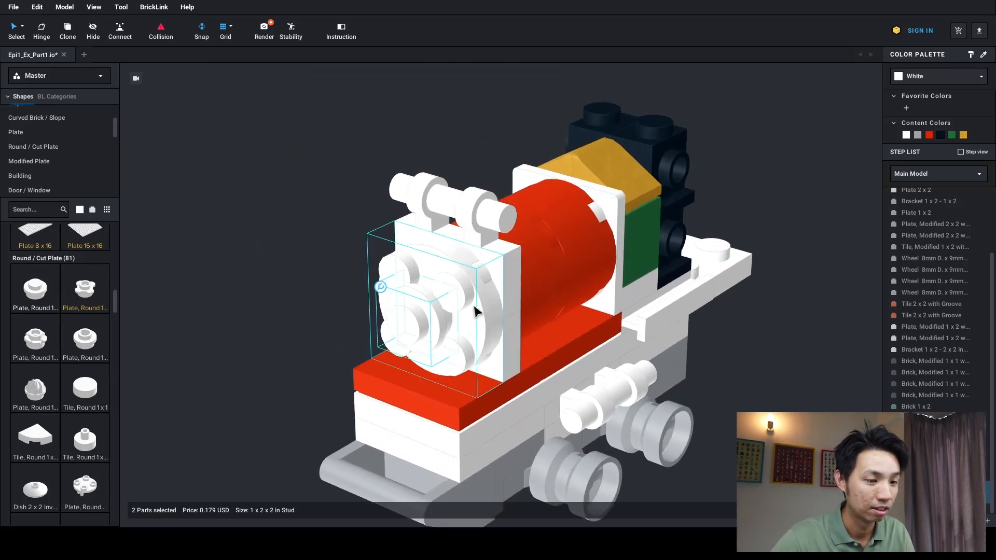
pyautogui.click(929, 135)
pyautogui.moveTo(663, 317); pyautogui.dragTo(629, 213, button='middle')
pyautogui.moveTo(629, 213); pyautogui.dragTo(604, 220, button='right')
pyautogui.scroll(-3, 625, 215)
pyautogui.scroll(-1, 622, 209)
pyautogui.click(723, 356)
pyautogui.moveTo(665, 227); pyautogui.dragTo(656, 234, button='middle')
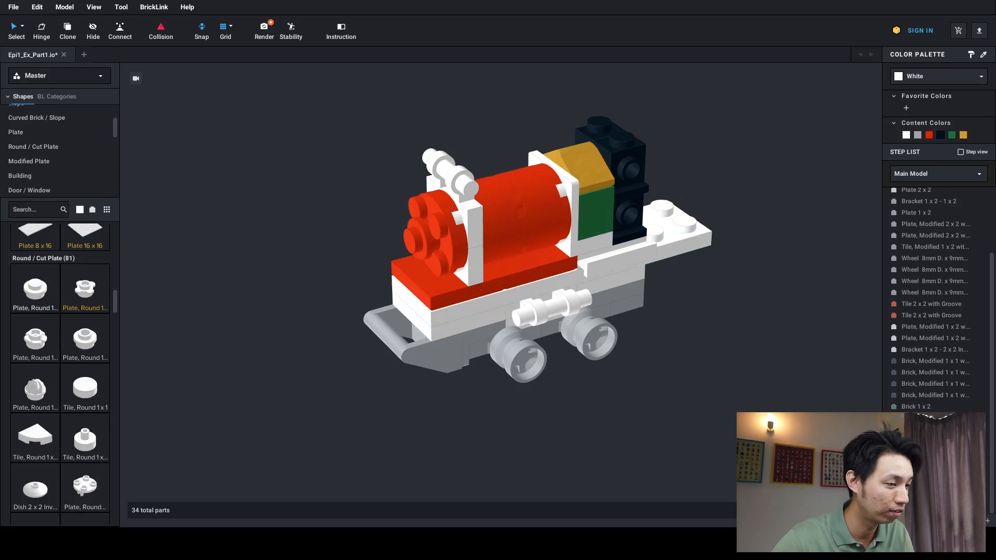
# Place one Dish 2 x 2 Inverted (Radar) at the boiler's front, overlapping the red round plates
pyautogui.scroll(-3, 45, 413)
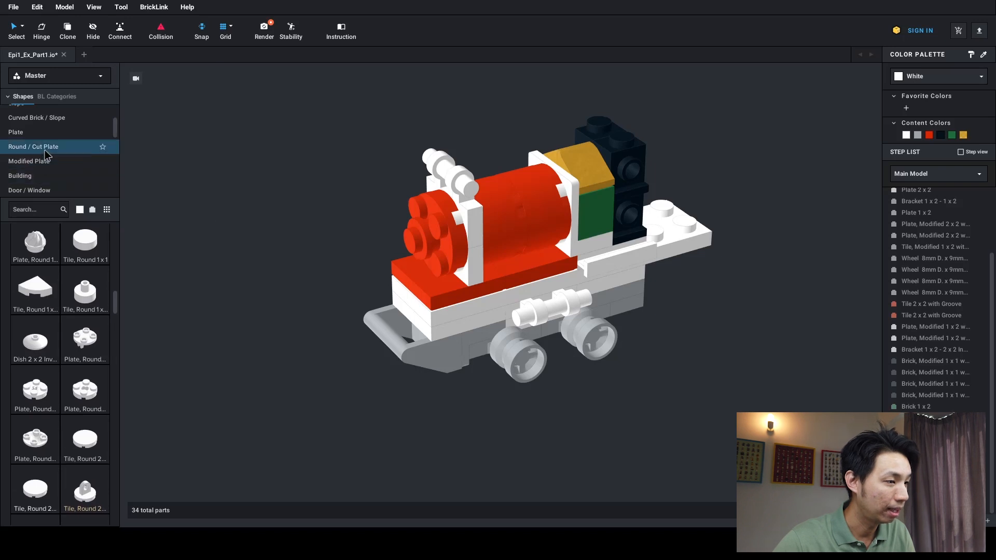
pyautogui.scroll(-1, 45, 309)
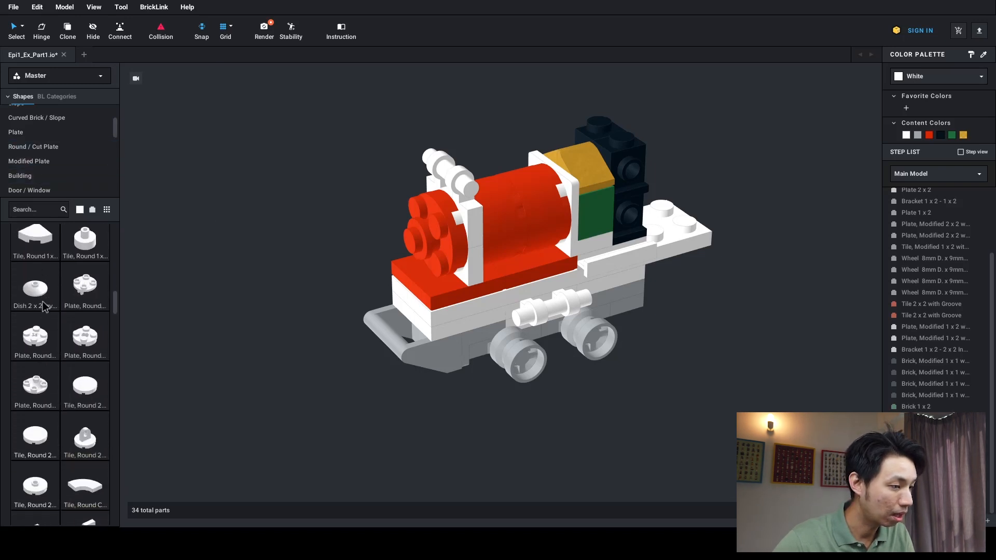
pyautogui.moveTo(45, 296); pyautogui.dragTo(504, 230)
pyautogui.moveTo(503, 230); pyautogui.dragTo(514, 231, button='right')
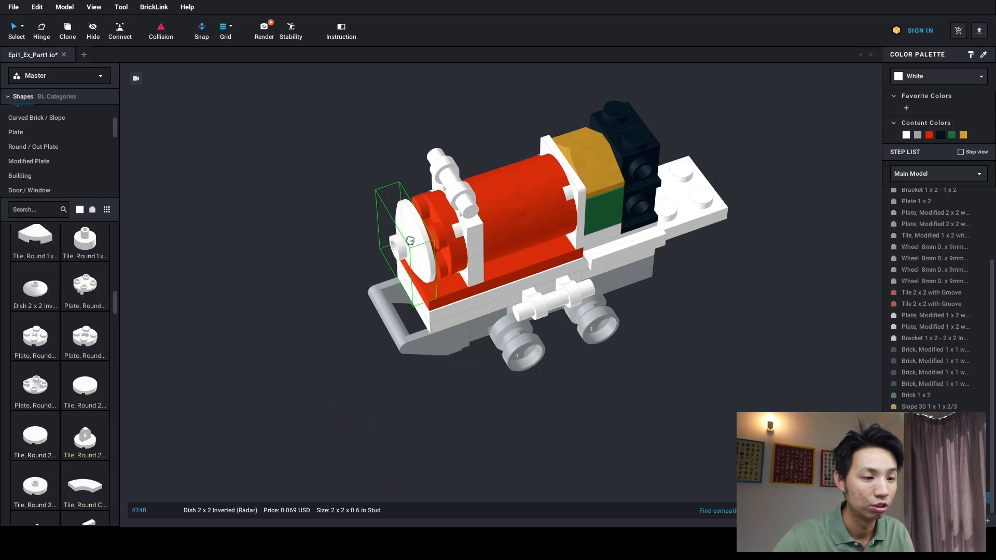
pyautogui.moveTo(410, 240); pyautogui.dragTo(409, 235, button='right')
pyautogui.moveTo(366, 256); pyautogui.dragTo(353, 234, button='middle')
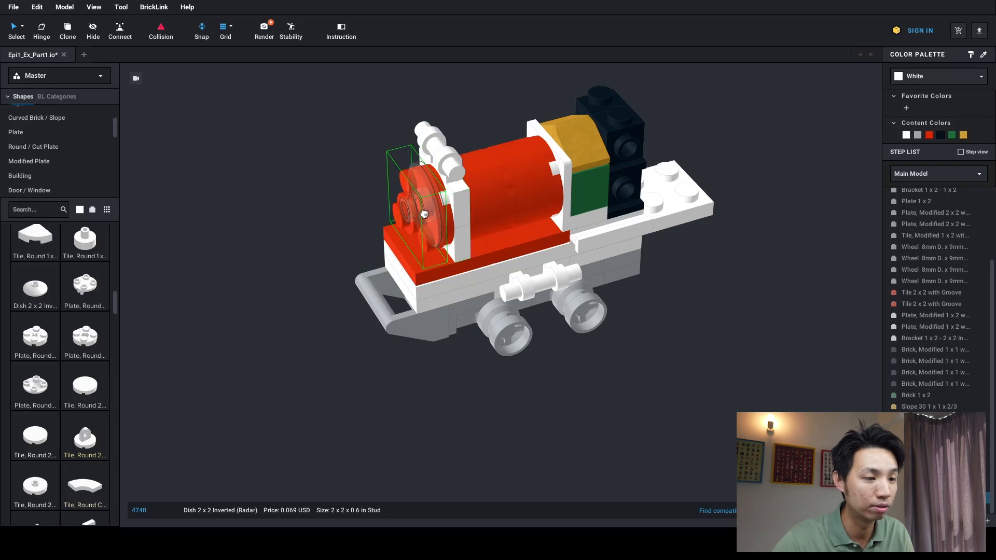
pyautogui.click(424, 214)
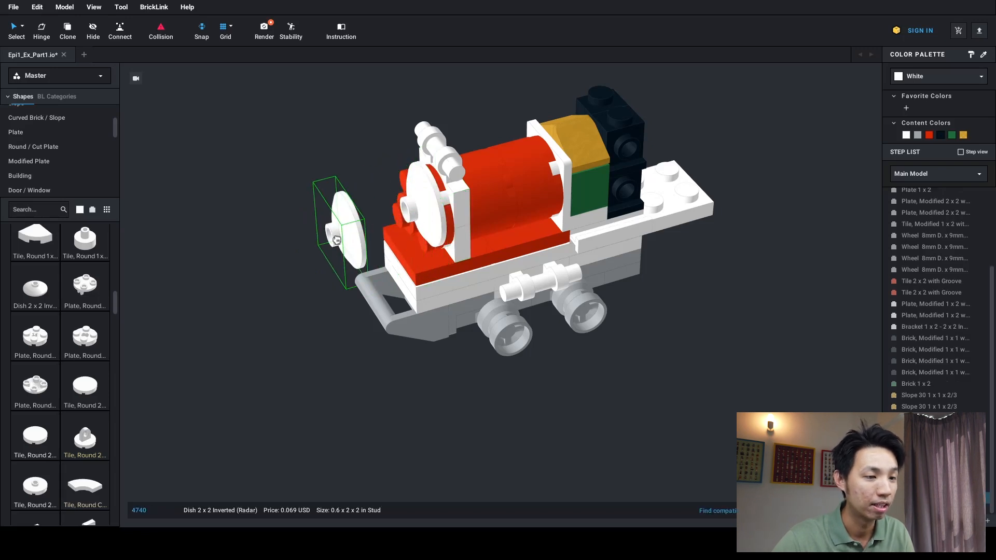
pyautogui.press('Escape')
pyautogui.scroll(-3, 451, 249)
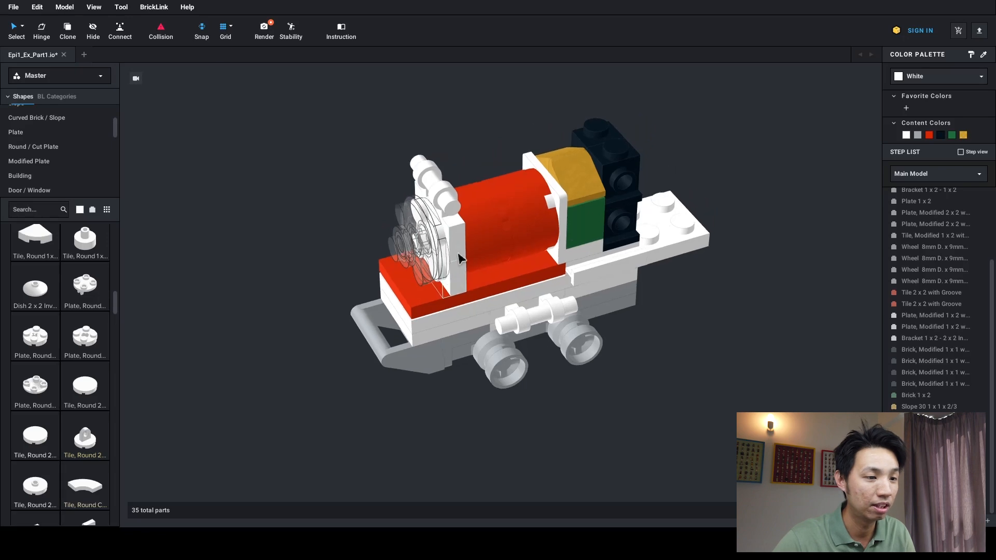
# Delete the colliding Dish 2 x 2 Inverted (Radar) that overlaps the red round plates at the boiler's front
pyautogui.scroll(5, 450, 250)
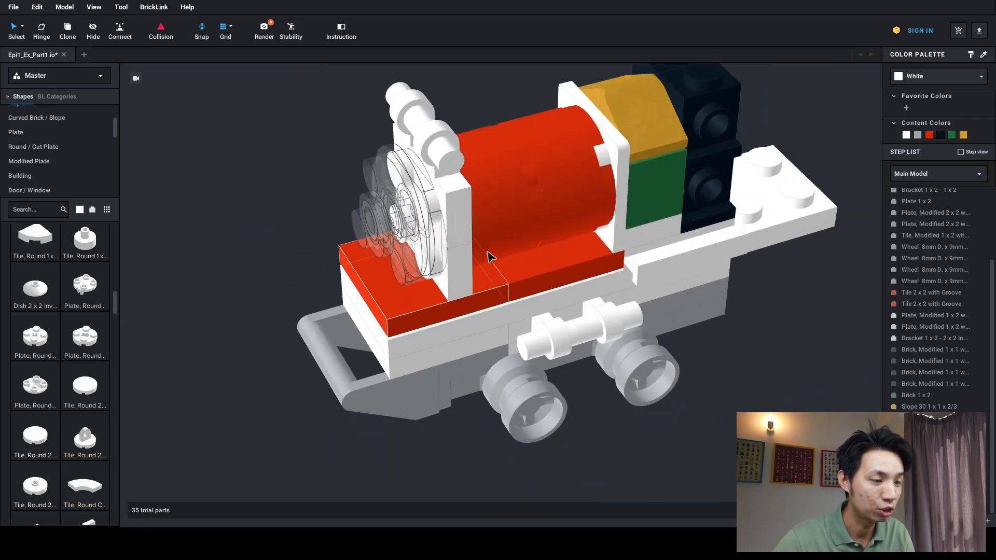
pyautogui.click(401, 258)
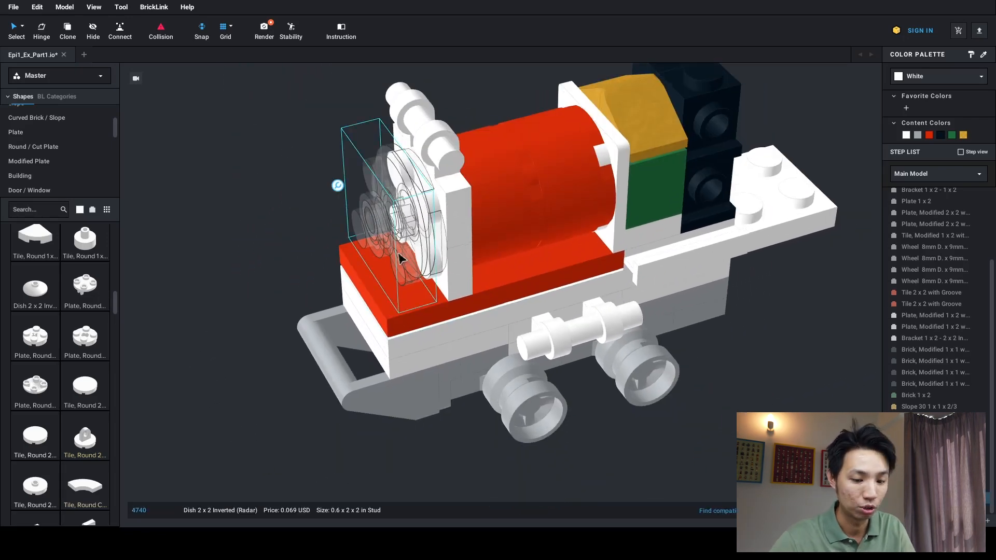
pyautogui.press('Delete')
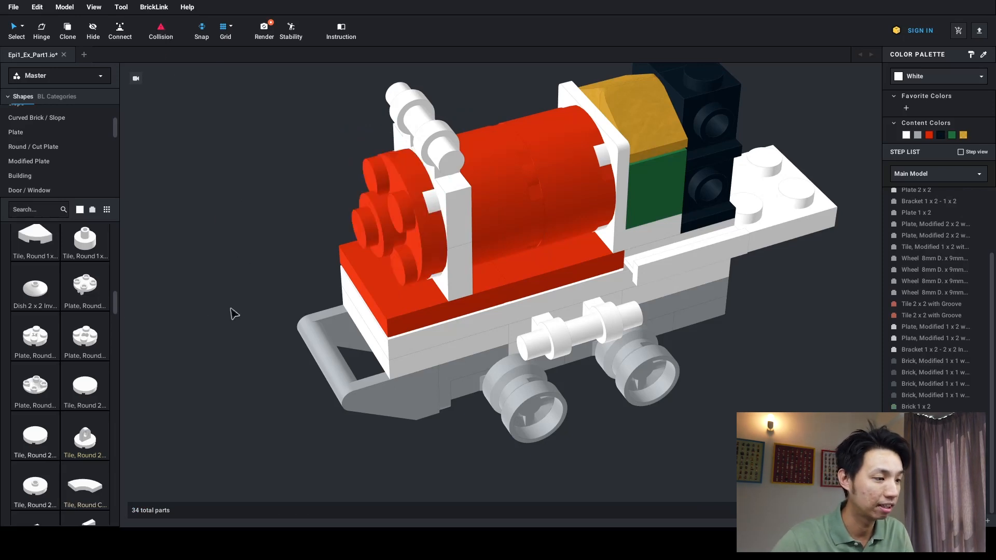
# Attach a new Dish 2 x 2 Inverted (Radar) in front of the red 1 x 1 round plate, clear of the other parts
pyautogui.moveTo(42, 290); pyautogui.dragTo(348, 234)
pyautogui.click(350, 235)
pyautogui.press('Escape')
pyautogui.moveTo(253, 262); pyautogui.dragTo(239, 246, button='right')
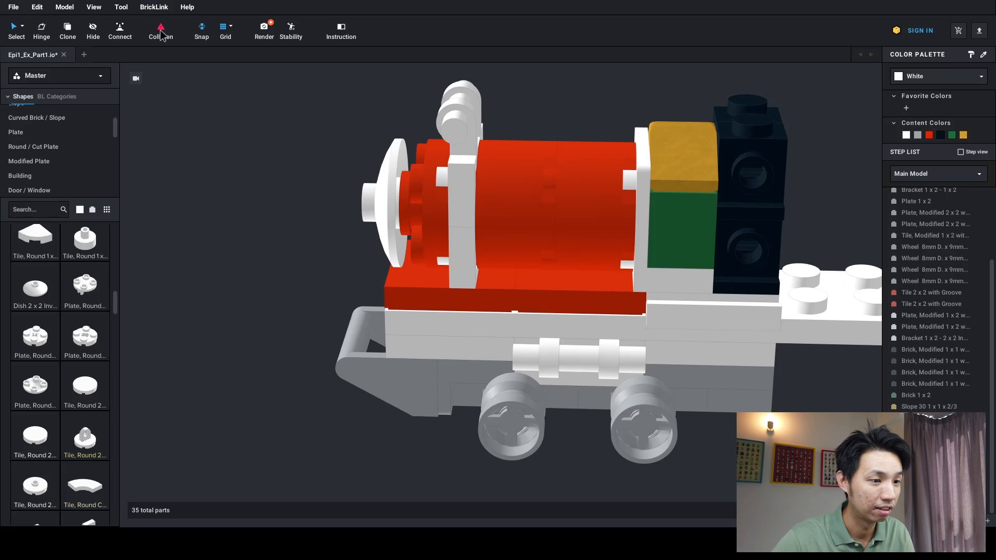
pyautogui.moveTo(238, 178)
pyautogui.mouseDown(button='right')
pyautogui.moveTo(269, 186)
pyautogui.moveTo(256, 186)
pyautogui.mouseUp(button='right')
pyautogui.scroll(-3, 256, 187)
pyautogui.scroll(2, 255, 186)
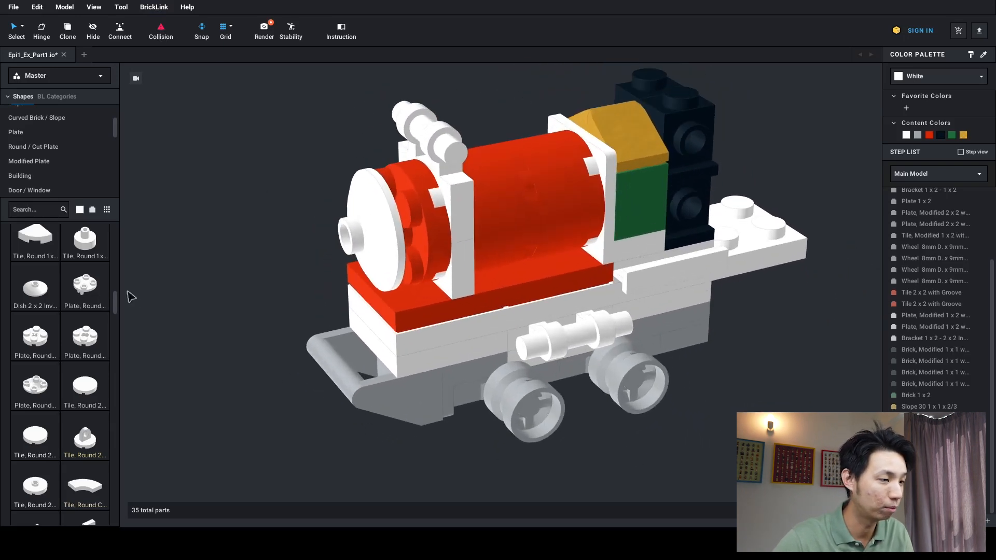
# Add a Plate, Round 1 x 1 Straight Side from the Round / Cut Plate shapes to the front of the white dish
pyautogui.scroll(5, 117, 300)
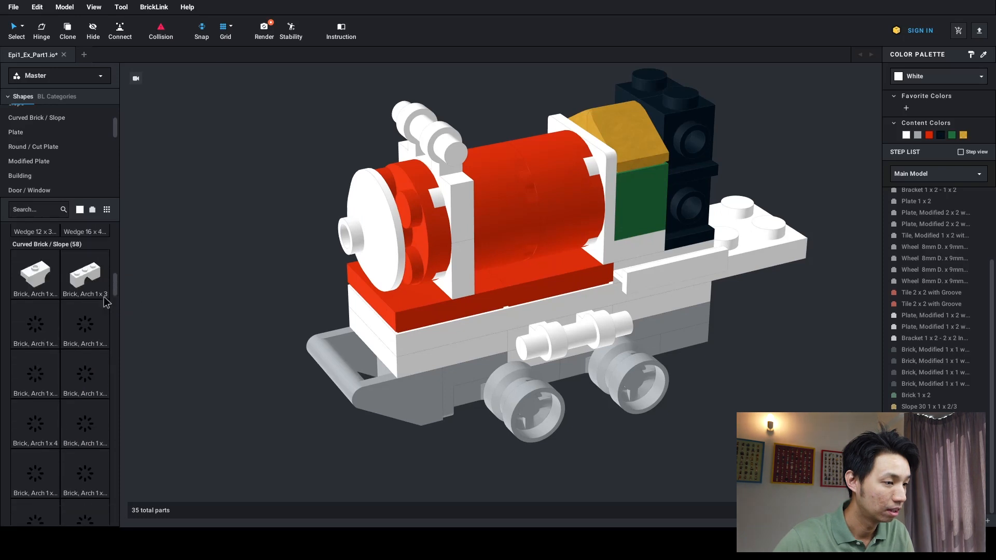
pyautogui.click(37, 147)
pyautogui.click(51, 272)
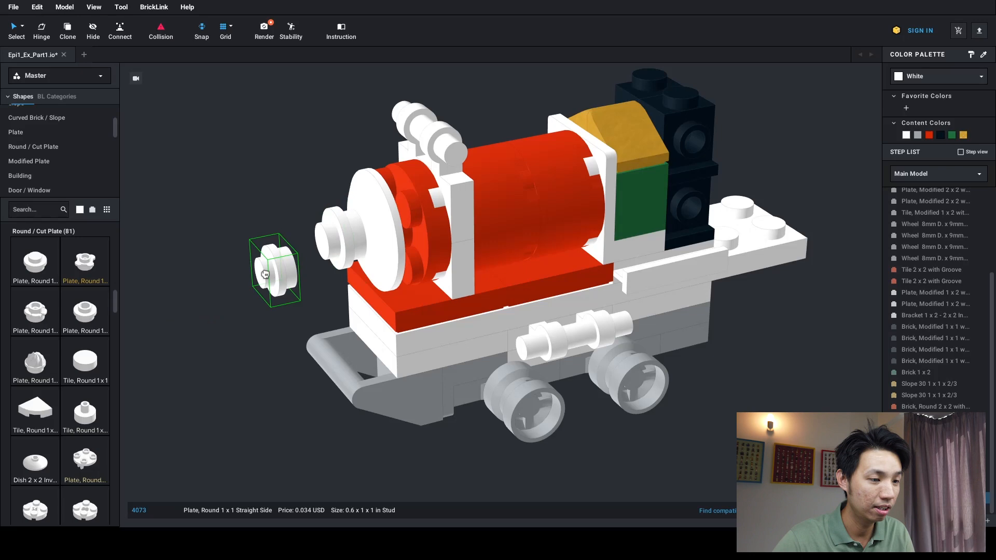
pyautogui.click(308, 251)
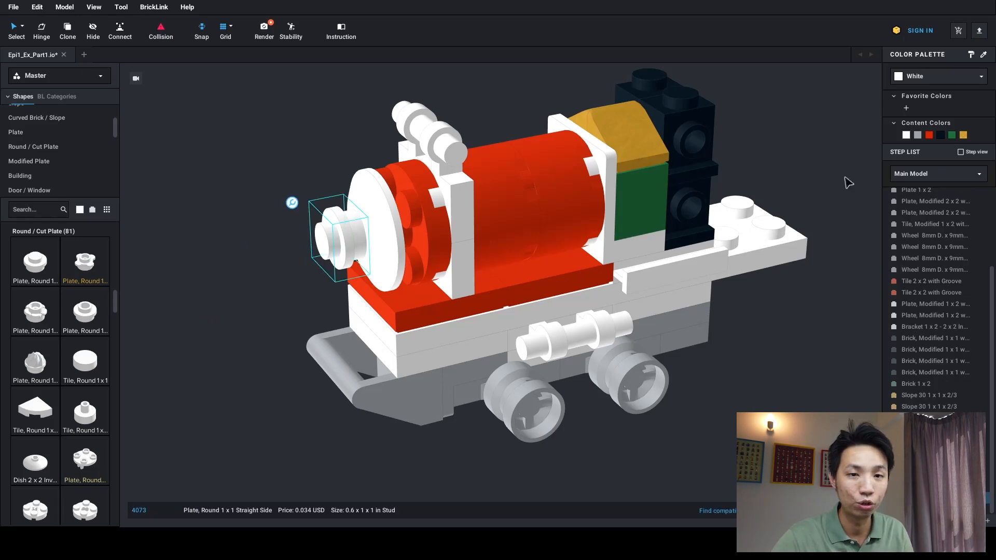
# Recolour the 1 x 1 round plate on the front of the dish gold, matching the roof slopes
pyautogui.click(963, 136)
pyautogui.click(742, 164)
pyautogui.scroll(3, 546, 255)
pyautogui.scroll(-5, 544, 255)
pyautogui.moveTo(546, 201); pyautogui.dragTo(526, 211, button='middle')
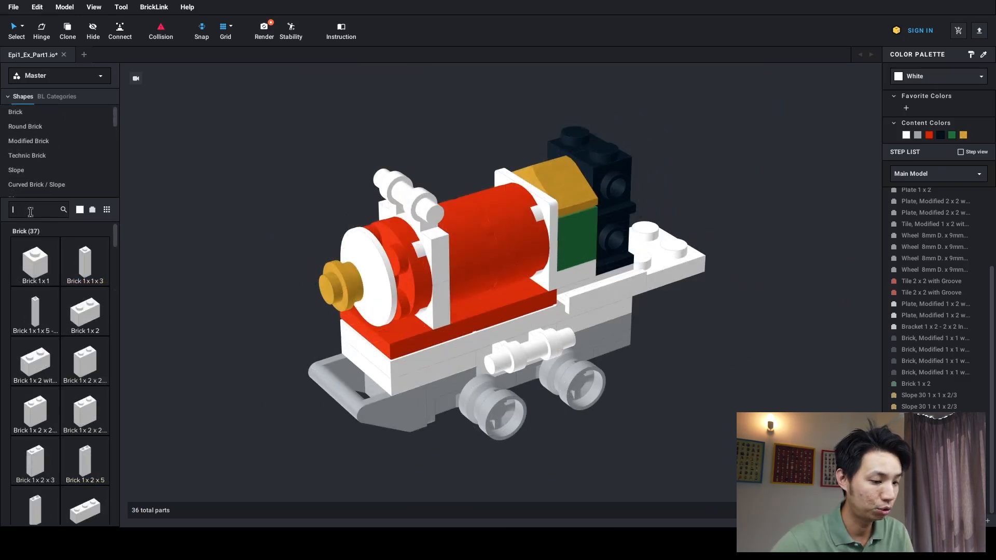
# Search the parts for "leg", turn a Leg Skeleton clip end down and fit it onto the white bar above the boiler's front
pyautogui.press('Return')
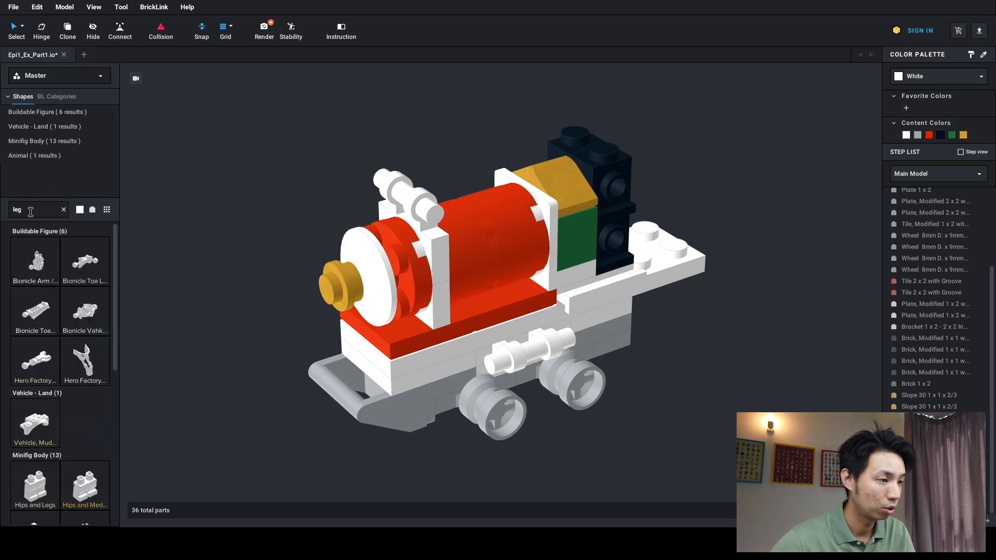
pyautogui.scroll(-3, 48, 374)
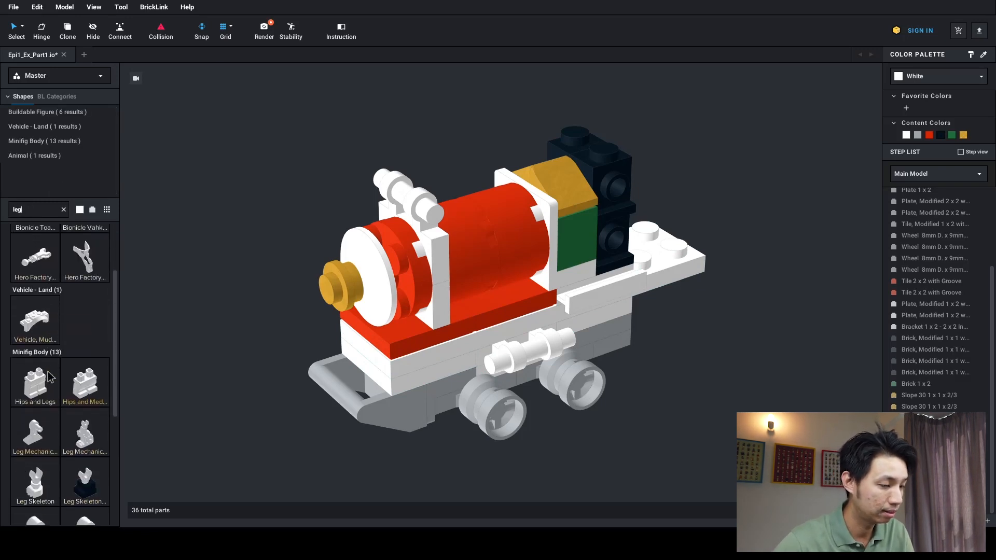
pyautogui.moveTo(41, 445); pyautogui.dragTo(214, 278)
pyautogui.press('Down')
pyautogui.press('Left')
pyautogui.press('Down')
pyautogui.press('Right')
pyautogui.press('Up')
pyautogui.moveTo(214, 277); pyautogui.dragTo(411, 185)
pyautogui.click(411, 185)
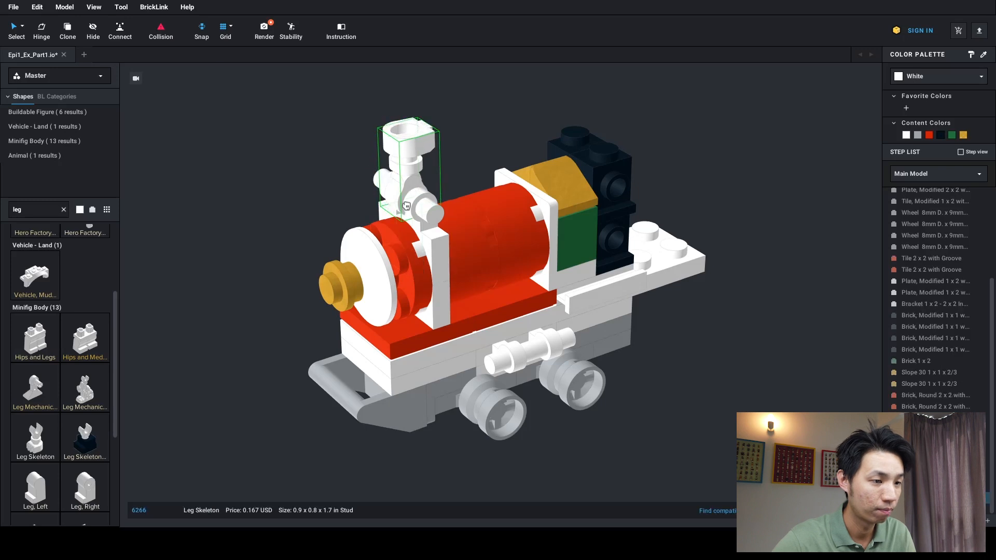
pyautogui.moveTo(411, 185); pyautogui.dragTo(405, 212, button='middle')
pyautogui.press('Escape')
pyautogui.scroll(-2, 273, 241)
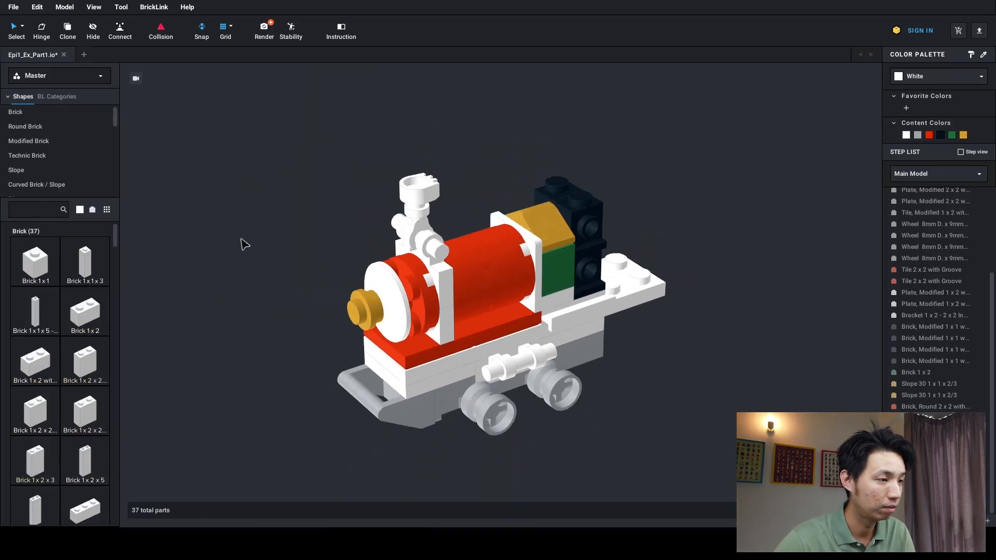
# Place a Cone 1 x 1 with Top Groove from the Round Brick shapes, wide end up, on top of the Leg Skeleton
pyautogui.click(40, 127)
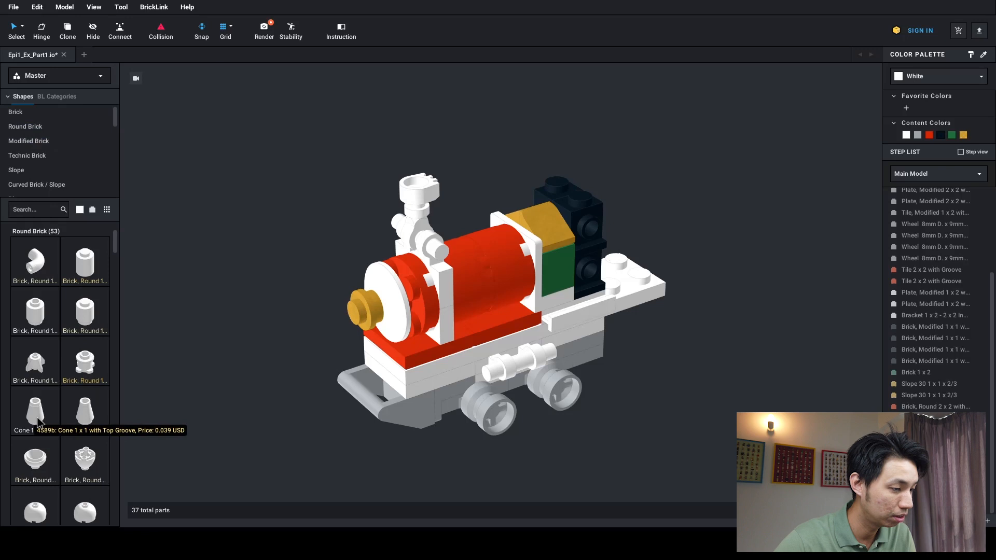
pyautogui.moveTo(45, 421); pyautogui.dragTo(412, 174)
pyautogui.click(413, 177)
pyautogui.press('Escape')
pyautogui.moveTo(299, 223); pyautogui.dragTo(282, 228, button='middle')
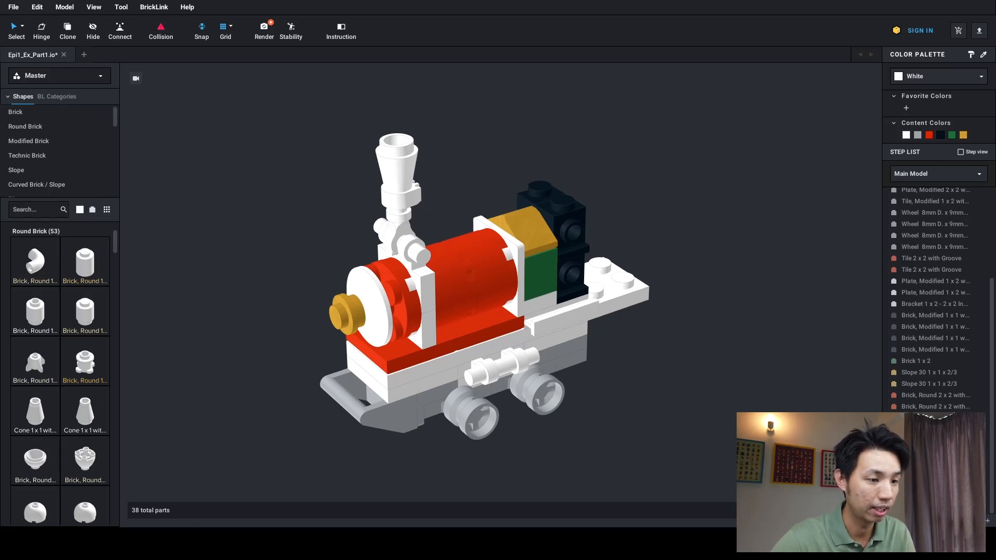
# Recolour the cone on top of the chimney gold
pyautogui.click(402, 180)
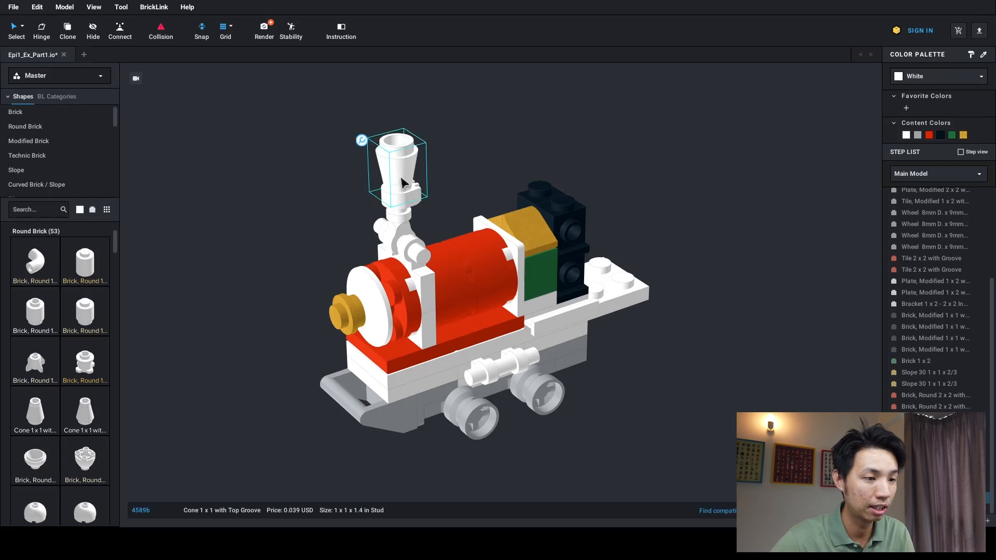
pyautogui.click(963, 136)
pyautogui.click(735, 225)
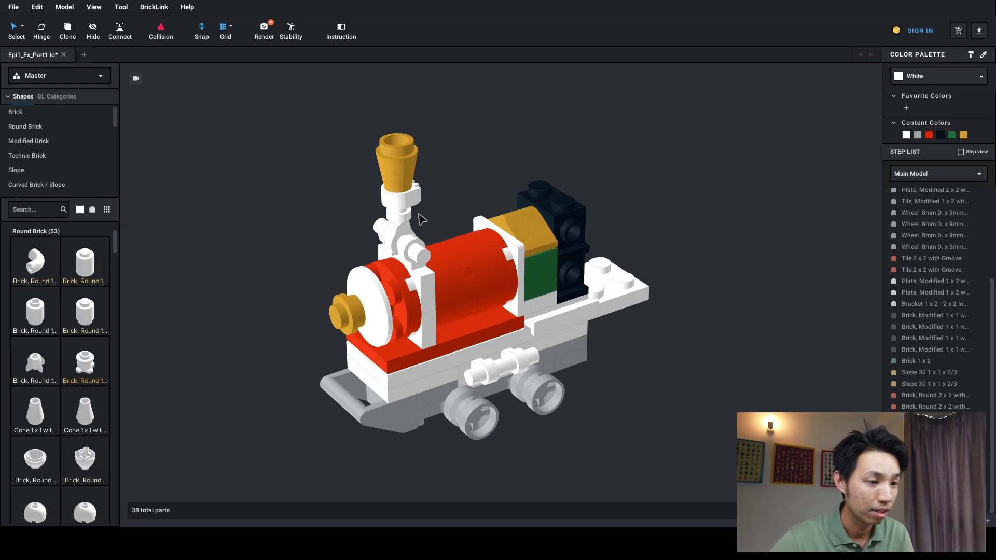
pyautogui.moveTo(435, 195); pyautogui.dragTo(434, 194, button='middle')
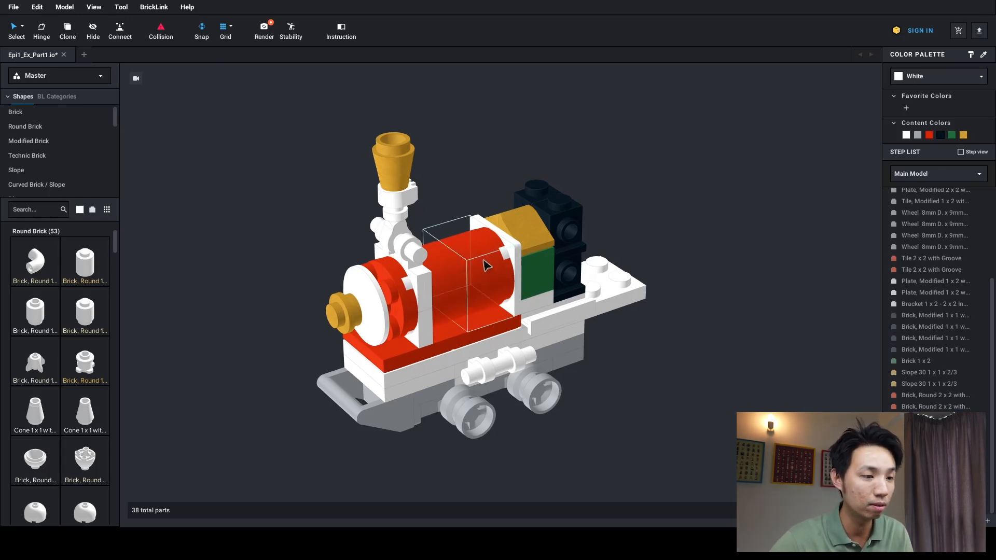
# Group the Leg Skeleton and the gold cone into a submodel named "Train Top"
pyautogui.click(409, 210)
pyautogui.keyDown('shift'); pyautogui.click(402, 174); pyautogui.keyUp('shift')
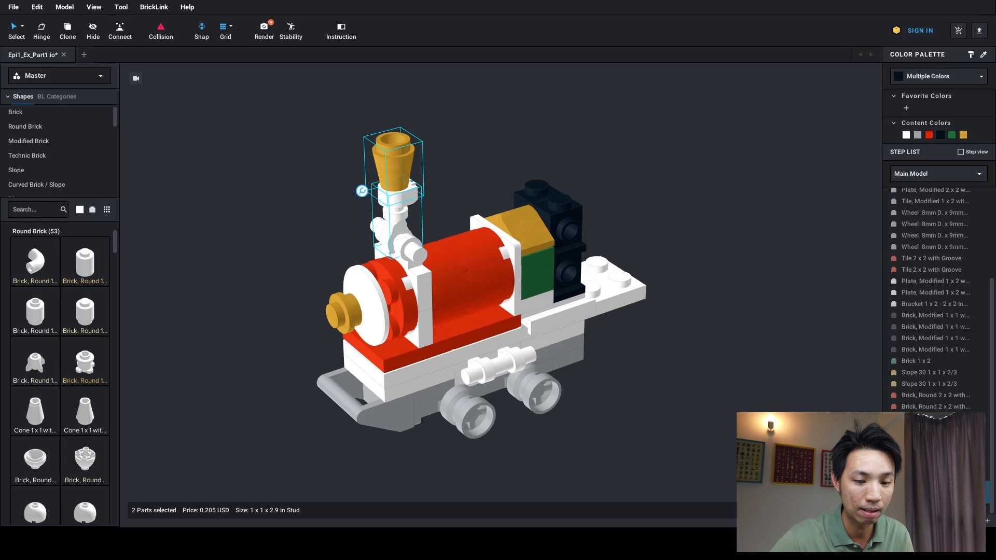
pyautogui.hotkey('ctrl', 'g')
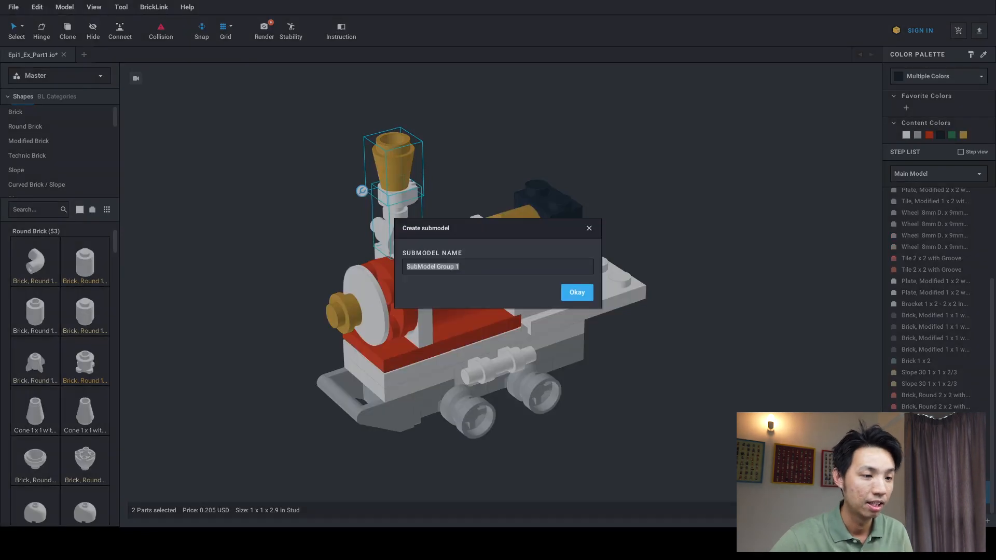
pyautogui.write('Train Top')
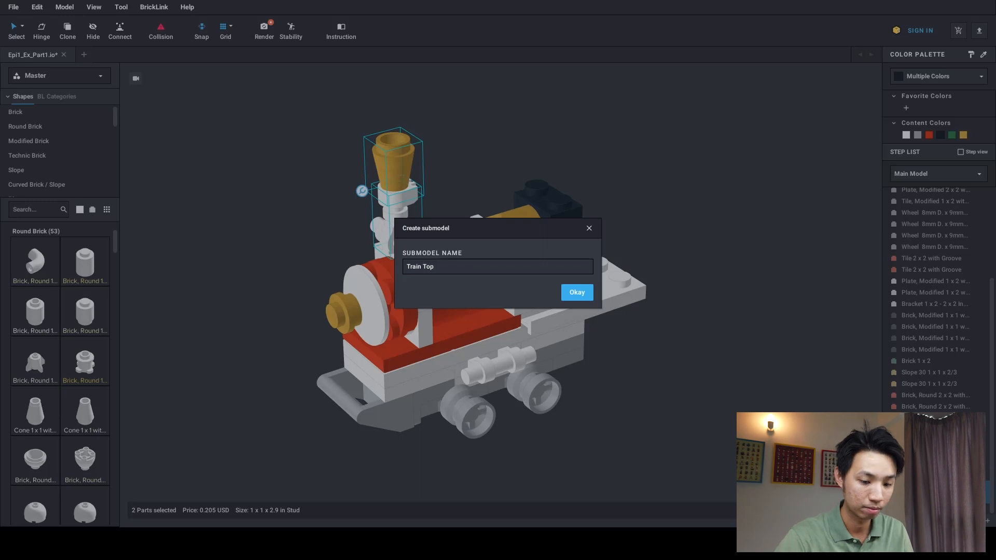
pyautogui.press('Return')
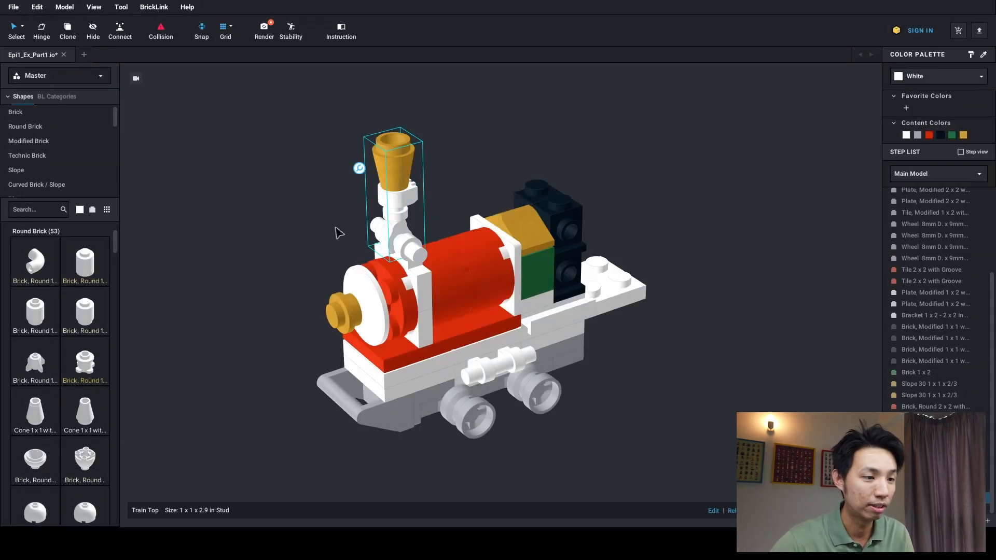
# Inspect the Train Top submodel by isolating it for editing, returning to the full model and finding it among the step list's models
pyautogui.moveTo(394, 228)
pyautogui.mouseDown()
pyautogui.moveTo(303, 209)
pyautogui.moveTo(279, 222)
pyautogui.moveTo(389, 223)
pyautogui.mouseUp()
pyautogui.click(301, 230)
pyautogui.click(390, 203)
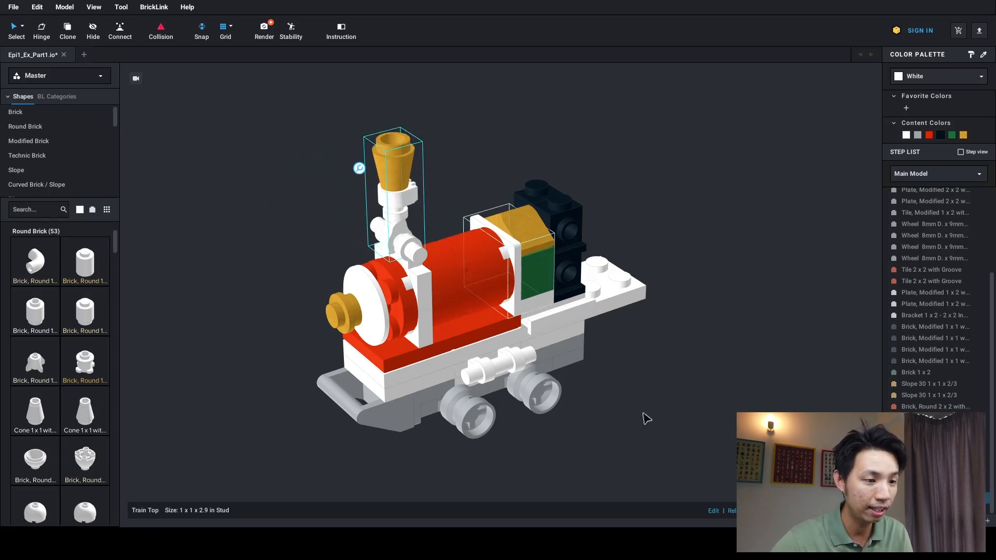
pyautogui.click(714, 511)
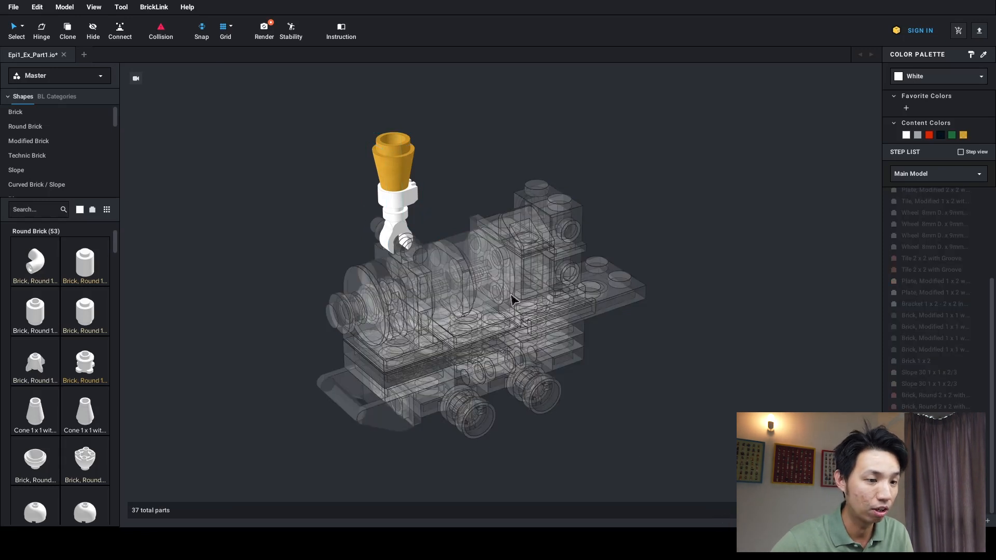
pyautogui.press('Escape')
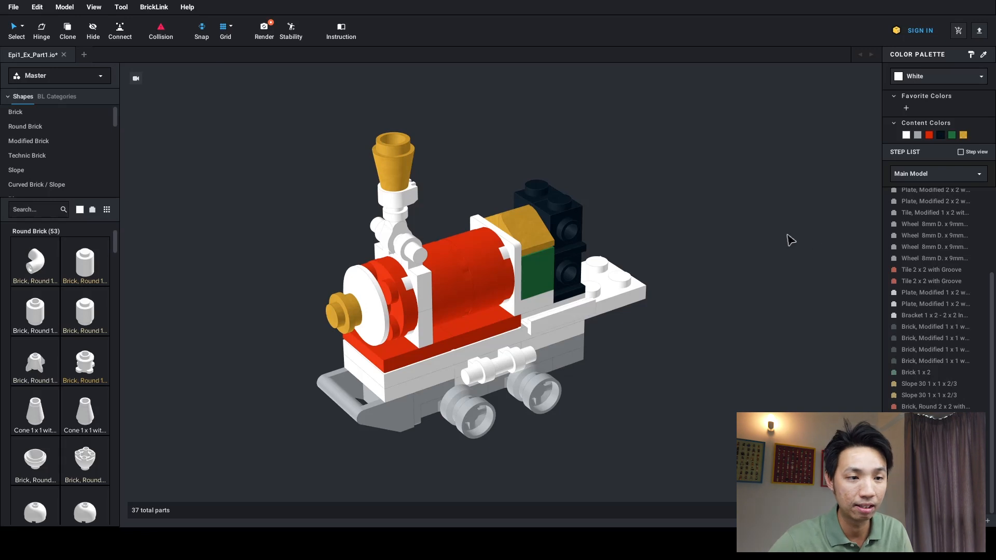
pyautogui.click(907, 177)
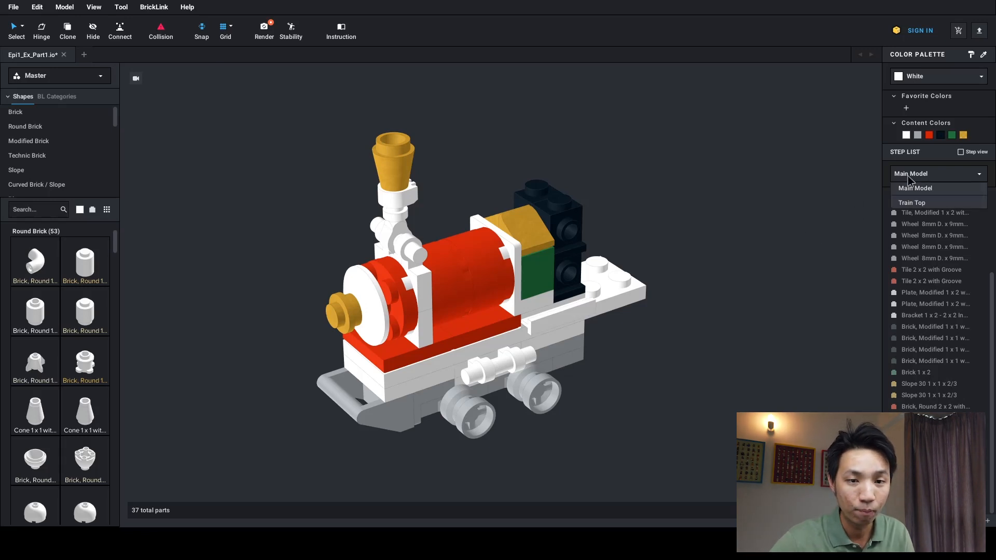
pyautogui.click(923, 204)
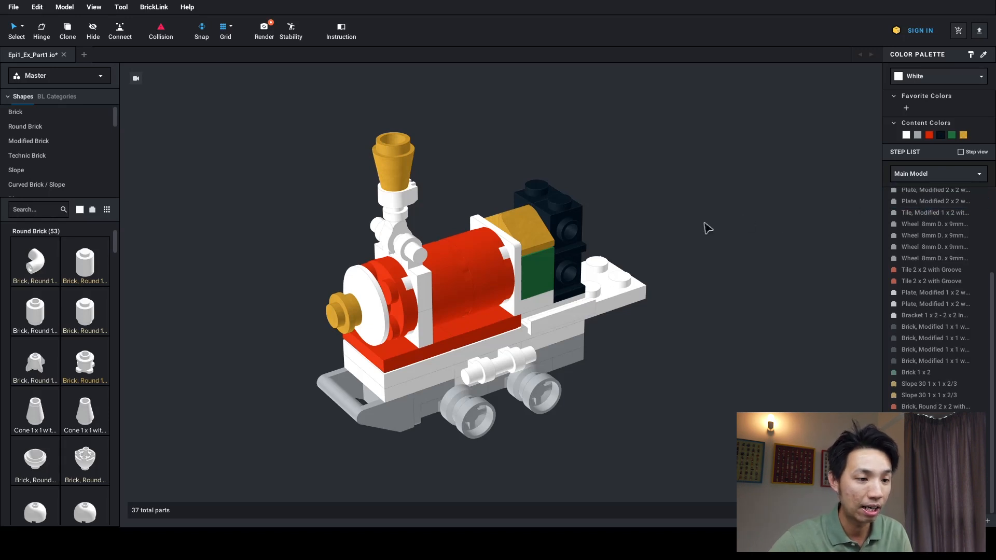
# Group the two red 2 x 2 round bricks of the boiler into a submodel named "Train Body"
pyautogui.click(464, 298)
pyautogui.keyDown('ctrl'); pyautogui.click(493, 295); pyautogui.keyUp('ctrl')
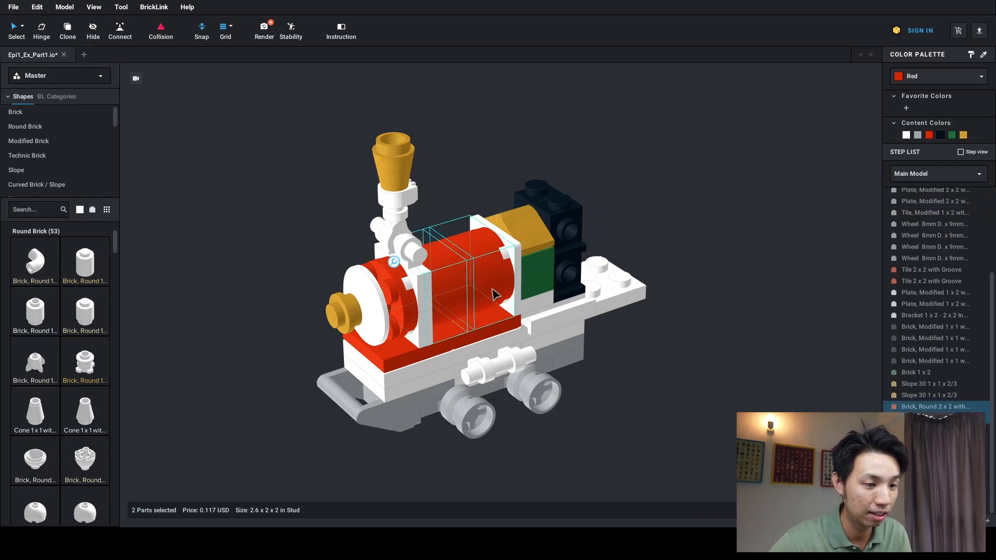
pyautogui.hotkey('ctrl', 'g')
pyautogui.write('Train B')
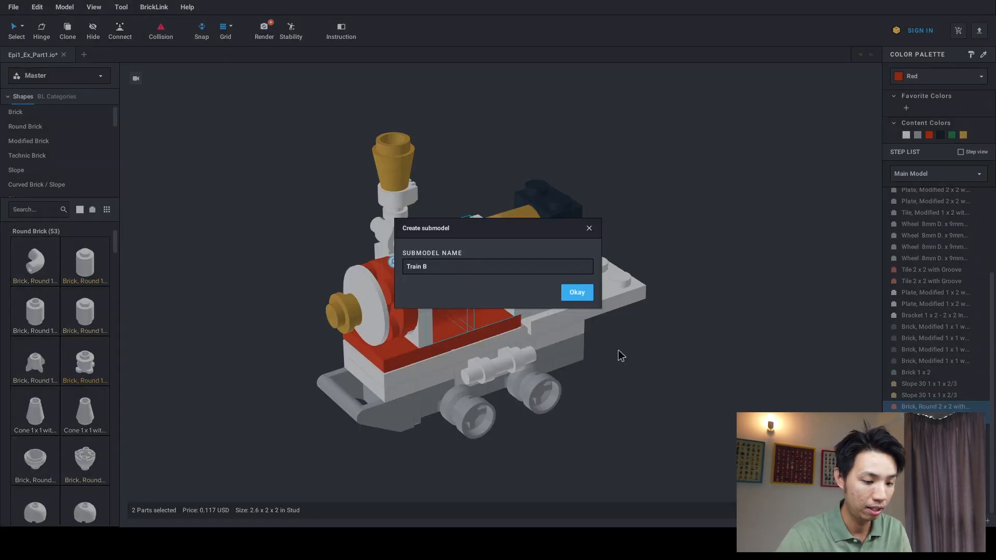
pyautogui.press('Return')
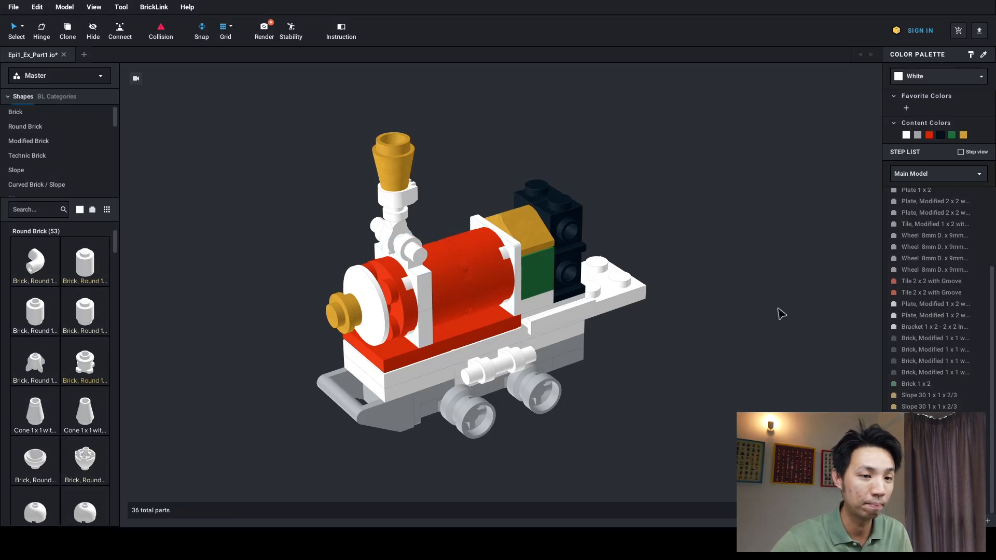
# Open the Train Top submodel by itself and stack two white 1 x 1 open-stud round bricks on its gold cone
pyautogui.click(907, 179)
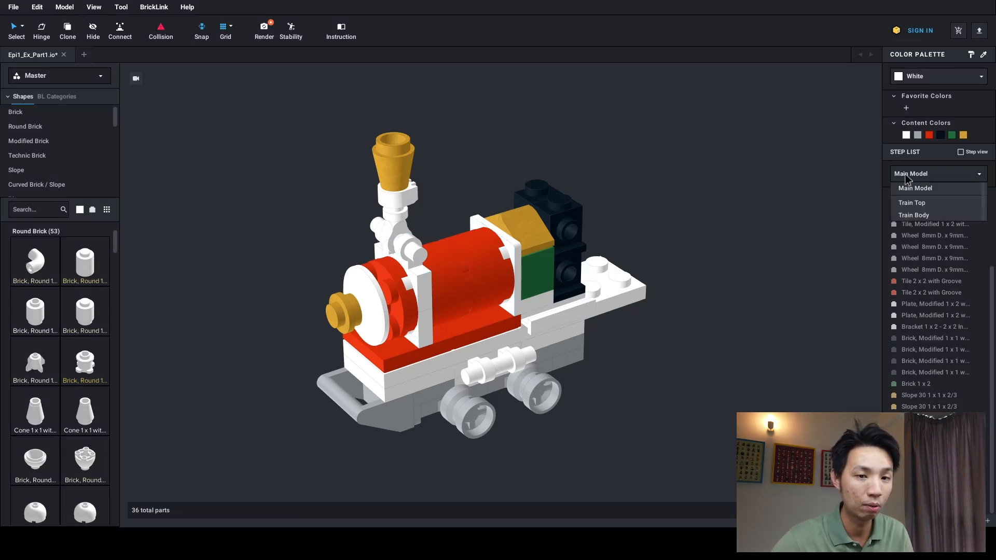
pyautogui.click(912, 206)
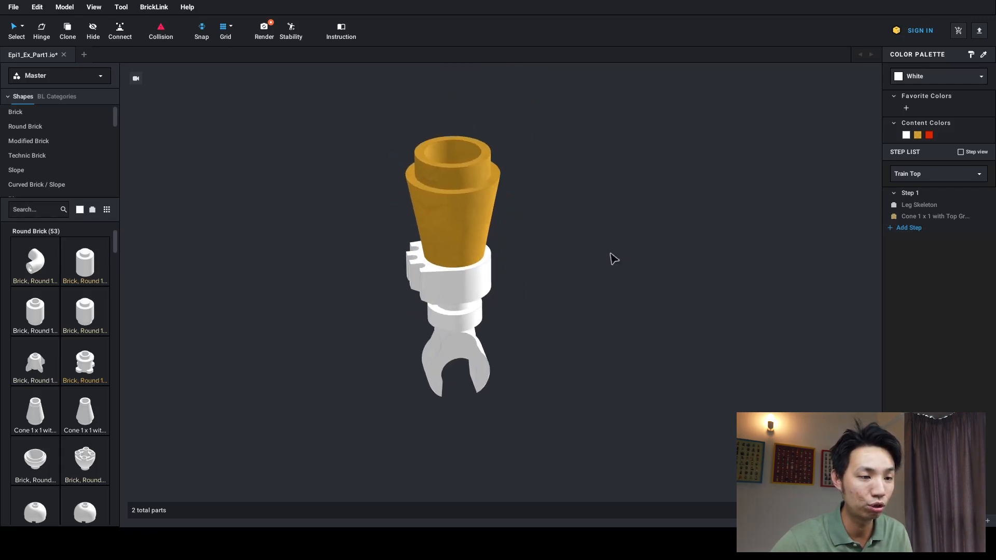
pyautogui.scroll(-3, 667, 272)
pyautogui.moveTo(579, 265); pyautogui.dragTo(586, 268, button='right')
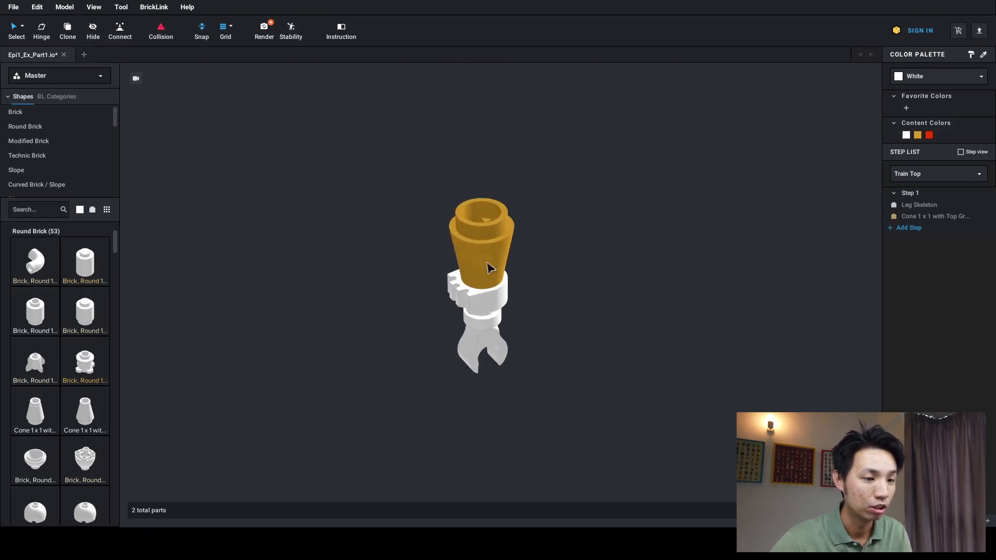
pyautogui.scroll(-2, 546, 314)
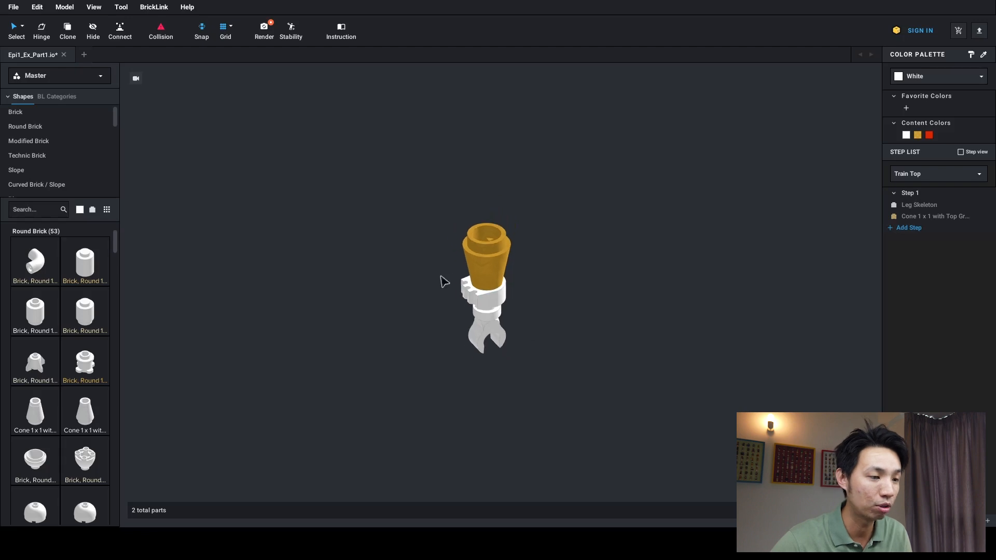
pyautogui.click(38, 319)
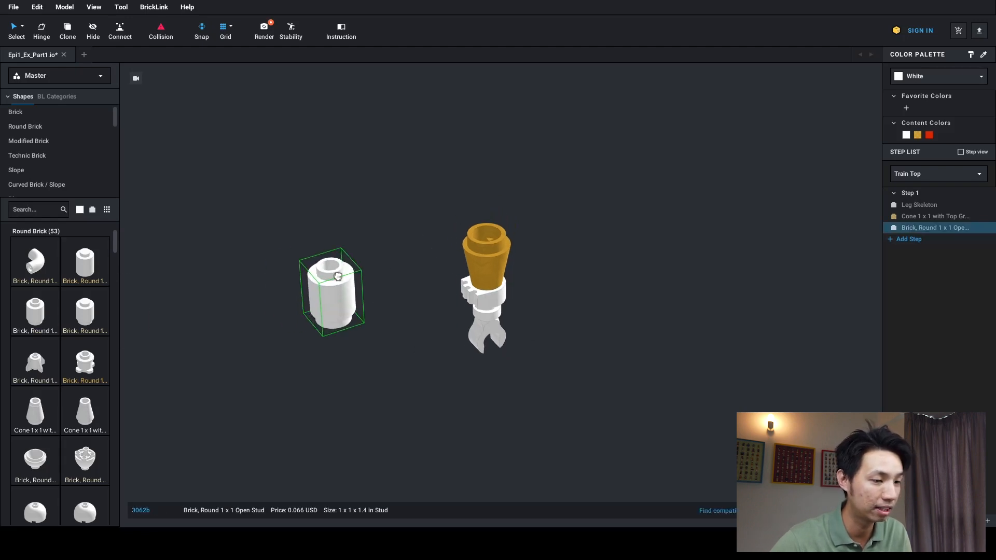
pyautogui.click(488, 215)
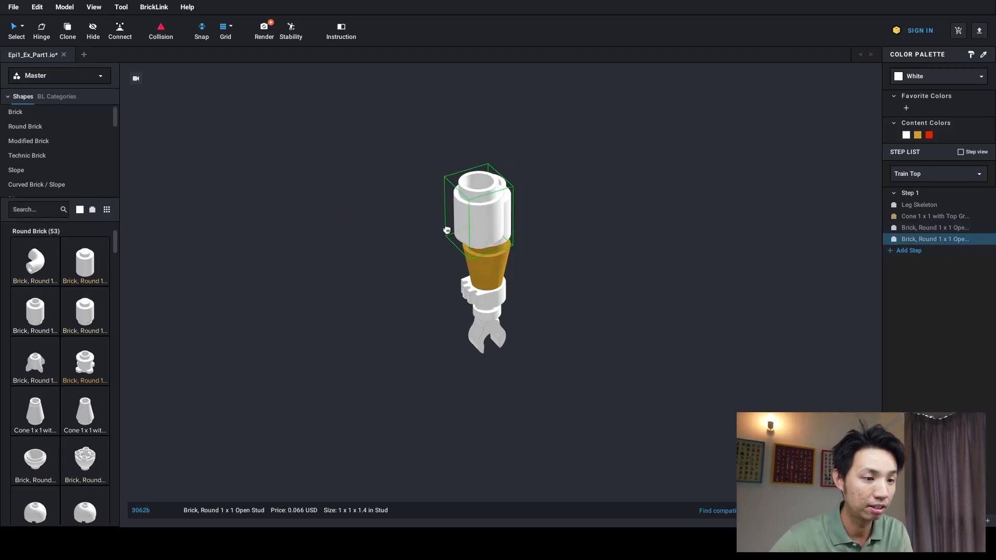
pyautogui.click(488, 182)
pyautogui.press('Escape')
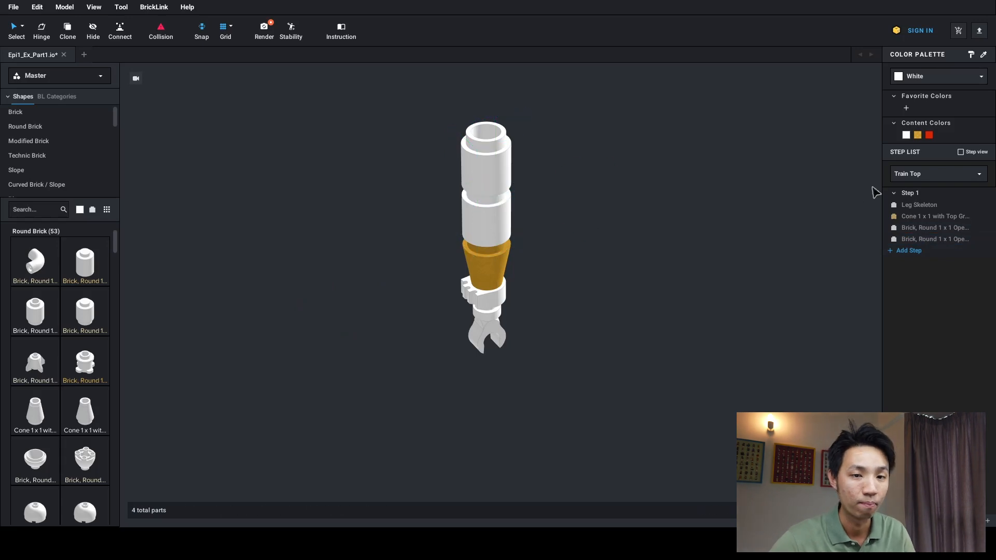
# Return to the Main Model and edit the Train Top submodel in place to delete its two white round bricks
pyautogui.click(941, 172)
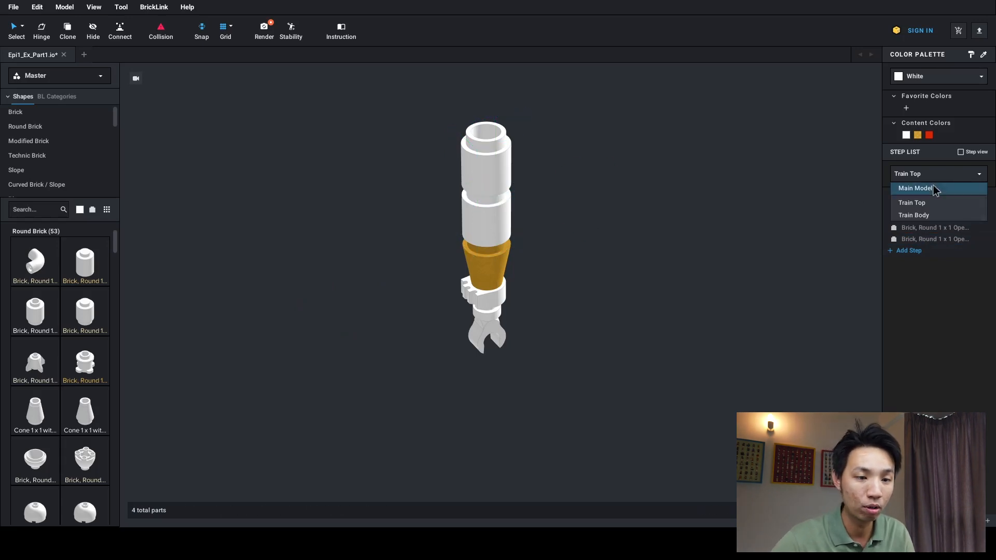
pyautogui.click(936, 189)
pyautogui.scroll(-5, 641, 238)
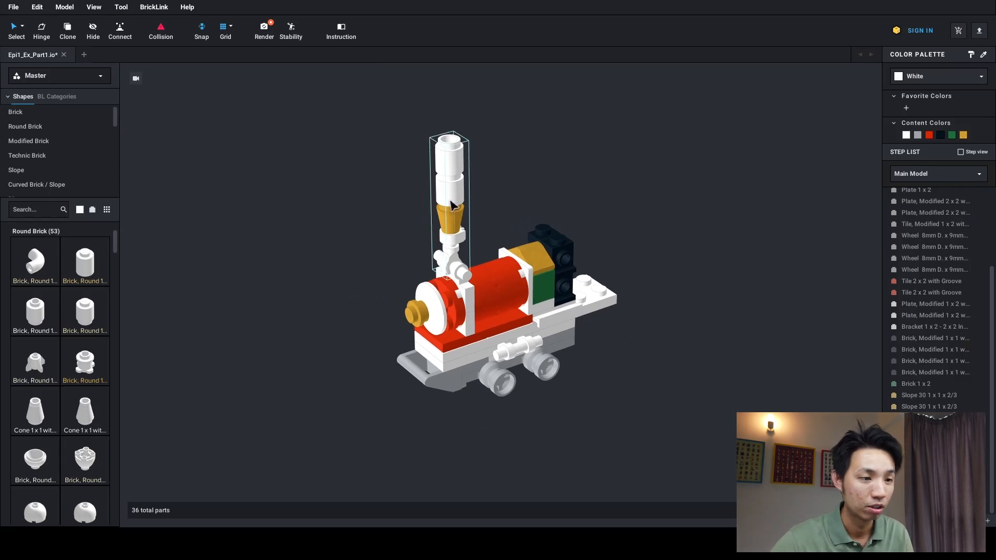
pyautogui.click(923, 174)
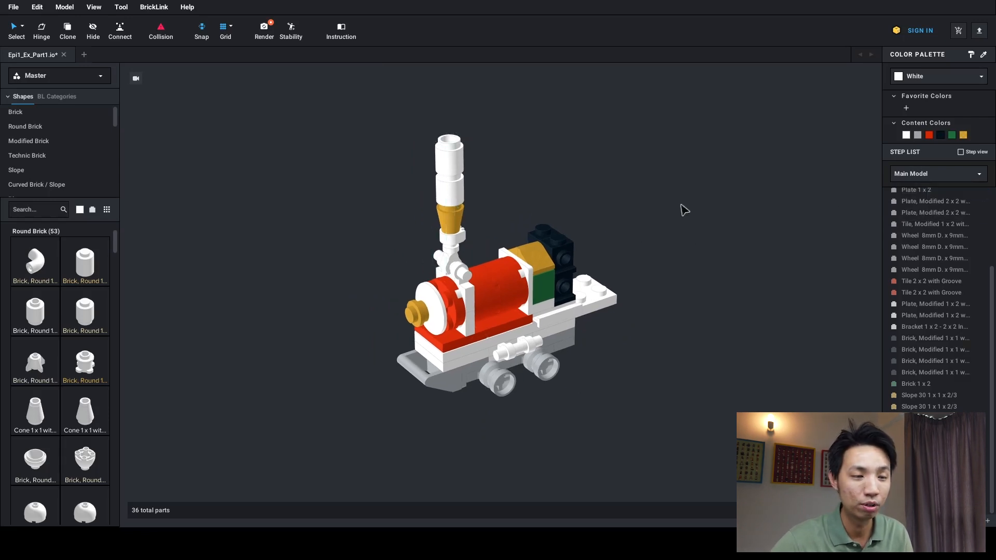
pyautogui.click(465, 207)
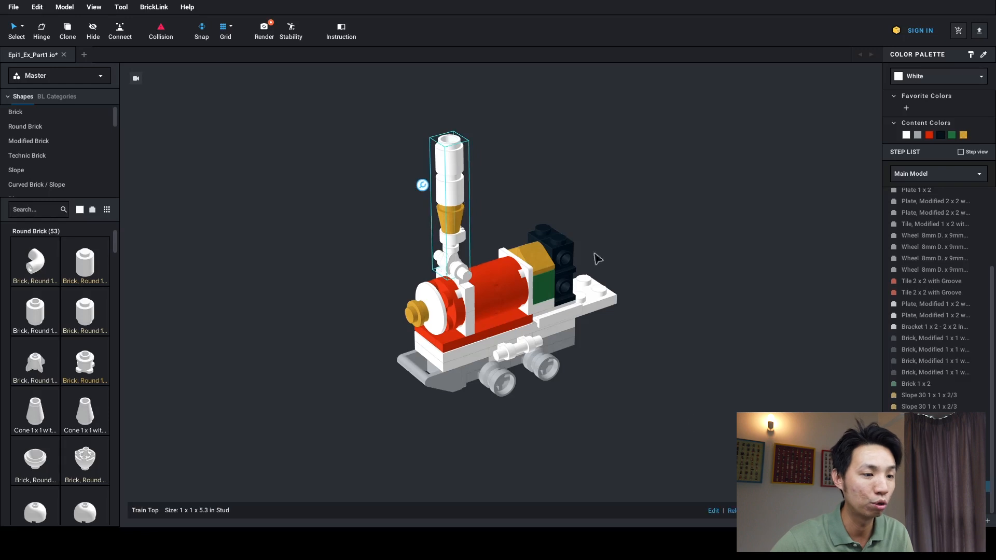
pyautogui.click(714, 512)
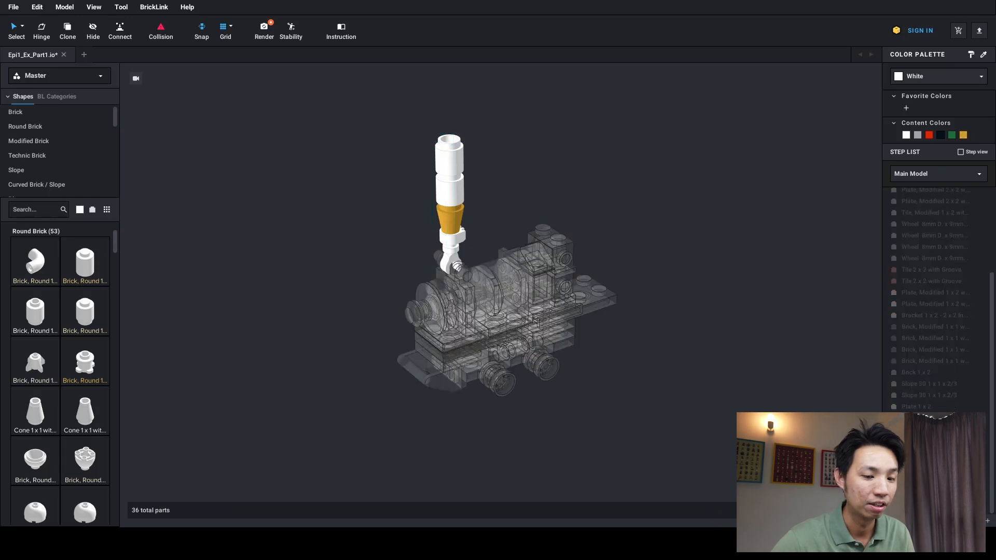
pyautogui.click(456, 155)
pyautogui.press('Delete')
pyautogui.click(451, 182)
pyautogui.press('Delete')
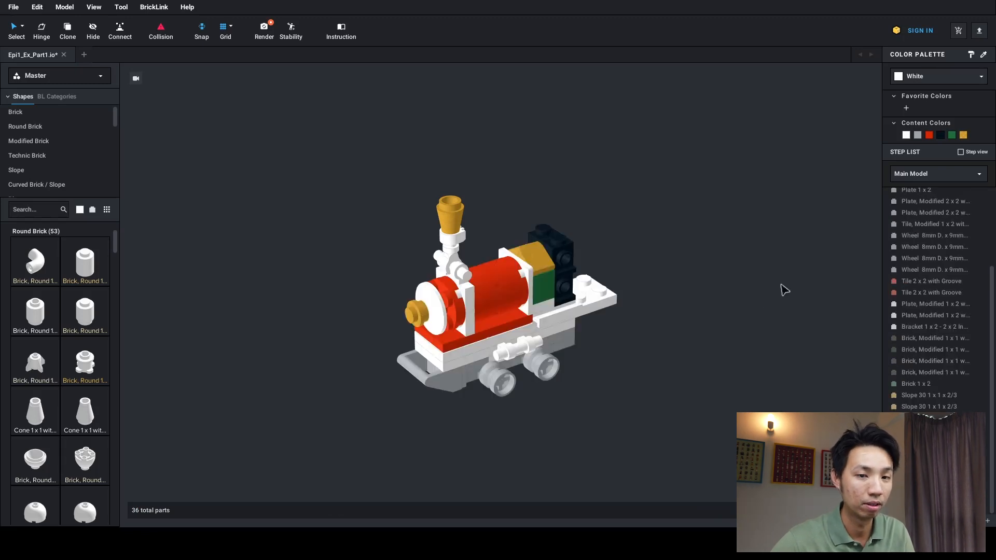
# Open the Train Body submodel by itself, recolour its studded-end round brick white and return to the Main Model
pyautogui.click(902, 176)
pyautogui.click(913, 215)
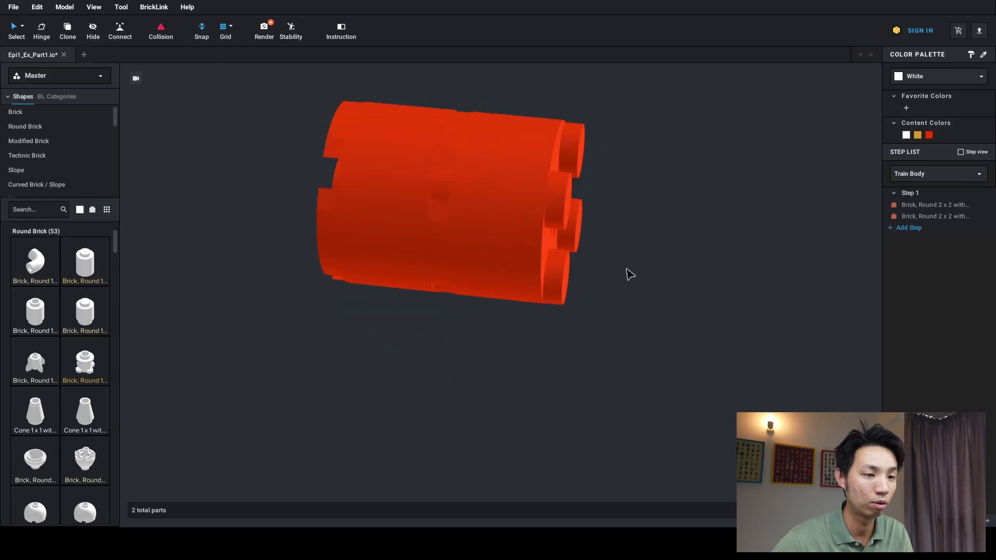
pyautogui.click(515, 264)
pyautogui.click(906, 135)
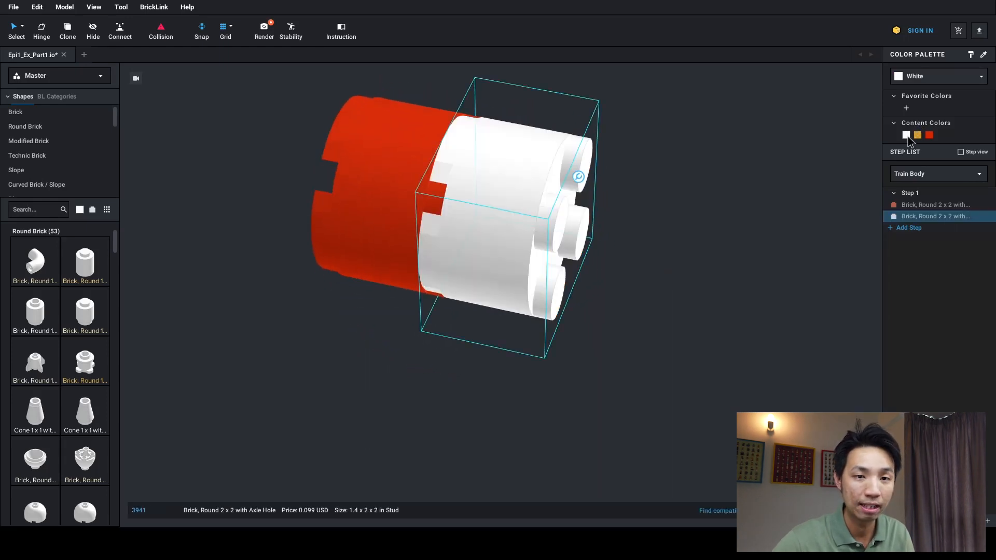
pyautogui.click(897, 187)
pyautogui.click(904, 174)
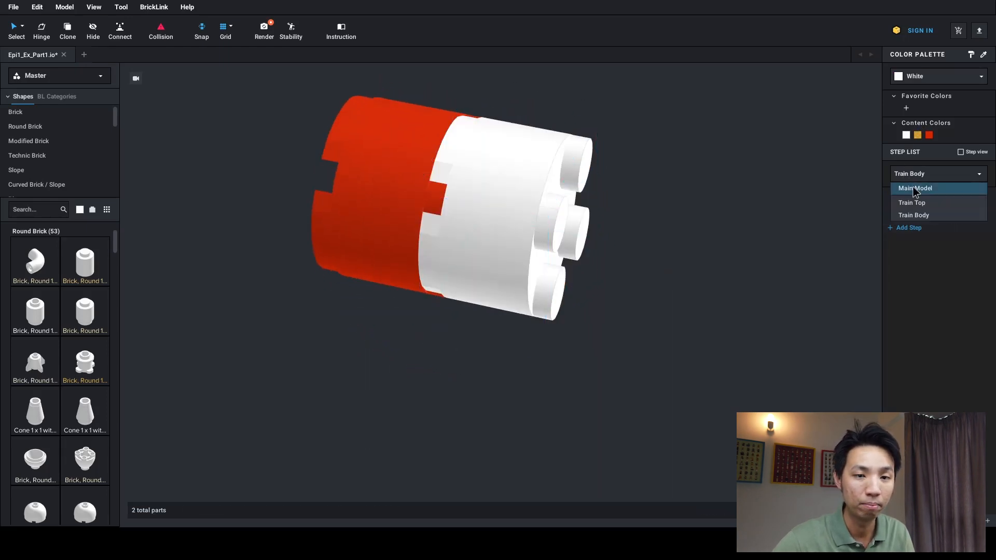
pyautogui.click(913, 187)
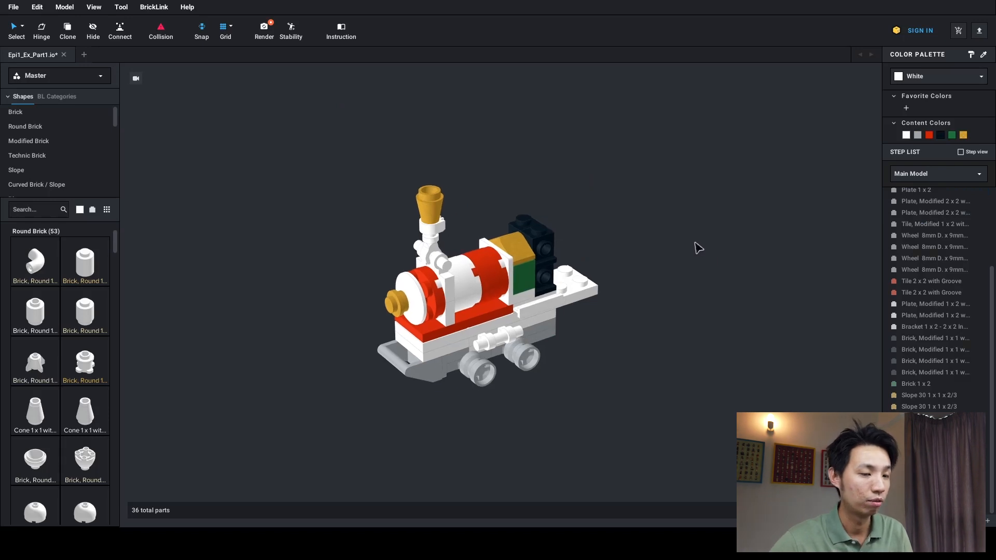
# Edit the Train Body submodel in place within the full model and recolour its white round brick red
pyautogui.click(939, 177)
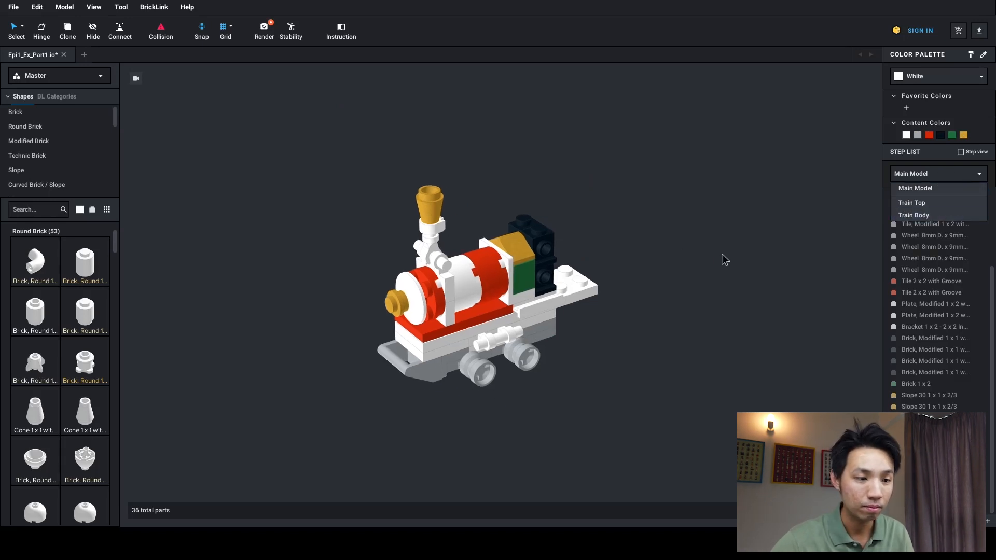
pyautogui.click(469, 280)
pyautogui.click(715, 513)
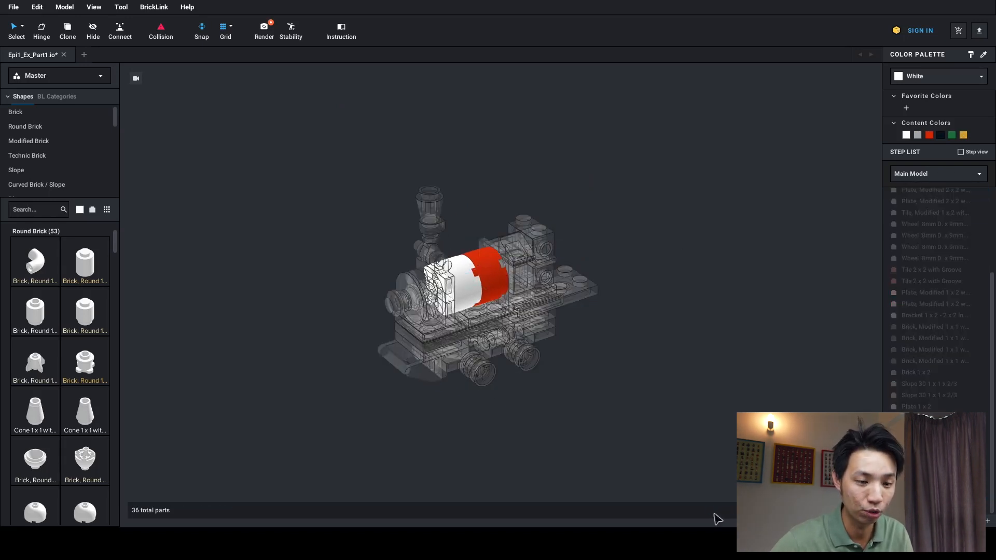
pyautogui.click(929, 135)
pyautogui.click(865, 180)
pyautogui.press('Escape')
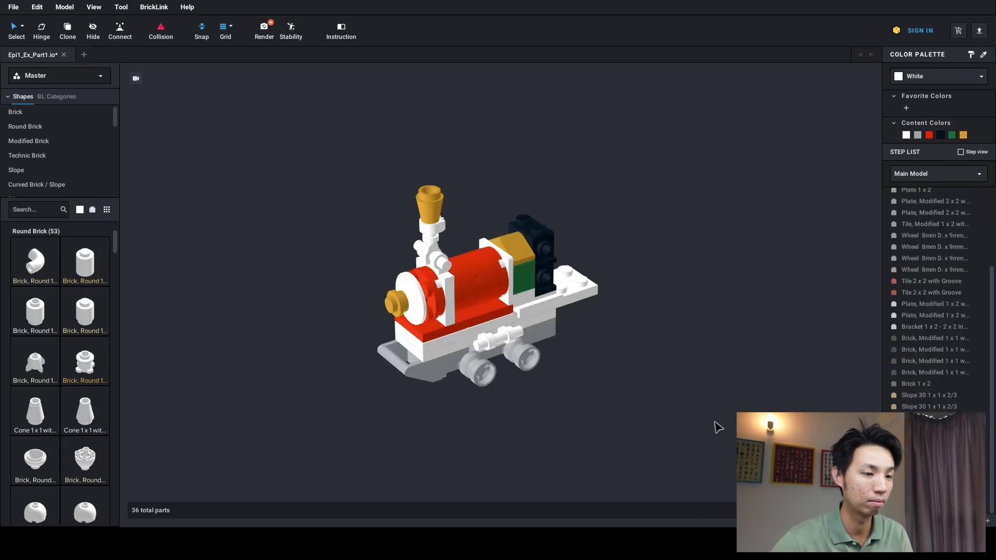
# Release the Train Body submodel into individual parts and check the step list's models
pyautogui.moveTo(666, 356); pyautogui.dragTo(671, 357, button='middle')
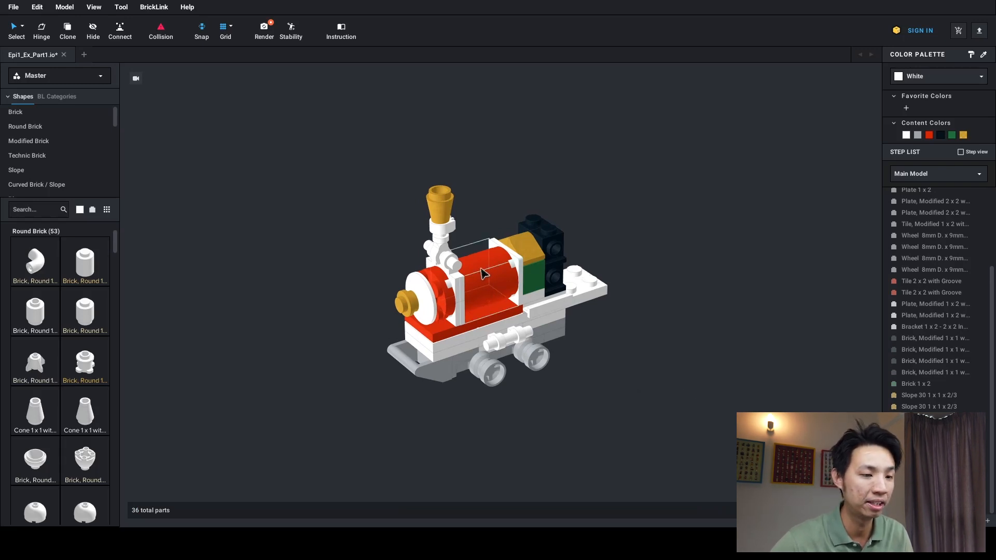
pyautogui.click(482, 284)
pyautogui.hotkey('ctrl', 'shift', 'g')
pyautogui.click(681, 419)
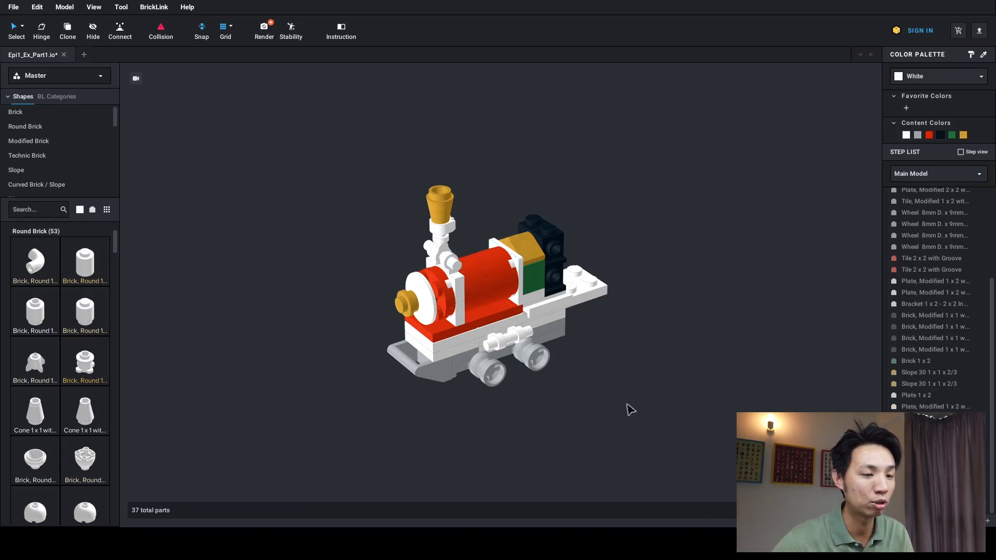
pyautogui.click(911, 176)
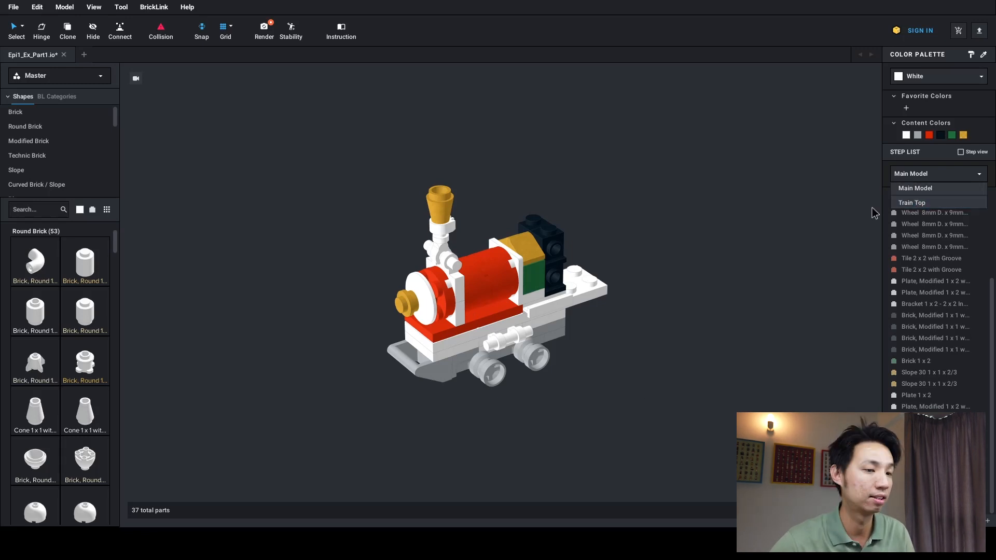
pyautogui.click(801, 270)
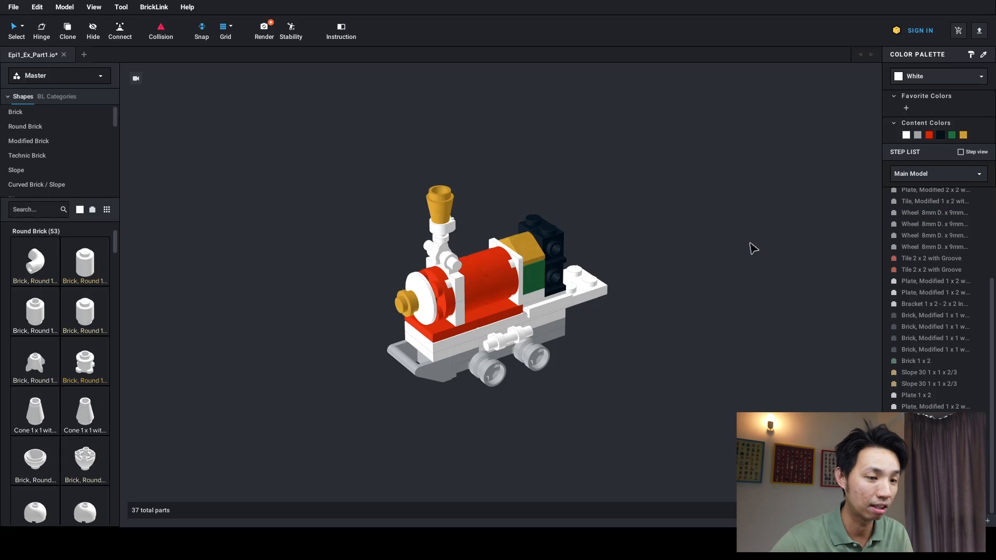
# Copy the gold 1 x 1 round plate from the engine's nose onto the upper and lower studs on one side of the black bricks
pyautogui.moveTo(749, 246); pyautogui.dragTo(674, 245, button='right')
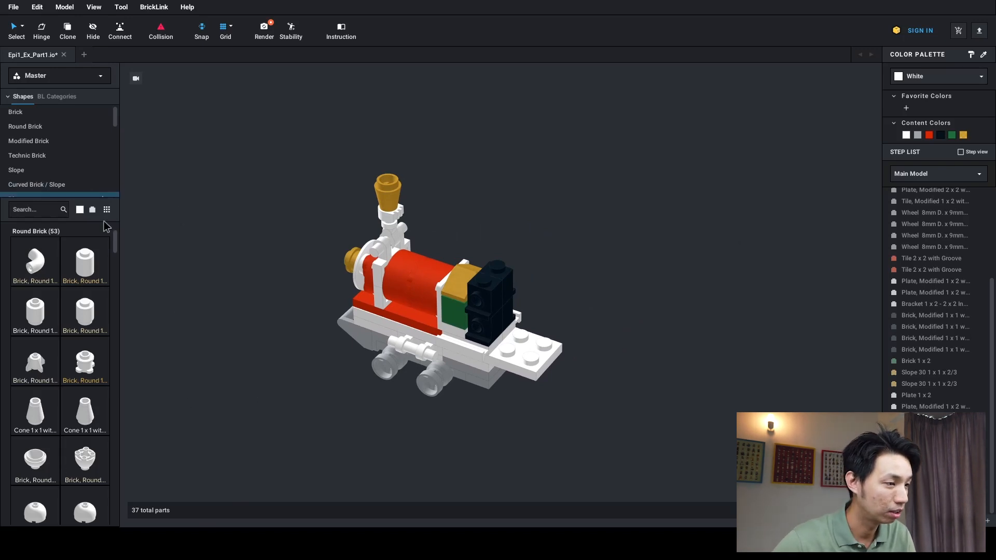
pyautogui.click(351, 263)
pyautogui.moveTo(350, 264); pyautogui.dragTo(478, 311)
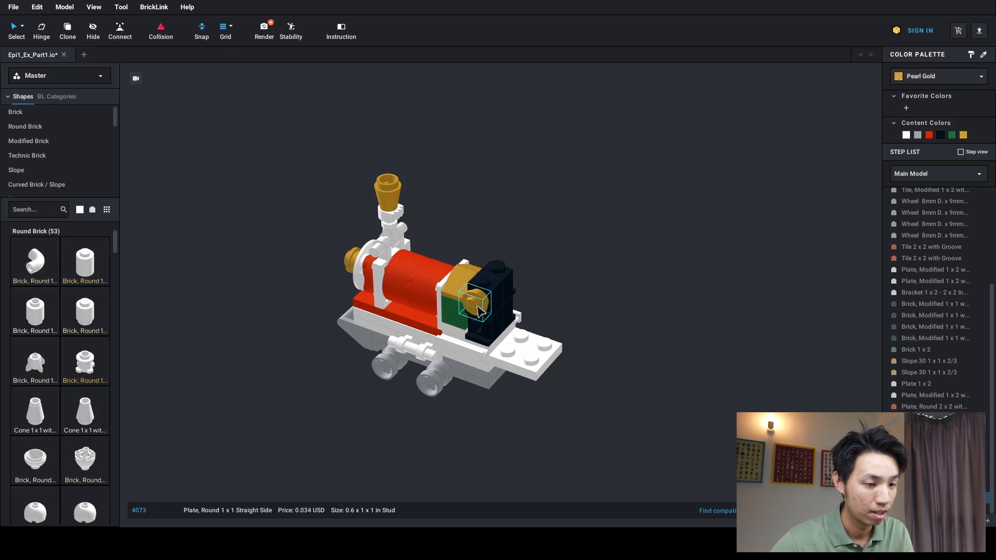
pyautogui.hotkey('ctrl', 'c')
pyautogui.hotkey('ctrl', 'v')
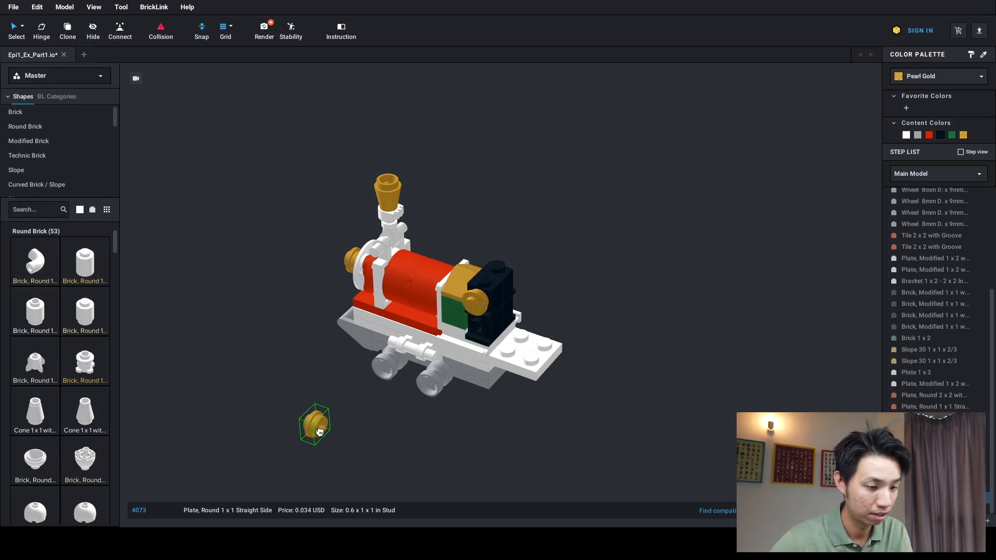
pyautogui.click(477, 331)
pyautogui.moveTo(575, 291); pyautogui.dragTo(482, 280, button='right')
pyautogui.click(302, 271)
# Place copies of the gold 1 x 1 round plate on the two studs on the opposite side of the black bricks
pyautogui.moveTo(379, 248); pyautogui.dragTo(312, 242, button='right')
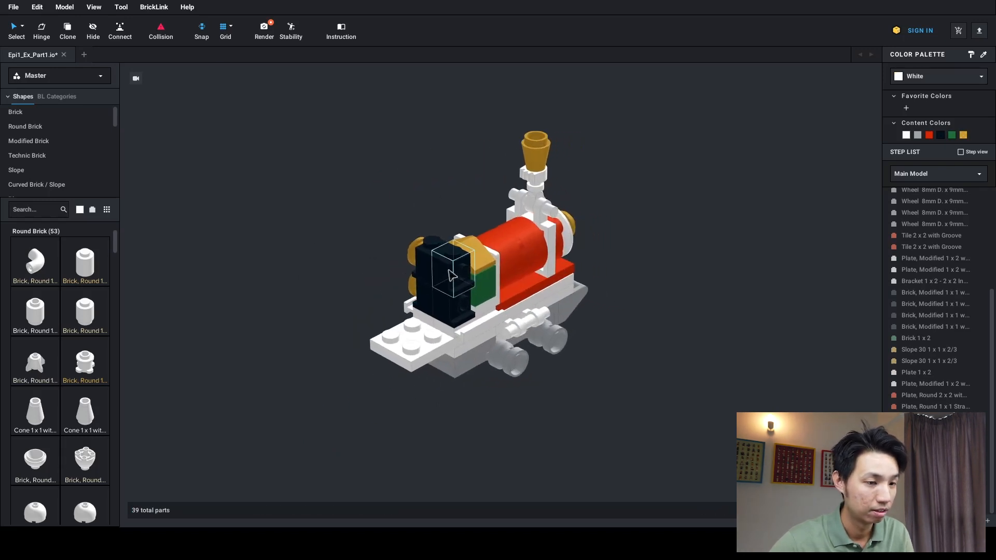
pyautogui.click(412, 254)
pyautogui.moveTo(413, 254); pyautogui.dragTo(472, 279)
pyautogui.click(472, 279)
pyautogui.click(325, 322)
pyautogui.hotkey('ctrl', 'v')
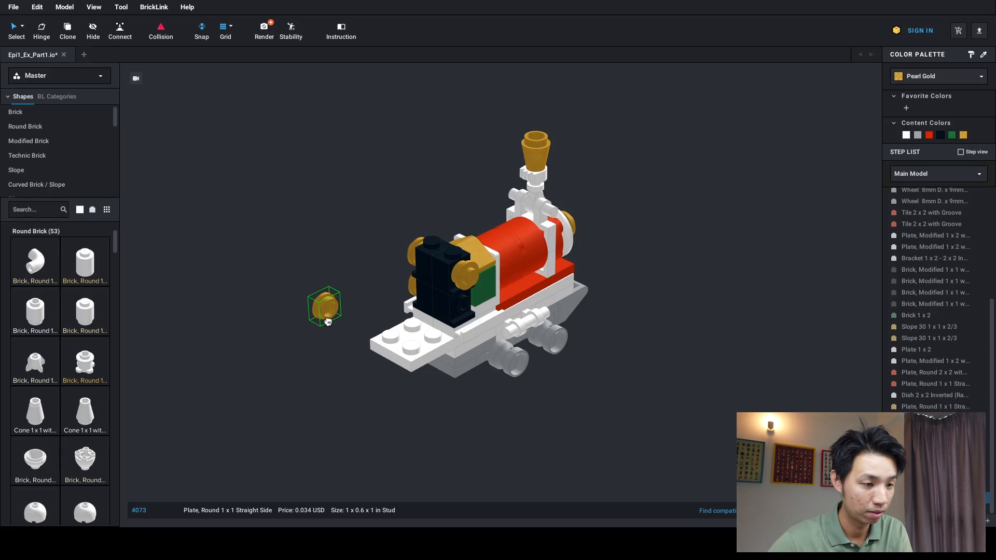
pyautogui.click(475, 309)
pyautogui.click(316, 332)
# Cover the top of the black bricks with a white Plate 1 x 2 and a white Tile 1 x 2 with Groove
pyautogui.moveTo(316, 332); pyautogui.dragTo(375, 332, button='right')
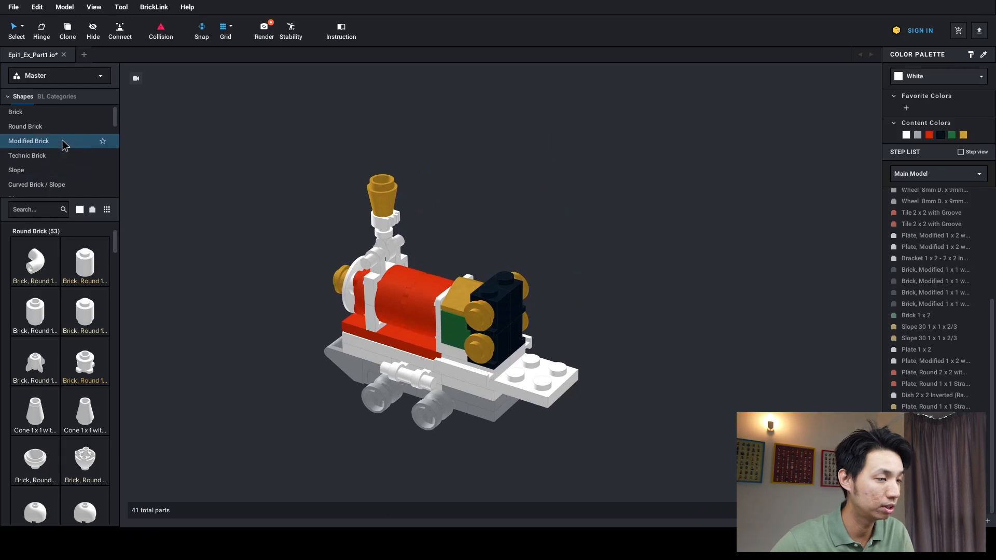
pyautogui.scroll(-2, 48, 172)
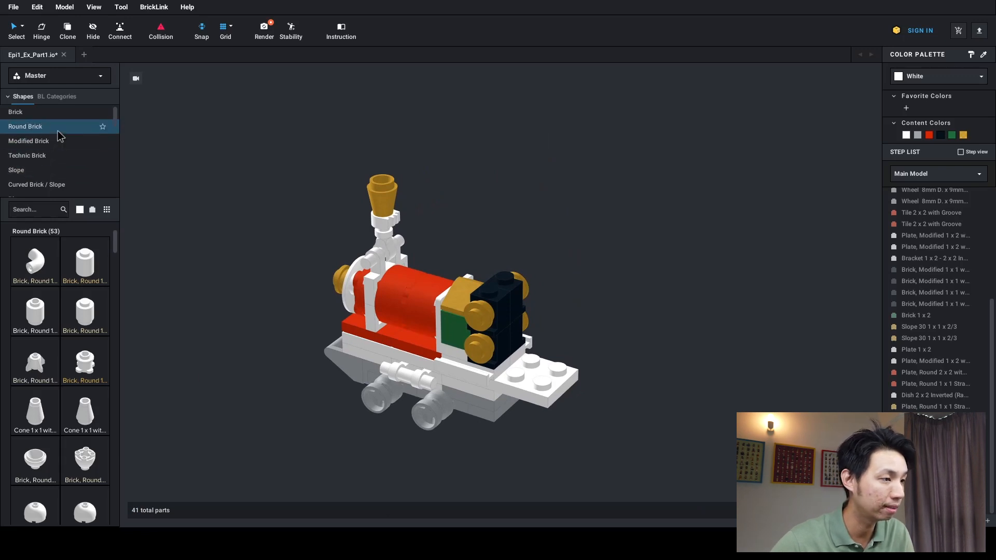
pyautogui.click(45, 172)
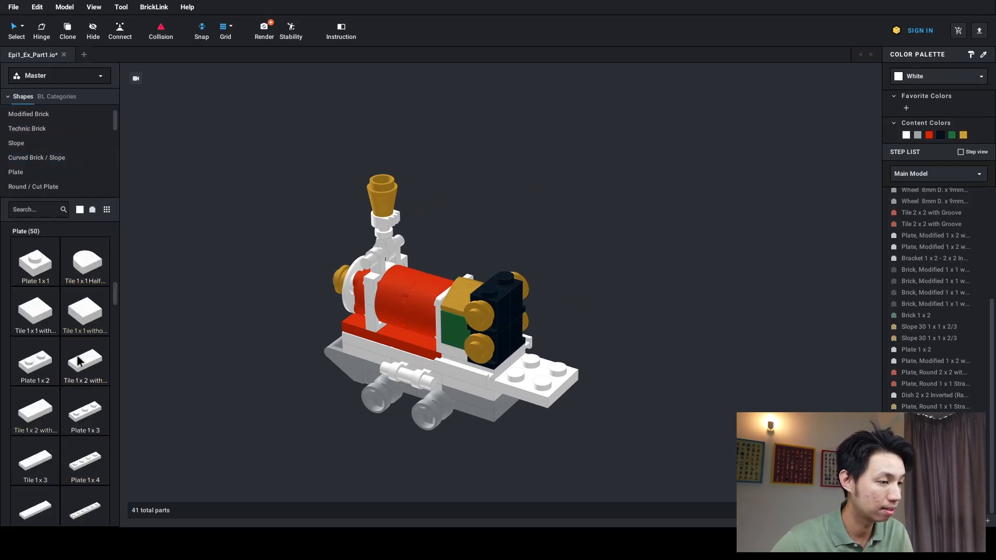
pyautogui.moveTo(52, 372); pyautogui.dragTo(497, 287)
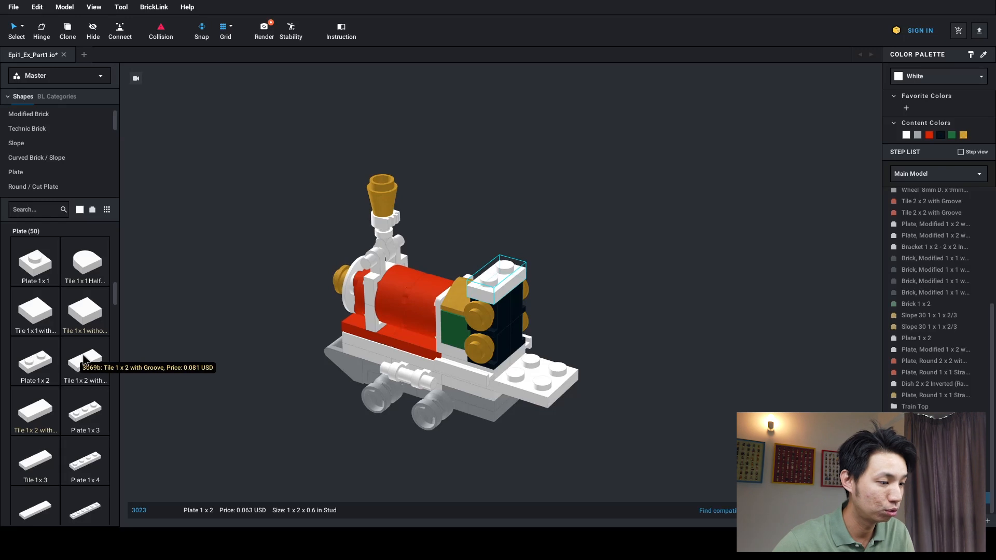
pyautogui.moveTo(83, 360); pyautogui.dragTo(494, 267)
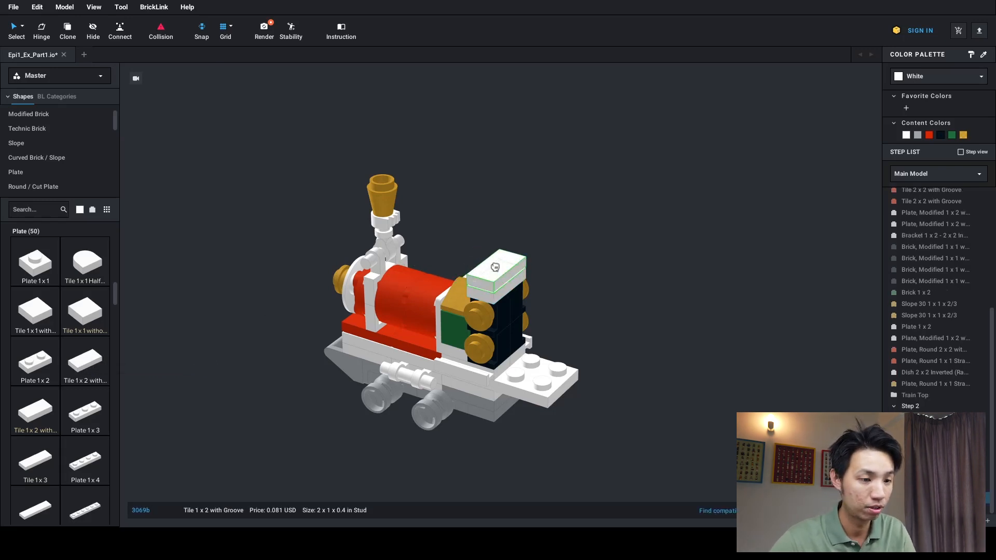
pyautogui.moveTo(554, 232); pyautogui.dragTo(540, 218, button='middle')
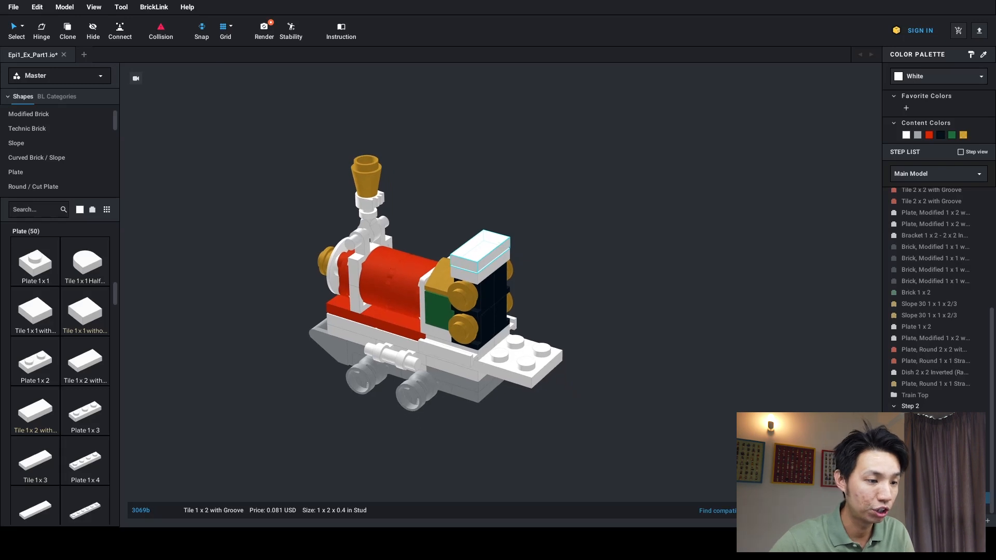
# Colour the tile on top of the black bricks red and the Plate 1 x 2 beneath it green
pyautogui.click(929, 136)
pyautogui.click(717, 234)
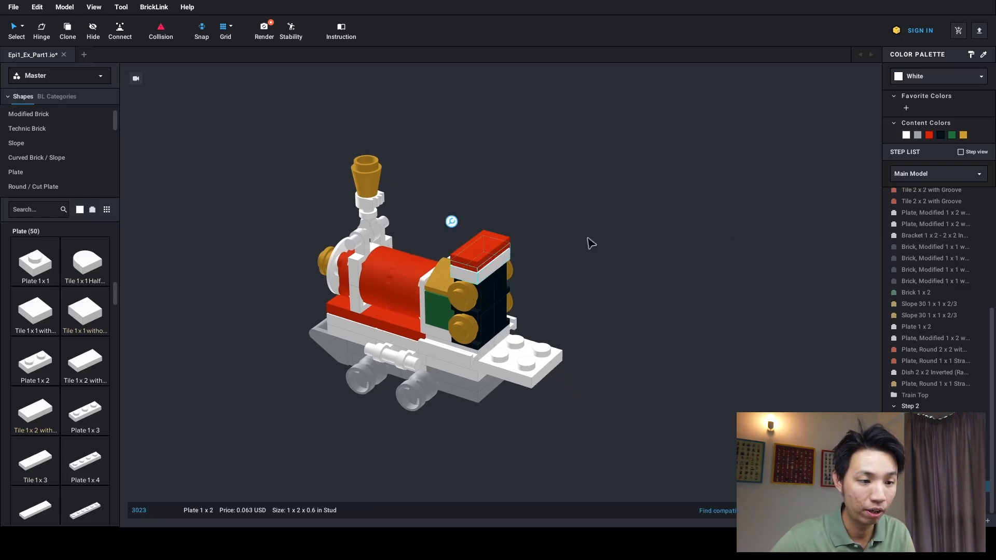
pyautogui.click(794, 236)
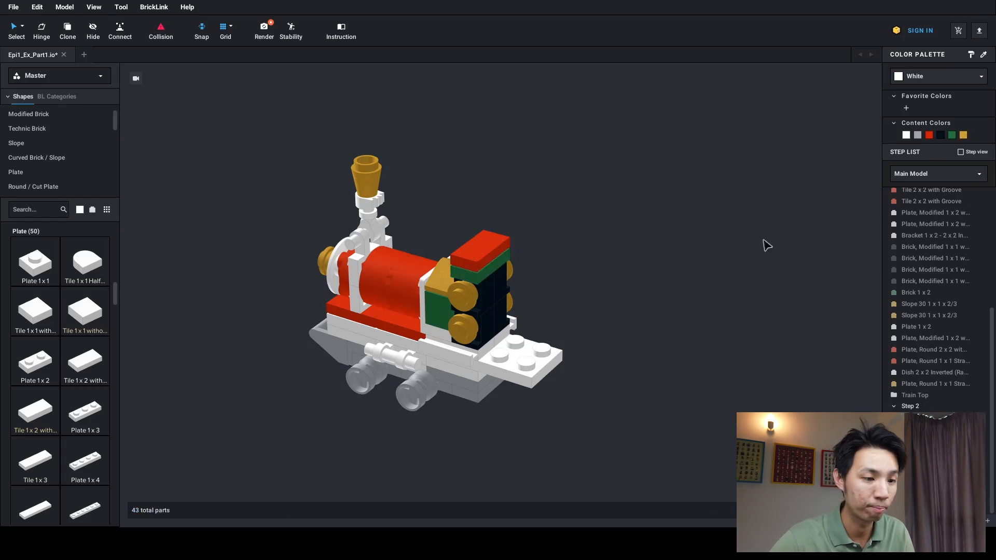
pyautogui.moveTo(707, 248); pyautogui.dragTo(697, 241, button='middle')
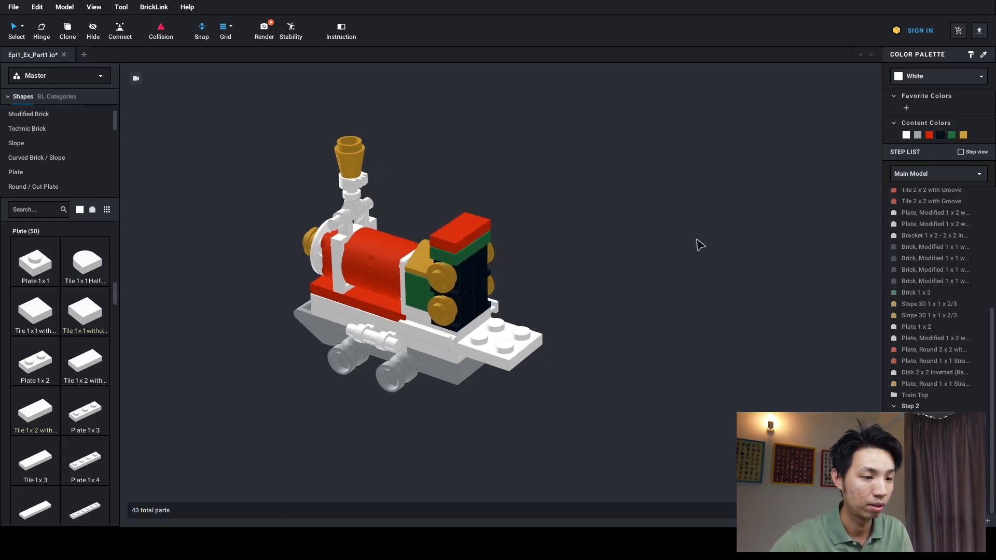
# Place a white Plate 2 x 4 crosswise on the studs at the rear of the engine
pyautogui.press('space')
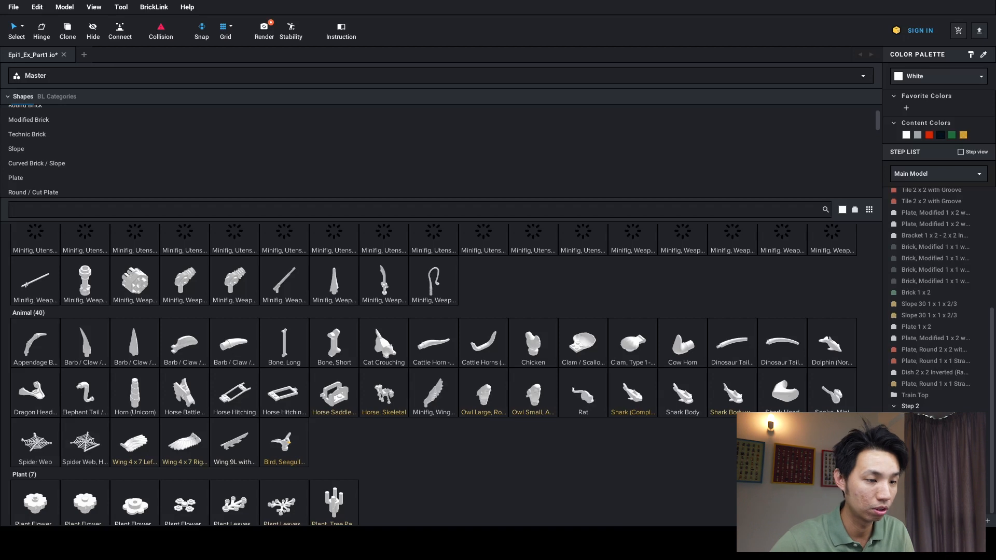
pyautogui.press('Escape')
pyautogui.moveTo(407, 376); pyautogui.dragTo(494, 359, button='middle')
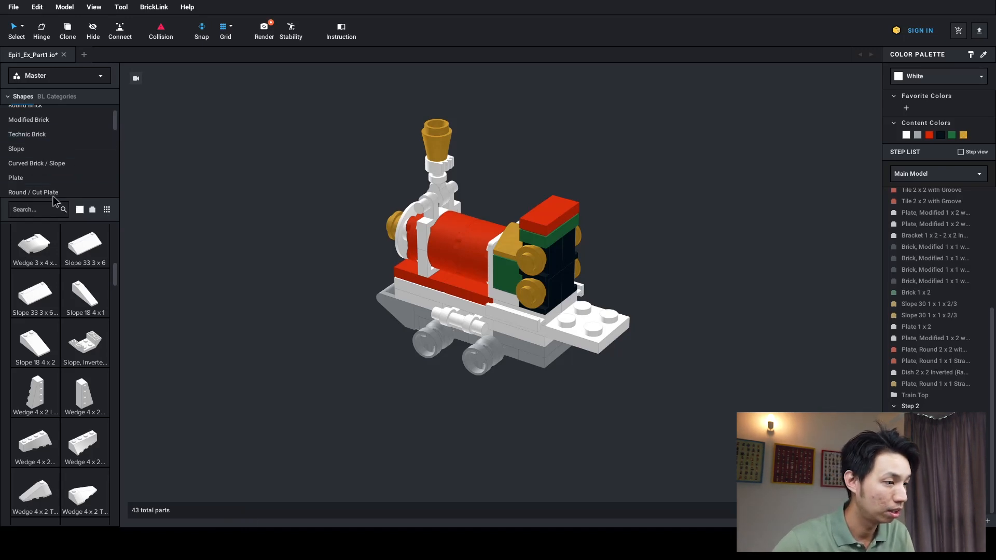
pyautogui.scroll(-2, 61, 184)
pyautogui.scroll(3, 61, 184)
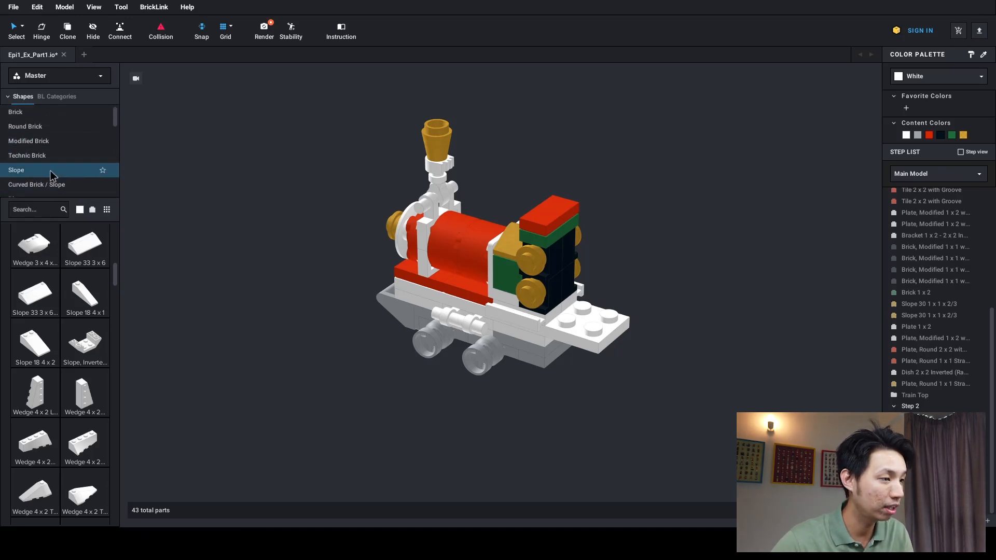
pyautogui.scroll(-3, 64, 146)
pyautogui.click(61, 133)
pyautogui.scroll(-2, 30, 400)
pyautogui.scroll(-6, 30, 398)
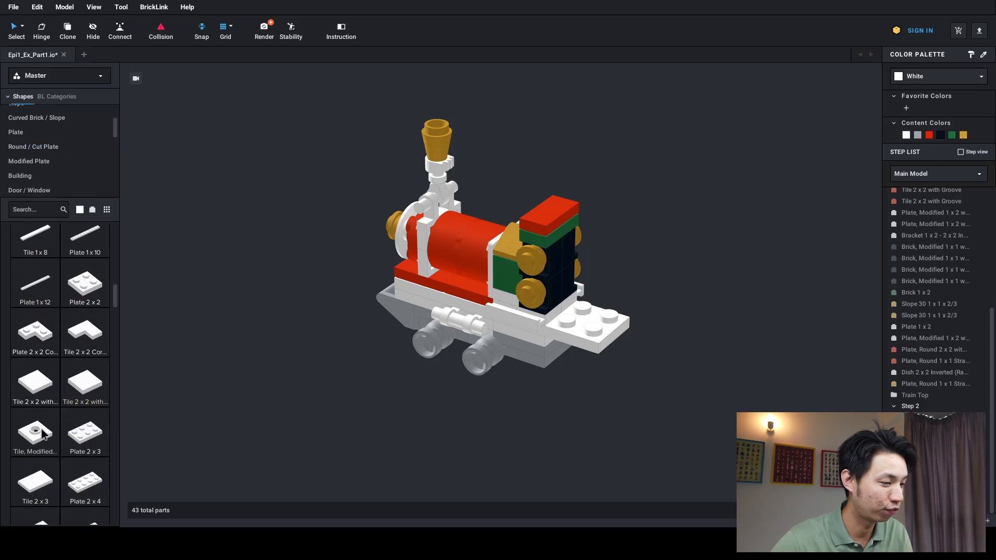
pyautogui.moveTo(88, 474); pyautogui.dragTo(588, 319)
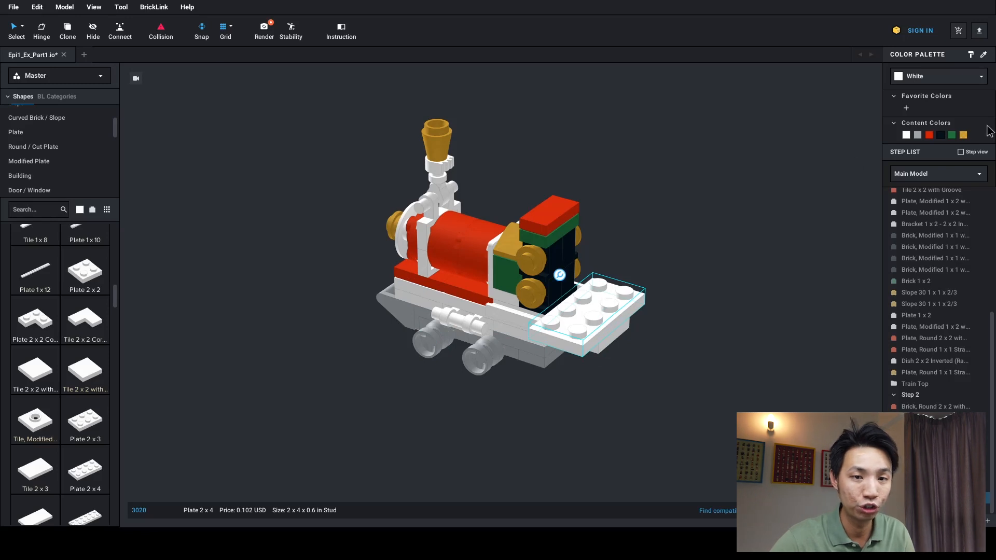
# Recolour the rear Plate 2 x 4, trying red as well and finishing with green
pyautogui.click(953, 135)
pyautogui.click(769, 232)
pyautogui.click(632, 313)
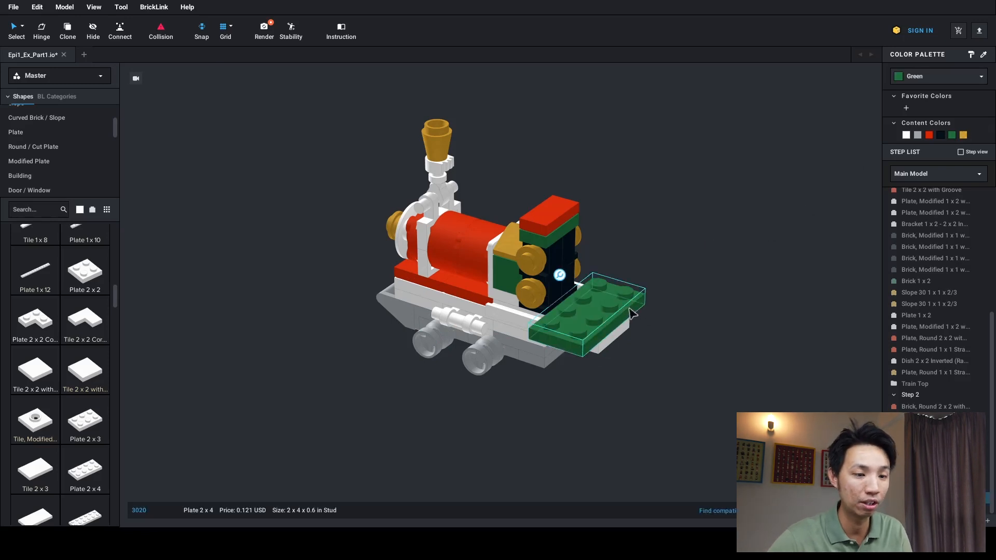
pyautogui.click(929, 136)
pyautogui.click(855, 189)
pyautogui.click(629, 309)
pyautogui.click(952, 135)
pyautogui.click(738, 258)
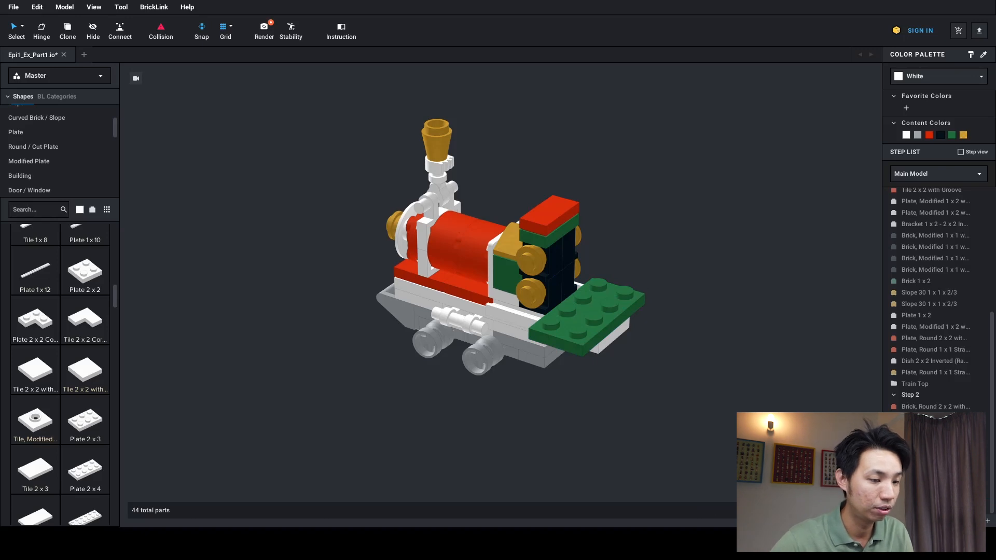
# Browse the Door / Window parts for a window that suits the rear cab
pyautogui.click(73, 188)
pyautogui.scroll(-1, 84, 358)
pyautogui.scroll(-4, 85, 358)
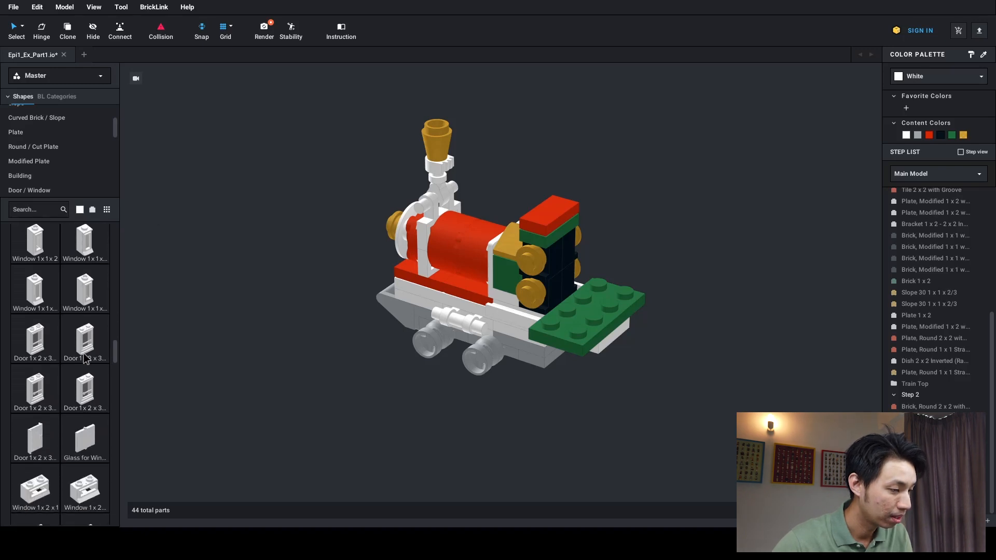
pyautogui.scroll(-10, 57, 366)
pyautogui.scroll(-3, 56, 369)
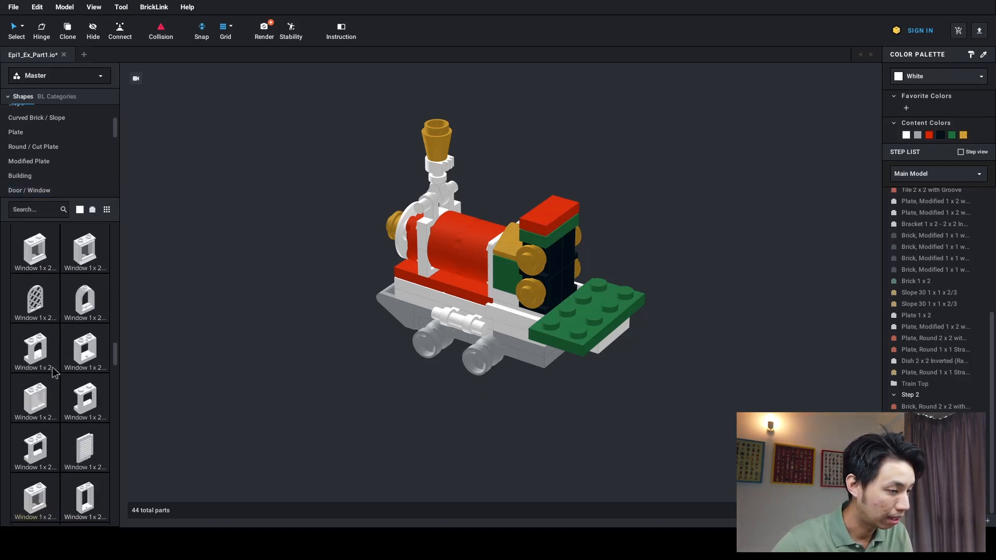
pyautogui.scroll(1, 52, 372)
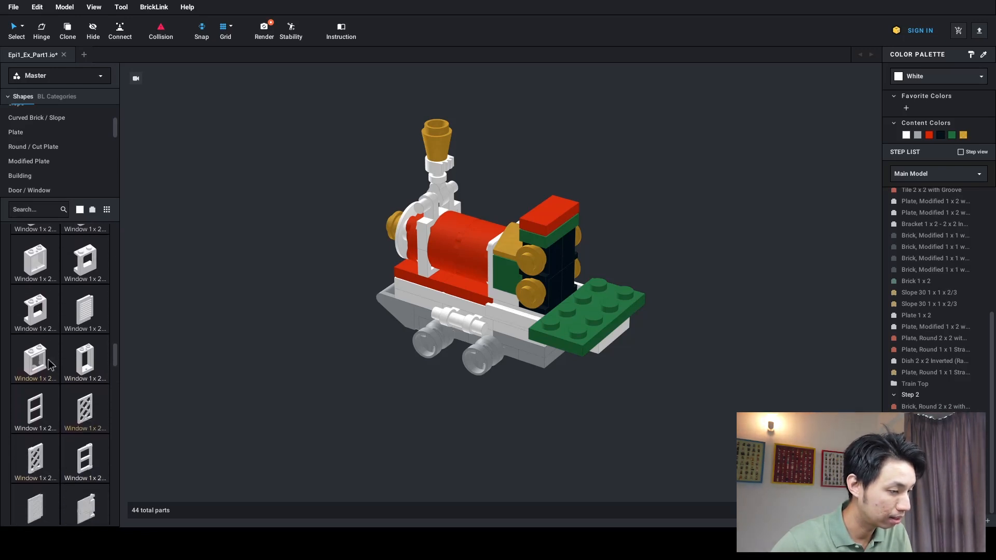
pyautogui.scroll(4, 50, 371)
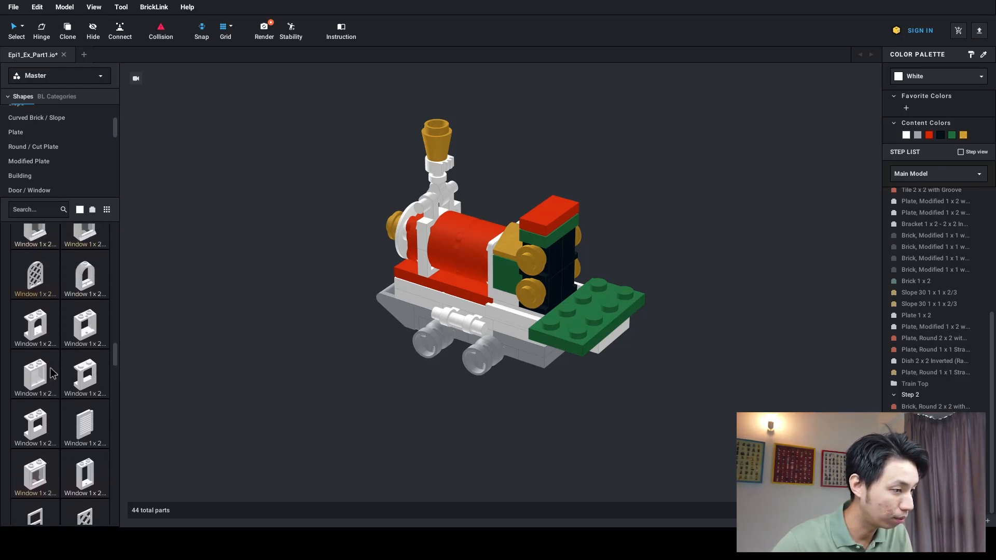
pyautogui.scroll(4, 52, 372)
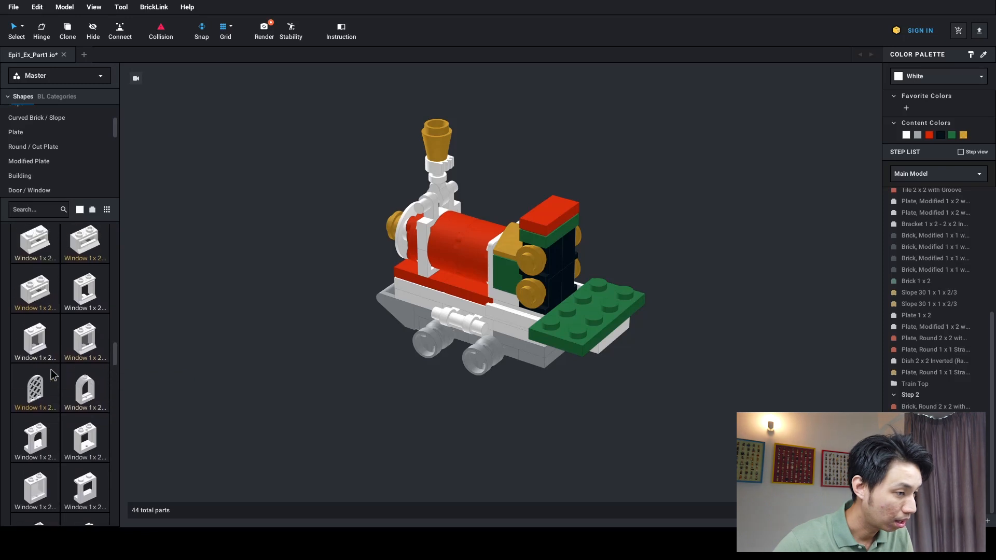
pyautogui.scroll(10, 52, 372)
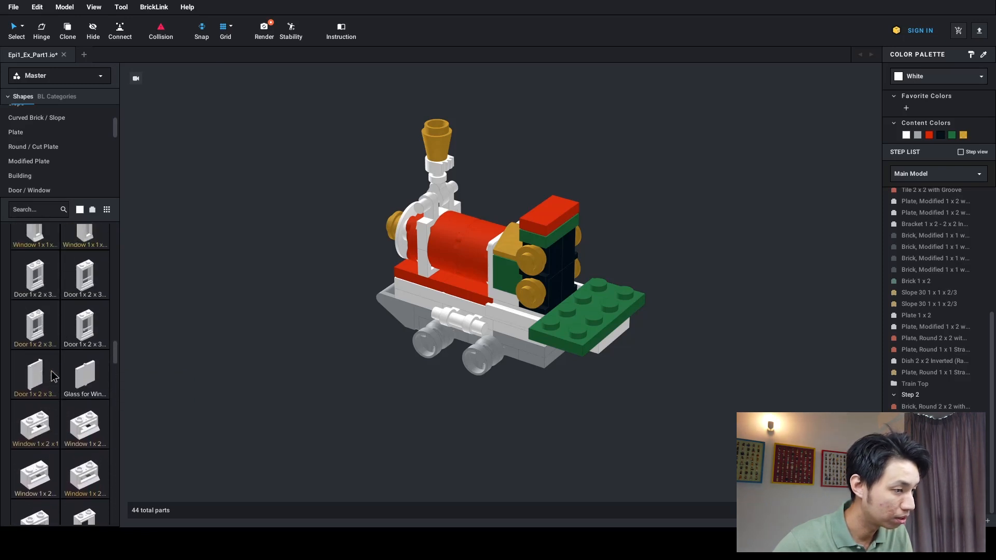
pyautogui.scroll(-9, 51, 376)
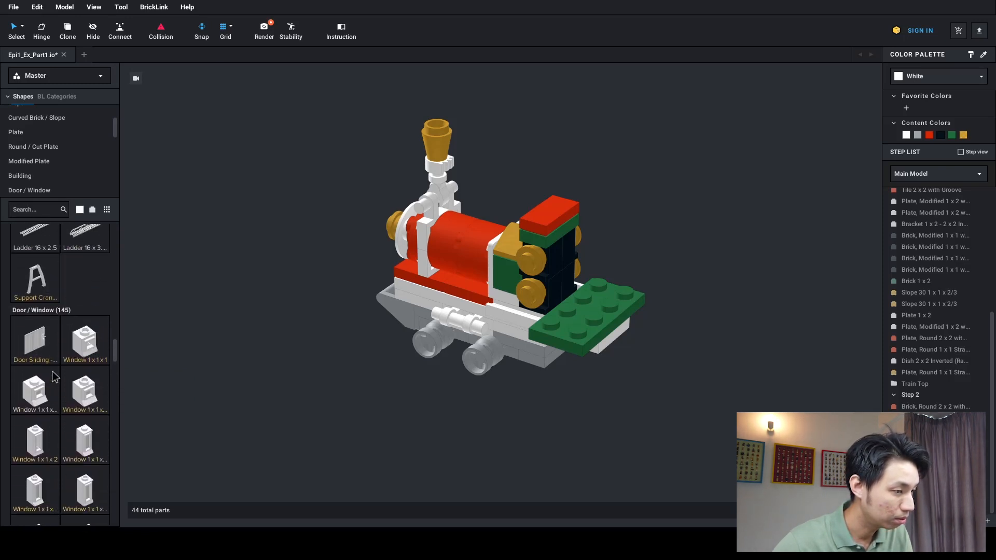
# Set the part palette colour to Black and show its Door / Window parts
pyautogui.click(80, 209)
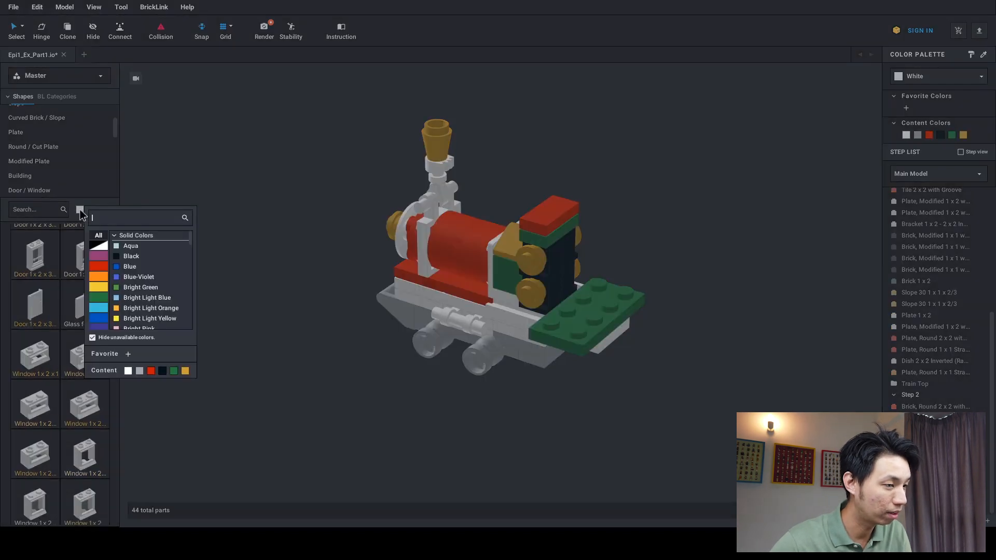
pyautogui.click(128, 256)
pyautogui.scroll(10, 46, 197)
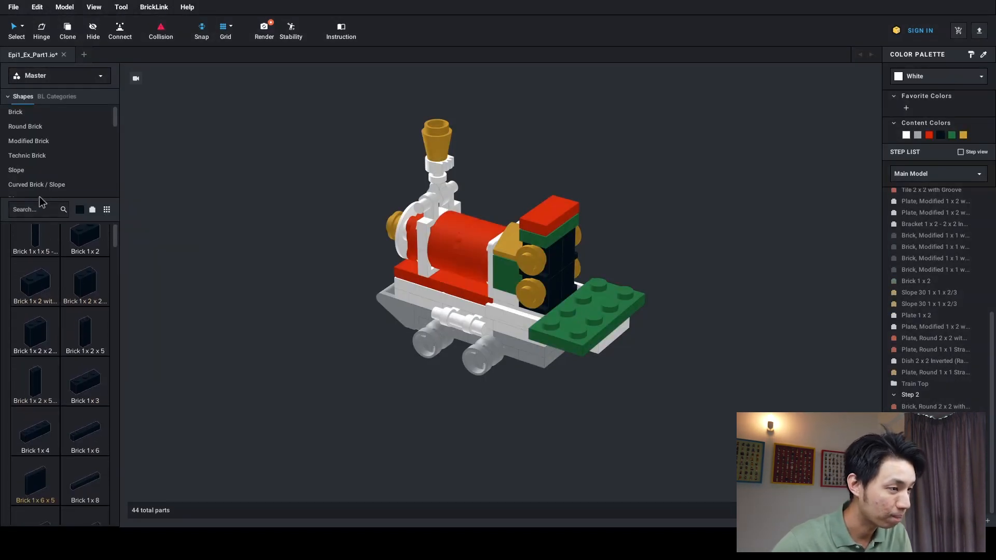
pyautogui.scroll(-8, 99, 141)
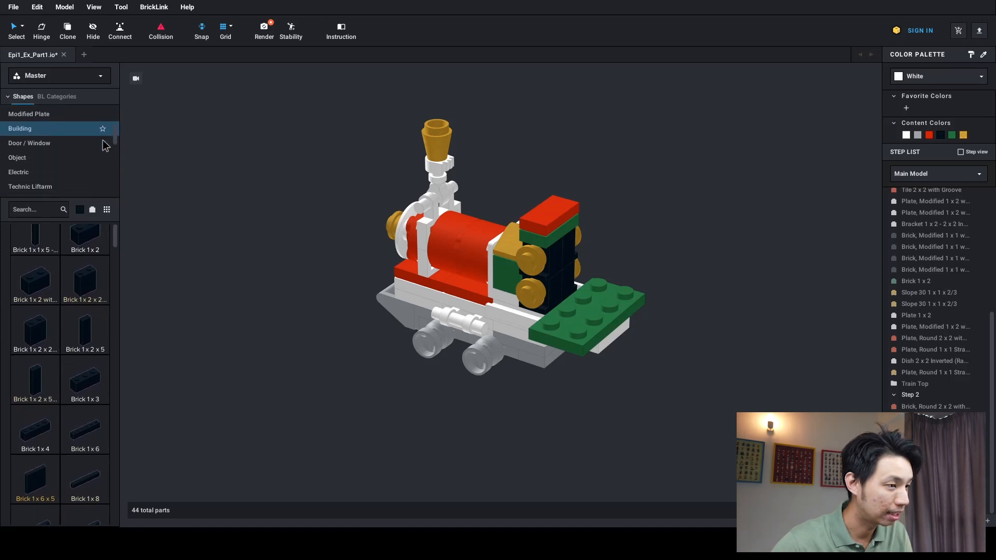
pyautogui.click(68, 123)
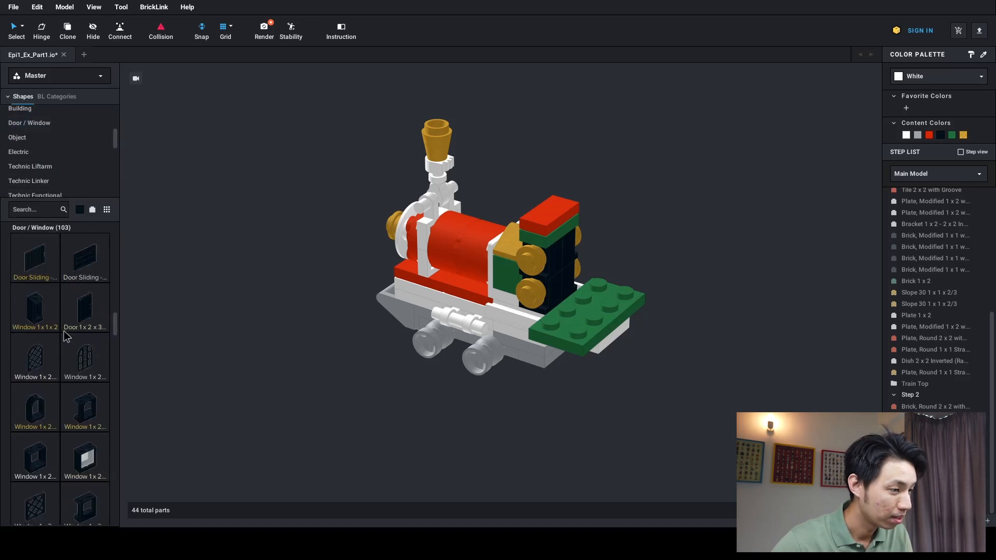
# Place a black Window 1 x 2 x 2 Flat Front at each end of the green Plate 2 x 4
pyautogui.scroll(-2, 64, 336)
pyautogui.moveTo(57, 428); pyautogui.dragTo(531, 285)
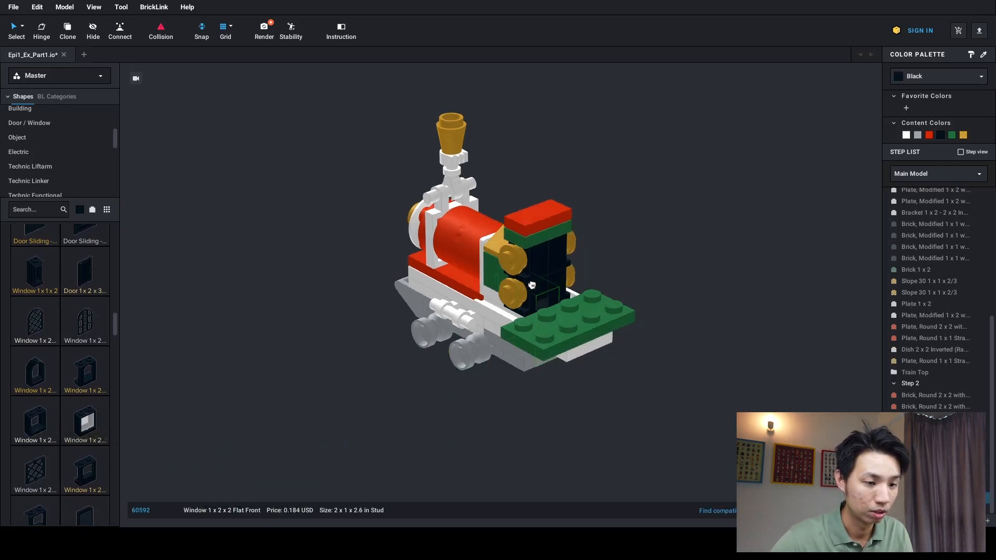
pyautogui.click(537, 273)
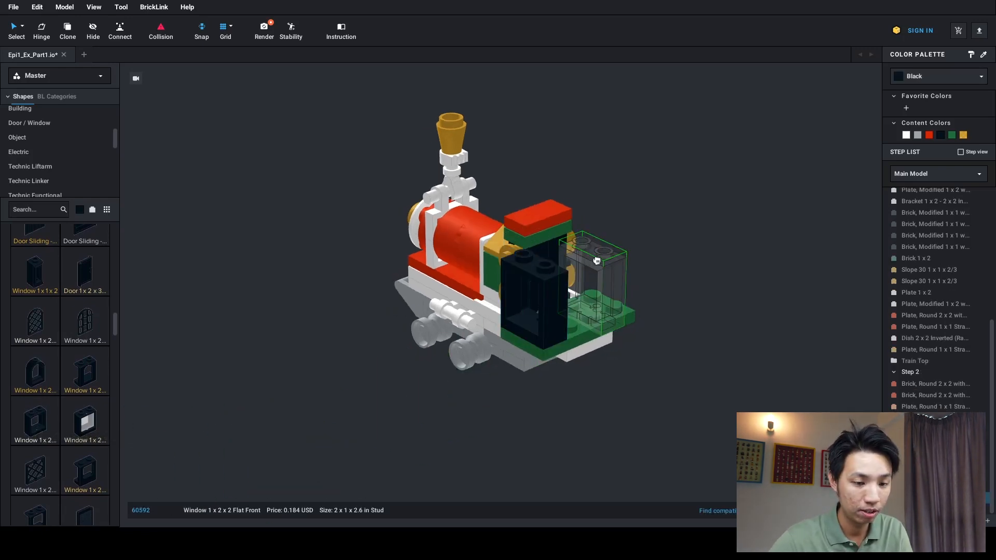
pyautogui.click(613, 245)
pyautogui.click(663, 352)
# Set the part palette colour back to White
pyautogui.scroll(2, 83, 176)
pyautogui.click(83, 209)
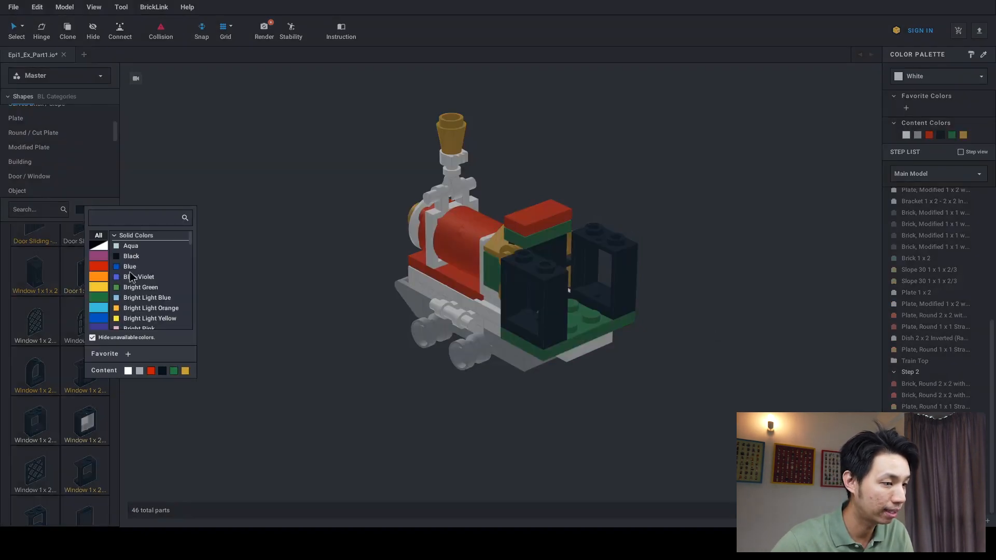
pyautogui.click(103, 247)
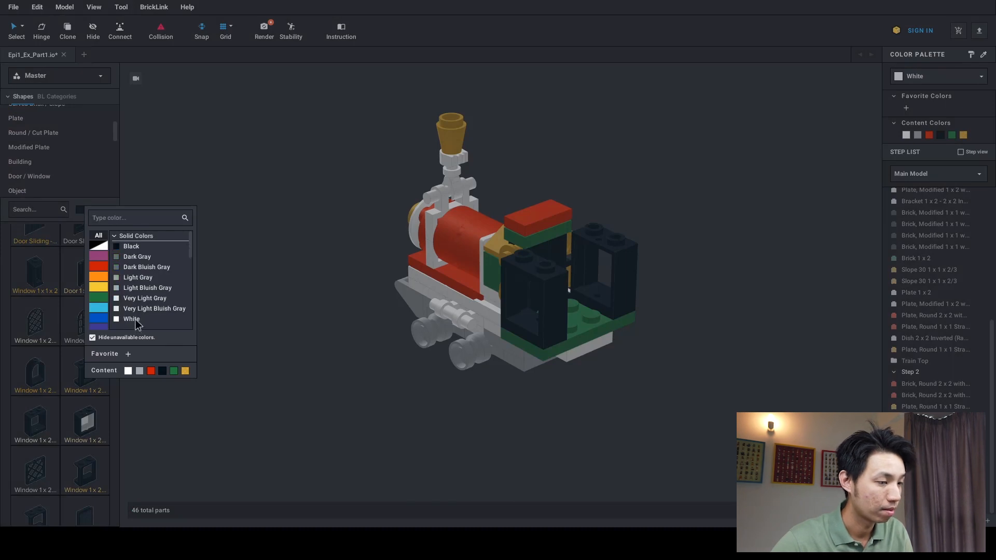
pyautogui.click(136, 320)
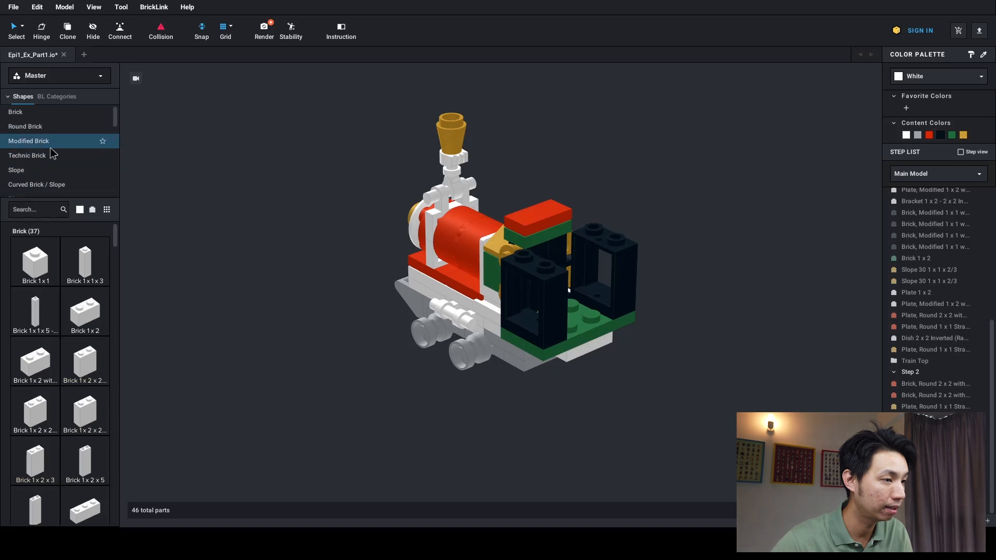
# Place a white Plate 2 x 4 across the tops of both black windows as the cab roof
pyautogui.scroll(-2, 85, 141)
pyautogui.click(62, 173)
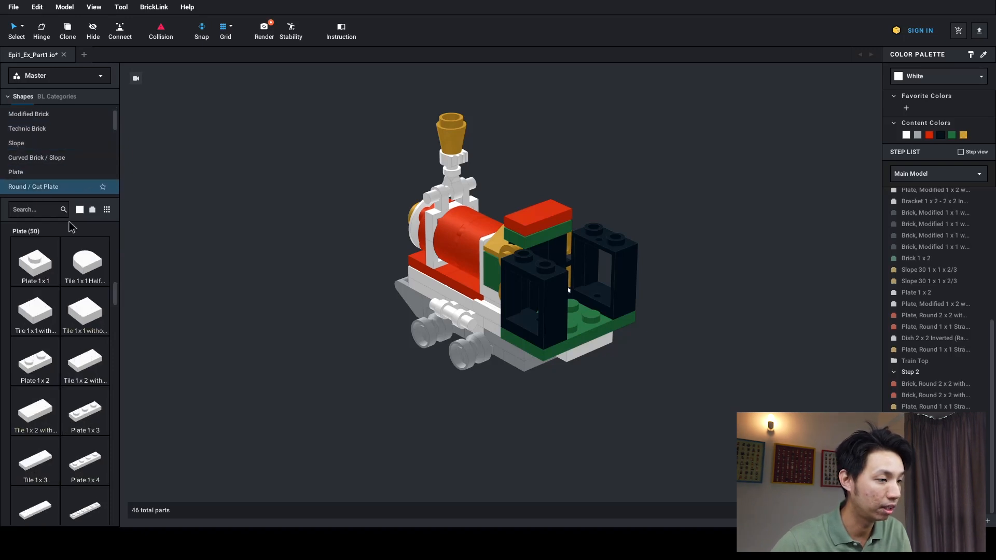
pyautogui.scroll(-5, 80, 289)
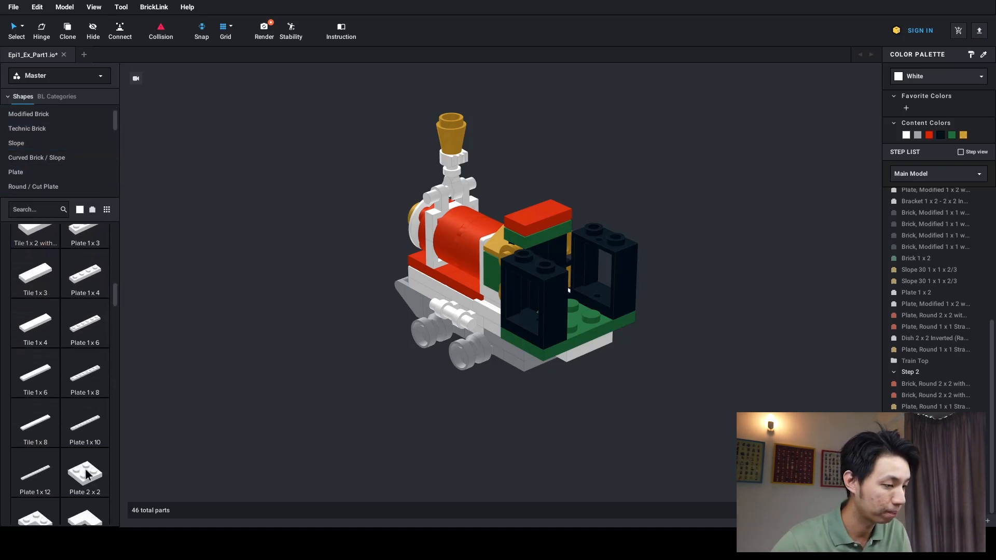
pyautogui.scroll(-3, 62, 492)
pyautogui.click(85, 456)
pyautogui.press('Right')
pyautogui.click(573, 246)
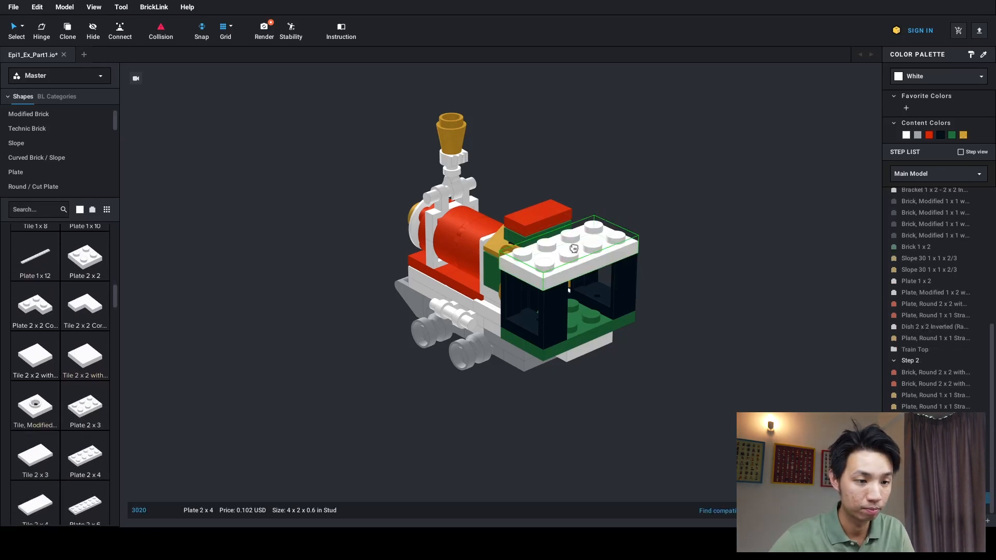
pyautogui.press('Delete')
pyautogui.moveTo(685, 251); pyautogui.dragTo(597, 275, button='right')
pyautogui.hotkey('ctrl', 'z')
pyautogui.click(707, 278)
pyautogui.moveTo(707, 278); pyautogui.dragTo(689, 268, button='right')
# Place a white Plate 2 x 2 on the middle studs of the cab roof
pyautogui.click(83, 264)
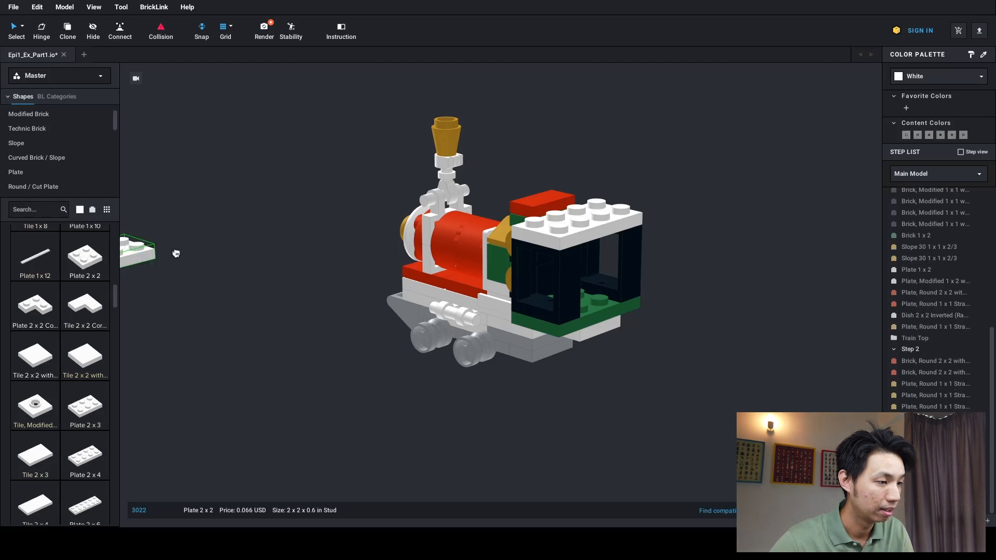
pyautogui.moveTo(588, 210); pyautogui.dragTo(582, 267, button='right')
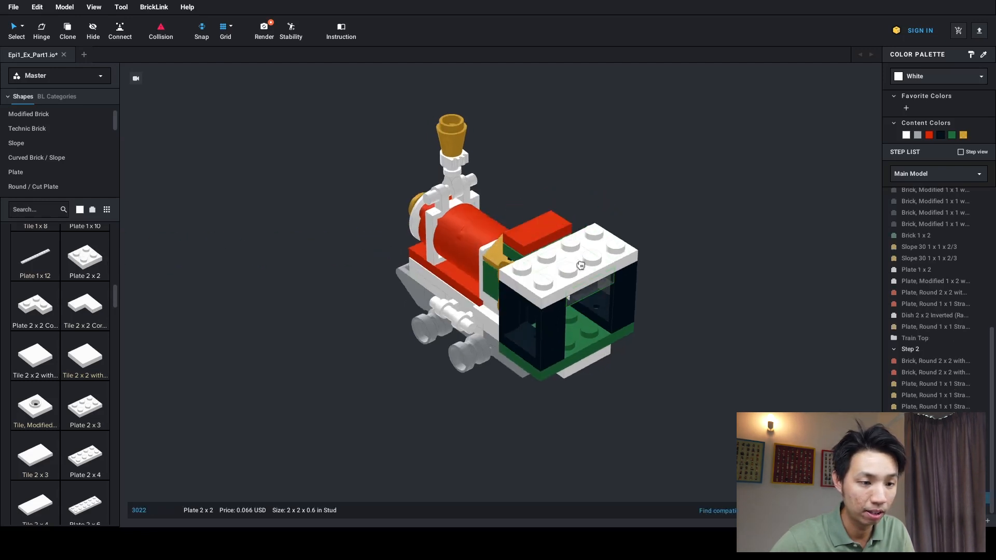
pyautogui.click(577, 258)
pyautogui.click(328, 250)
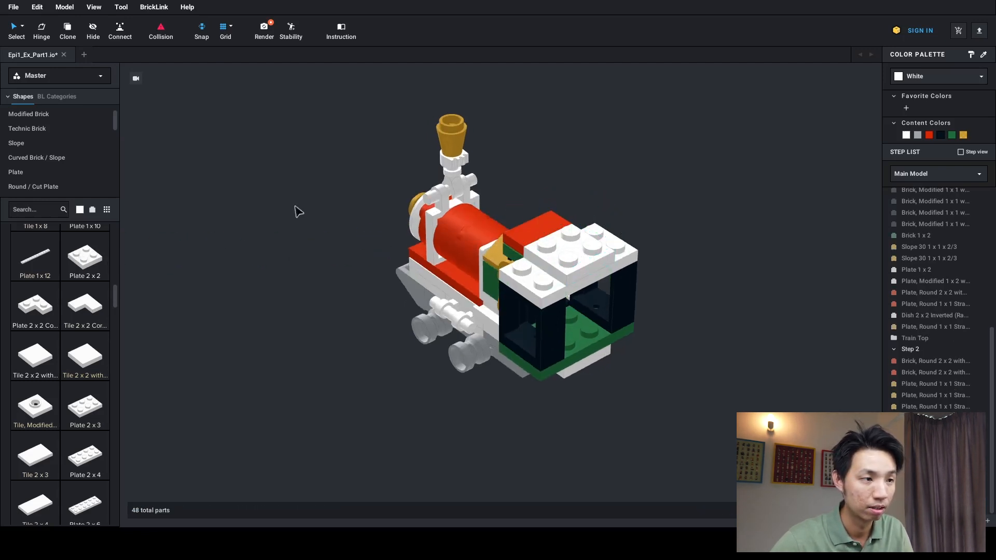
pyautogui.moveTo(296, 208); pyautogui.dragTo(274, 217, button='middle')
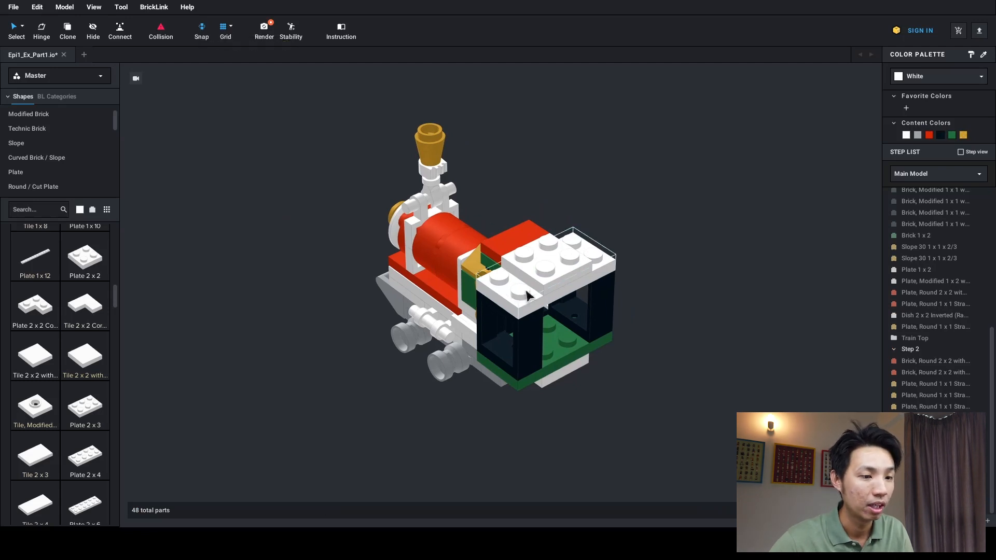
pyautogui.moveTo(521, 296); pyautogui.dragTo(587, 248)
pyautogui.click(683, 346)
pyautogui.moveTo(683, 346)
pyautogui.mouseDown(button='right')
pyautogui.moveTo(656, 339)
pyautogui.moveTo(685, 336)
pyautogui.moveTo(680, 350)
pyautogui.mouseUp(button='right')
pyautogui.moveTo(613, 255); pyautogui.dragTo(560, 278)
pyautogui.click(650, 321)
pyautogui.moveTo(653, 318); pyautogui.dragTo(646, 310, button='middle')
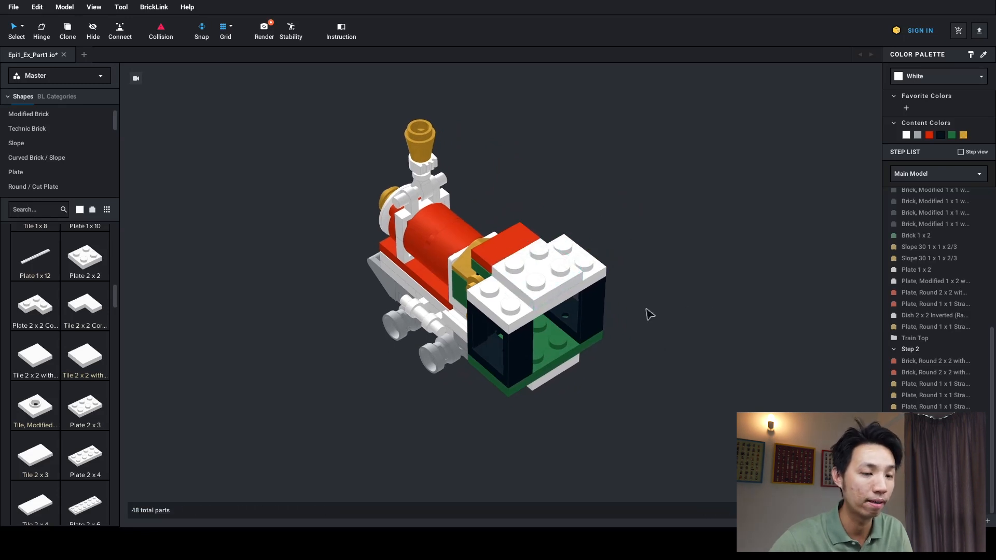
pyautogui.moveTo(646, 310); pyautogui.dragTo(652, 303, button='right')
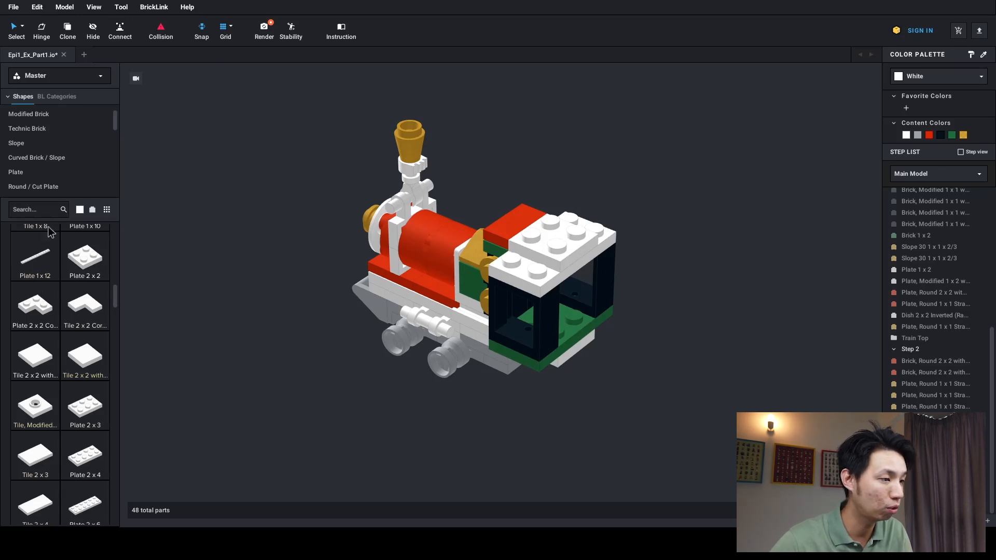
# Search the part palette for "slope", browse the slope parts and clear the search
pyautogui.write('slope')
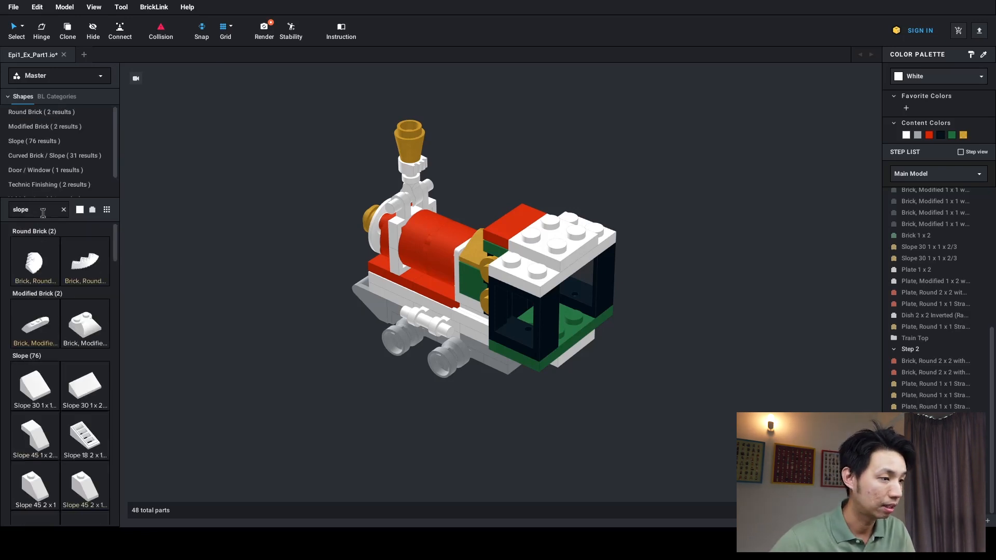
pyautogui.scroll(-5, 52, 340)
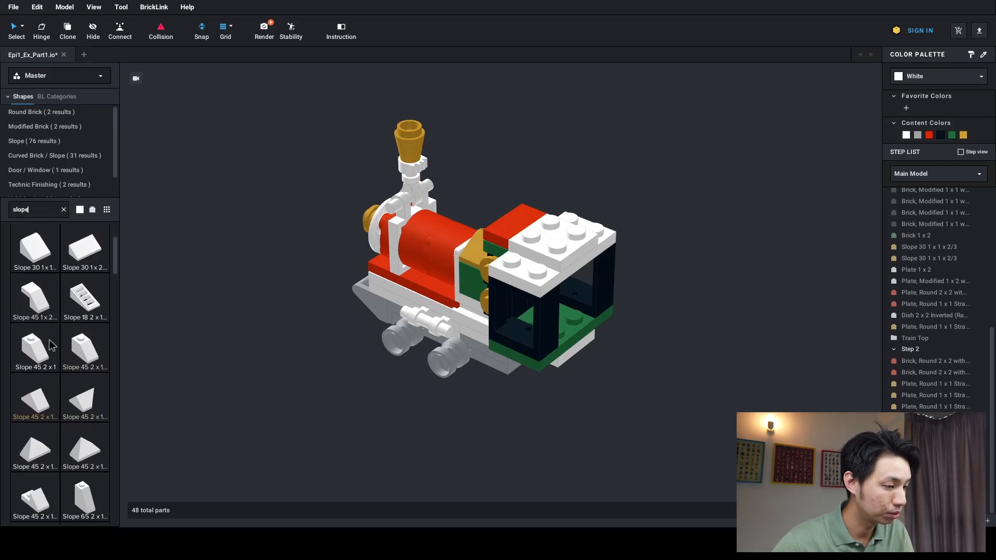
pyautogui.scroll(-5, 47, 345)
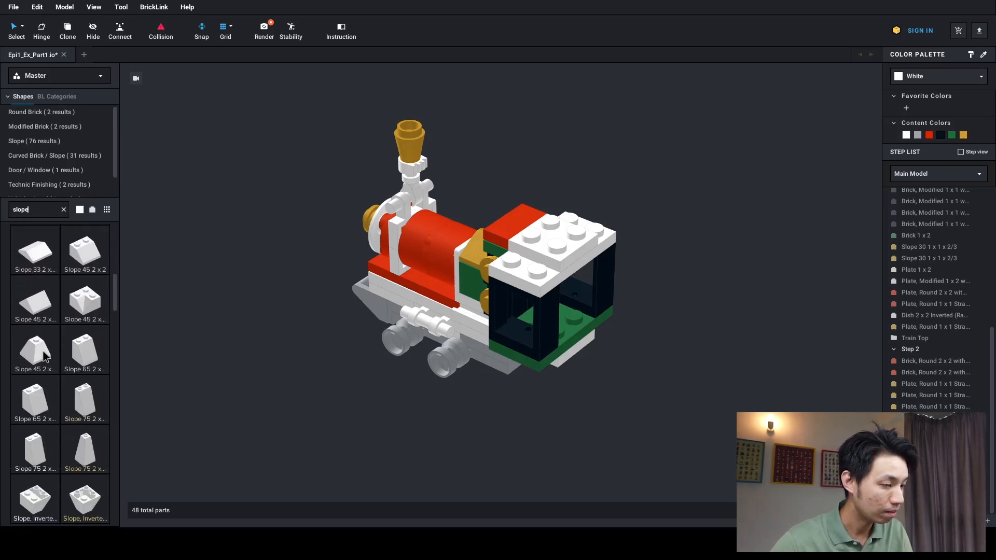
pyautogui.scroll(-5, 44, 355)
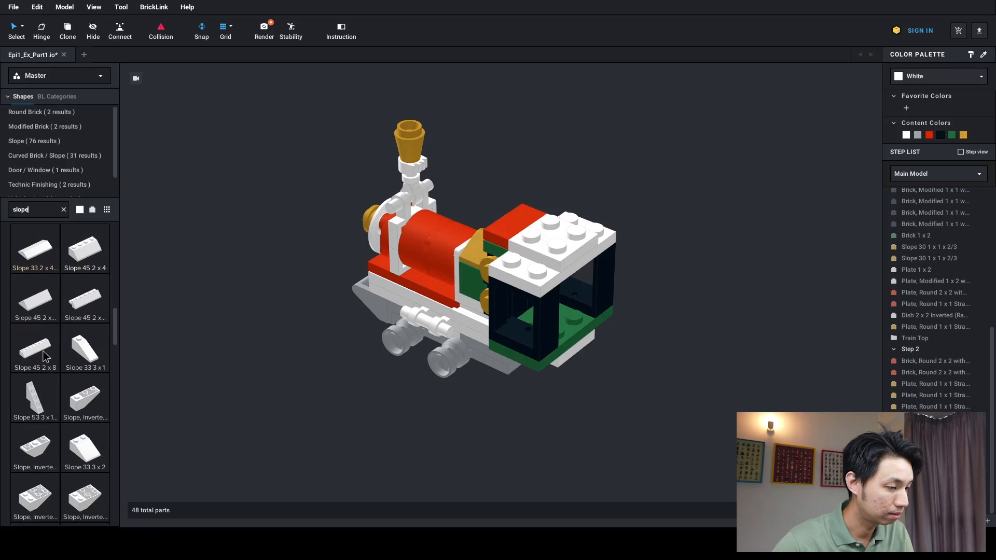
pyautogui.scroll(8, 44, 355)
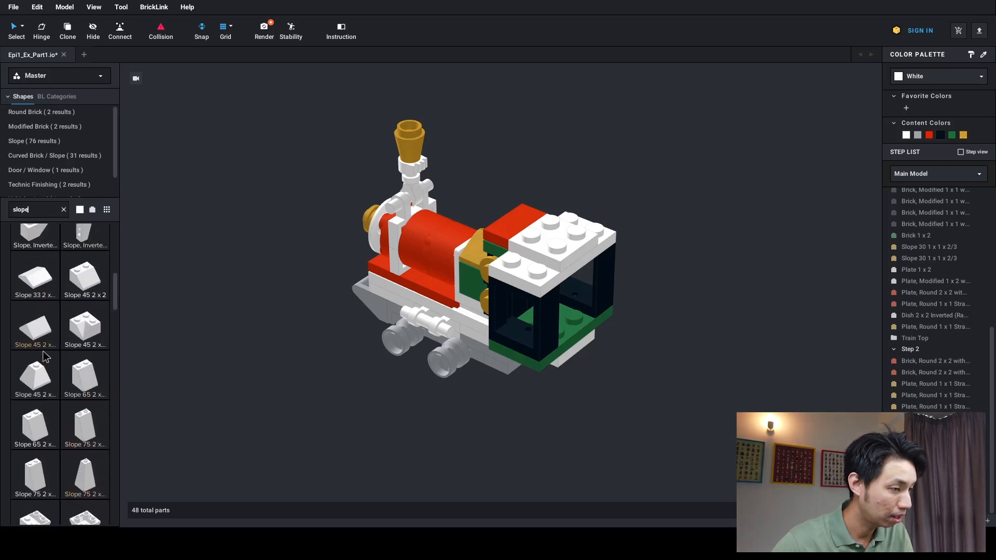
pyautogui.scroll(8, 44, 355)
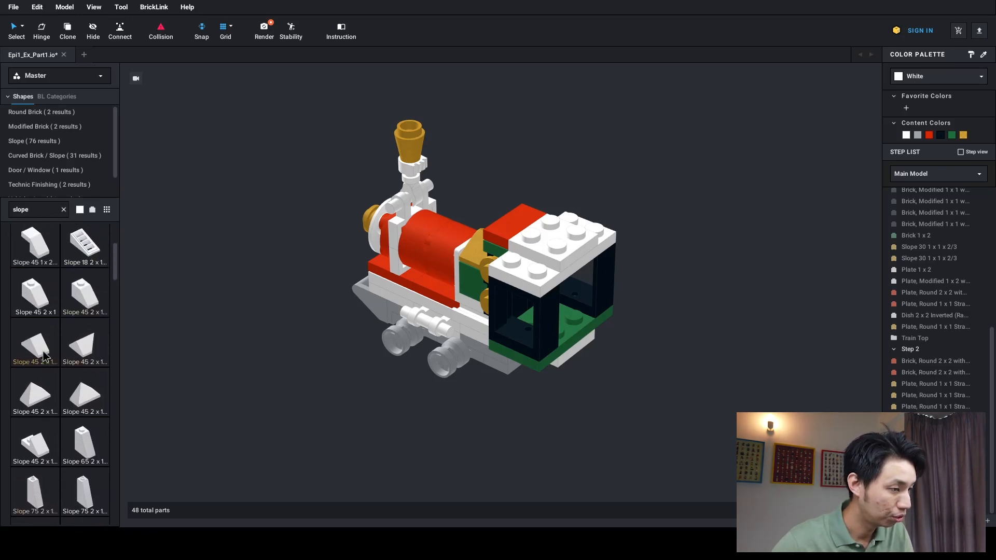
pyautogui.scroll(2, 44, 355)
pyautogui.scroll(-6, 45, 355)
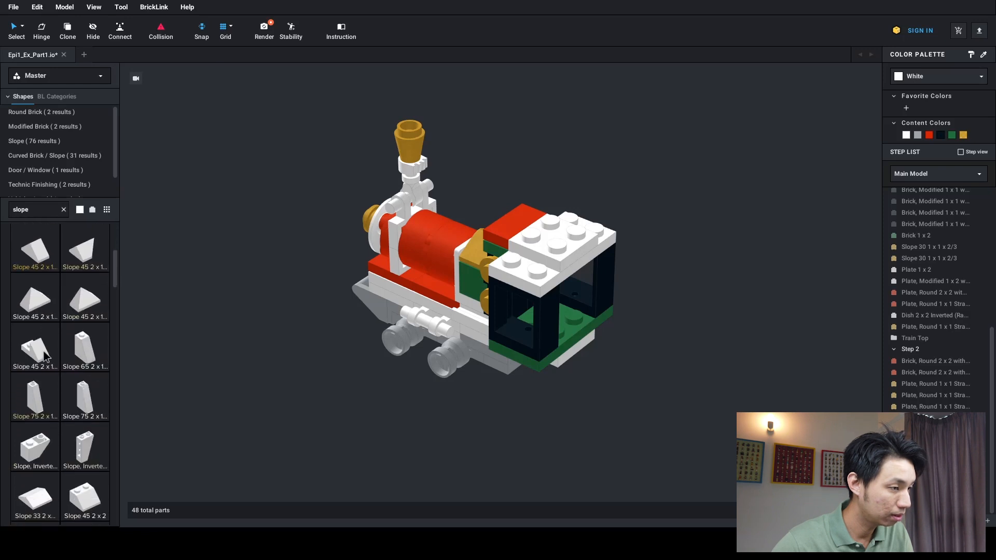
pyautogui.click(63, 209)
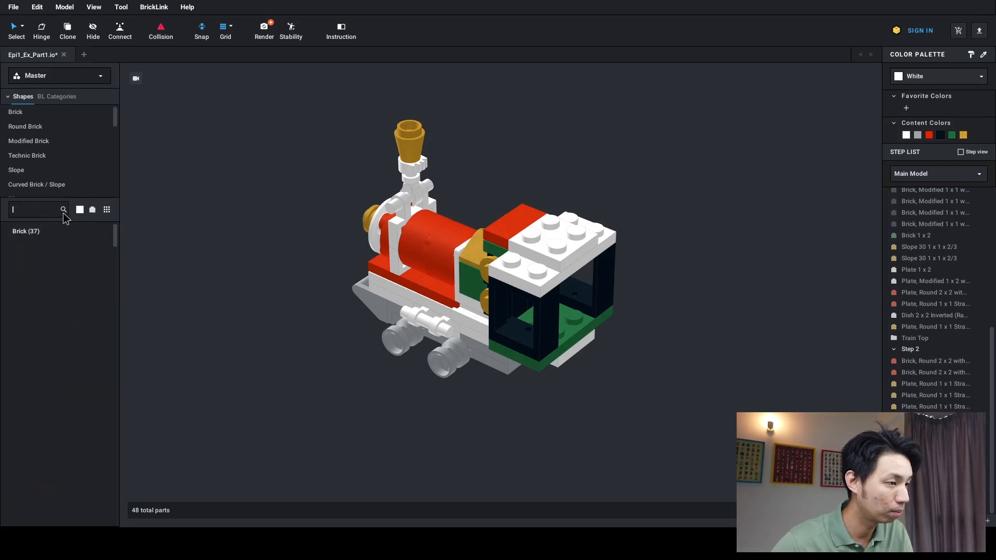
# Place a white Slope, Curved 2 x 1 No Studs from the Curved Brick / Slope category on one side of the cab roof
pyautogui.scroll(-2, 43, 175)
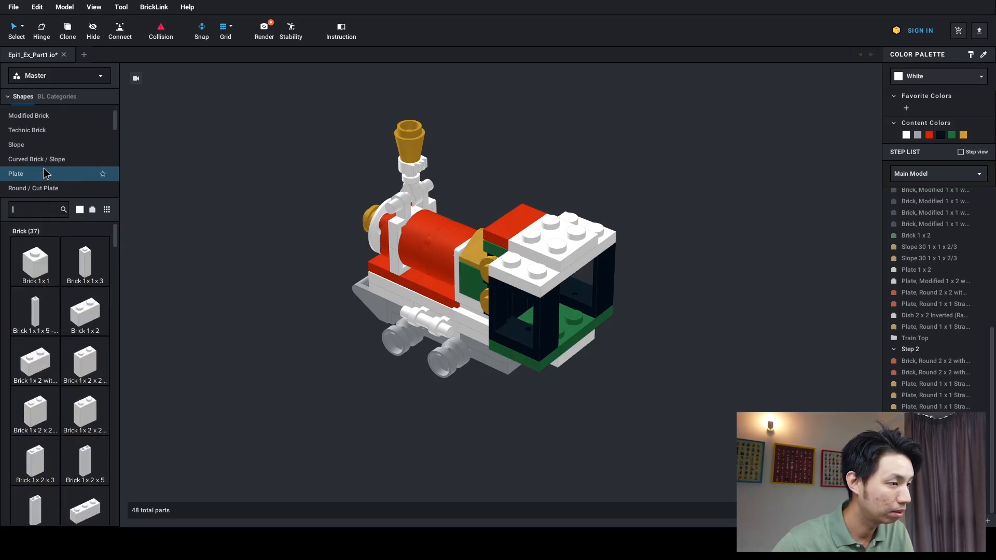
pyautogui.click(41, 159)
pyautogui.scroll(-5, 71, 392)
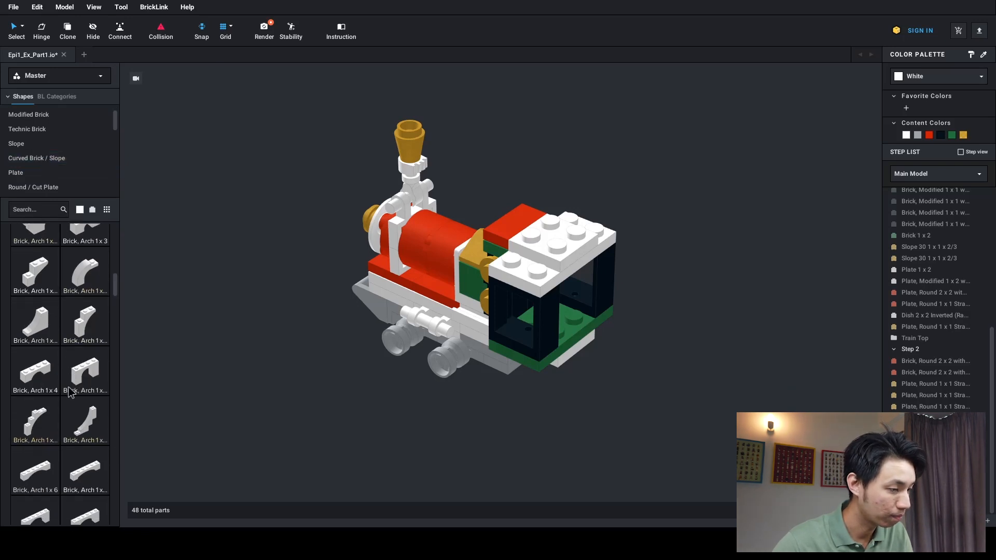
pyautogui.scroll(-4, 69, 393)
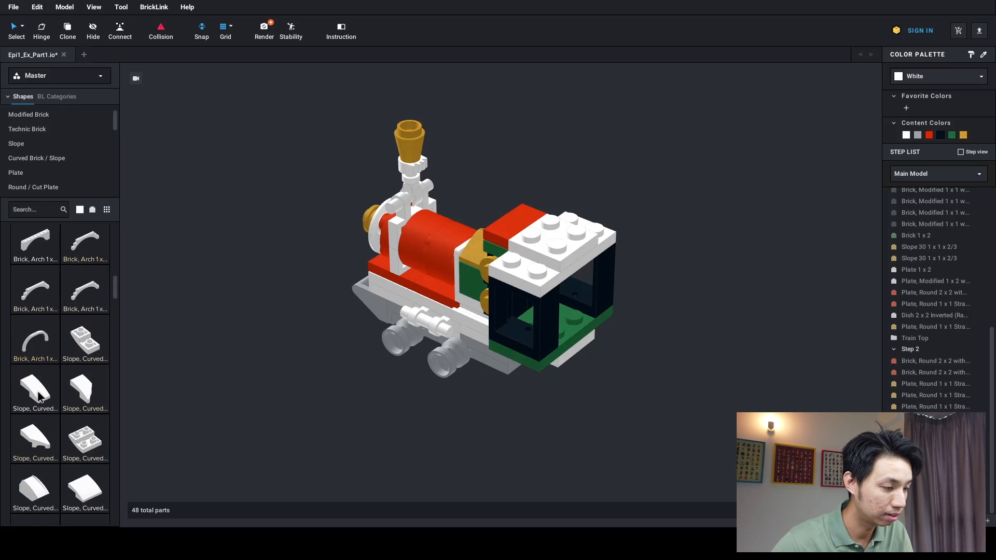
pyautogui.moveTo(25, 388); pyautogui.dragTo(552, 265)
# Duplicate the curved slope and turn copies to face the opposite way, covering the cab roof with four curved slopes
pyautogui.hotkey('ctrl', 'd')
pyautogui.moveTo(650, 234); pyautogui.dragTo(633, 242, button='right')
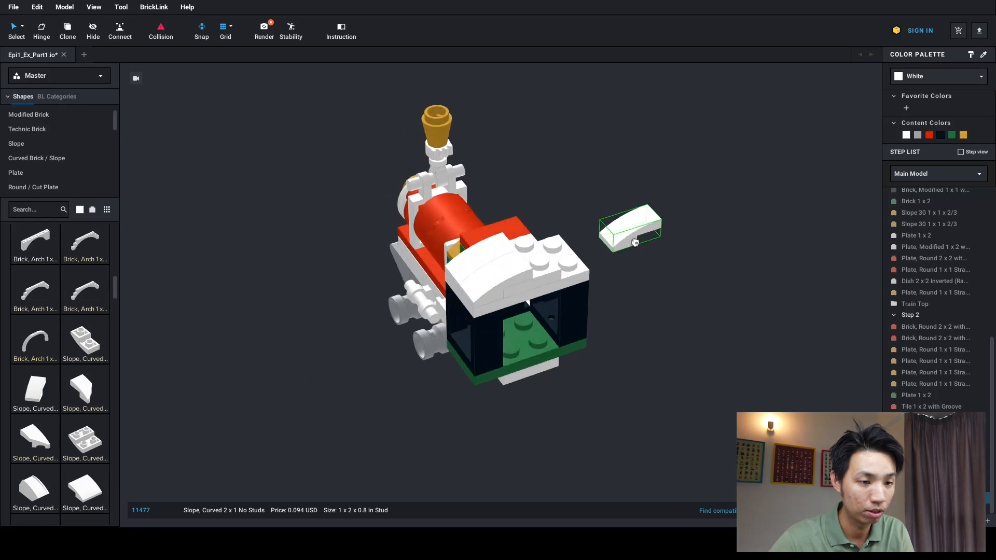
pyautogui.press('Right')
pyautogui.press('Right')
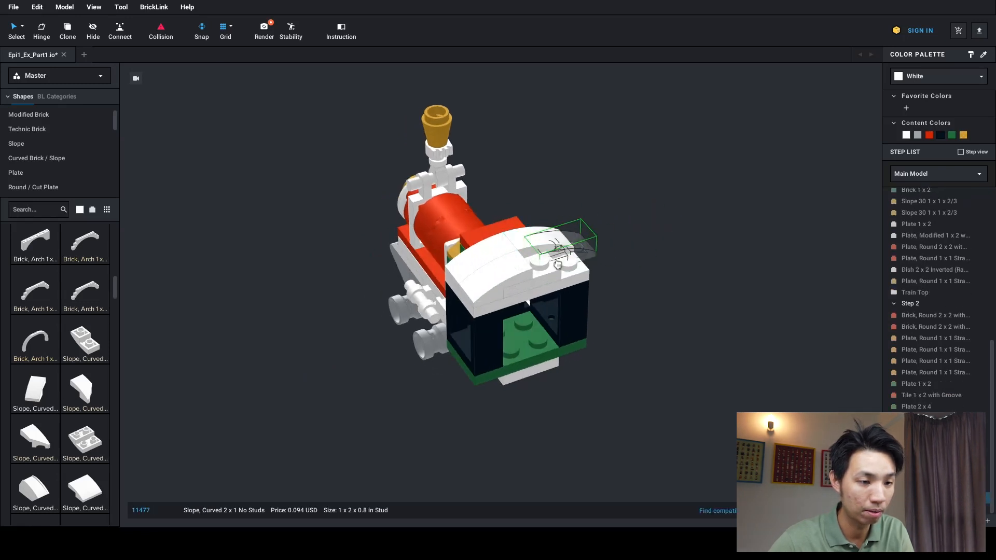
pyautogui.click(548, 252)
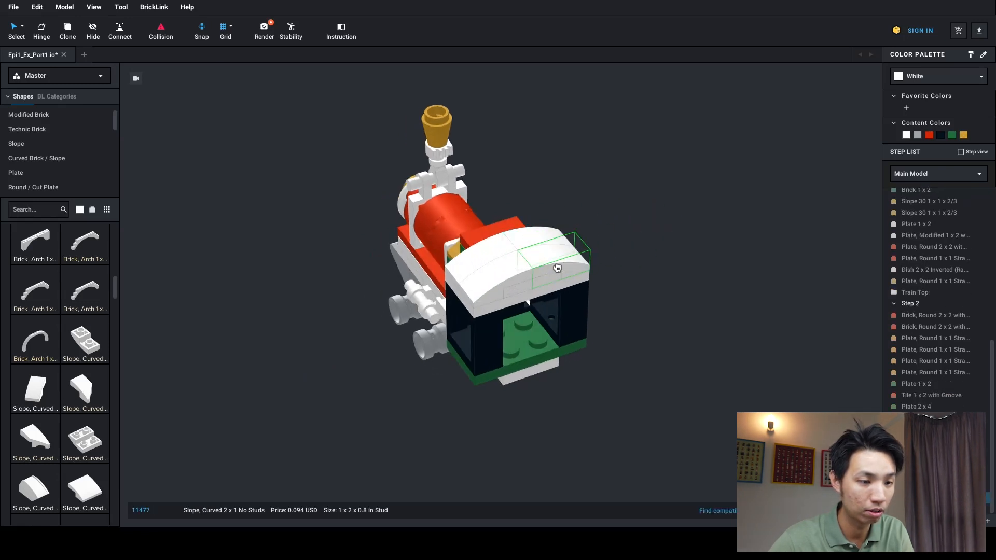
# Recolour the four curved slopes on the cab roof red
pyautogui.click(483, 259)
pyautogui.keyDown('ctrl'); pyautogui.click(497, 279); pyautogui.keyUp('ctrl')
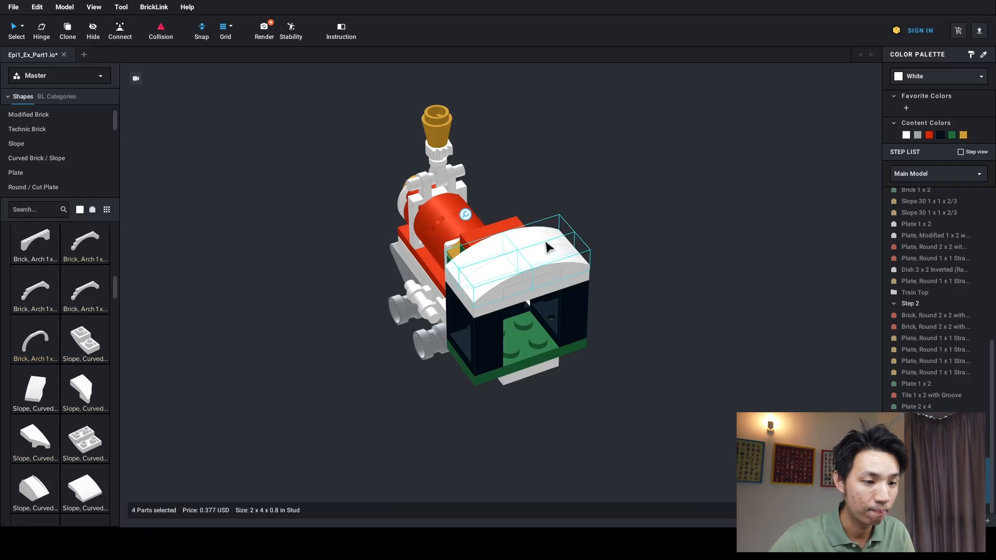
pyautogui.click(930, 136)
pyautogui.moveTo(797, 229); pyautogui.dragTo(681, 244, button='right')
pyautogui.click(703, 223)
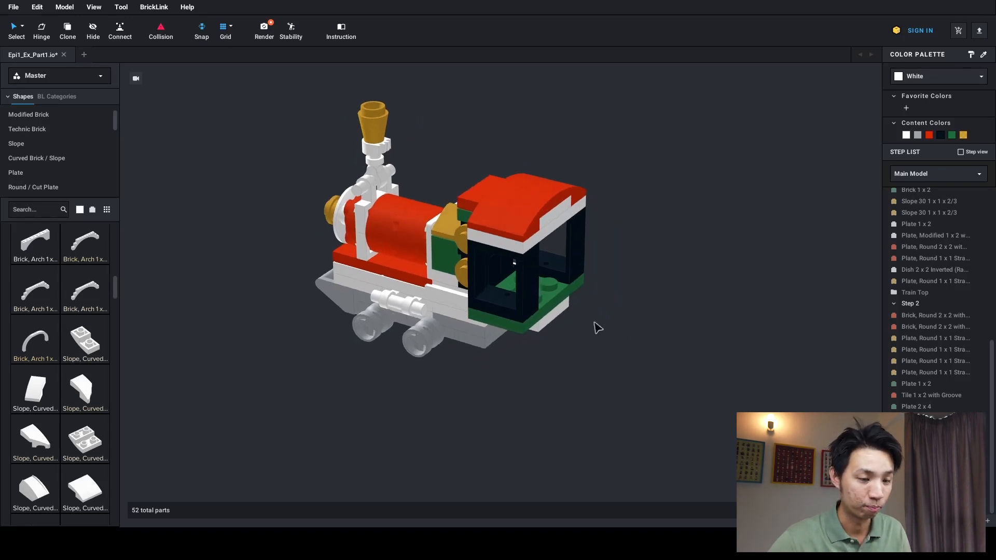
# Place a white Tile 2 x 2 with Groove on the cab floor between the two windows
pyautogui.scroll(2, 594, 324)
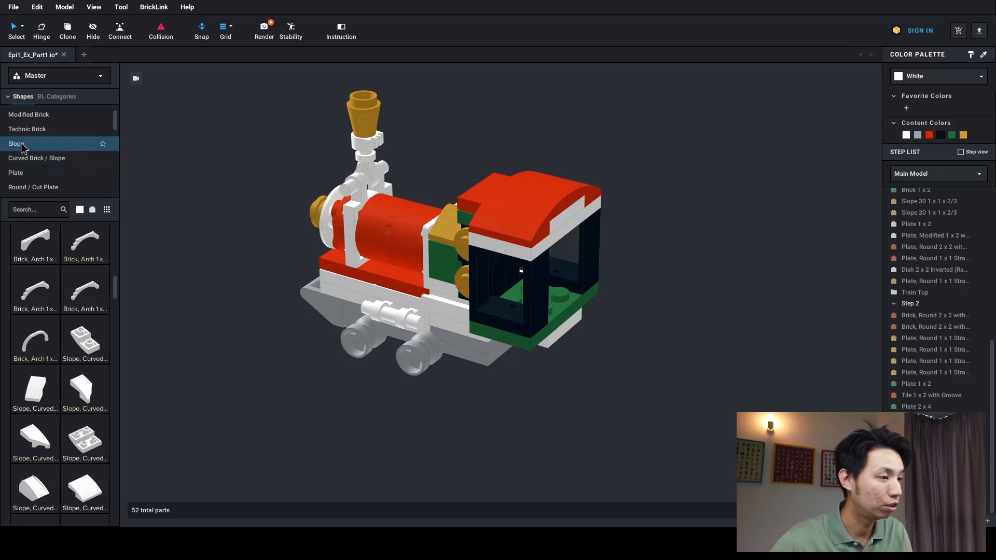
pyautogui.click(23, 172)
pyautogui.scroll(-5, 80, 436)
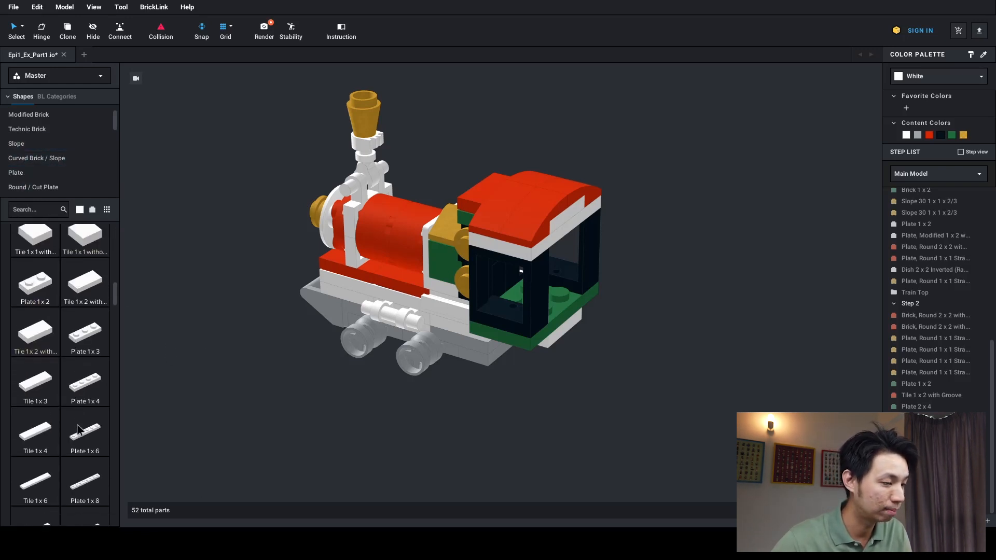
pyautogui.scroll(-1, 46, 459)
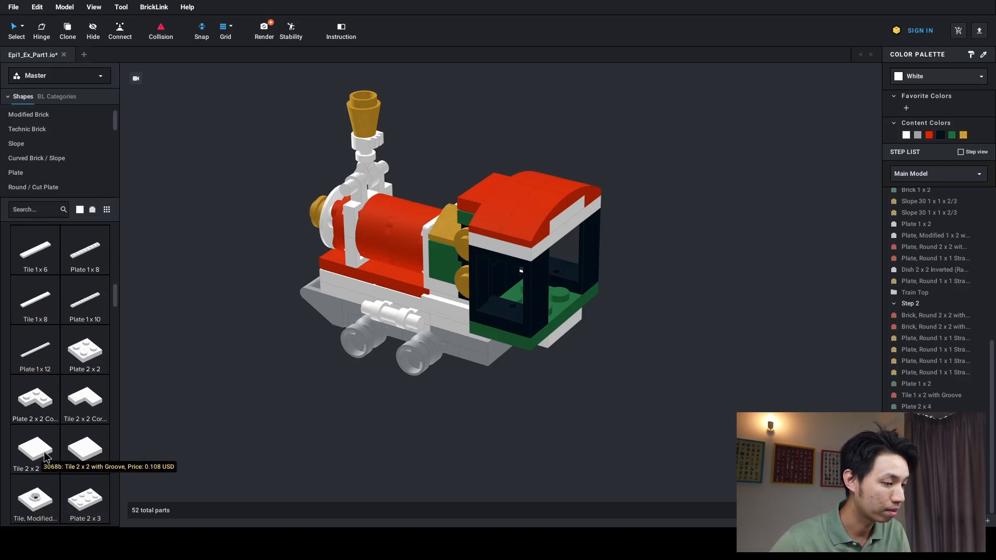
pyautogui.moveTo(45, 458); pyautogui.dragTo(577, 400)
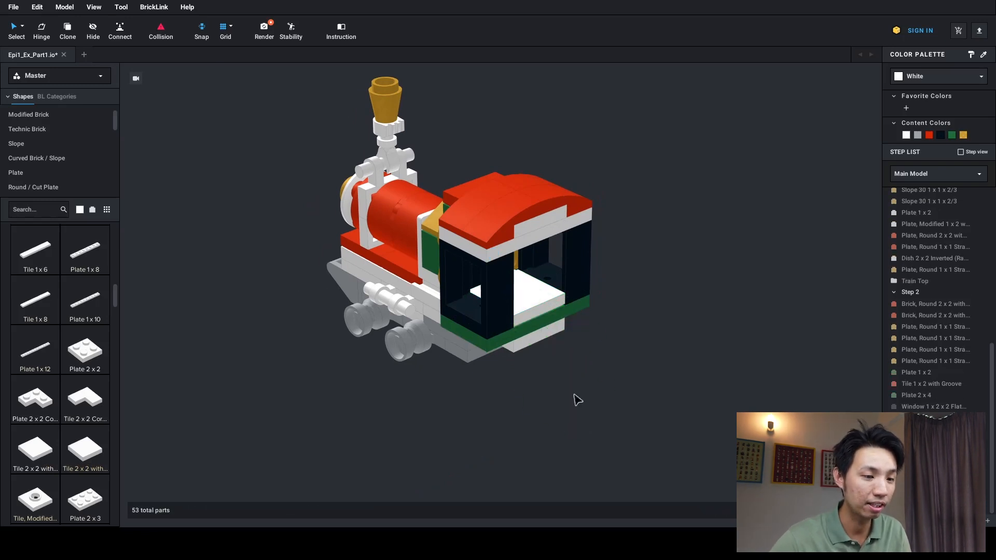
# Delete the tile from the cab floor and try placing another Tile 2 x 2 with Groove there
pyautogui.click(549, 310)
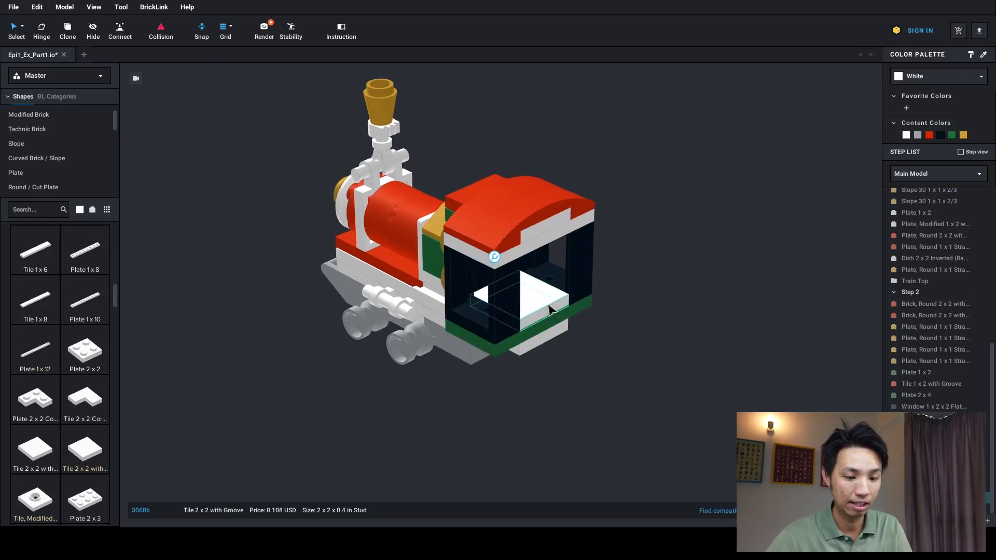
pyautogui.press('Delete')
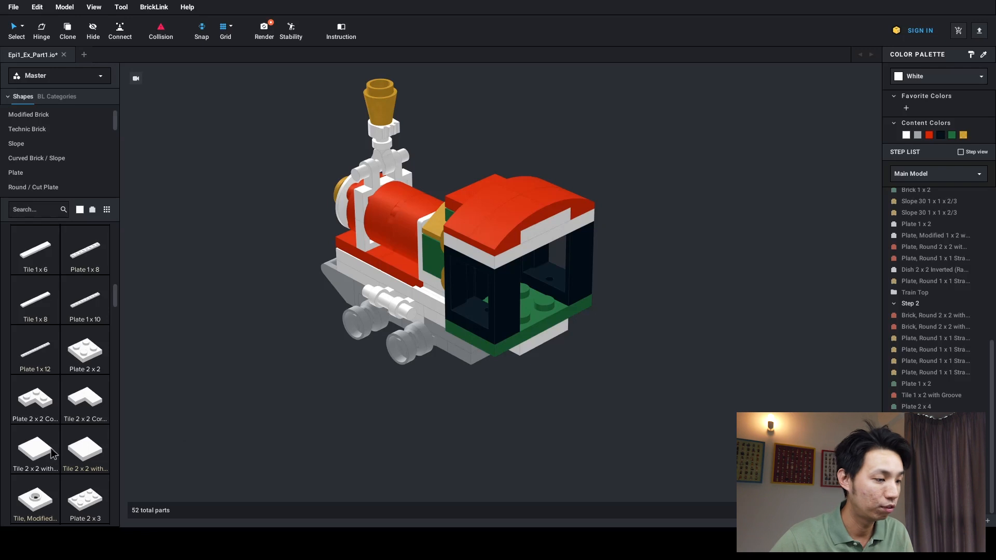
pyautogui.moveTo(46, 457); pyautogui.dragTo(523, 302)
pyautogui.press('Escape')
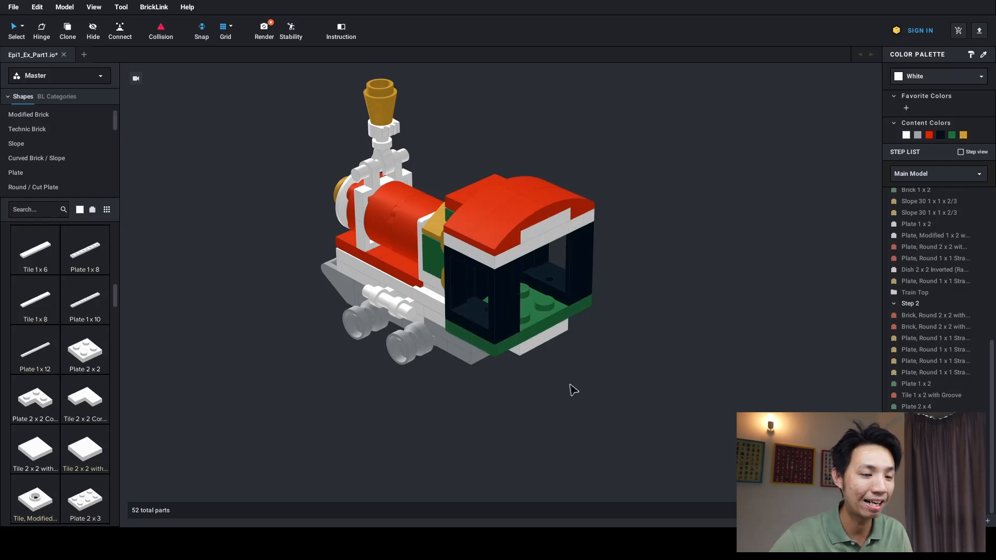
# Hide the two cab windows, both white roof plates and the four red curved slopes, and show all hidden parts again
pyautogui.click(581, 239)
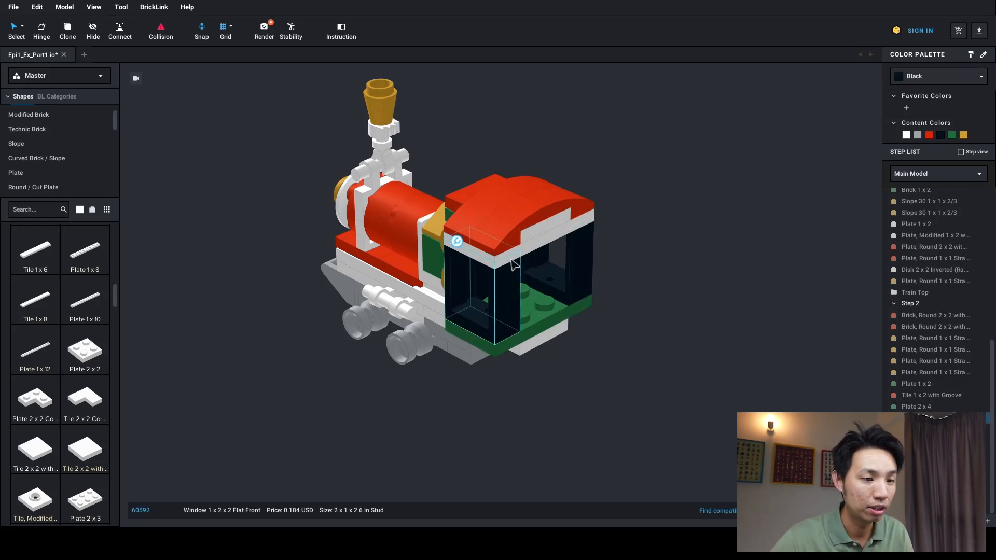
pyautogui.keyDown('ctrl'); pyautogui.click(551, 232); pyautogui.keyUp('ctrl')
pyautogui.keyDown('ctrl'); pyautogui.click(531, 227); pyautogui.keyUp('ctrl')
pyautogui.keyDown('ctrl'); pyautogui.click(492, 208); pyautogui.keyUp('ctrl')
pyautogui.keyDown('ctrl'); pyautogui.click(515, 191); pyautogui.keyUp('ctrl')
pyautogui.keyDown('ctrl'); pyautogui.click(565, 210); pyautogui.keyUp('ctrl')
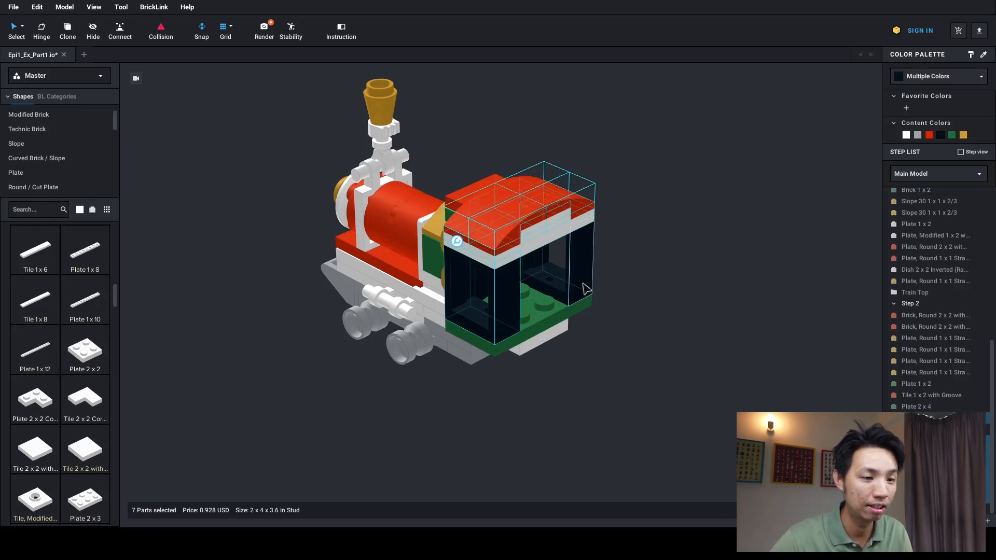
pyautogui.keyDown('ctrl'); pyautogui.click(590, 269); pyautogui.keyUp('ctrl')
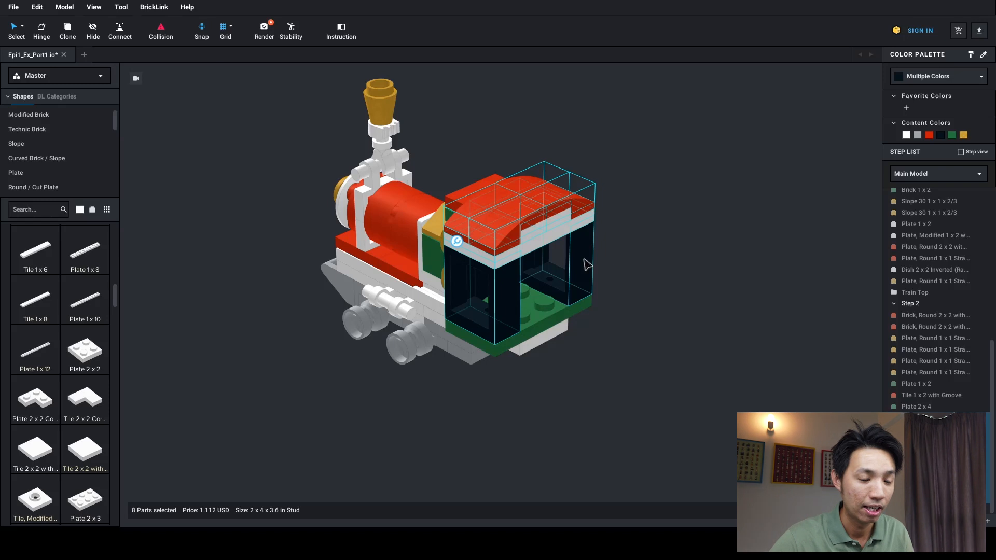
pyautogui.rightClick(584, 261)
pyautogui.click(595, 305)
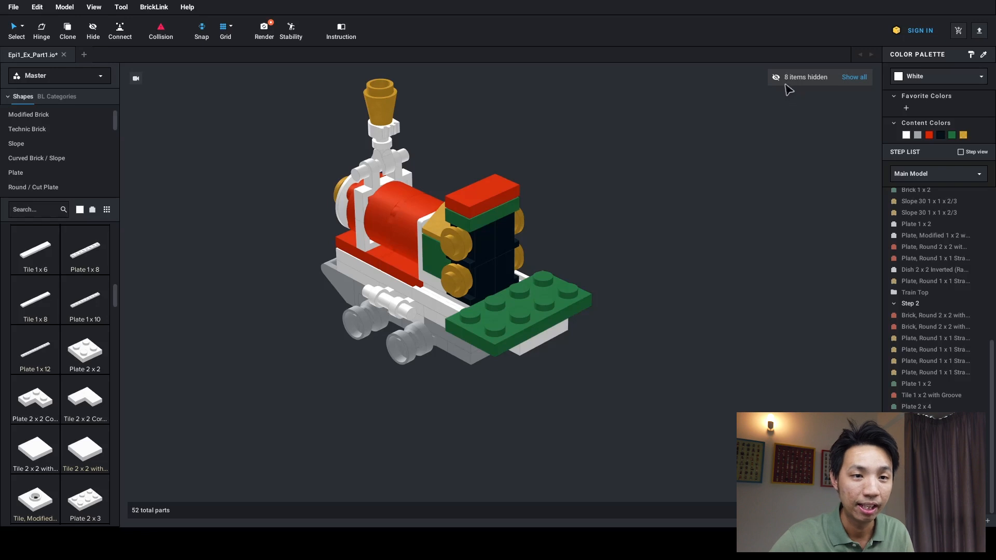
pyautogui.click(855, 78)
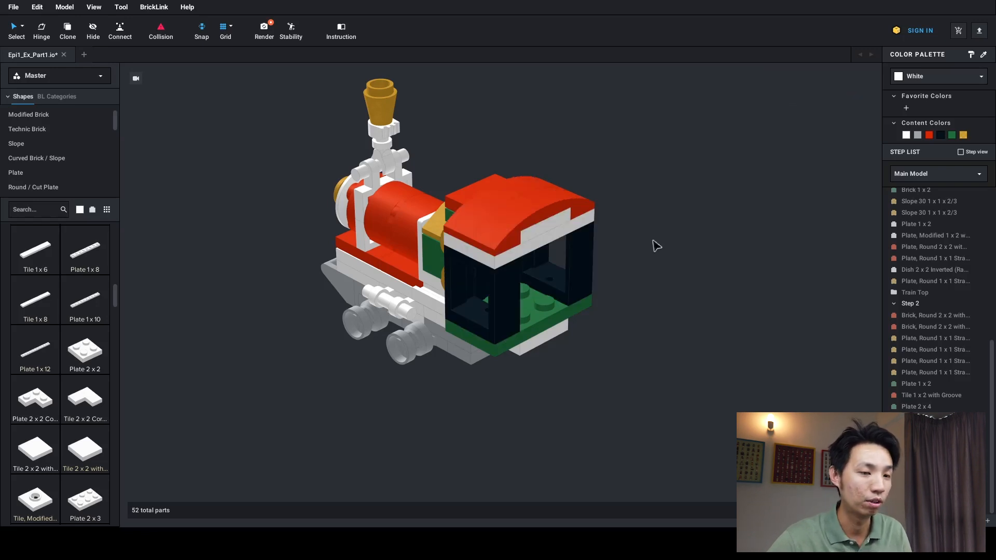
# Hide the two cab windows, the white Plate 2 x 4 roof and the four curved slopes, leaving out the Plate 2 x 2
pyautogui.click(530, 258)
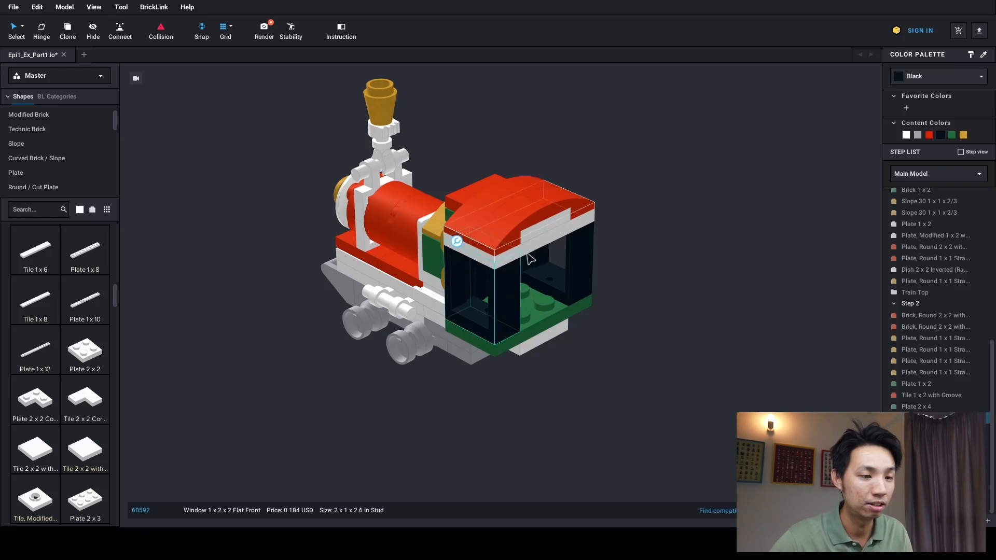
pyautogui.keyDown('ctrl'); pyautogui.click(528, 252); pyautogui.keyUp('ctrl')
pyautogui.keyDown('ctrl'); pyautogui.click(516, 226); pyautogui.keyUp('ctrl')
pyautogui.keyDown('ctrl'); pyautogui.click(494, 204); pyautogui.keyUp('ctrl')
pyautogui.keyDown('ctrl'); pyautogui.click(526, 187); pyautogui.keyUp('ctrl')
pyautogui.keyDown('ctrl'); pyautogui.click(574, 230); pyautogui.keyUp('ctrl')
pyautogui.keyDown('ctrl'); pyautogui.click(584, 244); pyautogui.keyUp('ctrl')
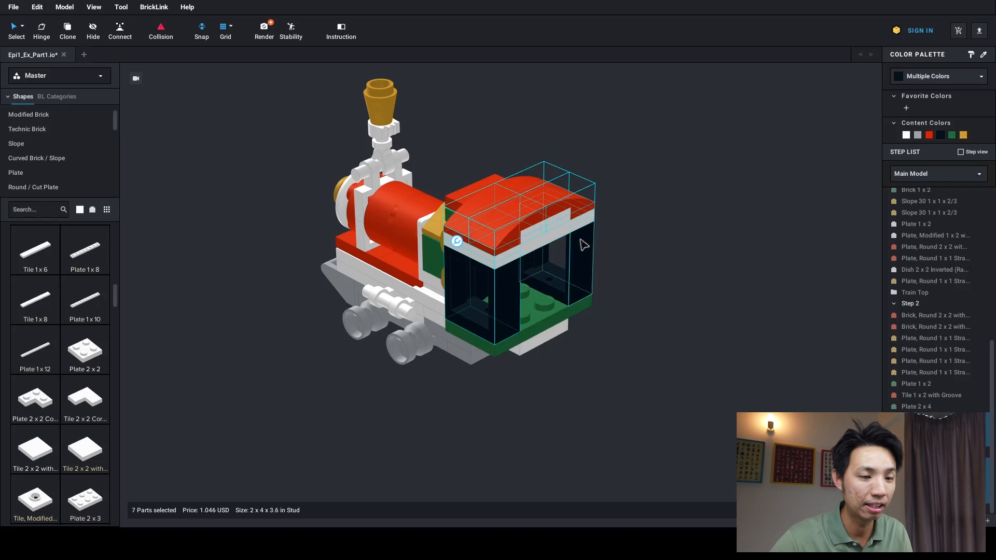
pyautogui.rightClick(584, 244)
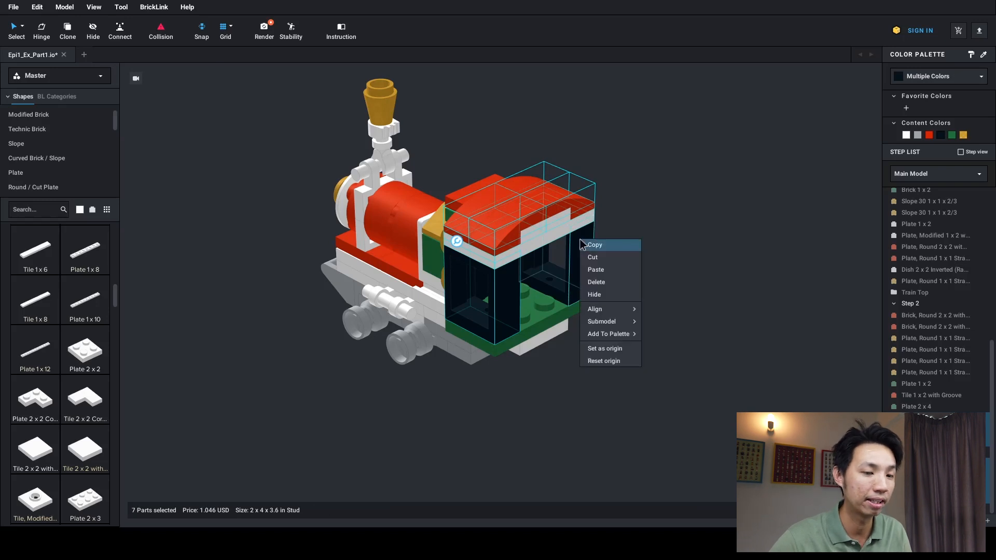
pyautogui.click(594, 295)
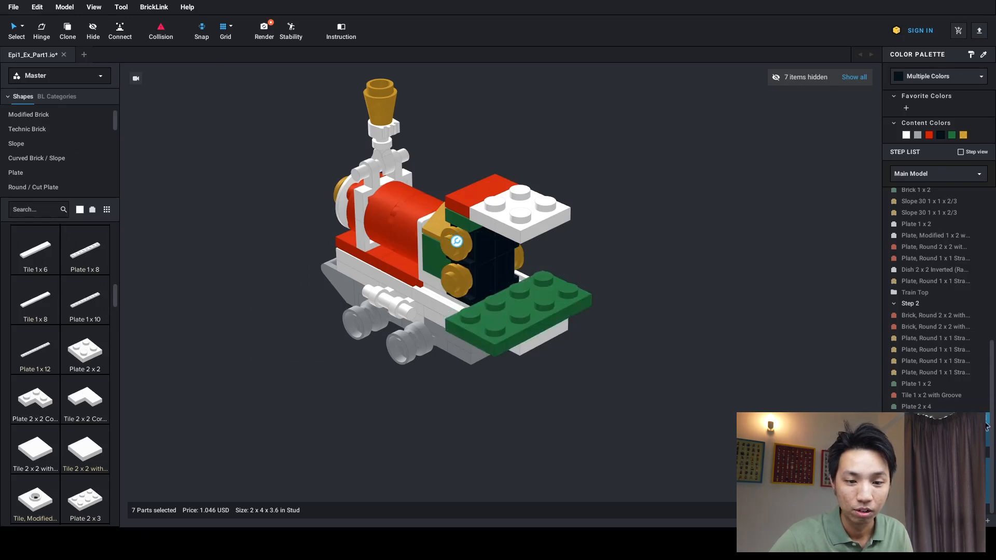
# Hide one Step 2 Plate, Round 1 x 1, the second red Brick, Round 2 x 2 and the gold front Plate, Round 1 x 1 individually
pyautogui.click(973, 362)
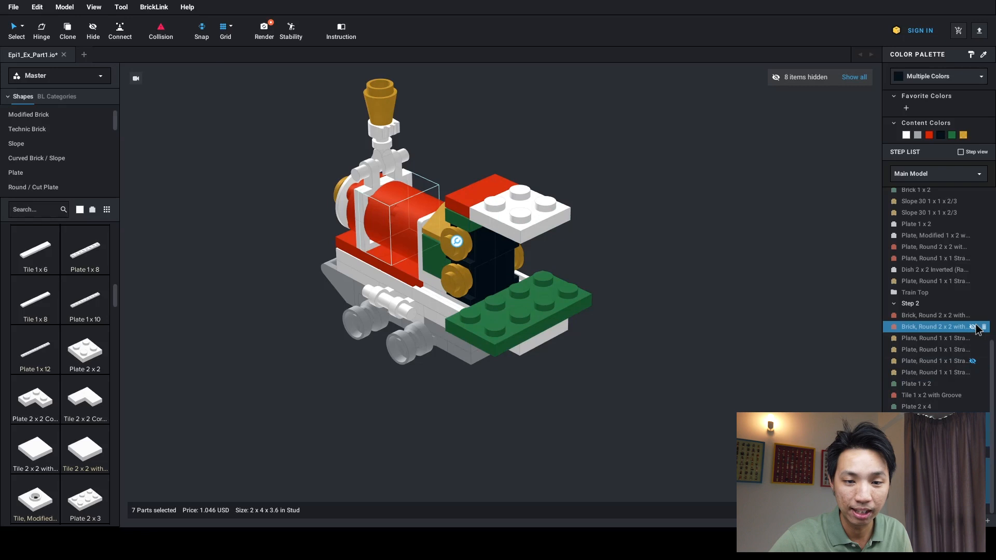
pyautogui.click(973, 326)
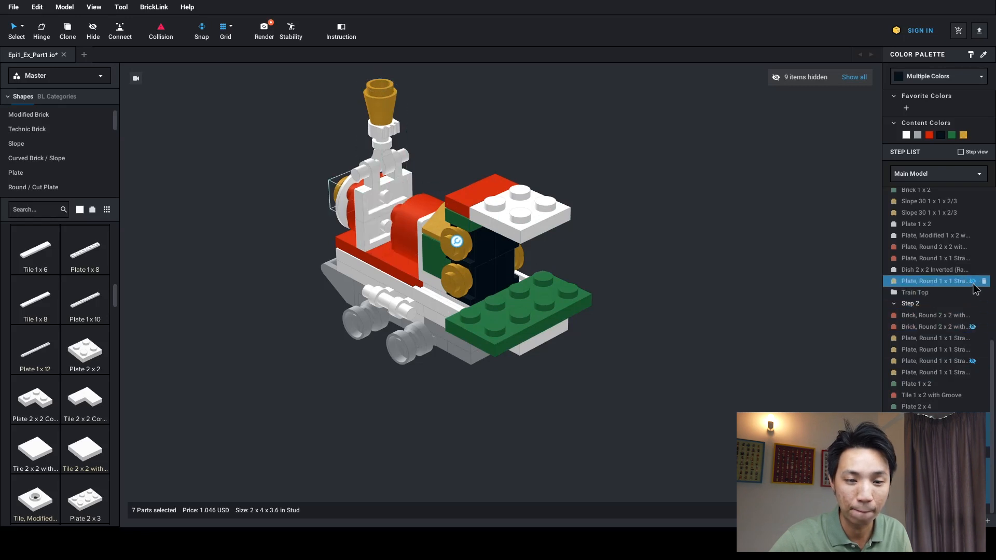
pyautogui.click(973, 281)
pyautogui.moveTo(716, 330); pyautogui.dragTo(706, 337, button='right')
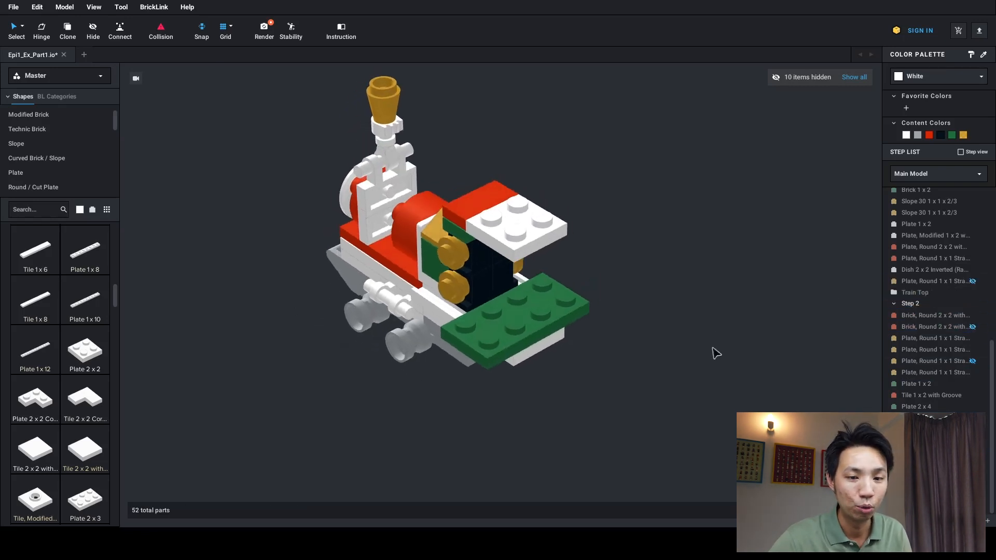
# Show all hidden parts, and hide only the two cab windows, both white roof plates and the four red curved slopes
pyautogui.click(854, 77)
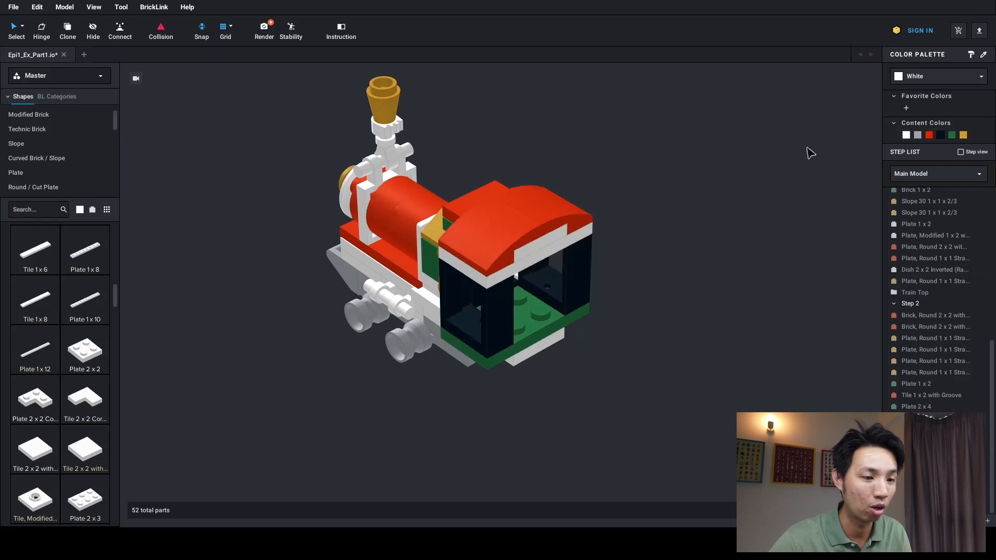
pyautogui.moveTo(778, 238); pyautogui.dragTo(723, 293, button='right')
pyautogui.click(511, 312)
pyautogui.keyDown('ctrl'); pyautogui.click(521, 275); pyautogui.keyUp('ctrl')
pyautogui.keyDown('ctrl'); pyautogui.click(525, 236); pyautogui.keyUp('ctrl')
pyautogui.keyDown('ctrl'); pyautogui.click(523, 233); pyautogui.keyUp('ctrl')
pyautogui.keyDown('ctrl'); pyautogui.click(494, 218); pyautogui.keyUp('ctrl')
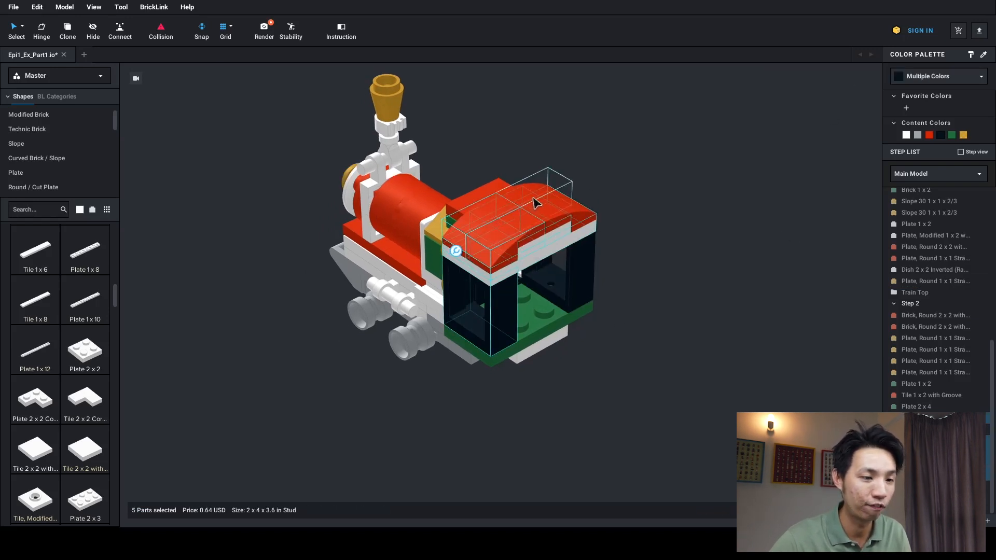
pyautogui.keyDown('ctrl'); pyautogui.click(535, 199); pyautogui.keyUp('ctrl')
pyautogui.keyDown('ctrl'); pyautogui.click(553, 212); pyautogui.keyUp('ctrl')
pyautogui.rightClick(595, 264)
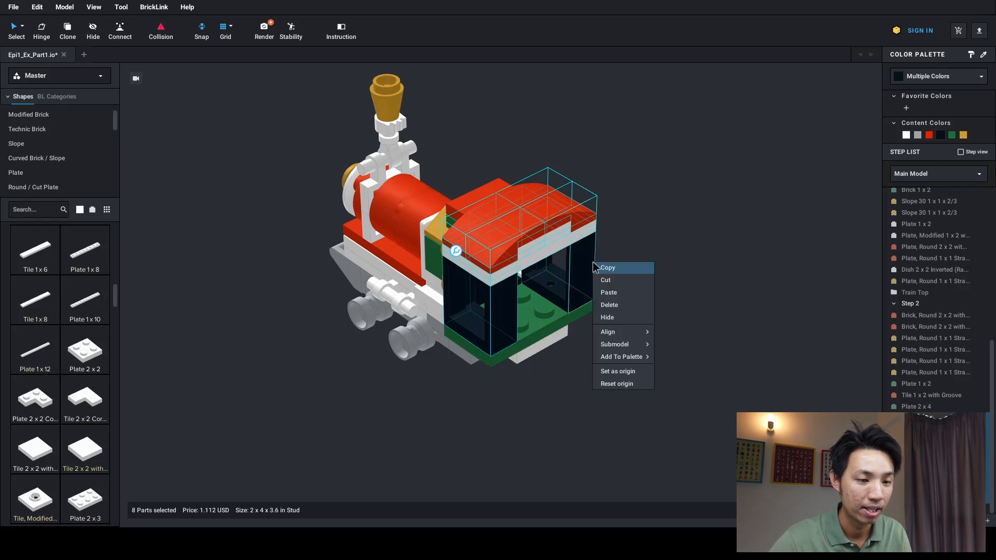
pyautogui.click(641, 318)
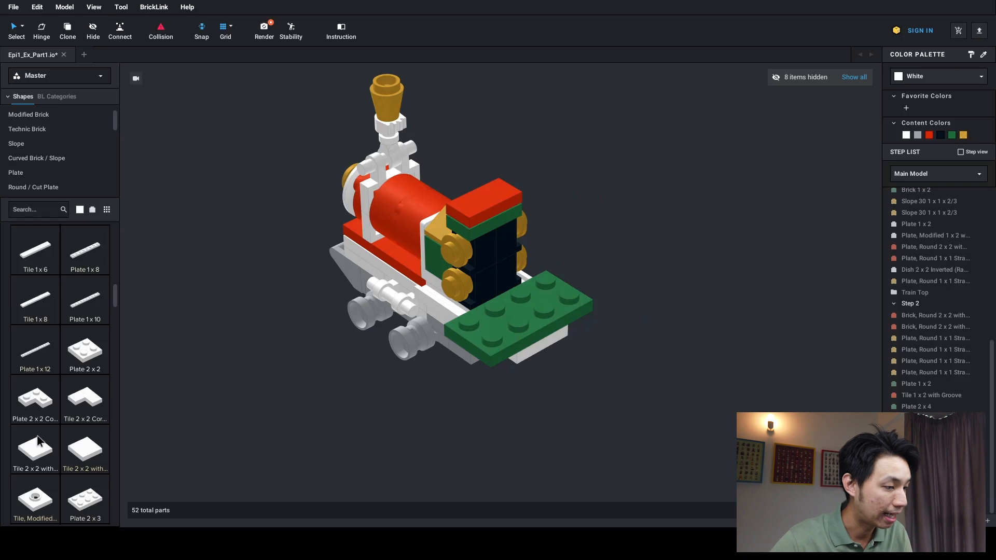
# Place one white Tile 2 x 2 with Groove on the green cab floor plate
pyautogui.moveTo(36, 458); pyautogui.dragTo(523, 304)
pyautogui.click(523, 305)
pyautogui.press('Escape')
# Add a white Plate 2 x 2 to the underside of the white plate beneath the rear cab
pyautogui.moveTo(624, 360); pyautogui.dragTo(629, 330, button='right')
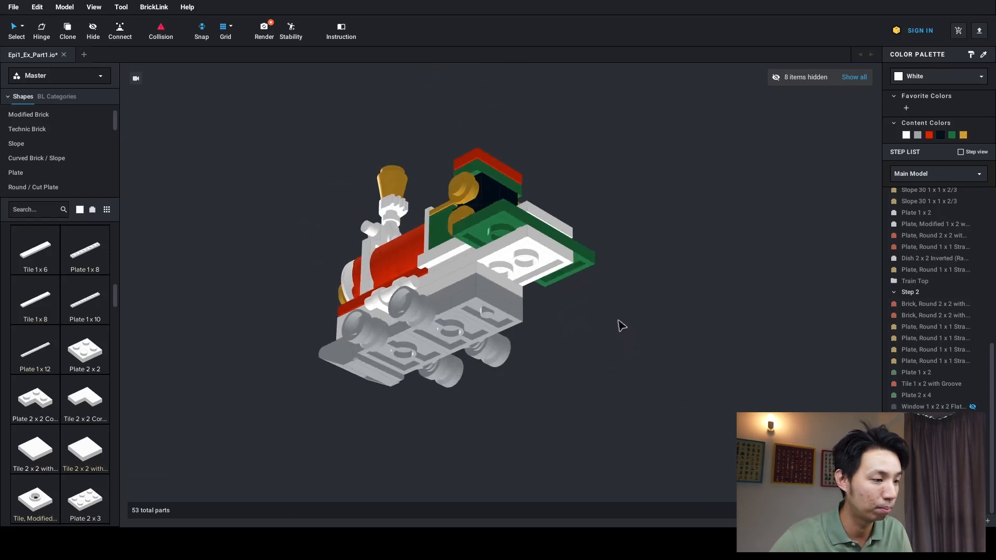
pyautogui.moveTo(621, 326); pyautogui.dragTo(637, 350, button='middle')
pyautogui.moveTo(95, 358); pyautogui.dragTo(574, 317)
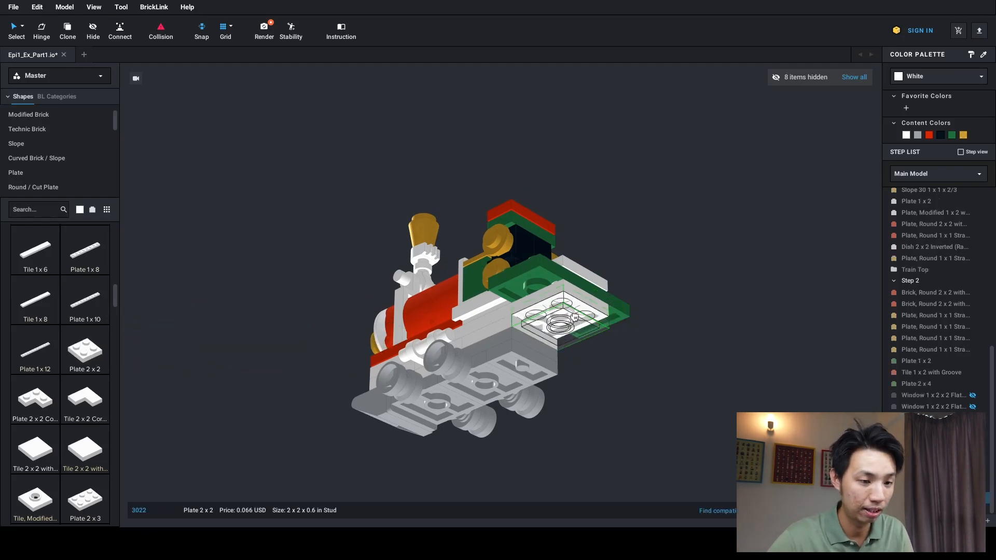
pyautogui.click(575, 317)
pyautogui.press('Escape')
pyautogui.moveTo(656, 337); pyautogui.dragTo(648, 354, button='right')
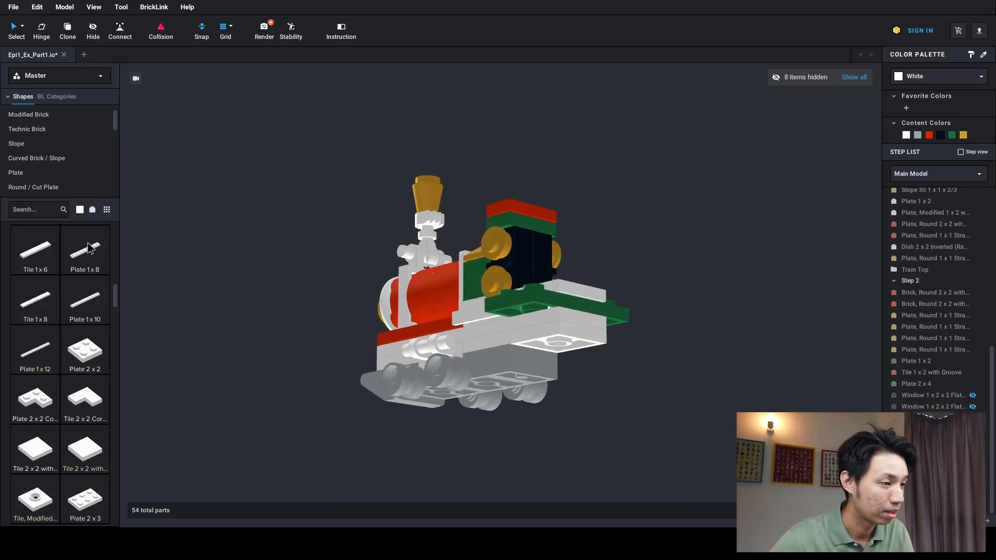
# Set the part library colour to Light Bluish Gray and search the parts for "wheel"
pyautogui.click(79, 212)
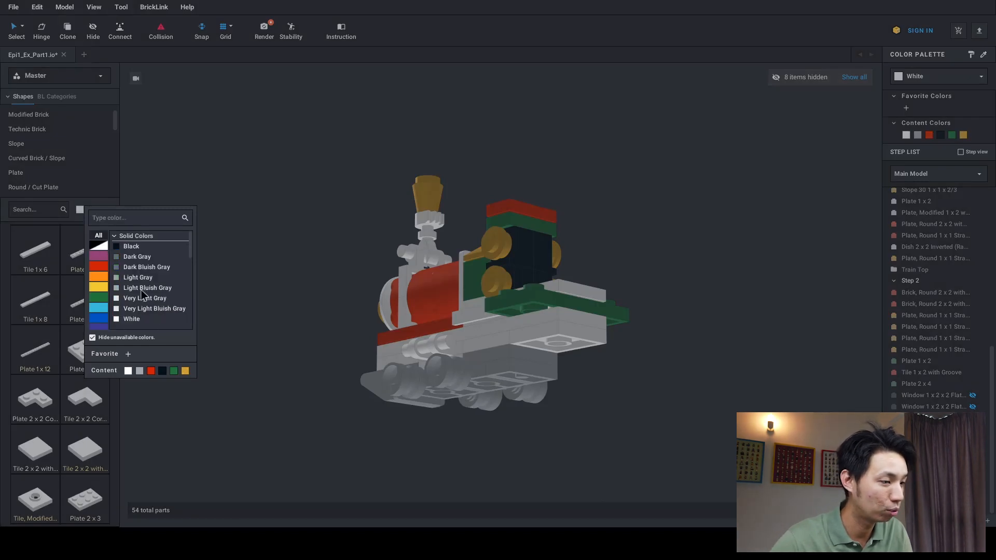
pyautogui.click(141, 290)
pyautogui.click(38, 209)
pyautogui.write('wh')
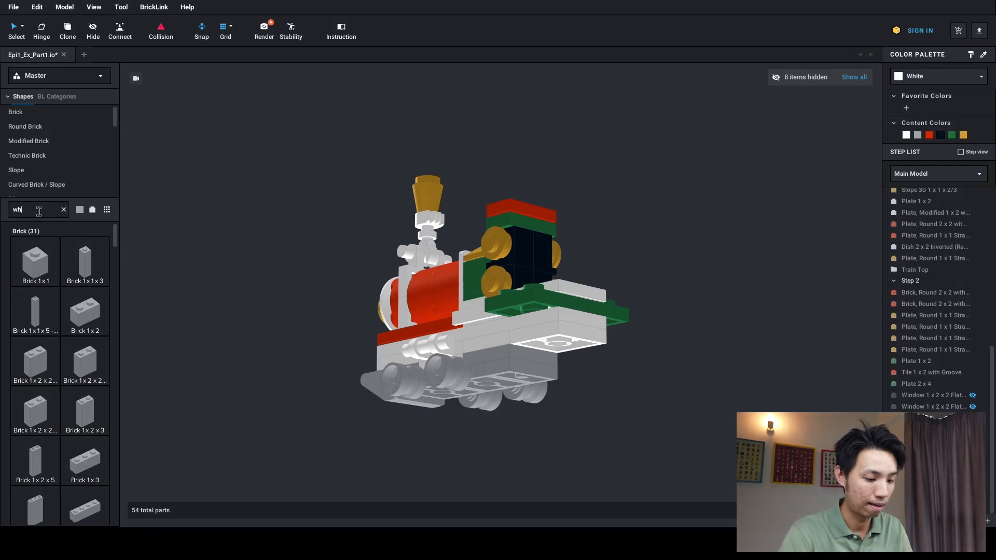
pyautogui.write('eel')
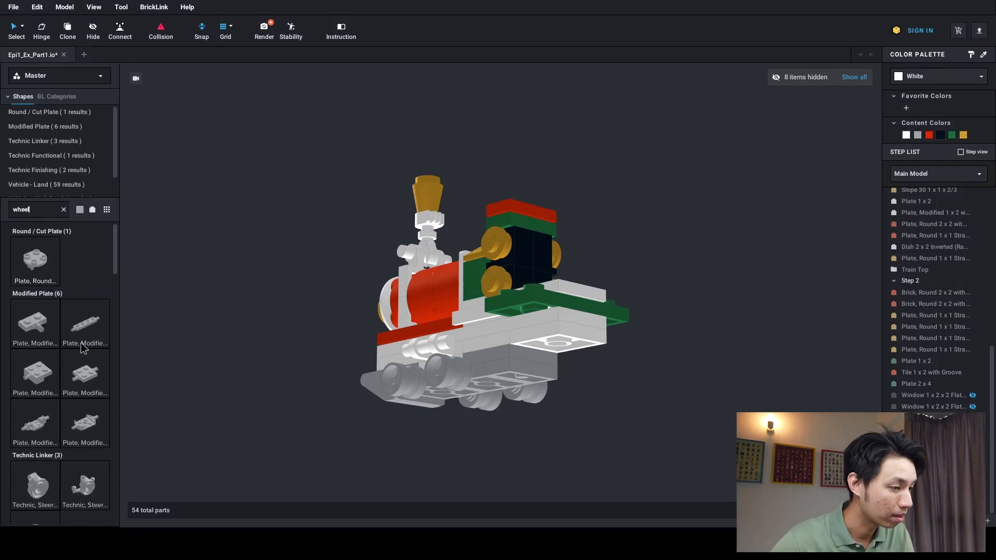
# Browse the wheel search results for a suitable part, reapplying Light Bluish Gray as the library colour
pyautogui.scroll(-3, 73, 318)
pyautogui.scroll(-10, 82, 353)
pyautogui.scroll(-10, 82, 354)
pyautogui.scroll(-2, 80, 355)
pyautogui.click(80, 210)
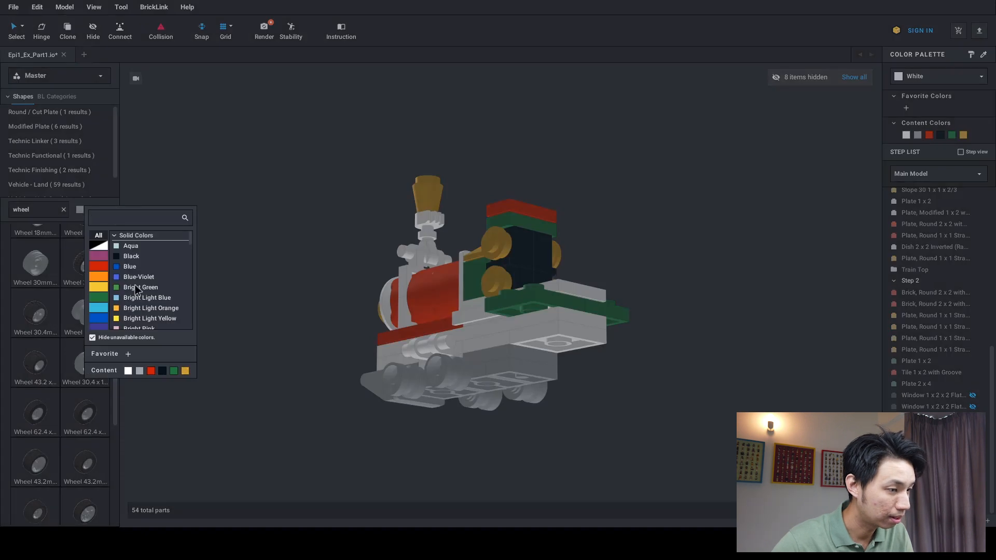
pyautogui.scroll(-3, 133, 295)
pyautogui.click(102, 246)
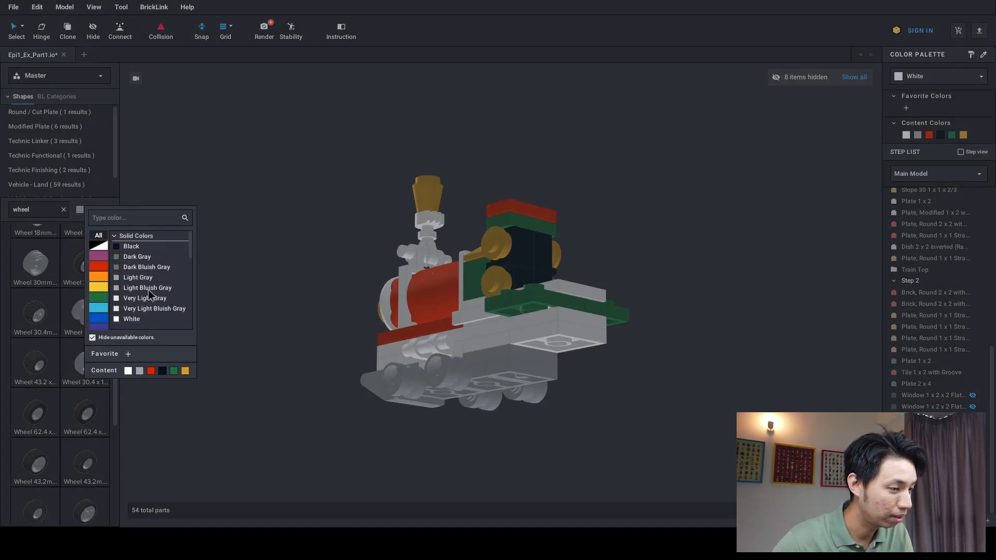
pyautogui.click(148, 292)
pyautogui.scroll(-3, 83, 303)
pyautogui.scroll(-5, 83, 306)
pyautogui.scroll(-5, 61, 325)
pyautogui.scroll(3, 58, 326)
pyautogui.scroll(10, 57, 324)
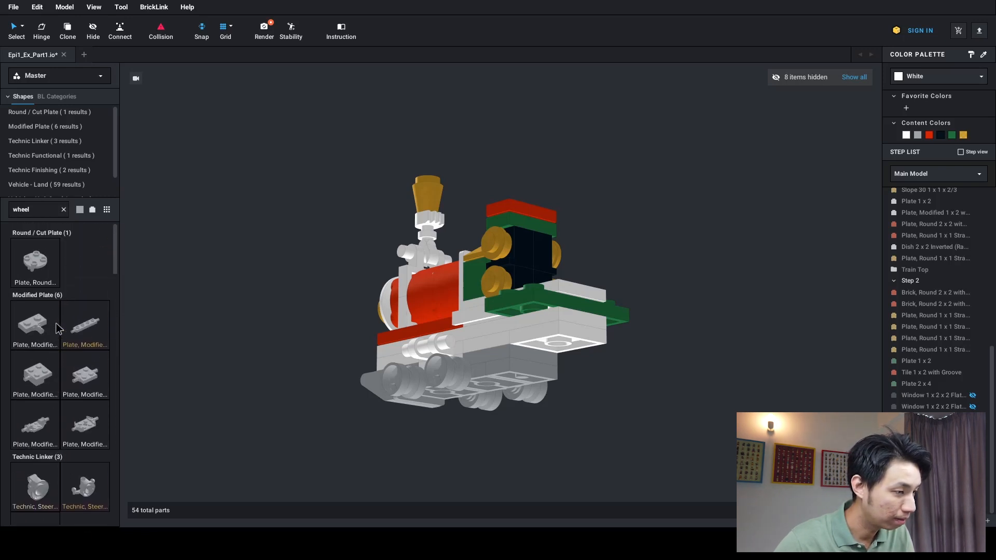
pyautogui.scroll(-4, 58, 328)
pyautogui.scroll(-5, 56, 325)
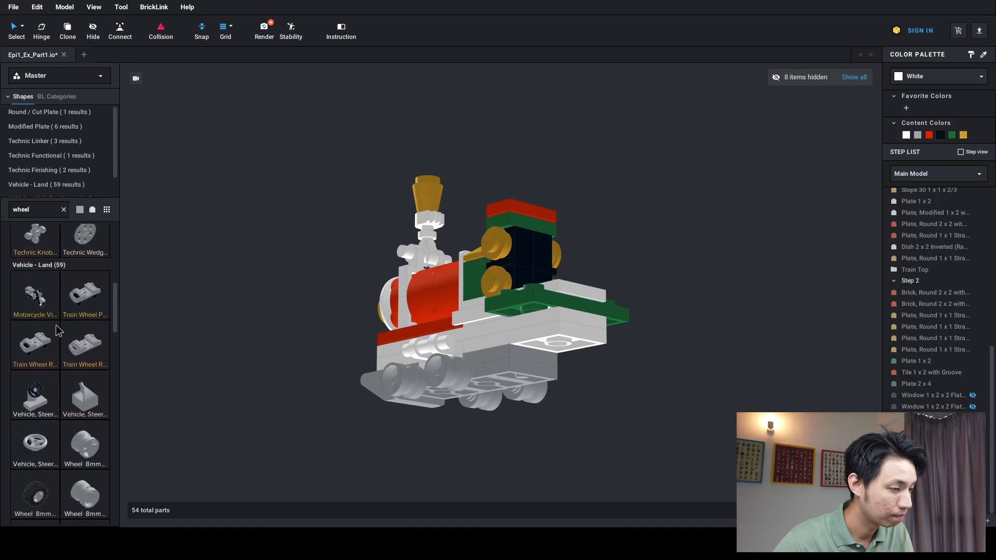
pyautogui.scroll(9, 51, 337)
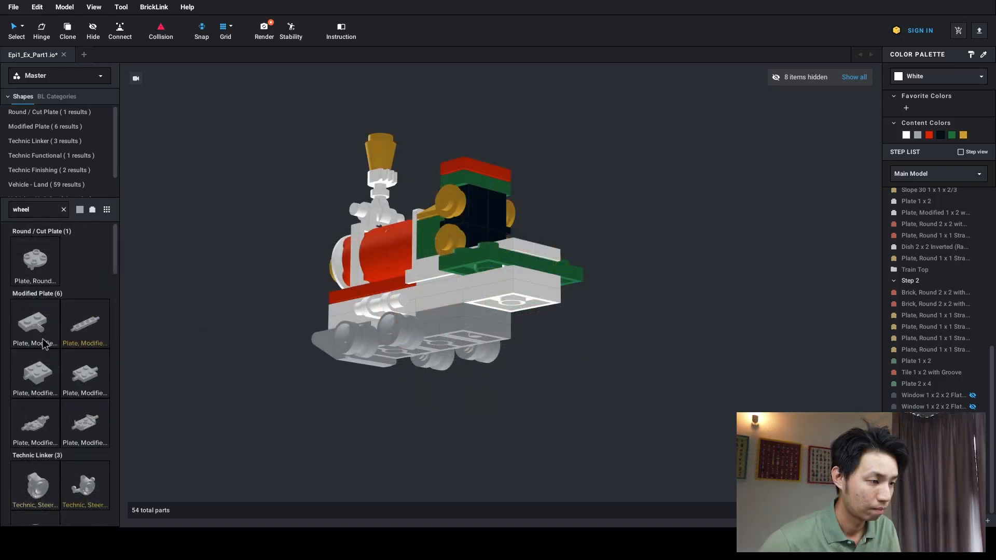
pyautogui.scroll(-2, 44, 345)
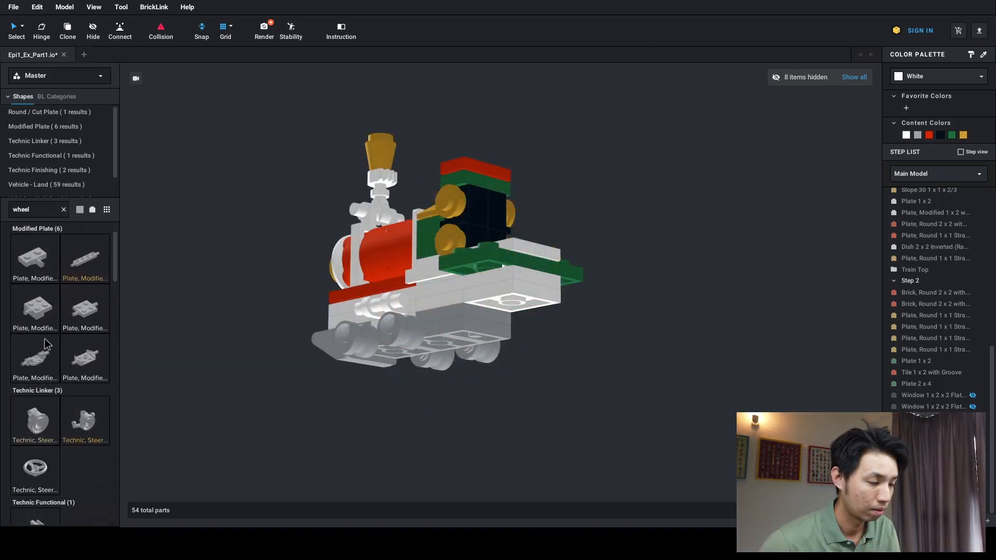
# Clear the search and attach a Brick, Modified 2 x 2 with Pins and Axle Hole from Modified Brick beneath the rear cab
pyautogui.click(64, 209)
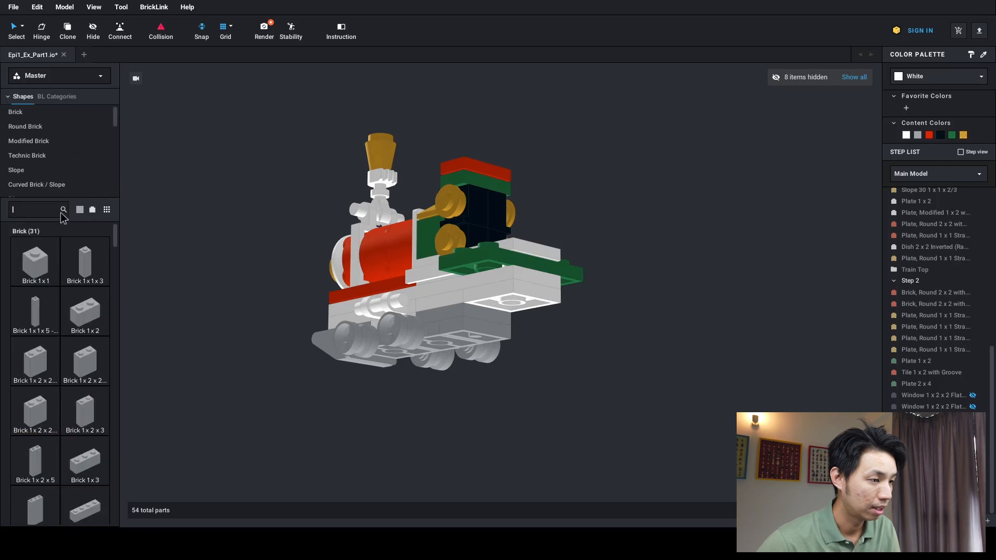
pyautogui.click(47, 141)
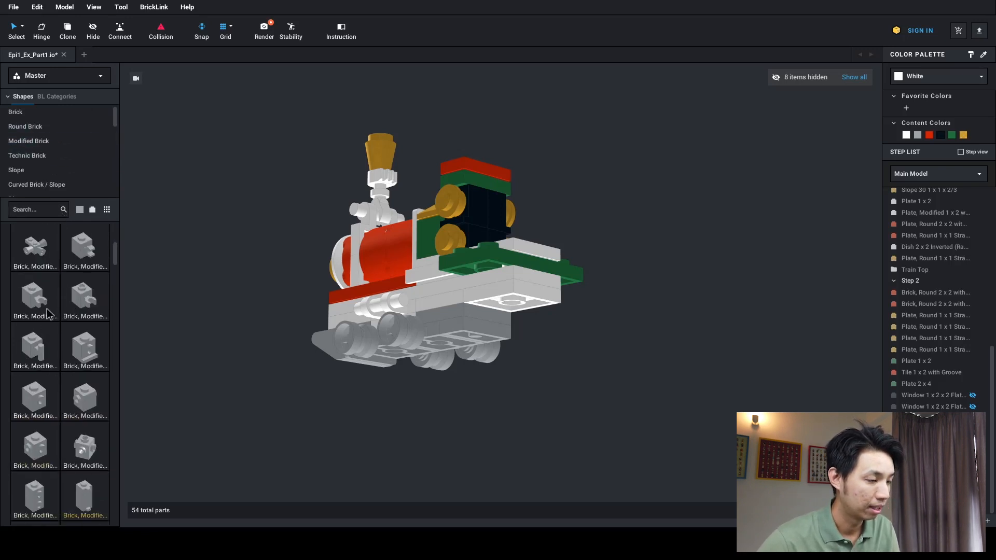
pyautogui.scroll(-5, 46, 316)
pyautogui.scroll(-6, 46, 327)
pyautogui.scroll(-8, 46, 330)
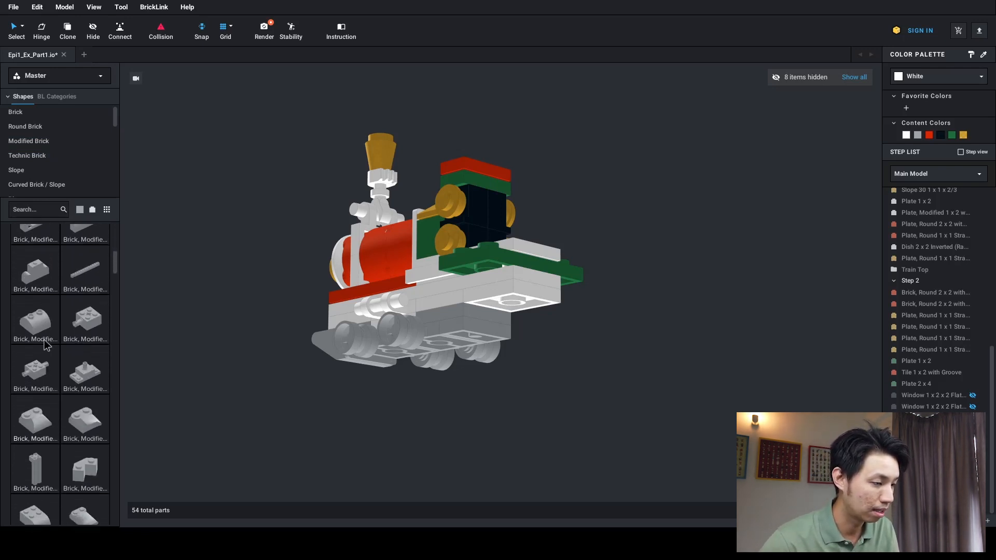
pyautogui.moveTo(39, 371)
pyautogui.mouseDown()
pyautogui.moveTo(277, 417)
pyautogui.moveTo(212, 395)
pyautogui.moveTo(69, 397)
pyautogui.moveTo(103, 373)
pyautogui.moveTo(48, 363)
pyautogui.mouseUp()
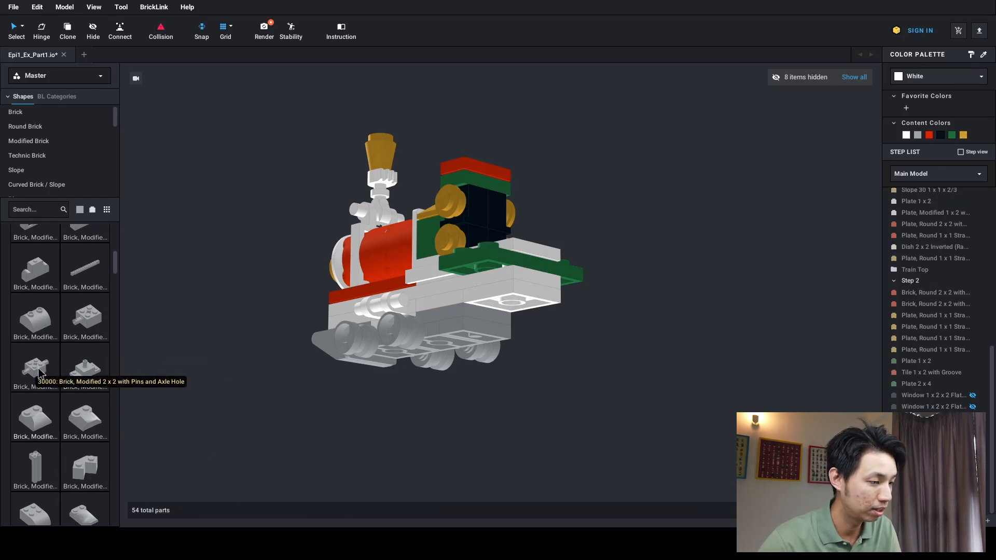
pyautogui.moveTo(40, 370); pyautogui.dragTo(525, 325)
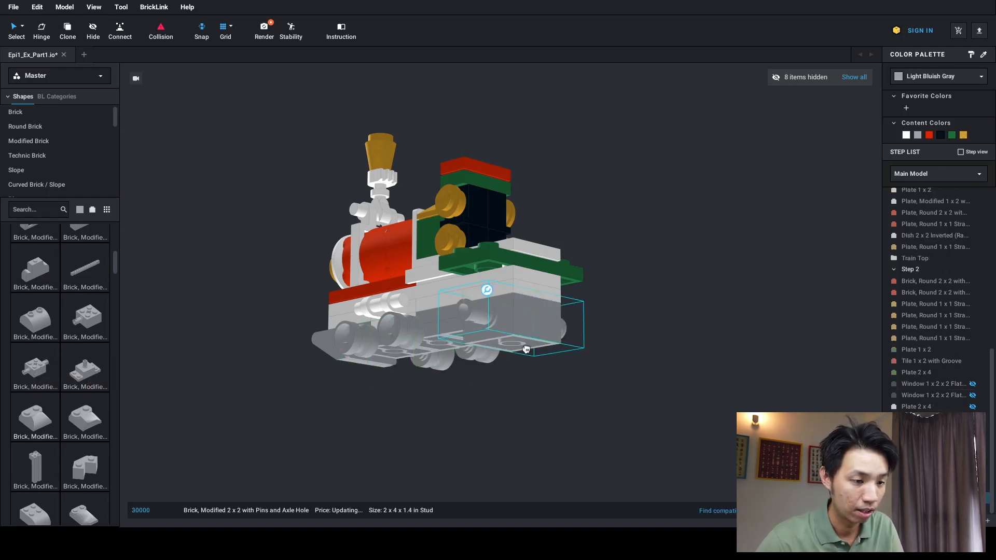
pyautogui.click(522, 321)
pyautogui.moveTo(533, 391); pyautogui.dragTo(536, 399, button='right')
pyautogui.rightClick(626, 356)
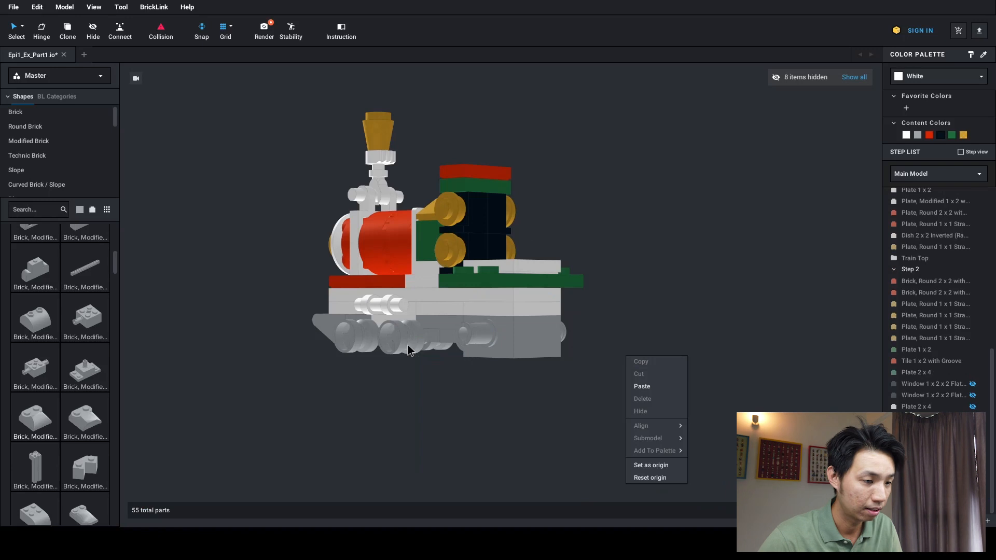
pyautogui.click(590, 431)
# Search for "wheel" and mount a Wheel 18mm D. x 8mm with Fake Bolts and Deep Spokes on one pin of the rear brick
pyautogui.click(32, 210)
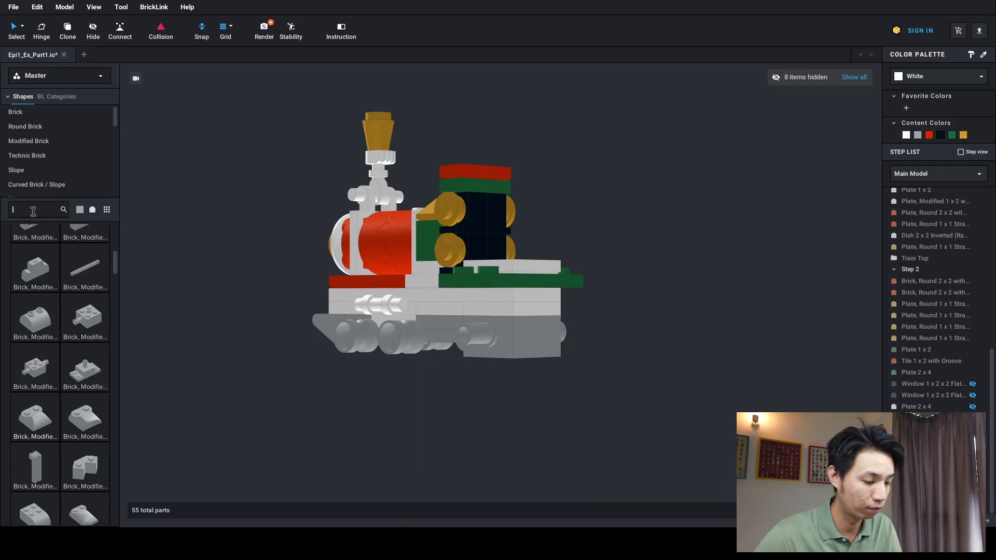
pyautogui.write('wheel')
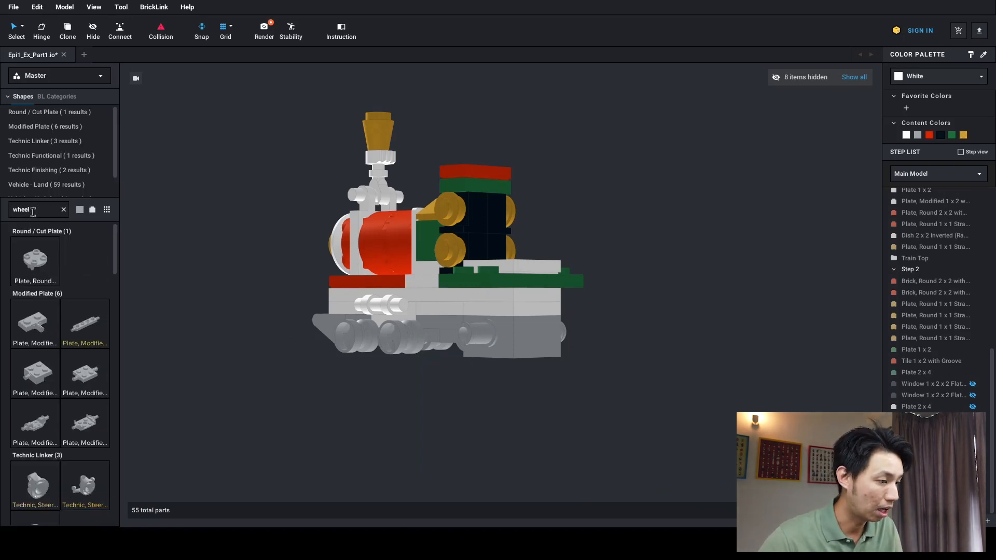
pyautogui.scroll(-5, 87, 274)
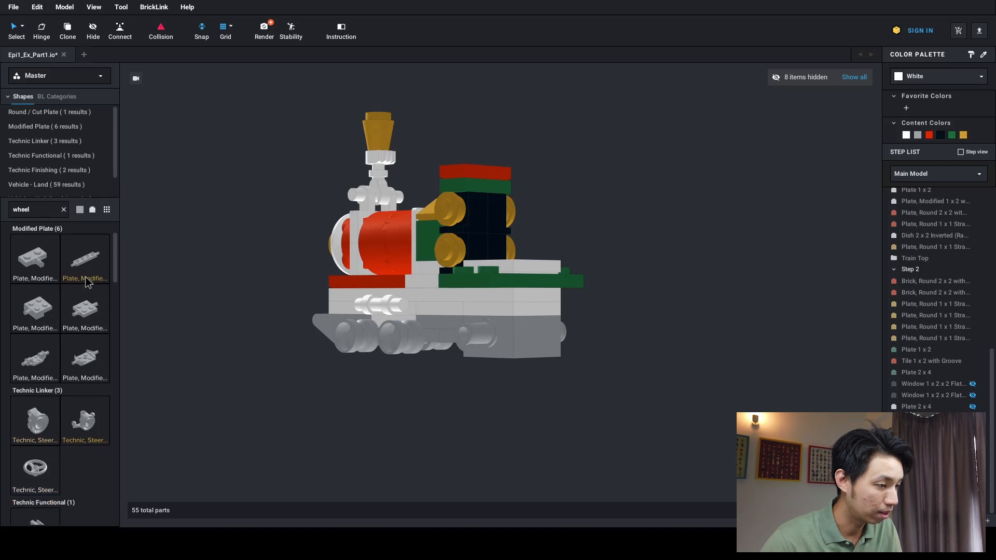
pyautogui.scroll(-8, 86, 299)
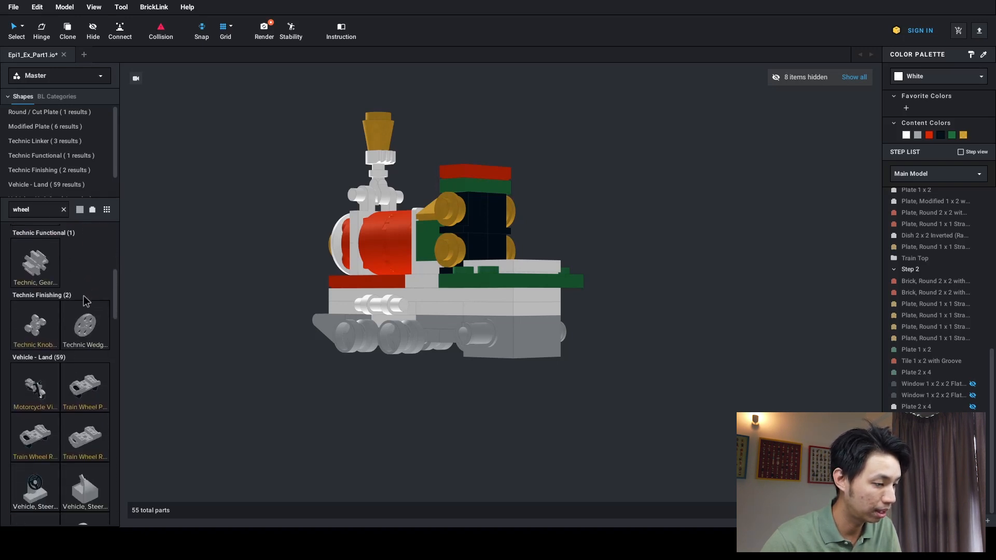
pyautogui.scroll(-2, 82, 303)
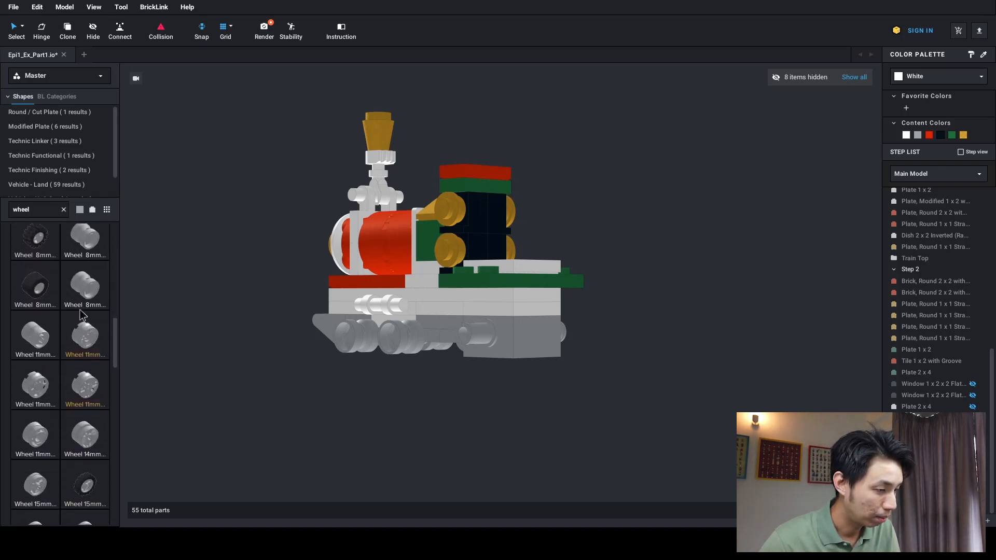
pyautogui.scroll(-3, 81, 363)
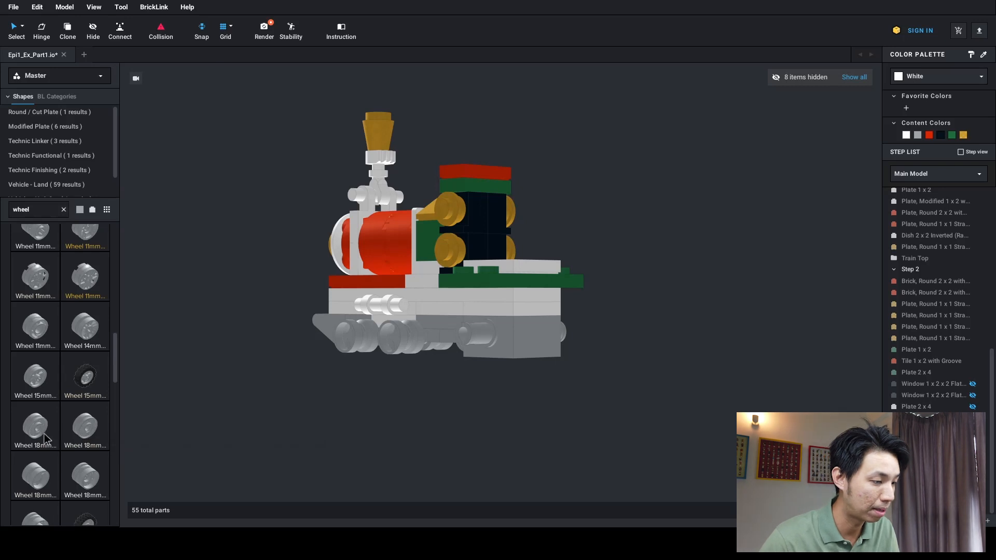
pyautogui.moveTo(43, 439); pyautogui.dragTo(464, 390)
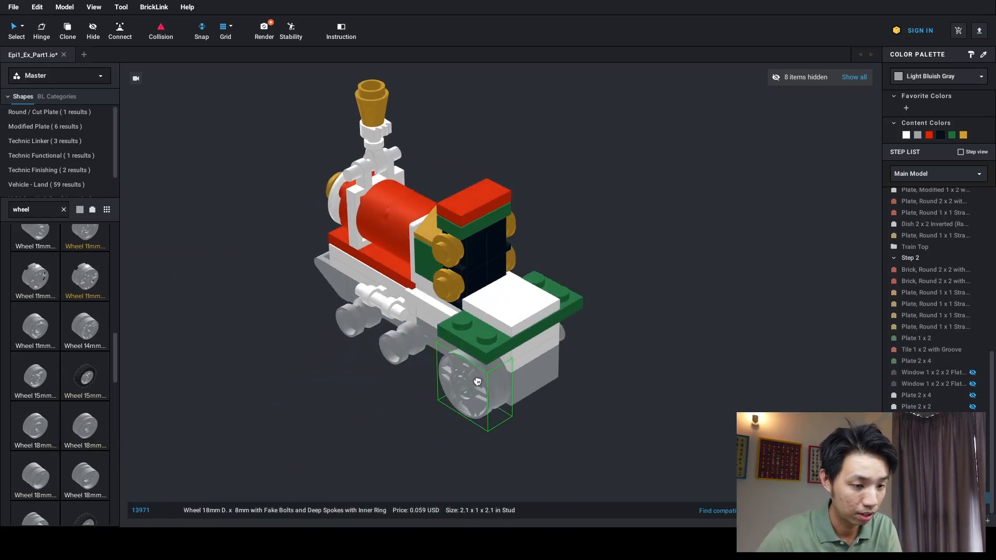
pyautogui.click(476, 382)
# Mount a second matching 18mm spoked wheel on the opposite pin of the rear brick
pyautogui.moveTo(630, 389); pyautogui.dragTo(591, 391, button='right')
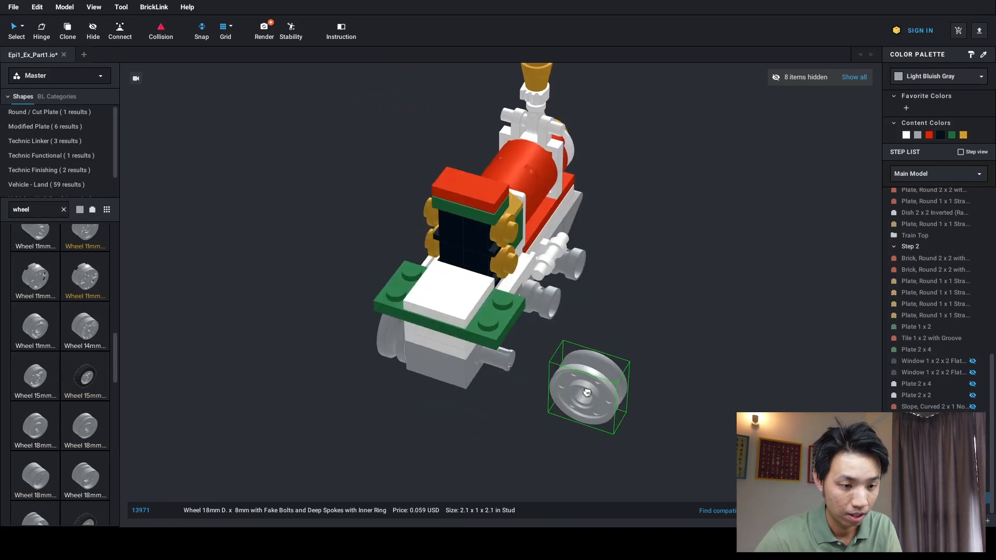
pyautogui.click(505, 370)
pyautogui.press('Escape')
pyautogui.moveTo(558, 415)
pyautogui.mouseDown(button='right')
pyautogui.moveTo(547, 417)
pyautogui.moveTo(570, 413)
pyautogui.mouseUp(button='right')
pyautogui.moveTo(377, 403); pyautogui.dragTo(322, 381, button='right')
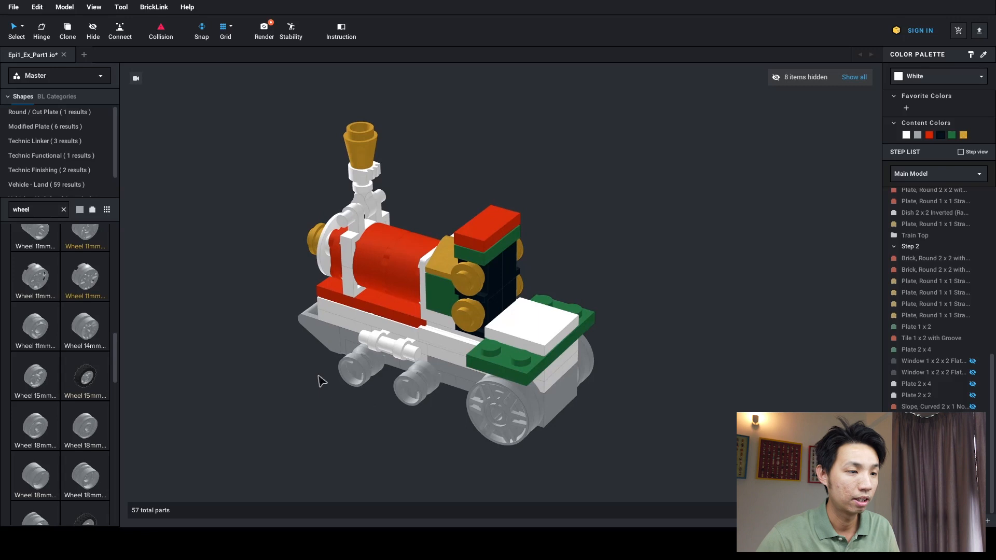
# Recolour the cab floor's Tile 2 x 2 with Groove red and show all hidden parts again
pyautogui.scroll(-2, 276, 472)
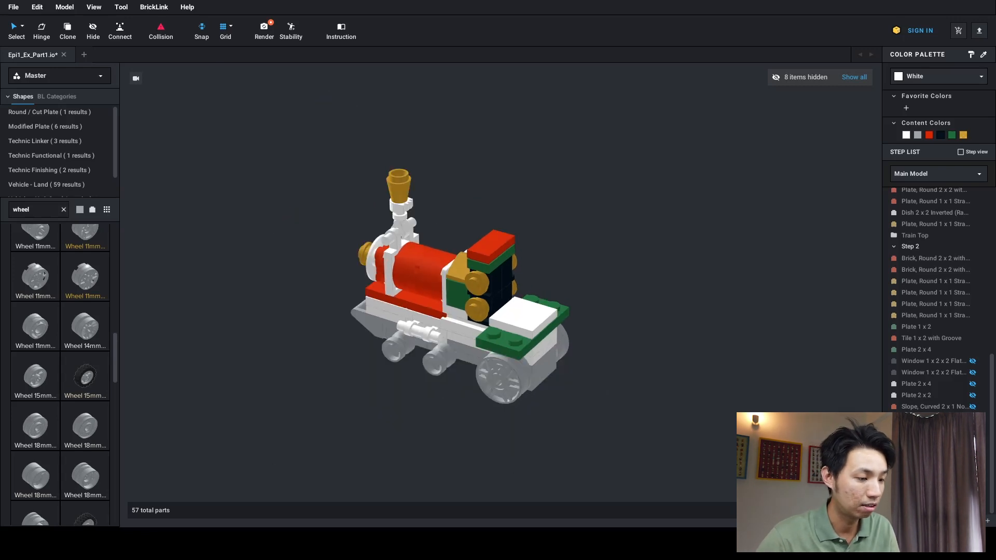
pyautogui.click(520, 322)
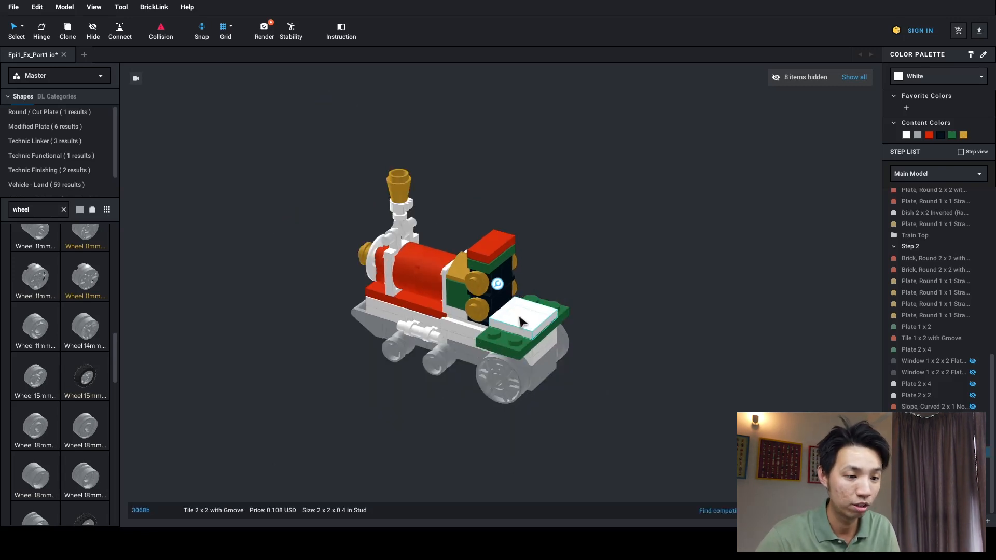
pyautogui.click(929, 135)
pyautogui.click(812, 120)
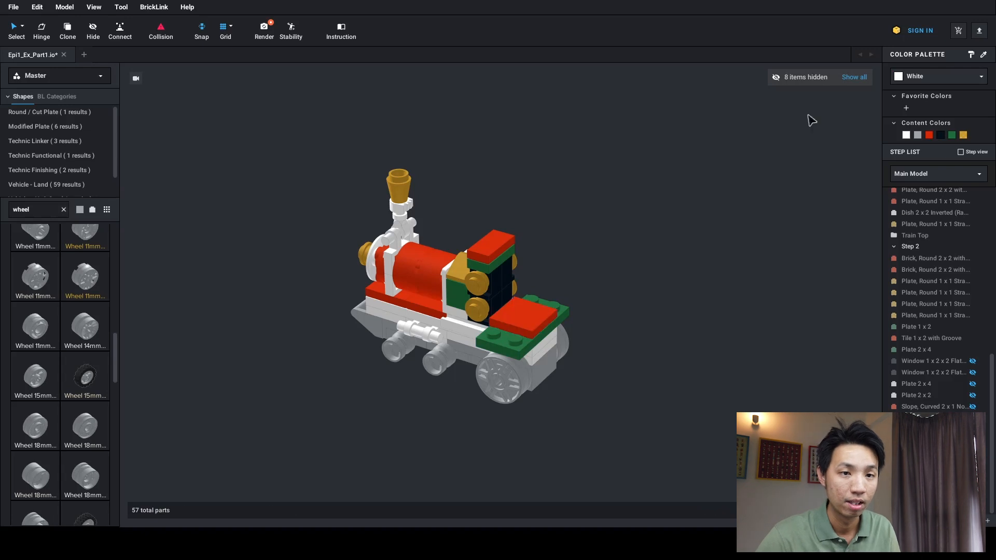
pyautogui.click(855, 77)
pyautogui.moveTo(783, 151); pyautogui.dragTo(720, 244, button='right')
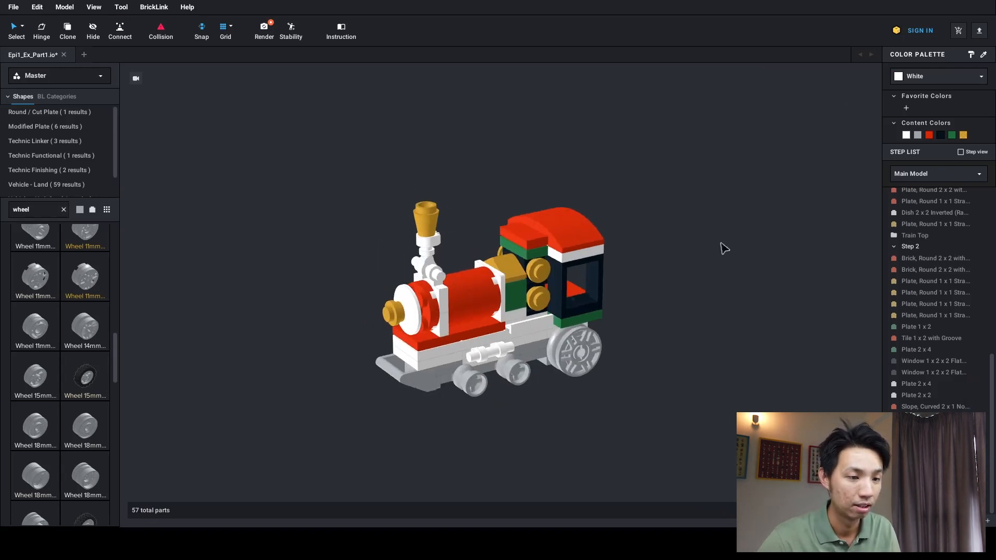
# Examine the assembled engine and browse the parts in Main Model's step list, highlighting individual entries to locate them
pyautogui.moveTo(650, 293); pyautogui.dragTo(634, 250, button='middle')
pyautogui.moveTo(636, 254); pyautogui.dragTo(620, 256, button='right')
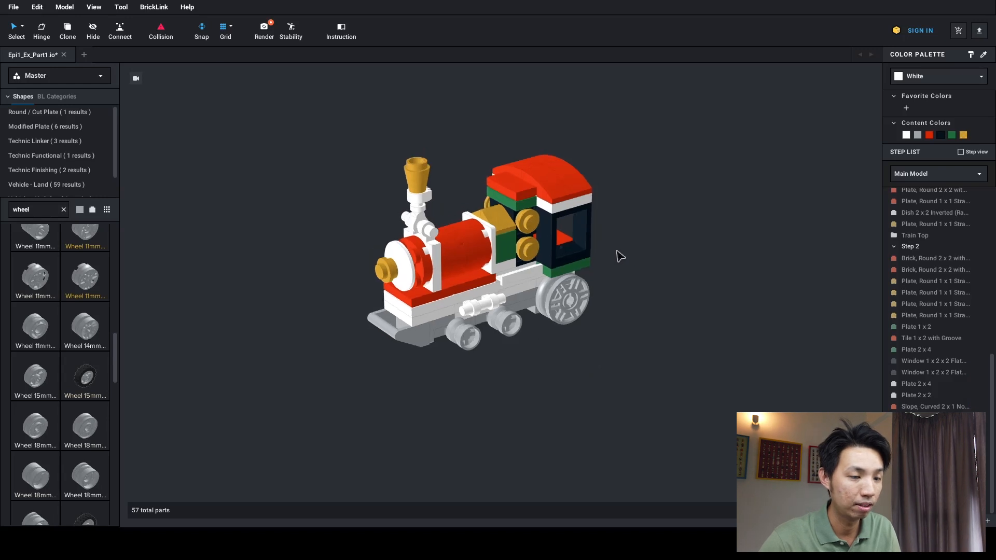
pyautogui.moveTo(619, 254); pyautogui.dragTo(619, 260, button='middle')
pyautogui.scroll(3, 618, 260)
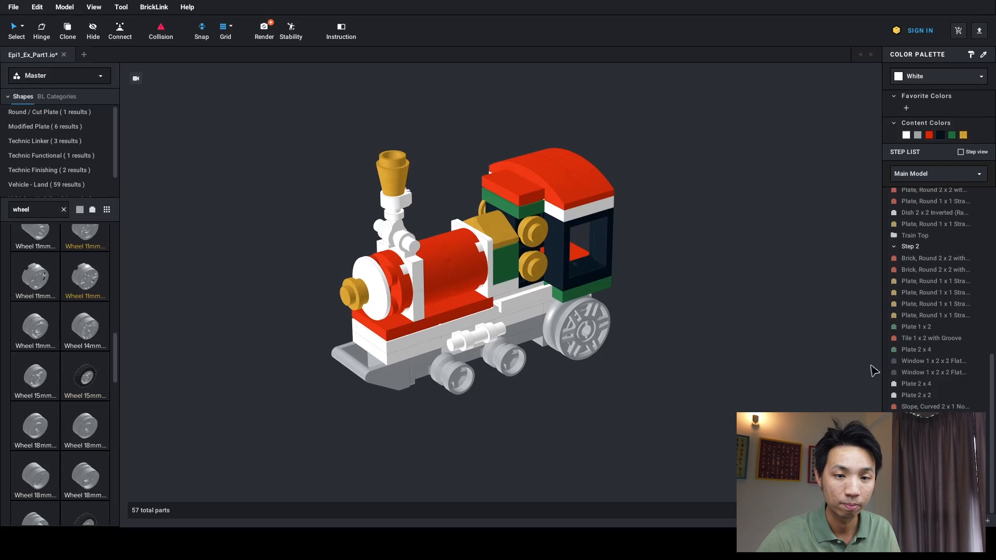
pyautogui.click(905, 407)
pyautogui.press('Down')
pyautogui.press('Down')
pyautogui.press('Down')
pyautogui.press('Down')
pyautogui.press('Down')
pyautogui.press('Down')
pyautogui.press('Down')
pyautogui.press('Down')
pyautogui.press('Down')
pyautogui.press('Down')
pyautogui.press('Down')
pyautogui.press('Down')
pyautogui.press('Down')
pyautogui.press('Down')
pyautogui.press('Down')
pyautogui.press('Down')
pyautogui.press('Down')
pyautogui.press('Down')
pyautogui.press('Down')
pyautogui.press('Down')
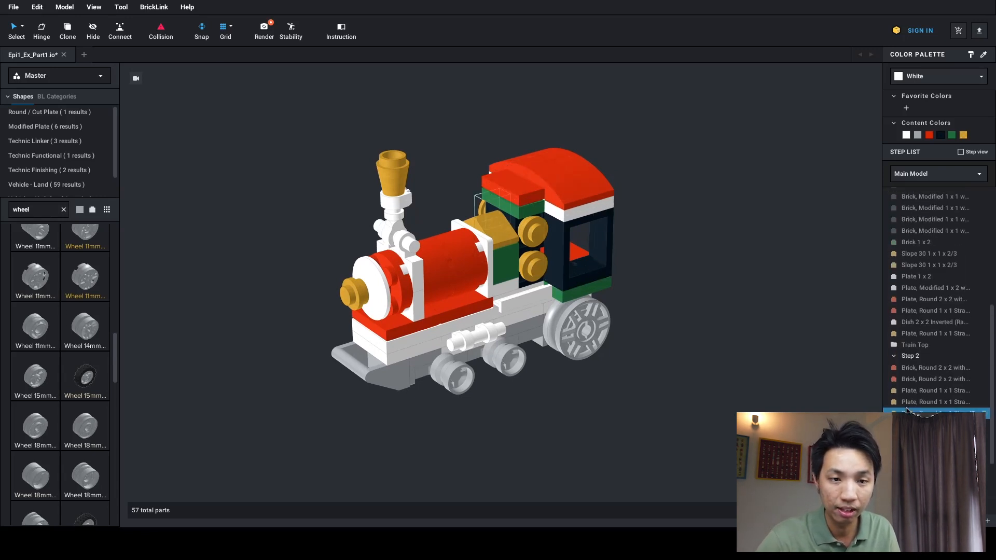
pyautogui.press('Up')
pyautogui.press('Up')
pyautogui.press('Up')
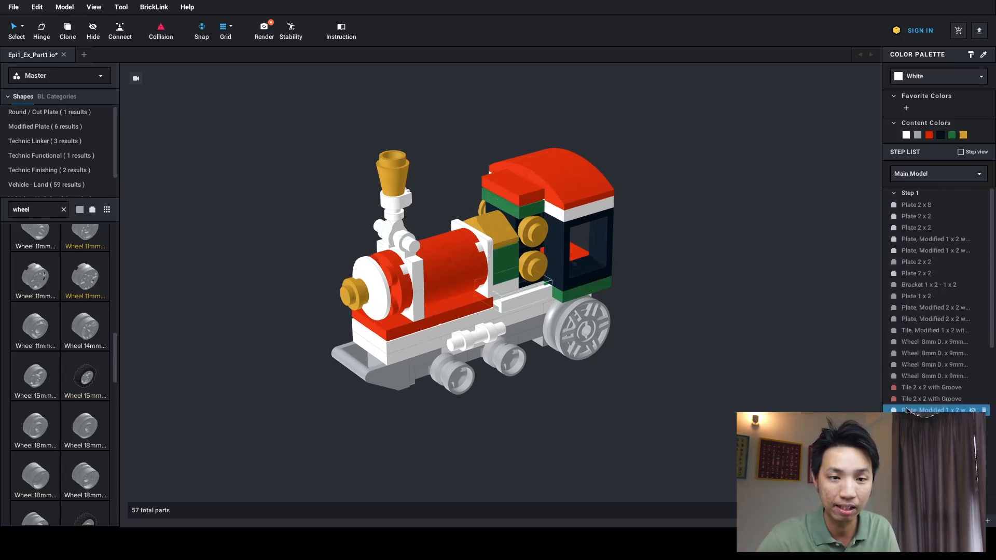
pyautogui.press('Up')
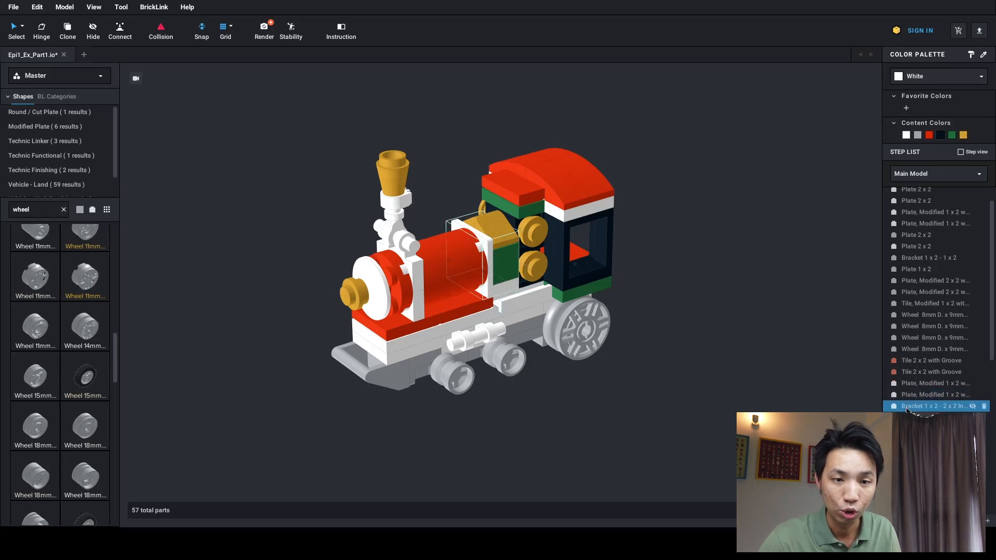
pyautogui.scroll(-3, 906, 408)
pyautogui.moveTo(991, 344); pyautogui.dragTo(990, 467)
pyautogui.click(913, 270)
pyautogui.moveTo(991, 374); pyautogui.dragTo(987, 202)
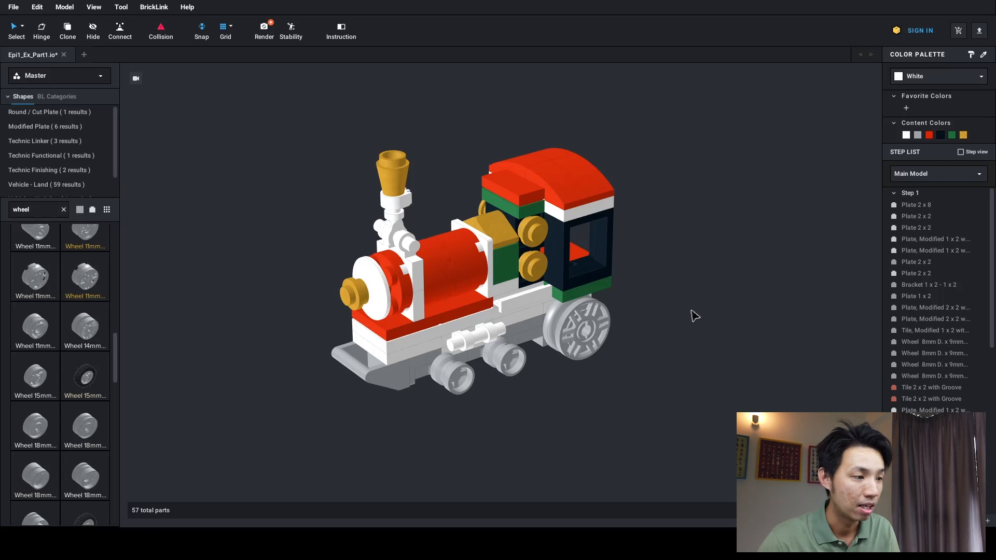
# Clear the "wheel" part search and switch the step list from Main Model to the Train Top submodel
pyautogui.click(64, 209)
pyautogui.moveTo(198, 243); pyautogui.dragTo(276, 277, button='right')
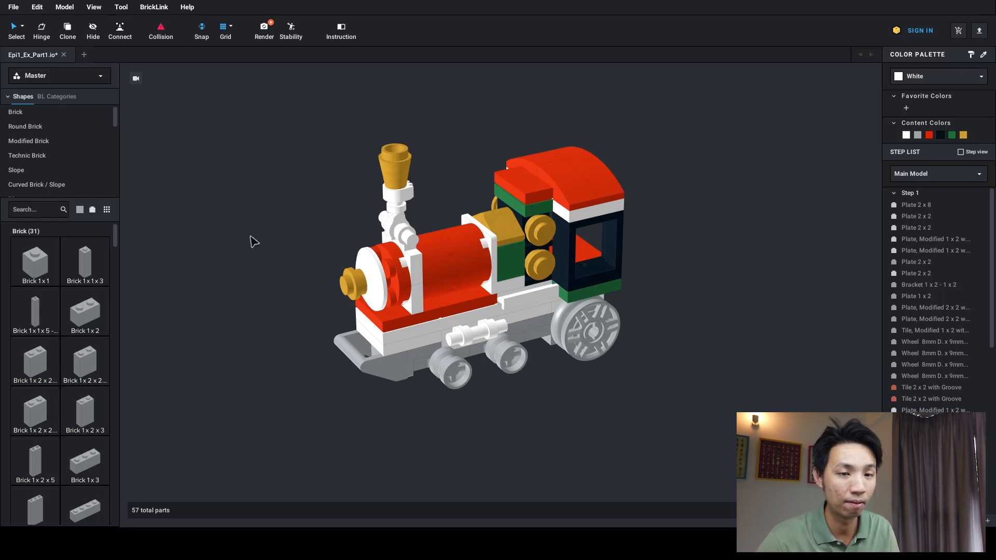
pyautogui.moveTo(293, 207); pyautogui.dragTo(295, 213, button='middle')
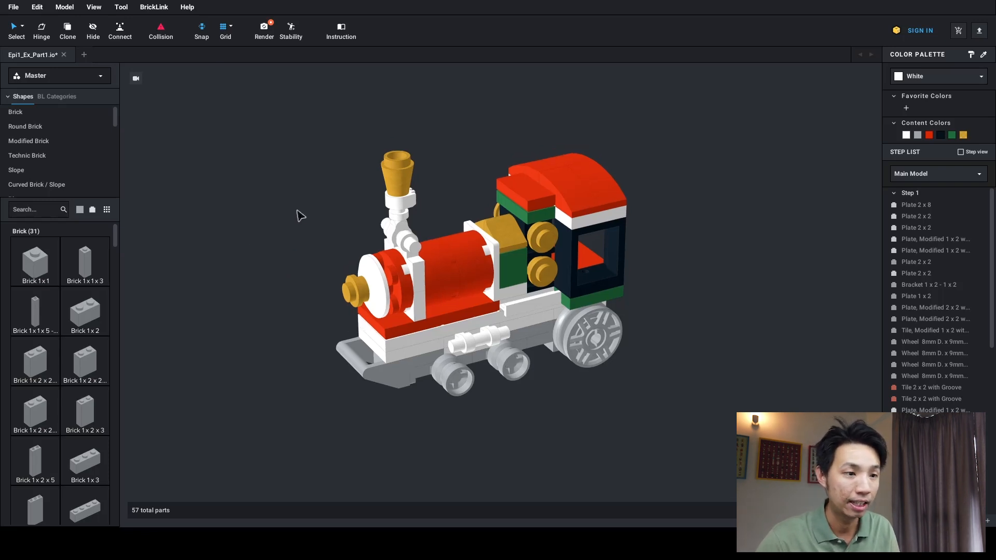
pyautogui.click(399, 204)
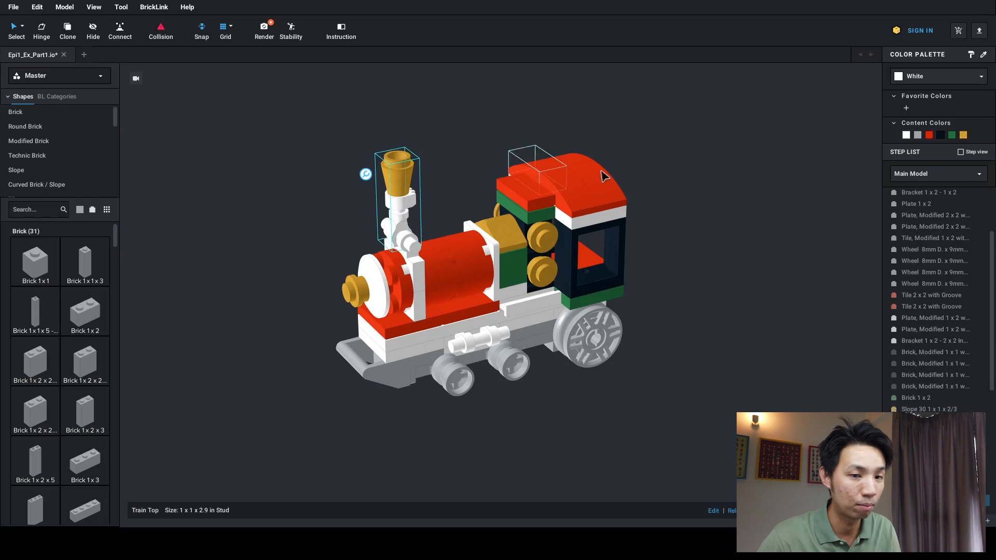
pyautogui.click(913, 174)
pyautogui.click(912, 201)
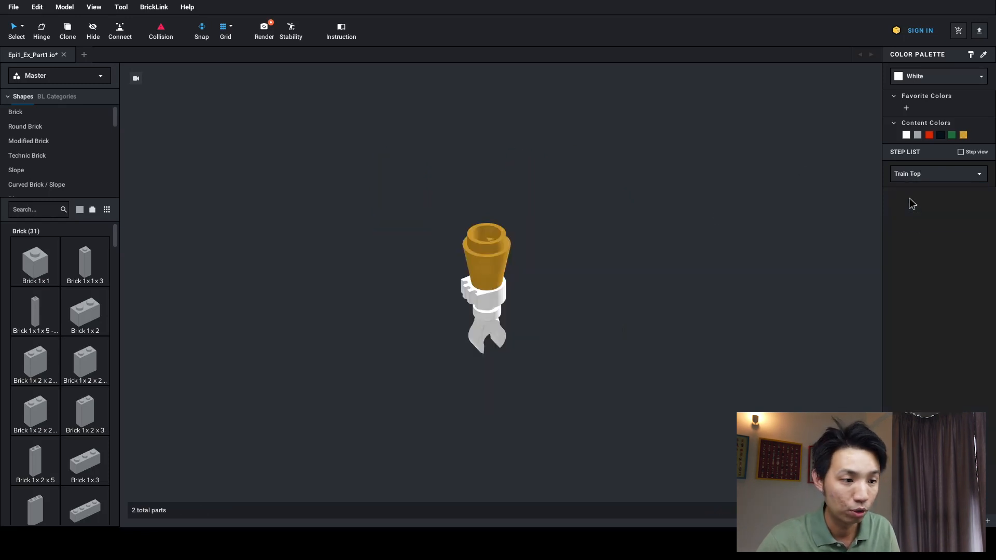
# Display the axis-move handles on the gold Cone 1 x 1 with Top Groove, view them from other angles, and dismiss them
pyautogui.click(492, 233)
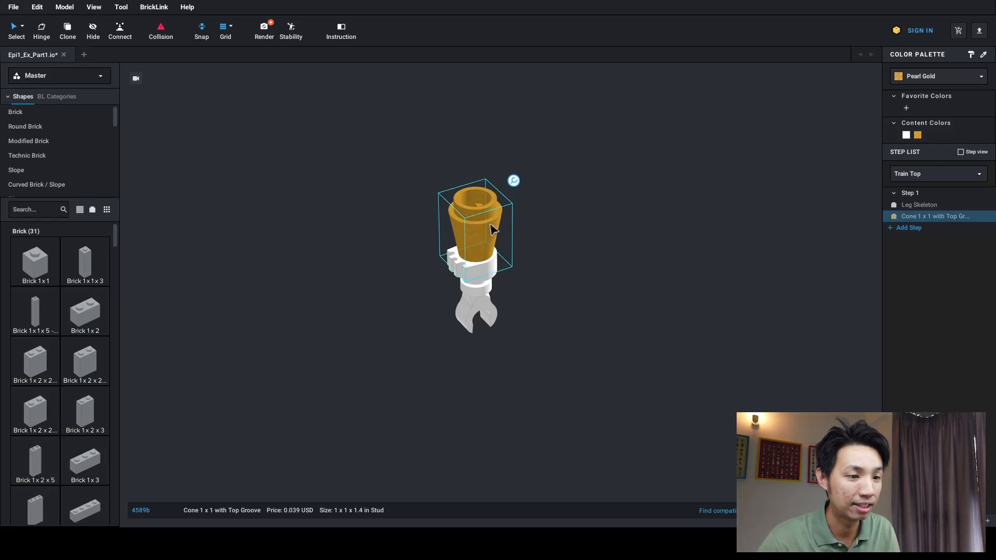
pyautogui.moveTo(514, 183)
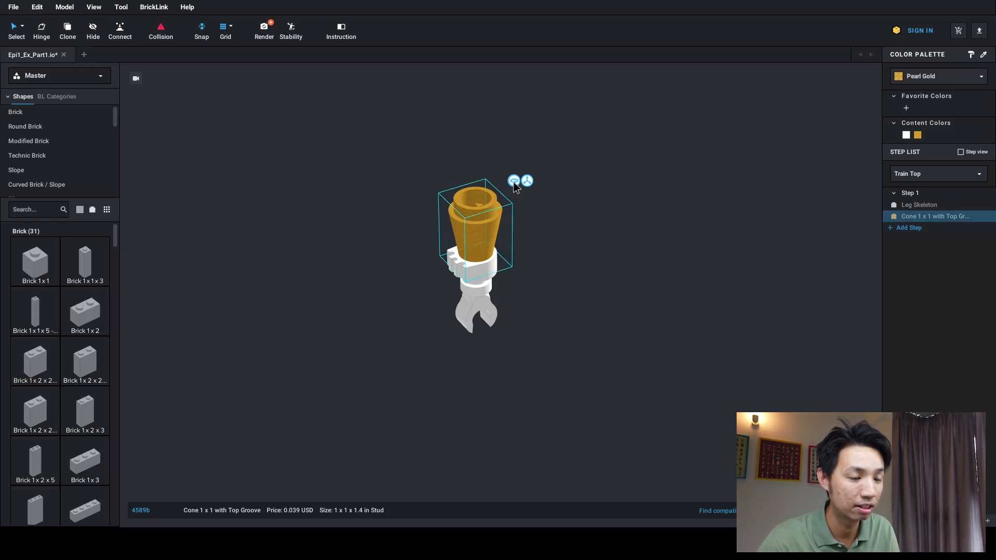
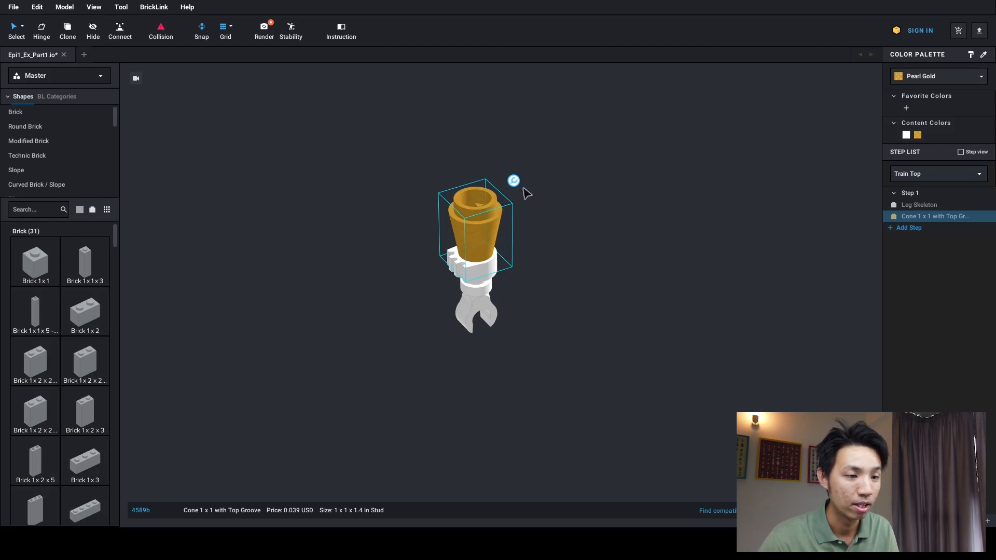
pyautogui.moveTo(562, 207); pyautogui.dragTo(582, 213, button='middle')
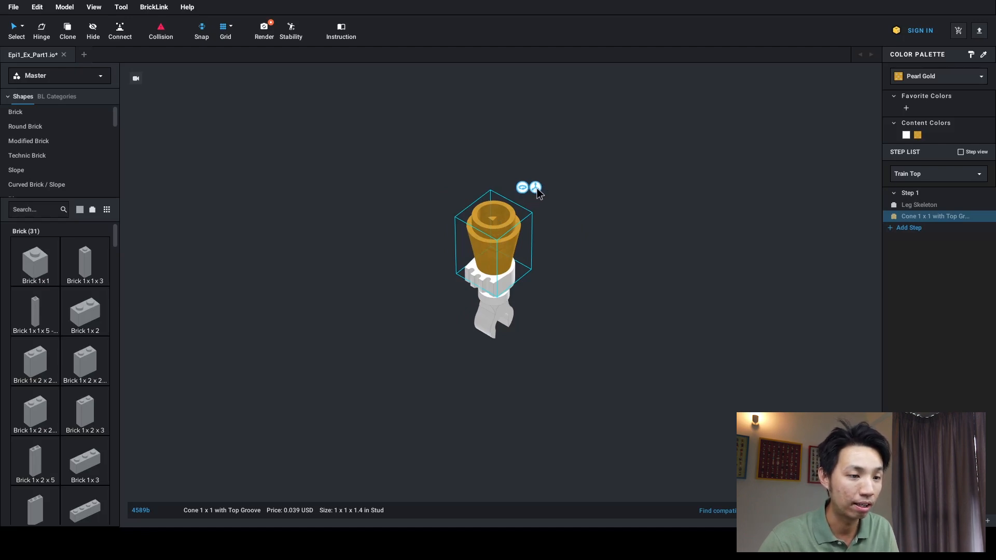
pyautogui.click(535, 188)
pyautogui.moveTo(635, 298); pyautogui.dragTo(621, 287, button='middle')
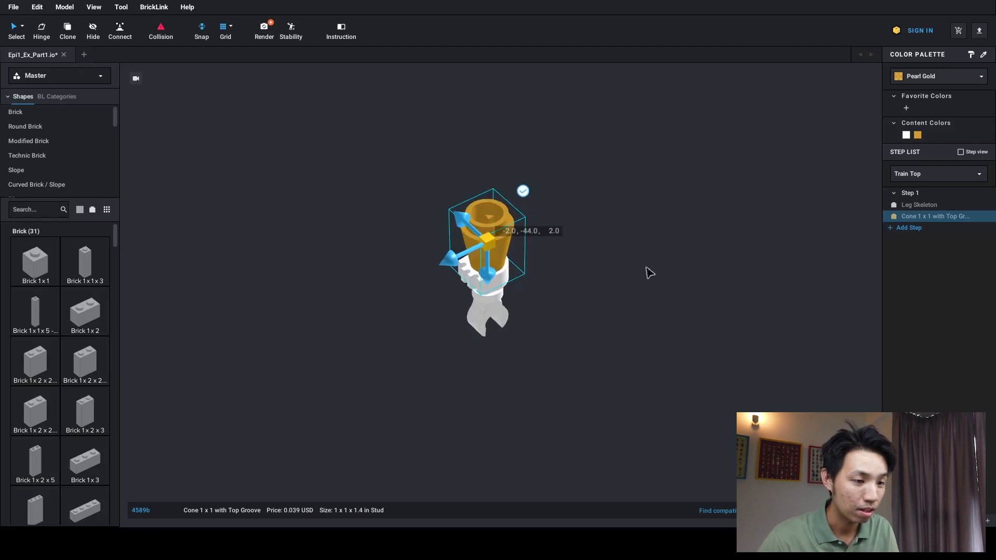
pyautogui.moveTo(556, 257); pyautogui.dragTo(552, 246, button='middle')
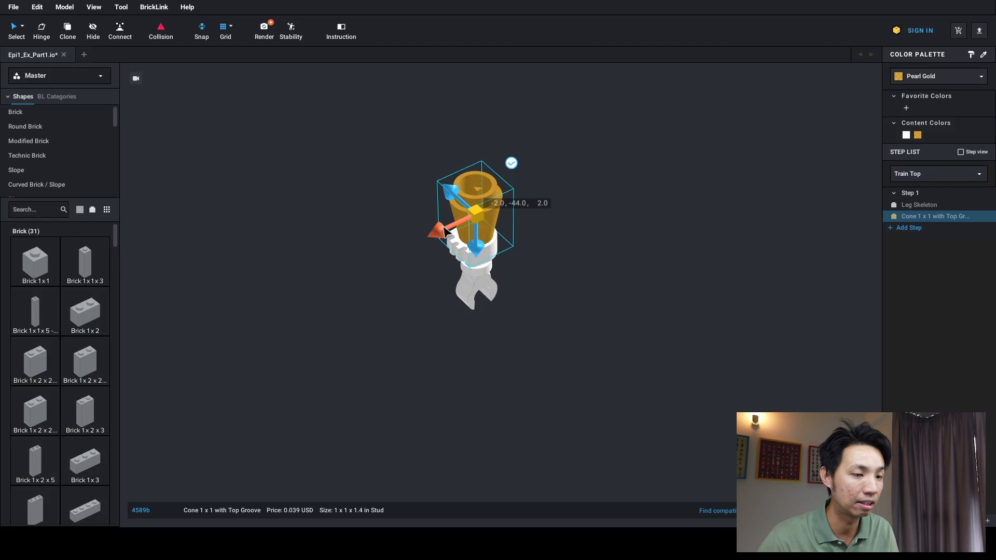
pyautogui.click(389, 345)
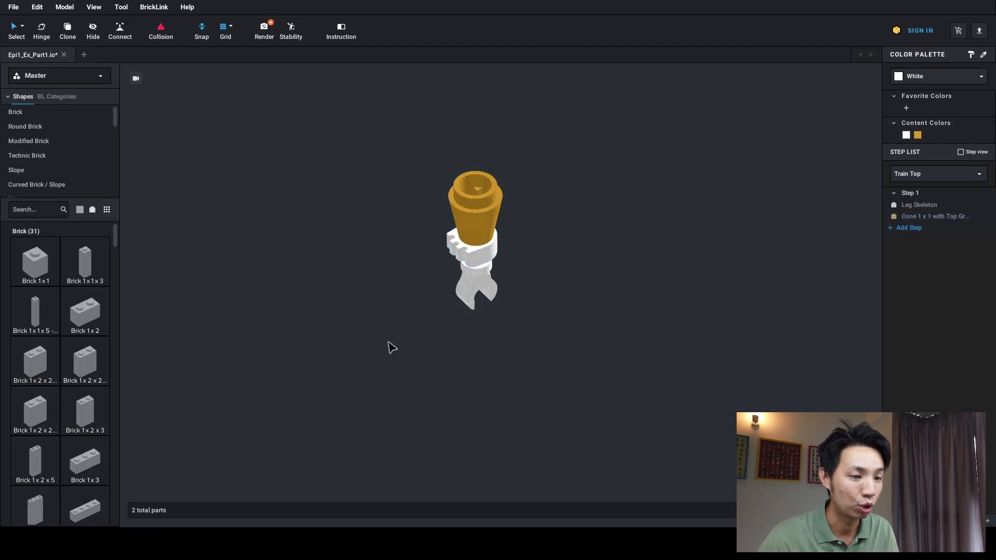
# Try to slide the gold cone along a horizontal axis with its move handles, and deselect it
pyautogui.click(485, 200)
pyautogui.click(524, 164)
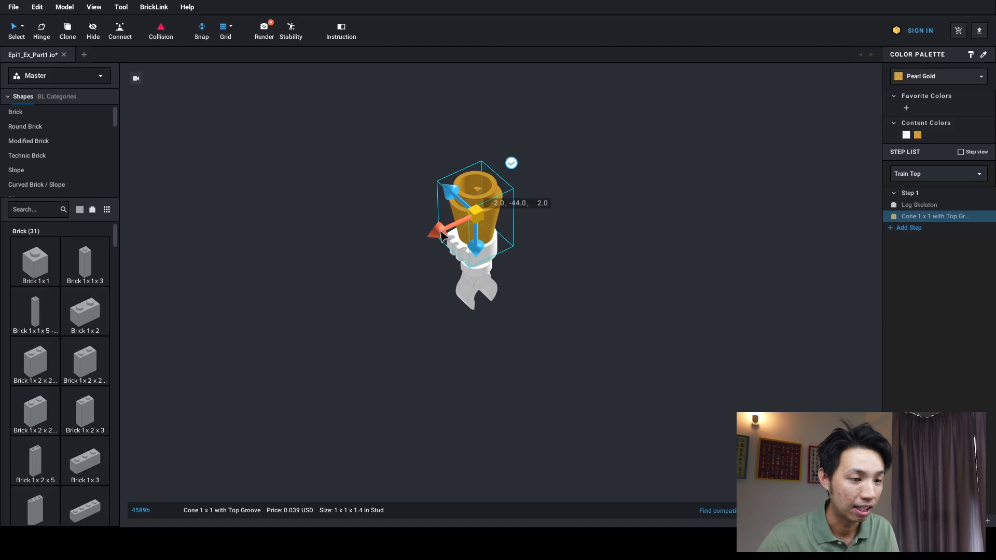
pyautogui.moveTo(437, 236); pyautogui.dragTo(456, 248)
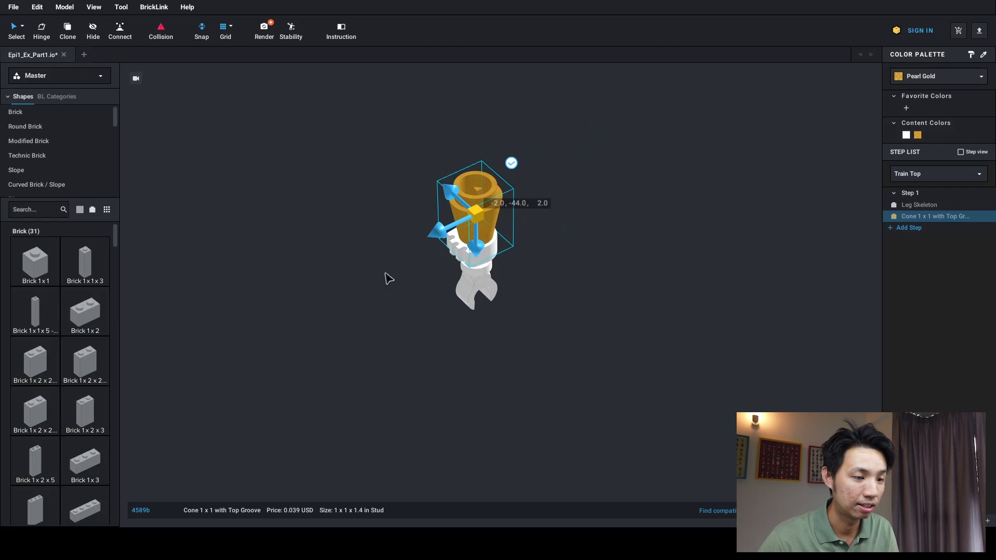
pyautogui.click(389, 279)
pyautogui.click(502, 200)
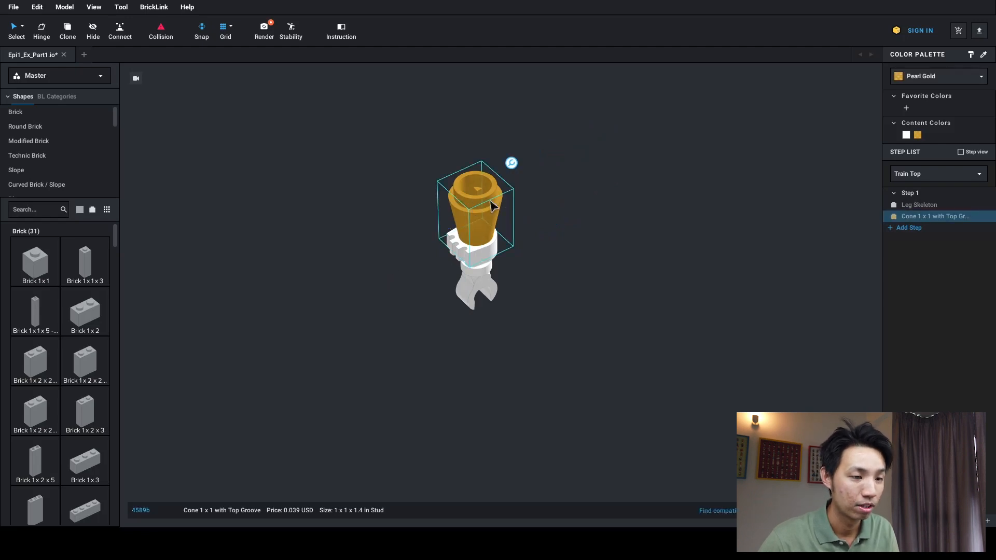
pyautogui.click(525, 164)
pyautogui.click(384, 168)
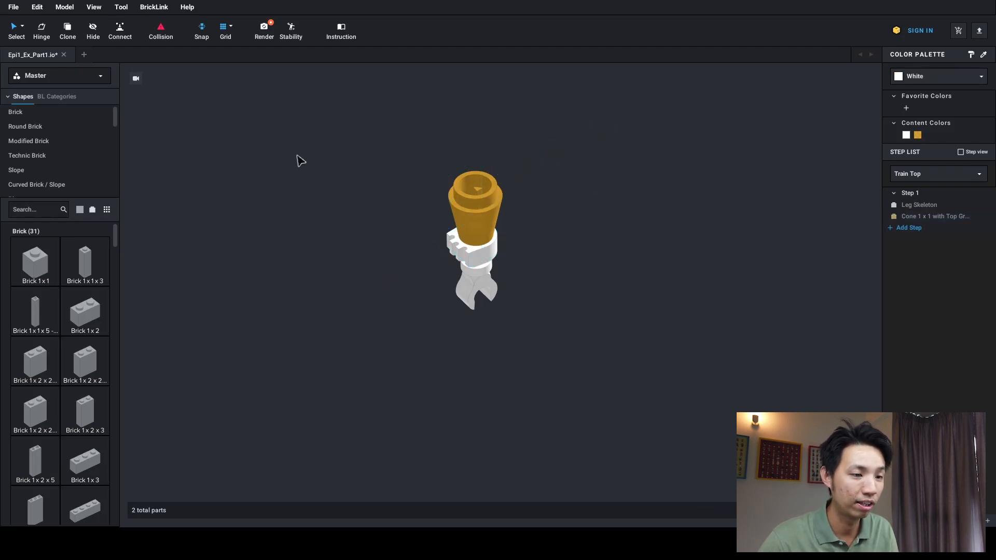
# Switch to a flat, straight-on view and raise the gold cone vertically off the Leg Skeleton to -2.0, -56.0, 2.0
pyautogui.moveTo(138, 81)
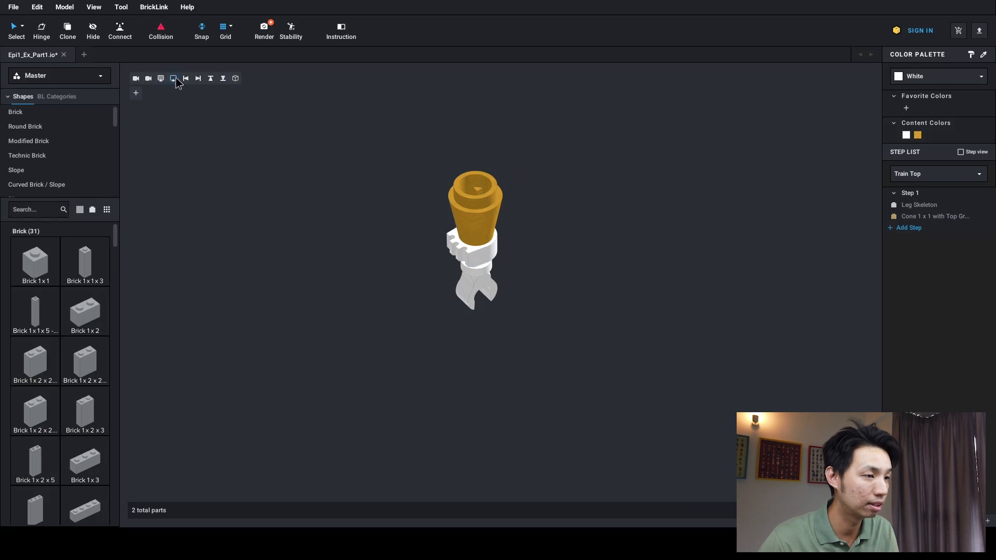
pyautogui.click(176, 80)
pyautogui.scroll(3, 433, 250)
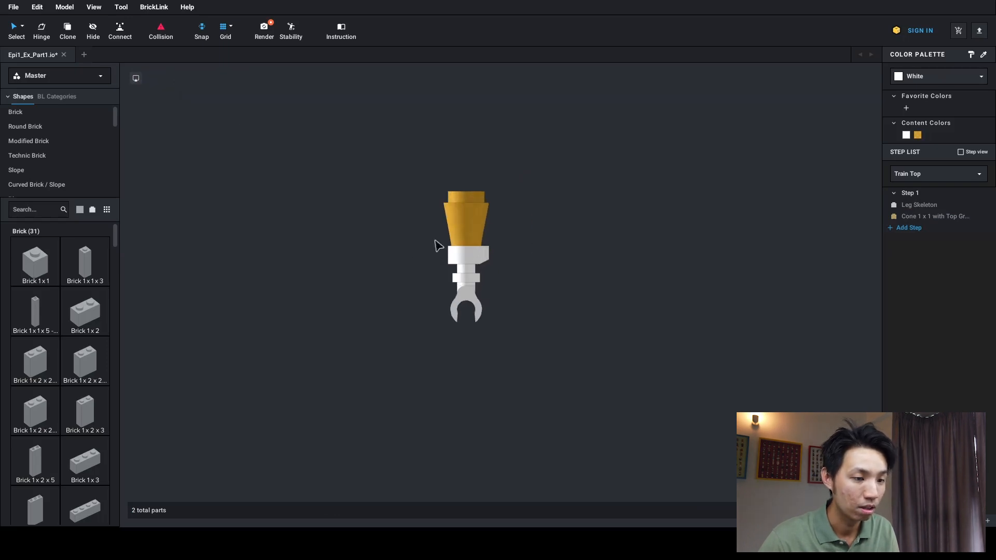
pyautogui.click(459, 281)
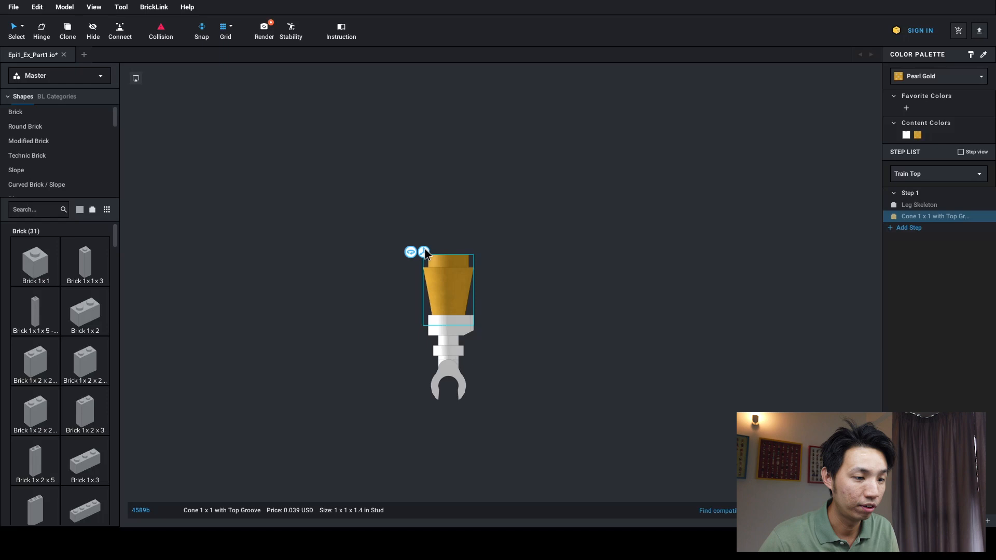
pyautogui.click(424, 253)
pyautogui.moveTo(453, 334); pyautogui.dragTo(451, 310)
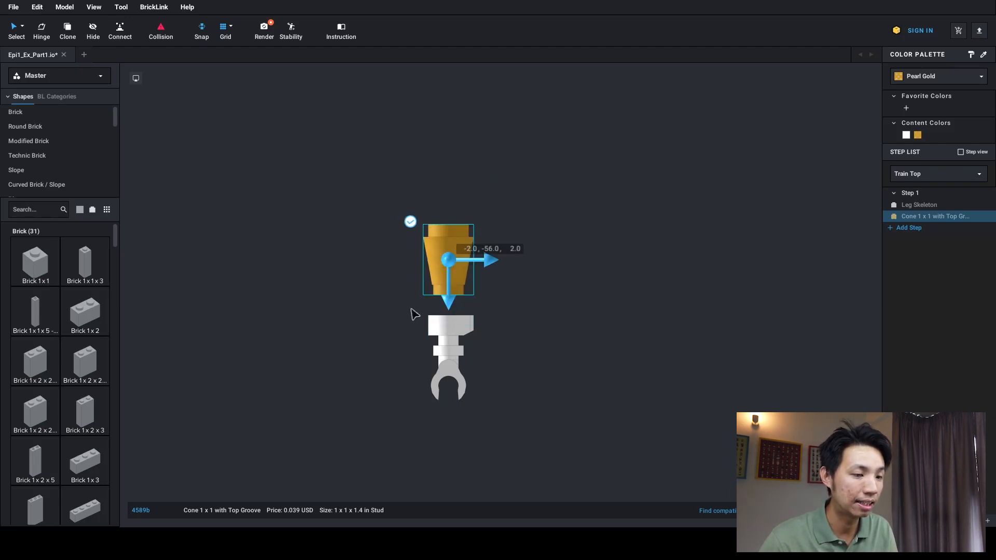
pyautogui.click(392, 316)
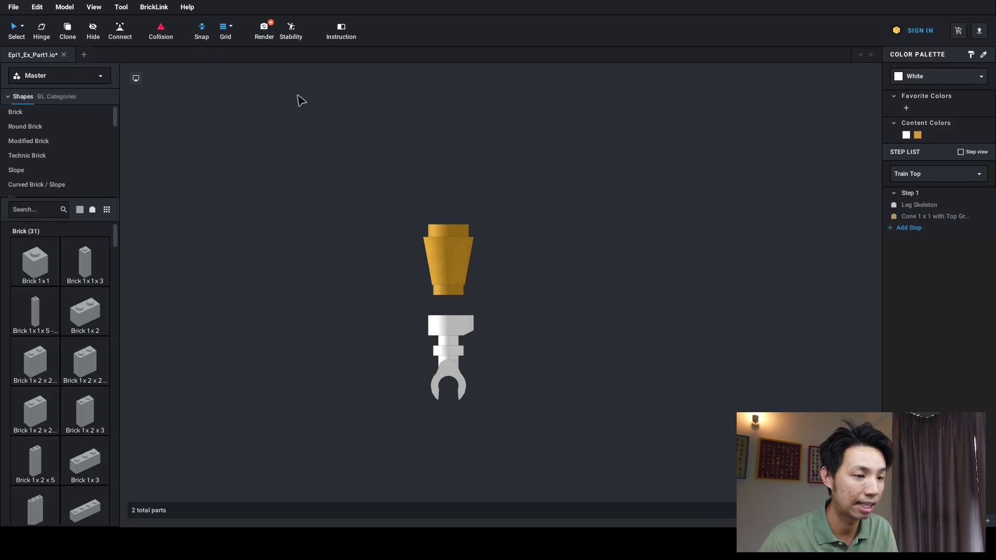
# Lower the gold cone vertically back onto the Leg Skeleton at -2.0, -44.0, 2.0
pyautogui.click(445, 270)
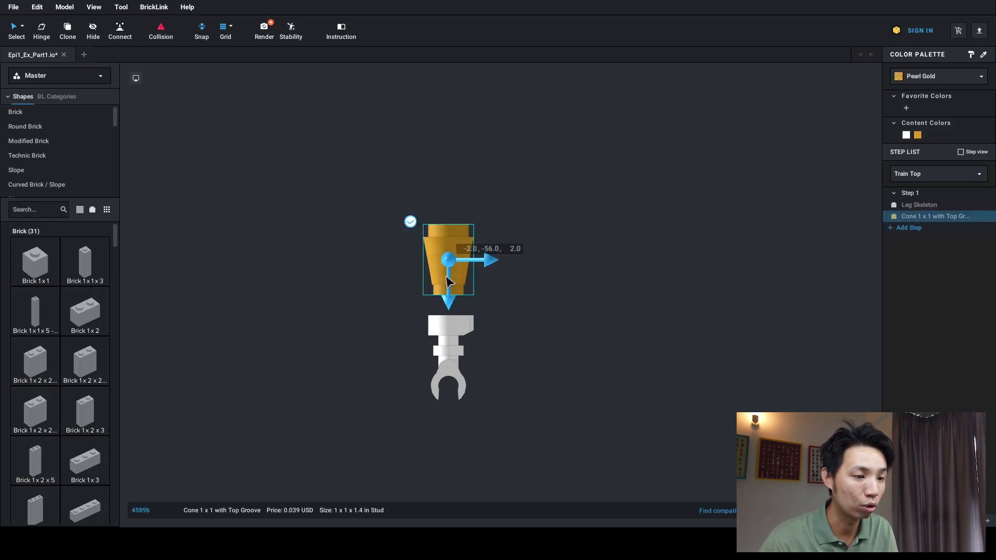
pyautogui.moveTo(452, 303); pyautogui.dragTo(453, 333)
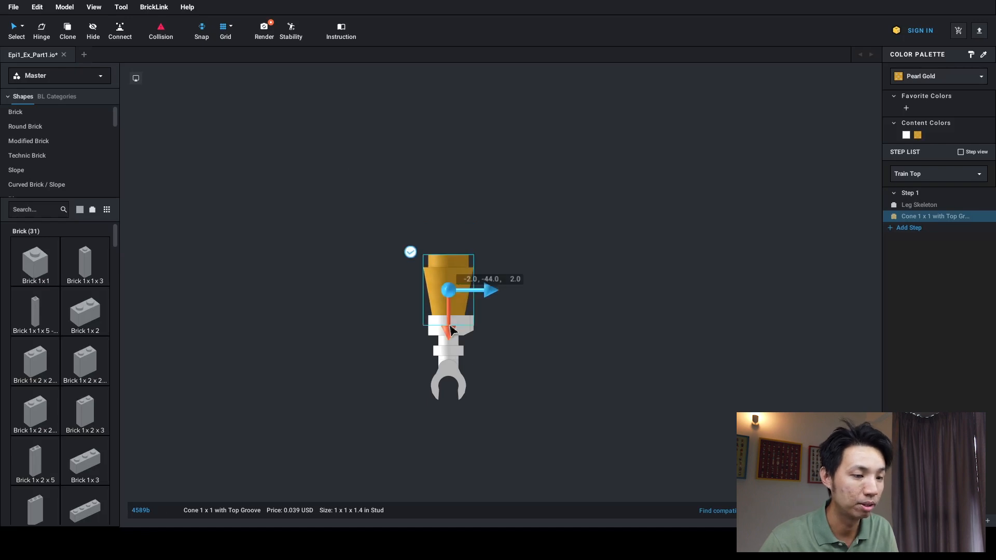
pyautogui.click(402, 313)
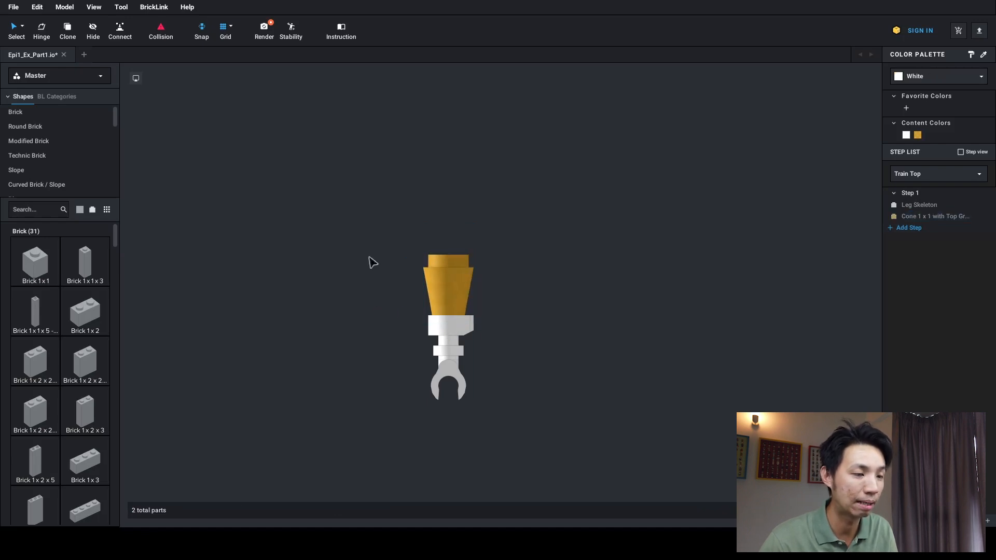
# Adjust the grid setting and test it by lifting the gold cone to -2.0, -54.0, 2.0 and returning it to the Leg Skeleton
pyautogui.click(231, 30)
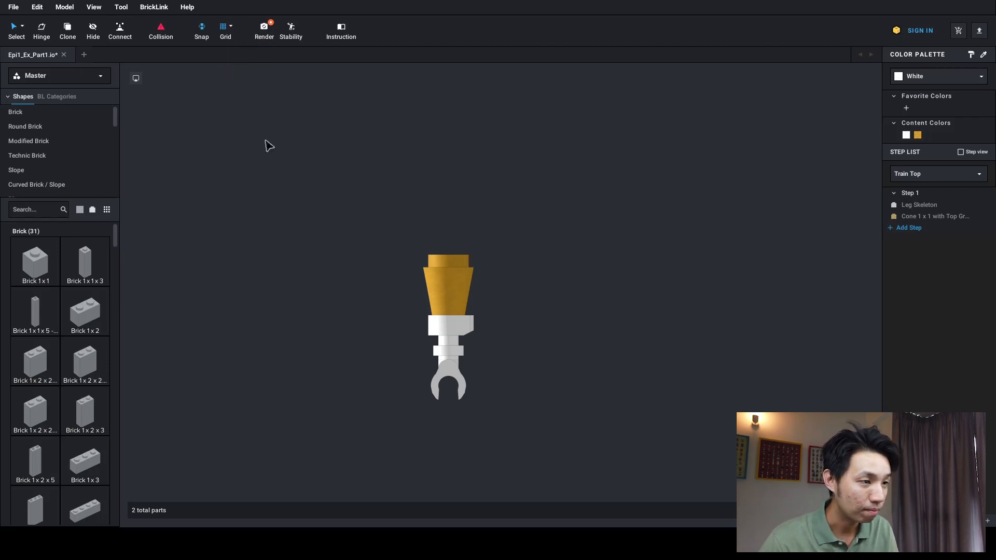
pyautogui.click(448, 278)
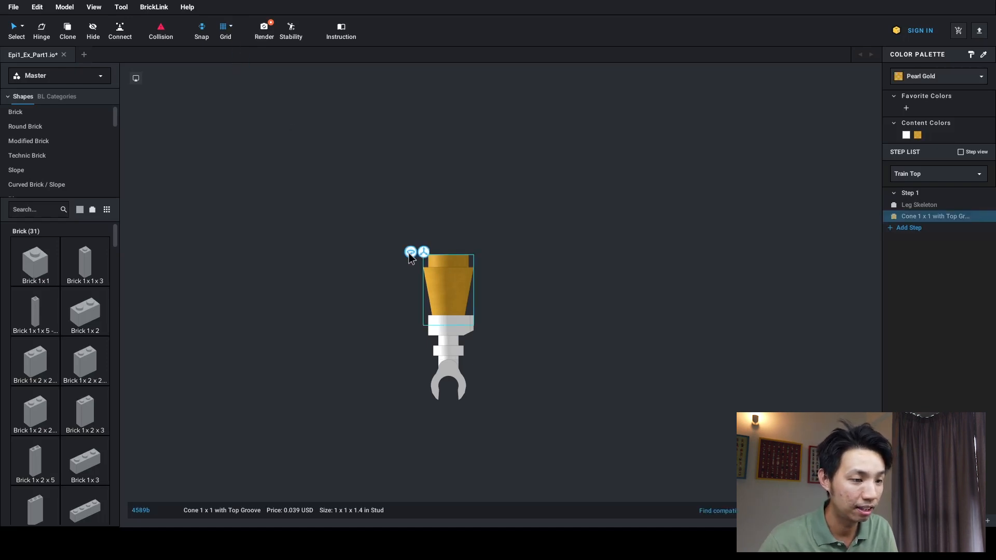
pyautogui.click(424, 253)
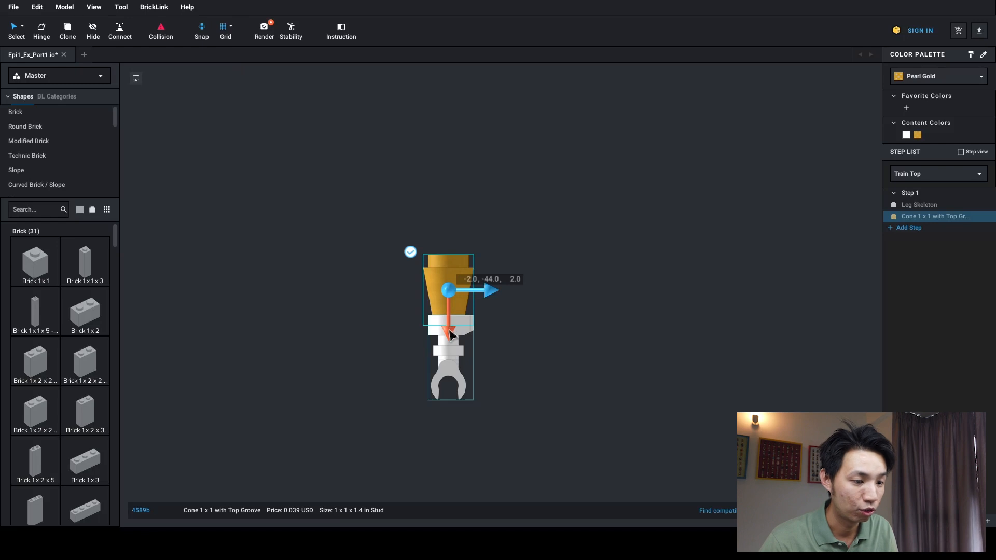
pyautogui.moveTo(450, 331); pyautogui.dragTo(451, 296)
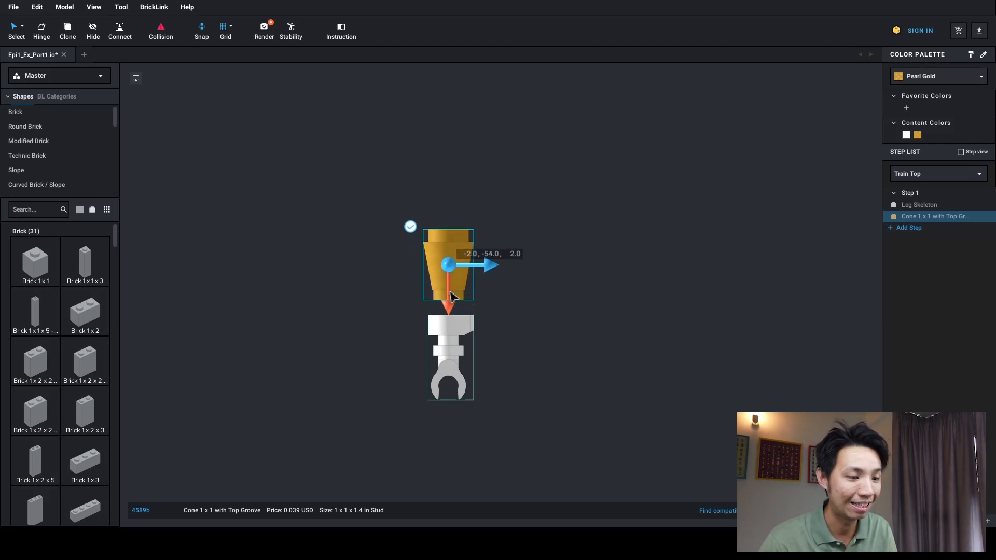
pyautogui.moveTo(451, 297); pyautogui.dragTo(452, 298)
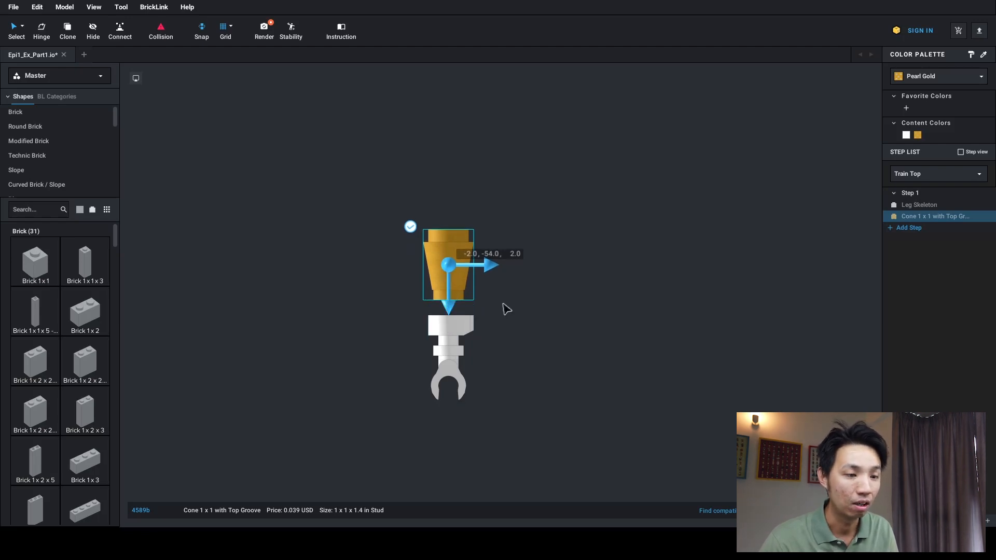
pyautogui.moveTo(449, 311); pyautogui.dragTo(454, 346)
pyautogui.click(491, 341)
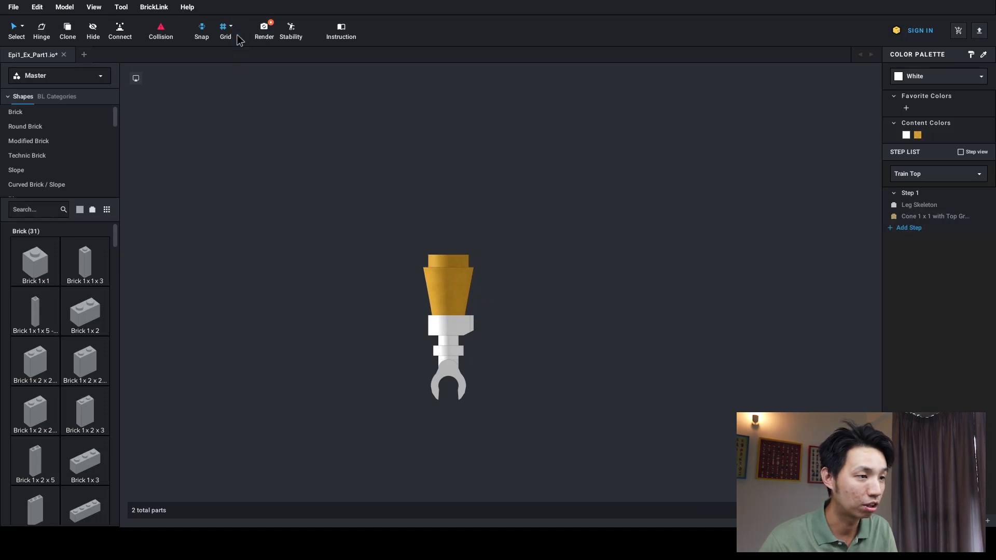
# Lift the gold cone vertically off the Leg Skeleton to -2.0, -92.0, 2.0, lower it to -2.0, -67.9, 2.0, and deselect it
pyautogui.click(440, 283)
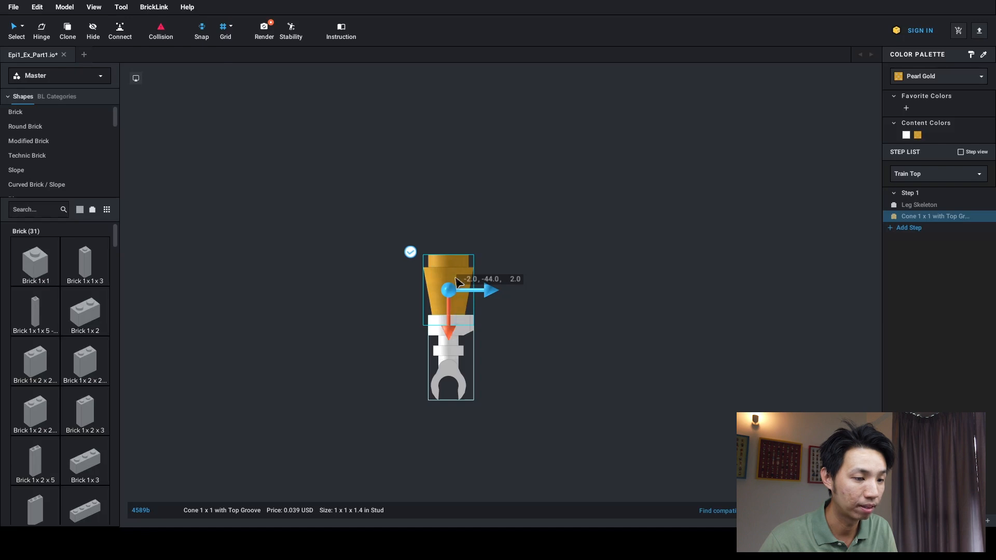
pyautogui.moveTo(456, 290); pyautogui.dragTo(451, 217)
pyautogui.moveTo(450, 173); pyautogui.dragTo(452, 118)
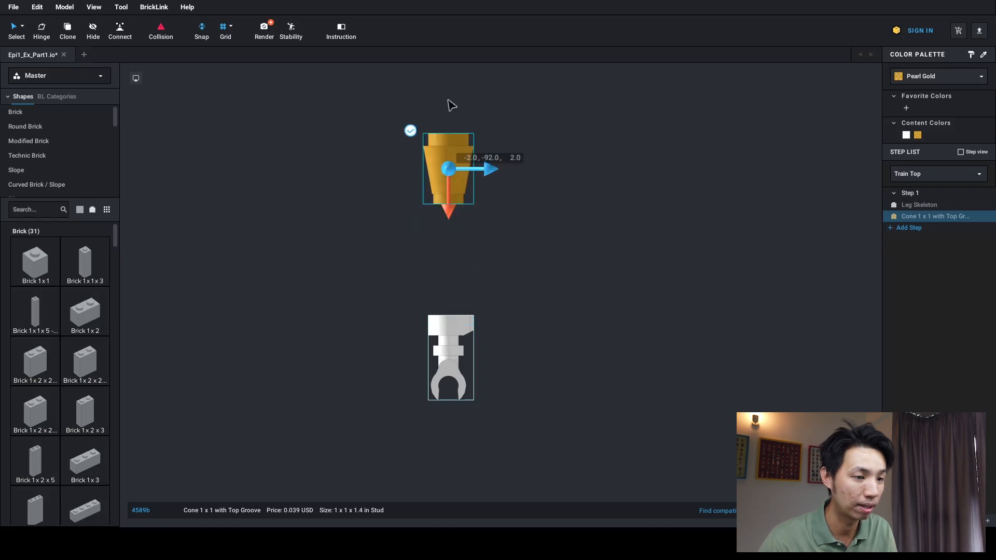
pyautogui.moveTo(446, 159); pyautogui.dragTo(455, 280)
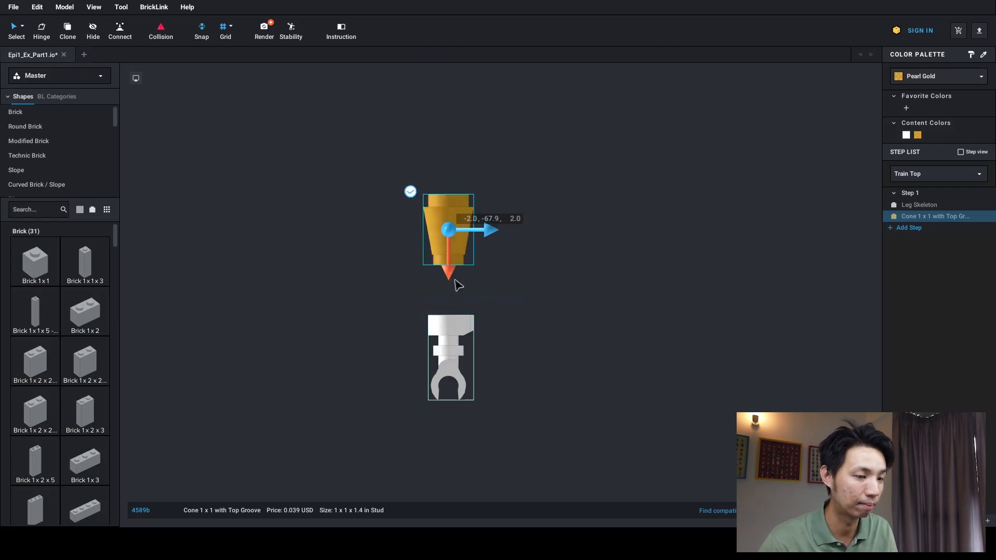
pyautogui.click(413, 281)
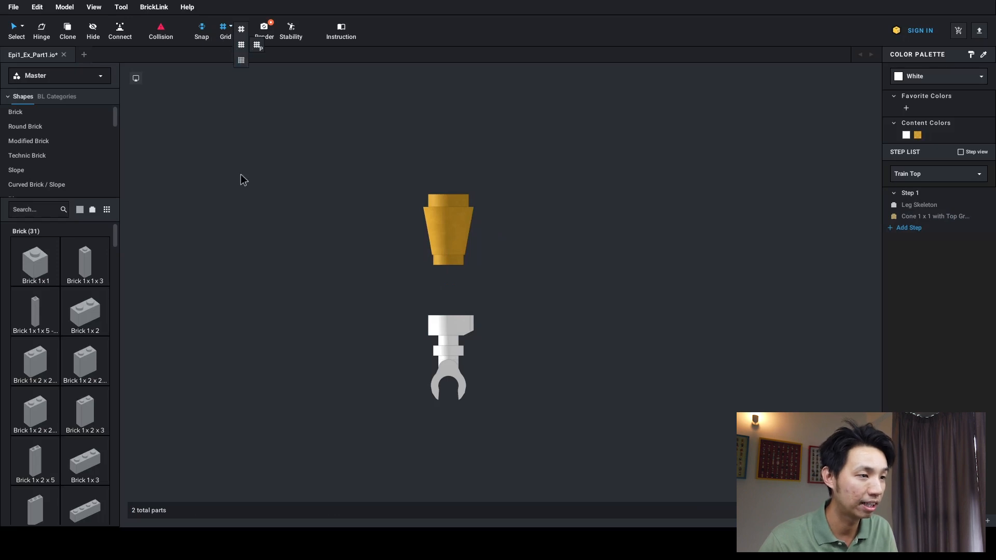
# Switch to a finer grid and lower the gold cone vertically back onto the Leg Skeleton
pyautogui.click(459, 231)
pyautogui.click(424, 195)
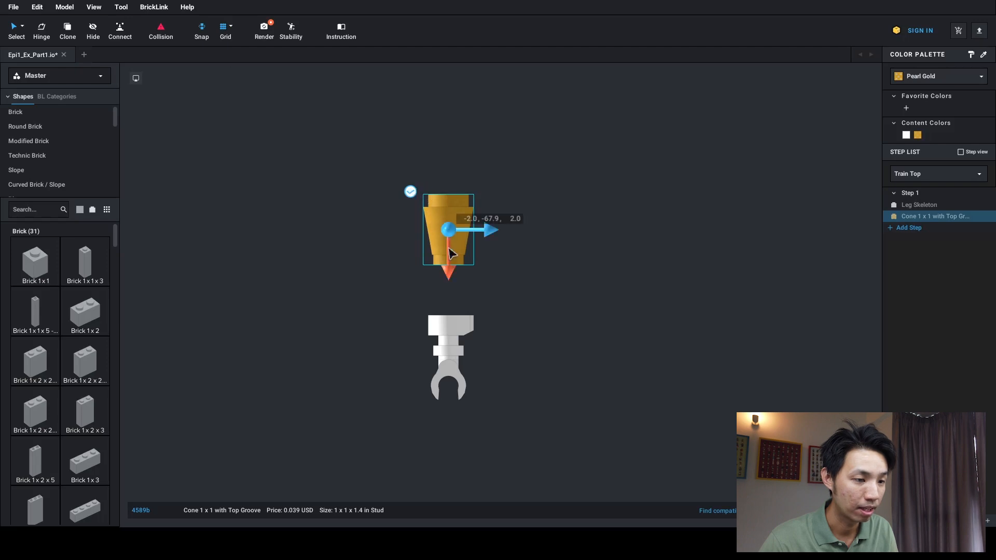
pyautogui.moveTo(451, 270); pyautogui.dragTo(452, 330)
pyautogui.click(547, 352)
pyautogui.moveTo(573, 238); pyautogui.dragTo(524, 257, button='right')
pyautogui.moveTo(319, 203); pyautogui.dragTo(336, 179, button='middle')
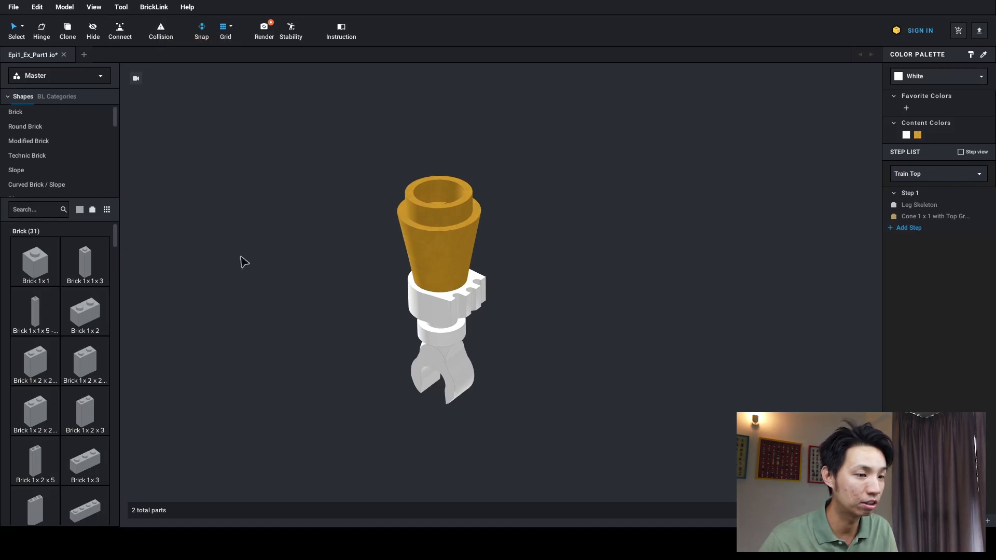
# Turn collision detection back on and return from the Train Top submodel to the Main Model
pyautogui.click(165, 35)
pyautogui.moveTo(323, 225)
pyautogui.mouseDown(button='right')
pyautogui.moveTo(276, 226)
pyautogui.moveTo(326, 236)
pyautogui.moveTo(321, 230)
pyautogui.mouseUp(button='right')
pyautogui.moveTo(339, 225); pyautogui.dragTo(332, 236, button='middle')
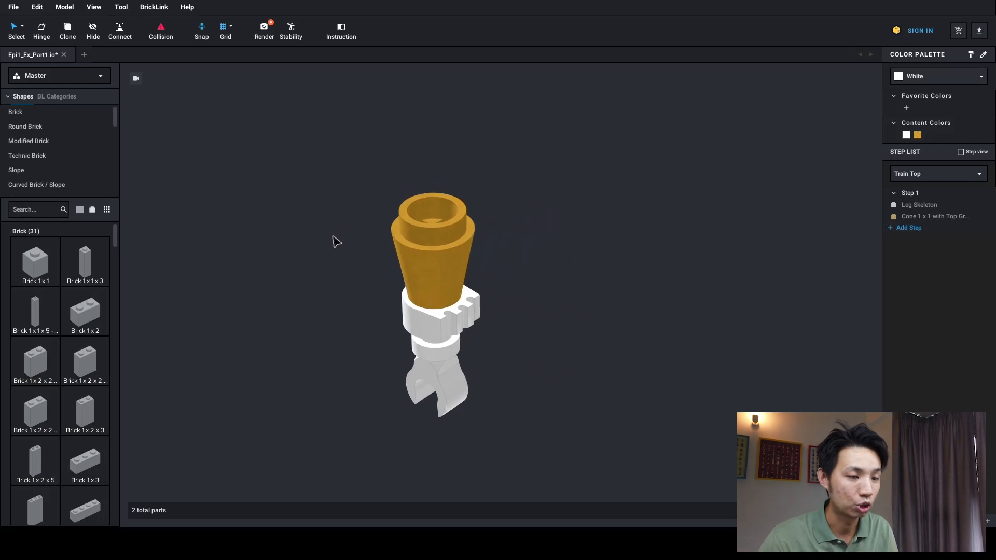
pyautogui.click(907, 176)
pyautogui.click(908, 188)
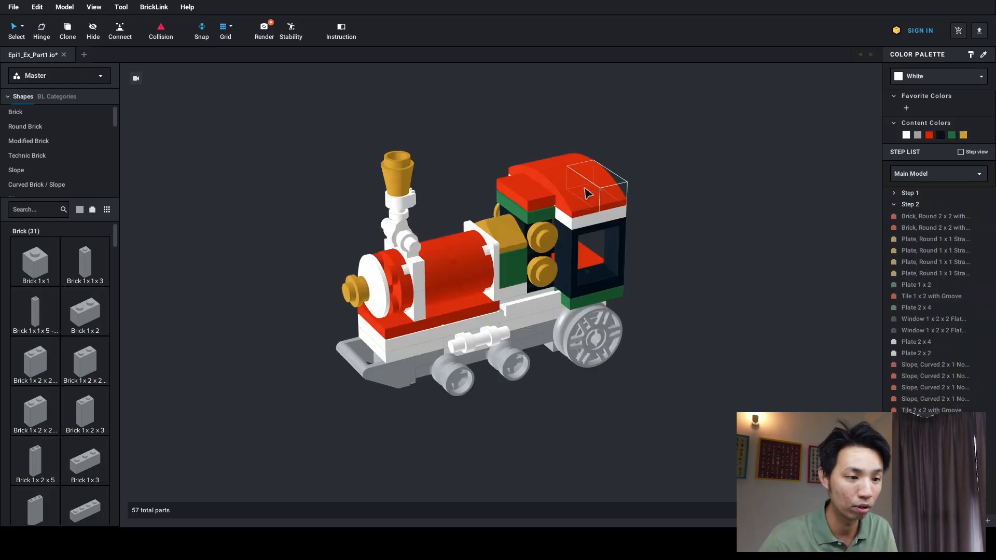
pyautogui.moveTo(426, 169); pyautogui.dragTo(429, 187, button='middle')
pyautogui.click(412, 211)
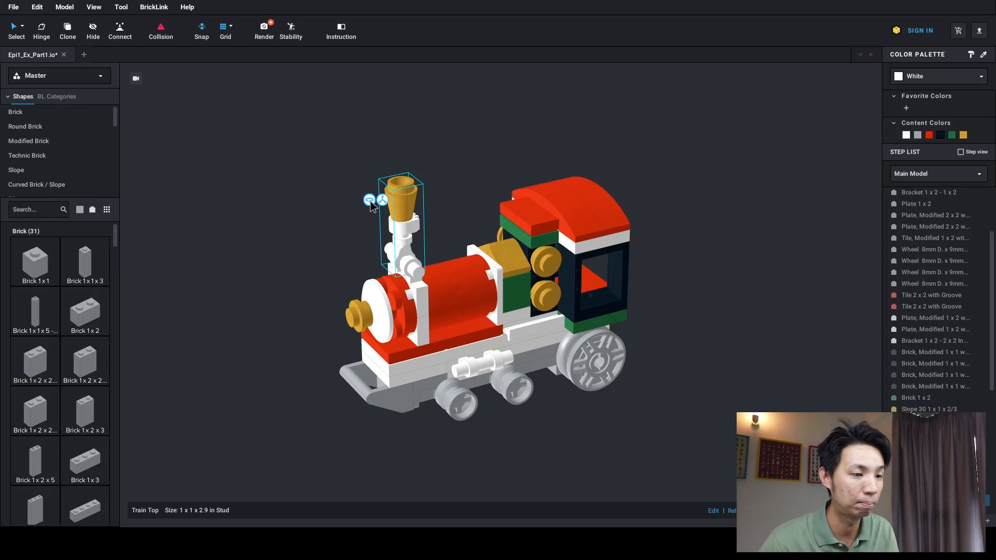
pyautogui.click(470, 200)
# From a flat side view, tilt the Train Top chimney submodel about its clip hinge towards the front of the engine
pyautogui.moveTo(135, 79)
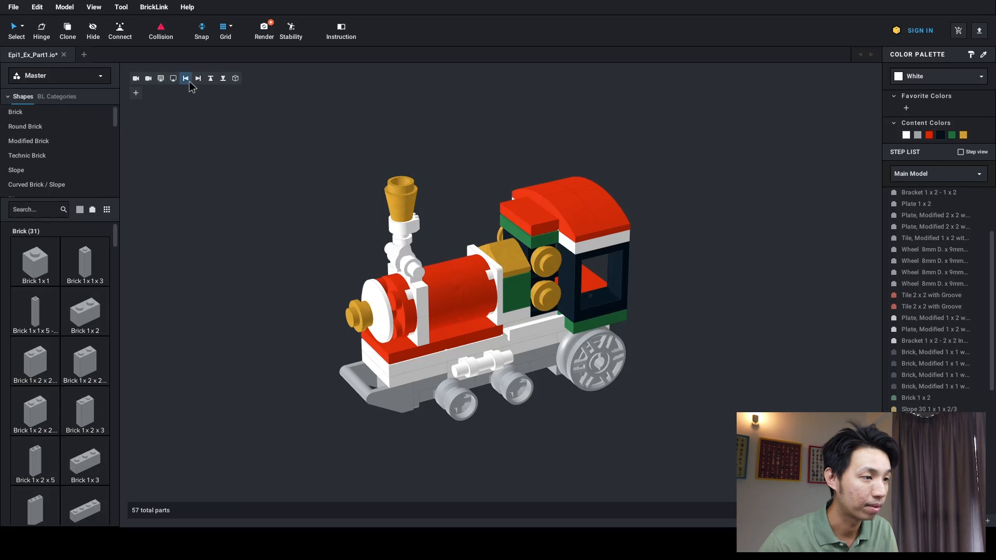
pyautogui.click(173, 79)
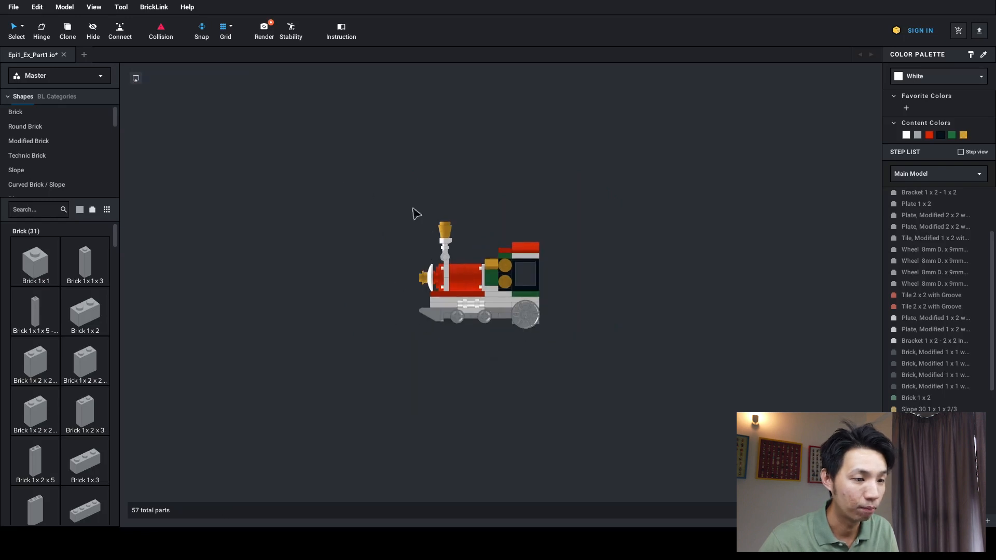
pyautogui.scroll(3, 417, 213)
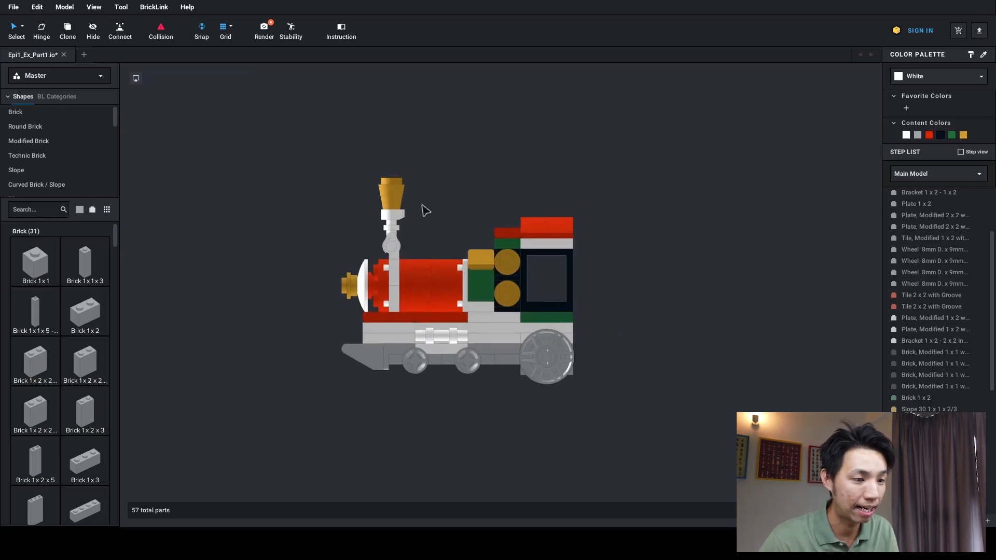
pyautogui.moveTo(455, 175); pyautogui.dragTo(447, 185, button='middle')
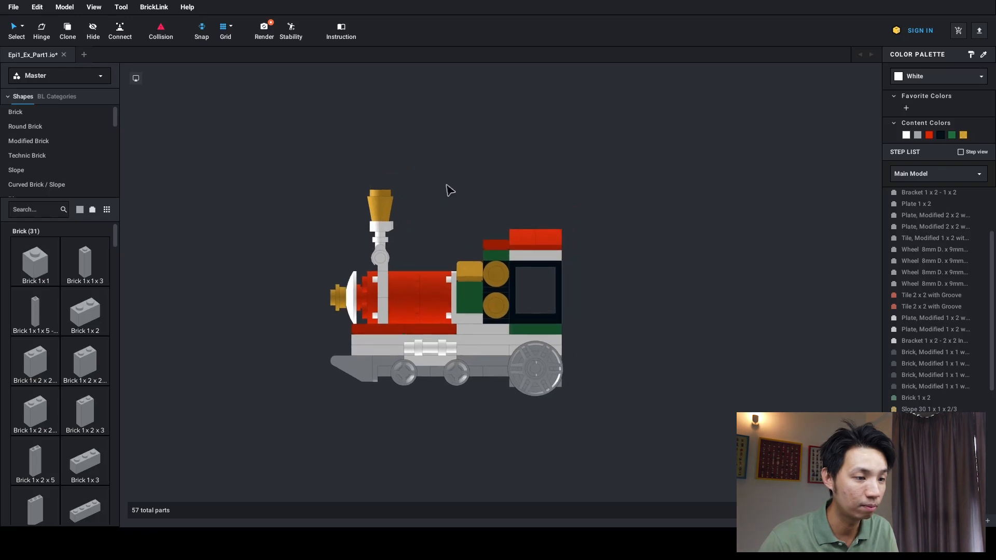
pyautogui.click(391, 218)
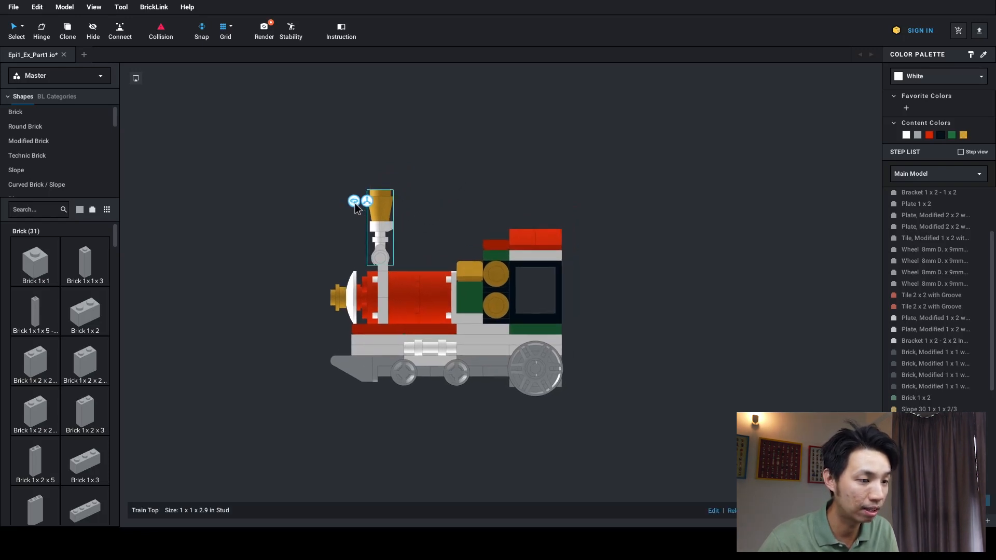
pyautogui.click(354, 201)
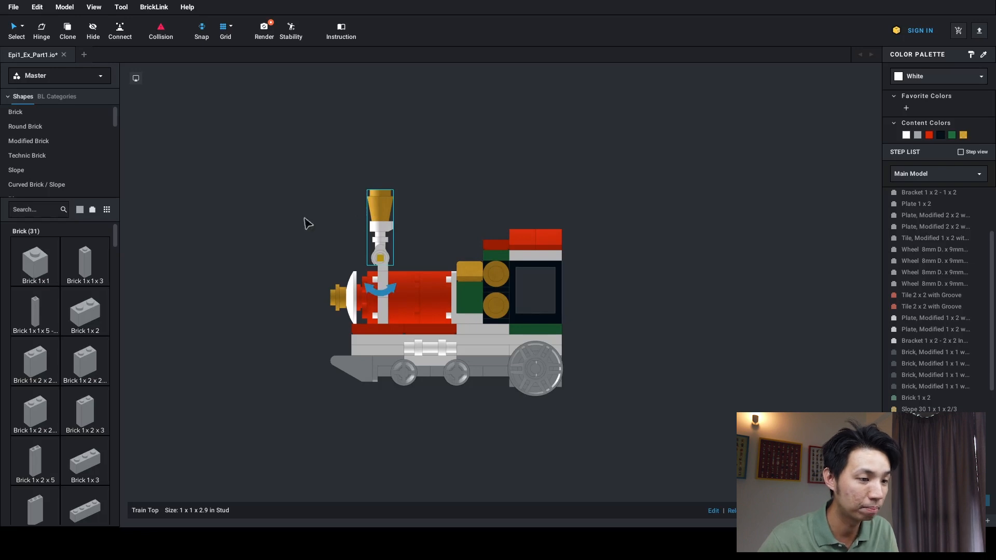
pyautogui.moveTo(377, 297); pyautogui.dragTo(401, 302)
pyautogui.moveTo(265, 304); pyautogui.dragTo(288, 305, button='right')
pyautogui.scroll(3, 268, 186)
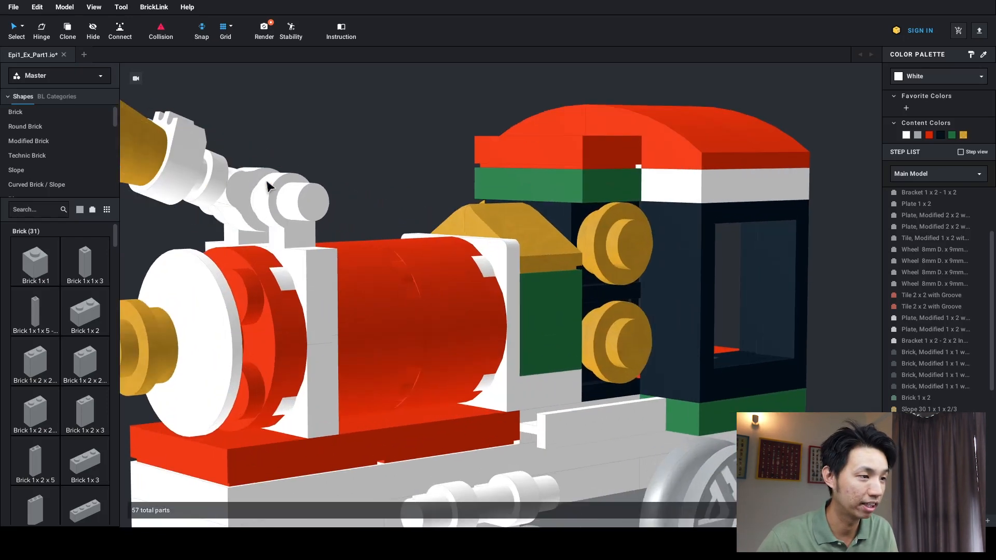
# From the flat side view, rotate the Train Top chimney about its clip hinge so it leans back towards the cab
pyautogui.scroll(-5, 254, 172)
pyautogui.moveTo(136, 78)
pyautogui.click(173, 78)
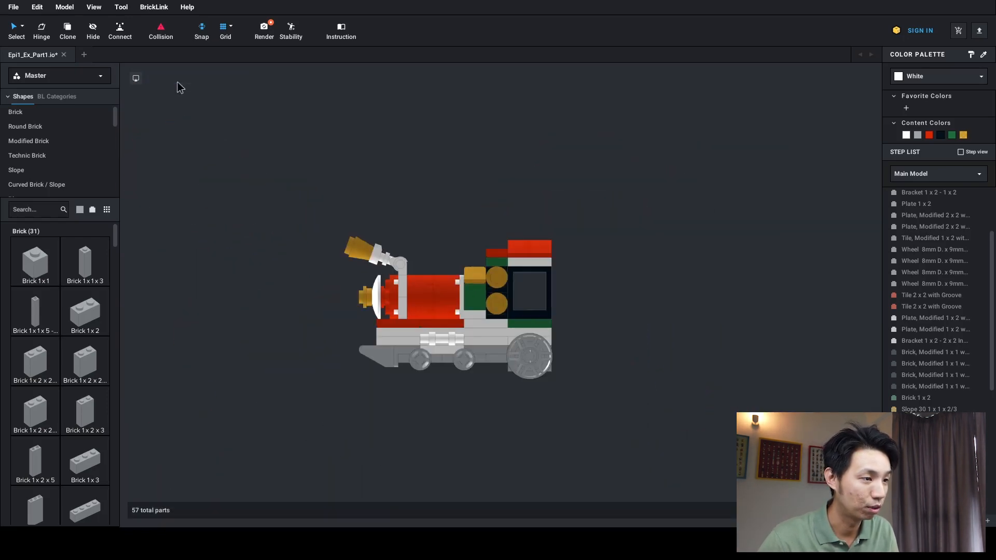
pyautogui.click(371, 258)
pyautogui.click(355, 234)
pyautogui.click(427, 270)
pyautogui.click(366, 257)
pyautogui.click(355, 234)
pyautogui.moveTo(426, 272); pyautogui.dragTo(393, 299)
pyautogui.click(306, 319)
pyautogui.moveTo(305, 319); pyautogui.dragTo(326, 331, button='right')
pyautogui.scroll(4, 326, 332)
pyautogui.scroll(-6, 330, 326)
pyautogui.moveTo(541, 351); pyautogui.dragTo(514, 280, button='middle')
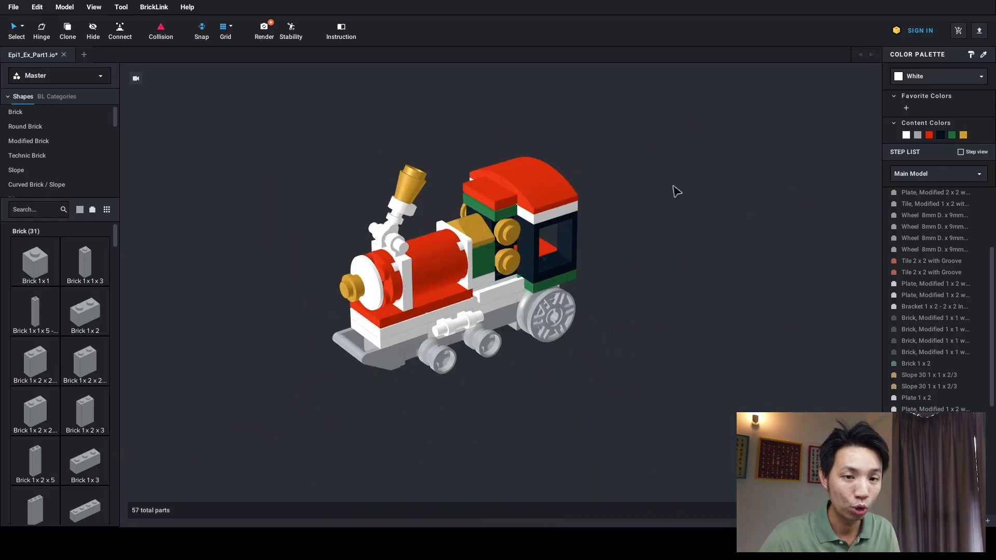
# Switch from the Main Model to the Train Top submodel
pyautogui.click(410, 184)
pyautogui.click(671, 260)
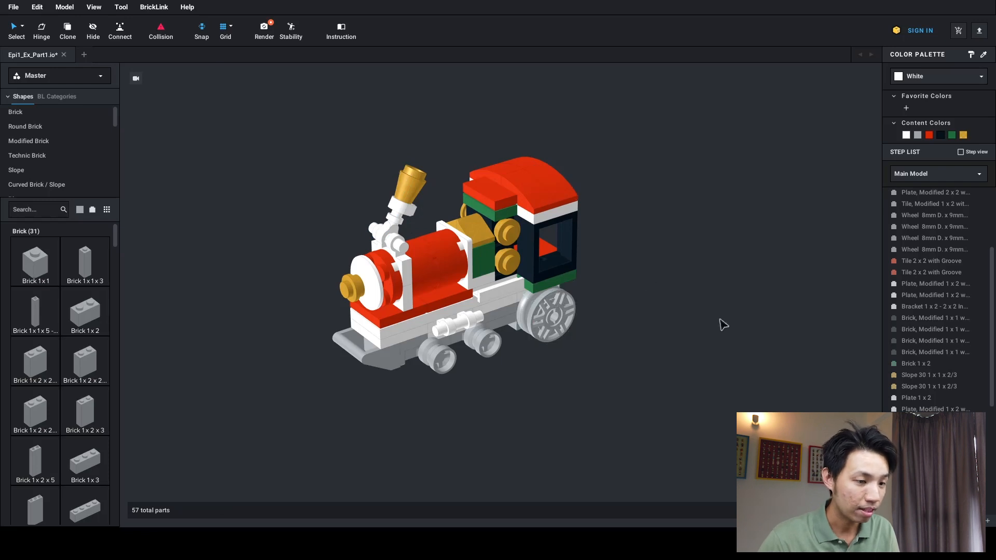
pyautogui.click(920, 177)
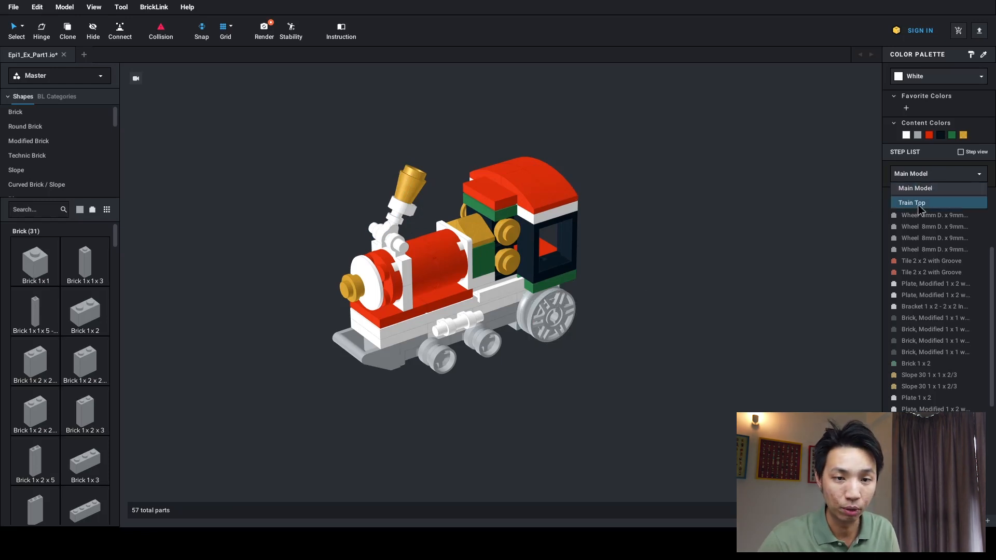
pyautogui.click(915, 203)
pyautogui.moveTo(611, 254); pyautogui.dragTo(613, 269, button='middle')
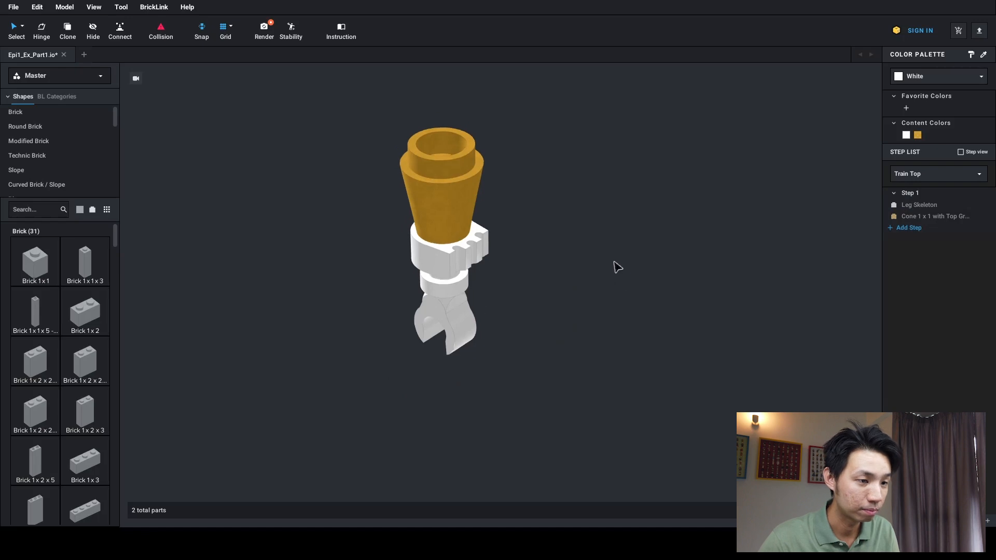
pyautogui.click(443, 158)
pyautogui.click(574, 328)
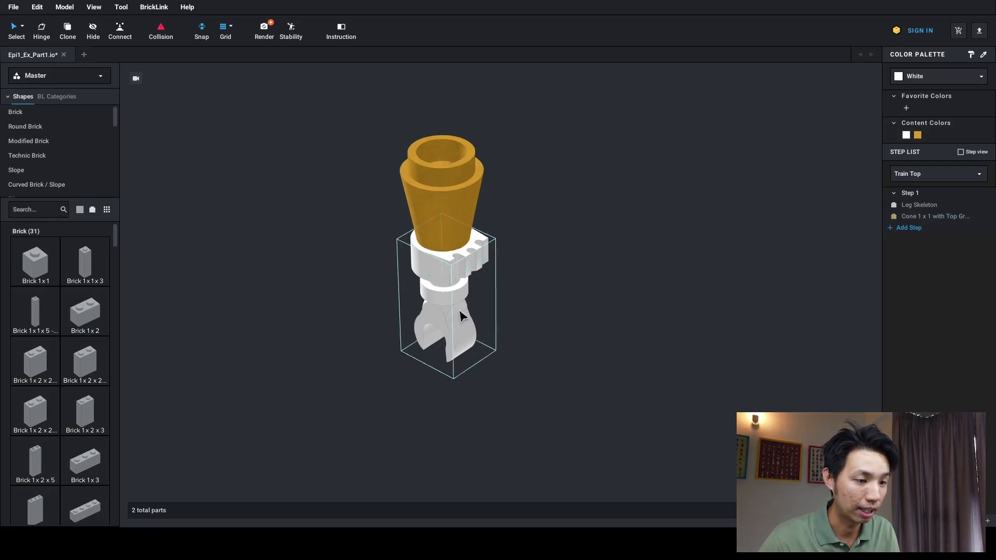
# Rotate the Leg Skeleton around its vertical axis beneath the gold cone
pyautogui.click(463, 317)
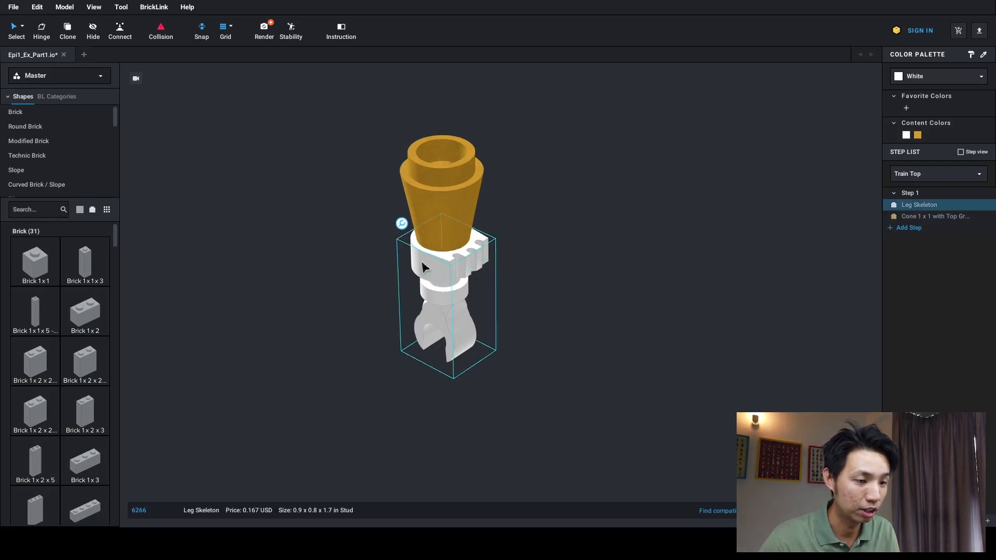
pyautogui.rightClick(566, 283)
pyautogui.click(508, 201)
pyautogui.moveTo(508, 201); pyautogui.dragTo(410, 269)
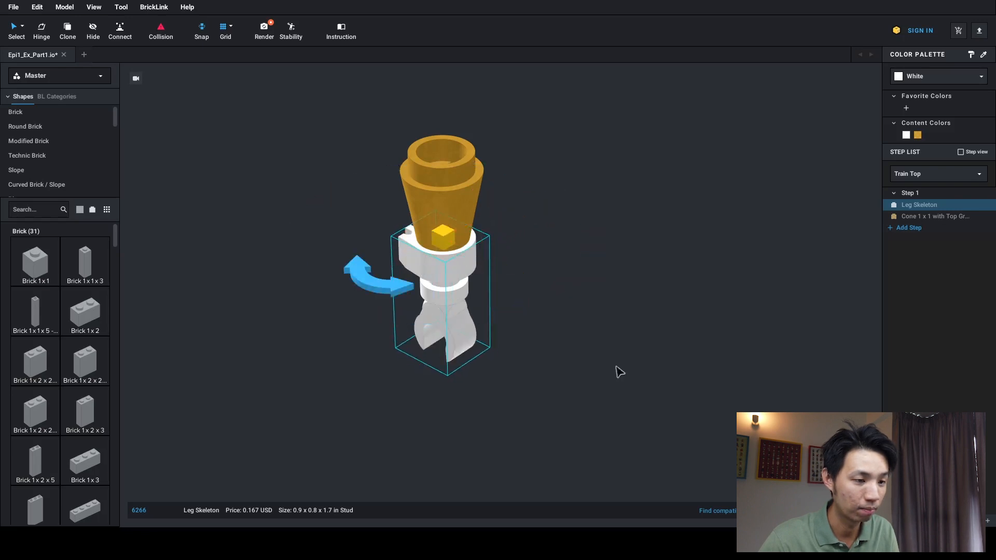
# Pull the gold cone off the Leg Skeleton, place it beside the skeleton, and deselect it
pyautogui.moveTo(608, 319); pyautogui.dragTo(492, 245, button='middle')
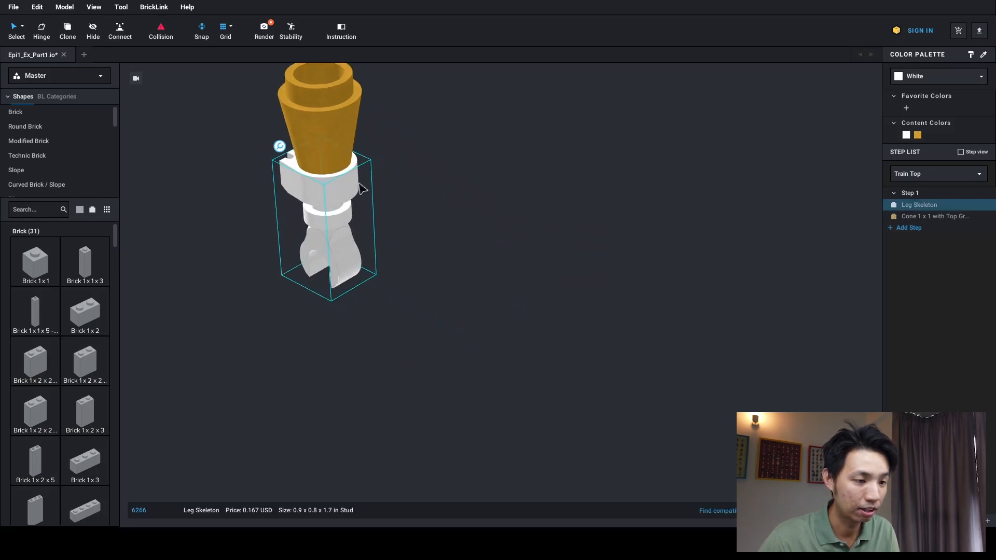
pyautogui.moveTo(425, 251); pyautogui.dragTo(425, 243, button='right')
pyautogui.moveTo(351, 158); pyautogui.dragTo(502, 200)
pyautogui.click(496, 285)
pyautogui.rightClick(496, 289)
# Rotate the detached Leg Skeleton freely around its three axes until it lies tilted on its side, and deselect it
pyautogui.click(299, 199)
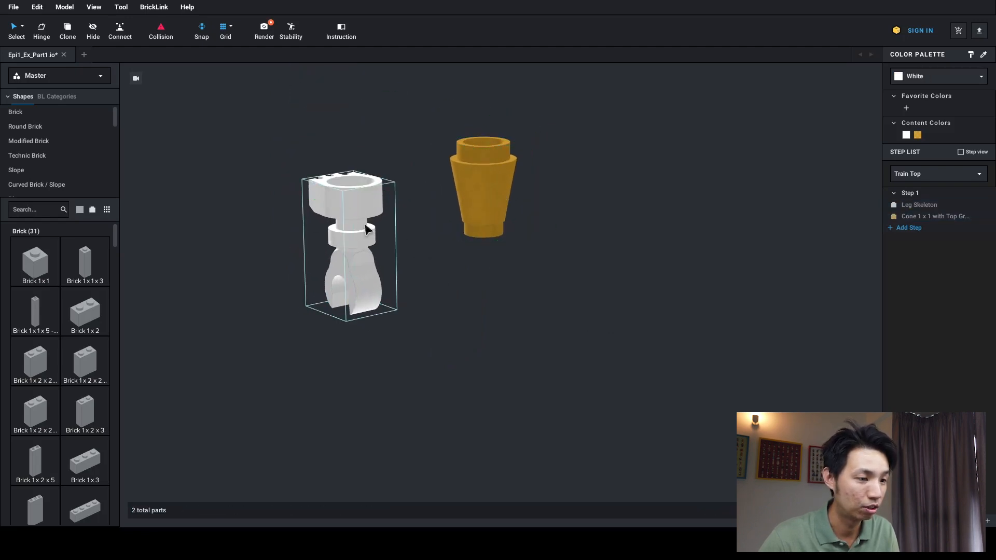
pyautogui.click(325, 198)
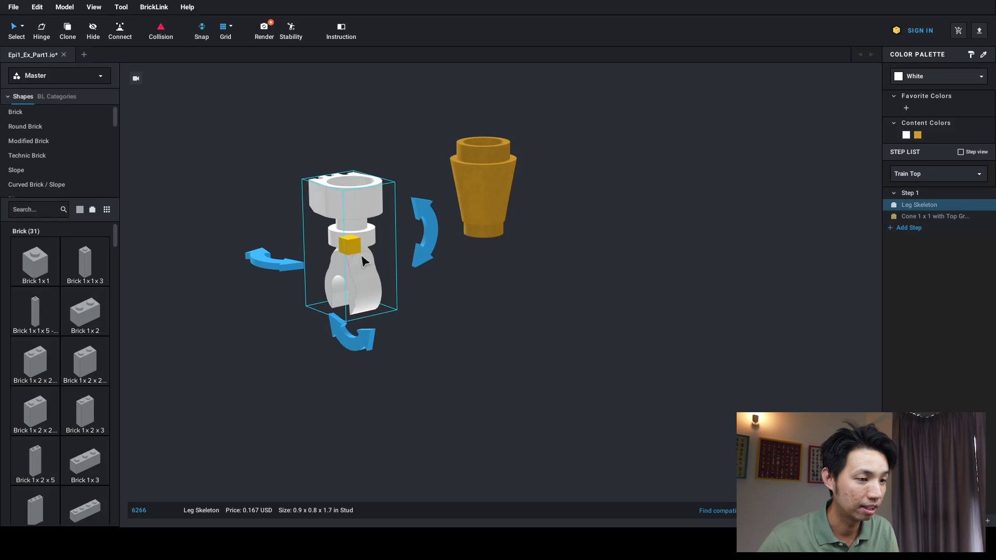
pyautogui.moveTo(463, 315); pyautogui.dragTo(462, 321, button='right')
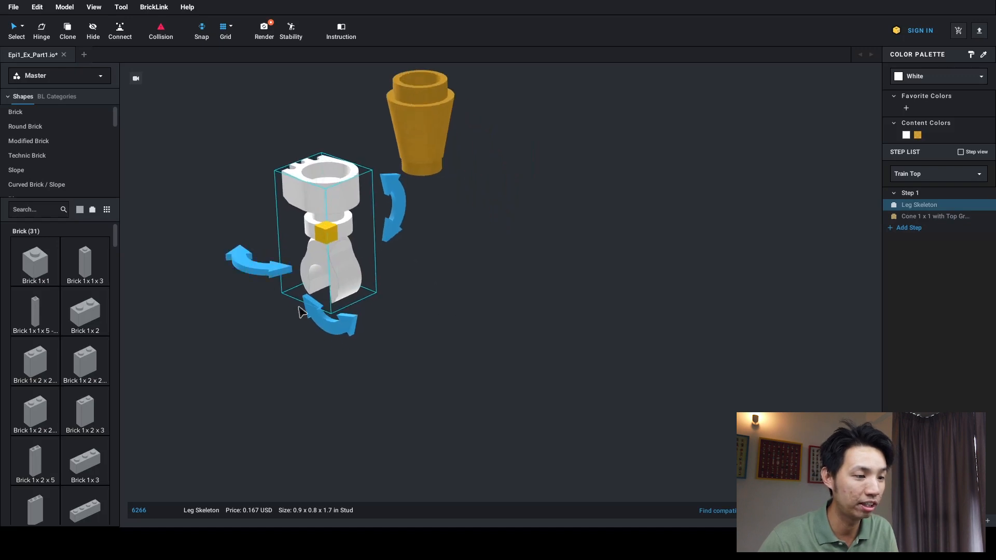
pyautogui.moveTo(396, 218)
pyautogui.mouseDown()
pyautogui.moveTo(407, 215)
pyautogui.moveTo(382, 271)
pyautogui.moveTo(390, 274)
pyautogui.moveTo(398, 216)
pyautogui.mouseUp()
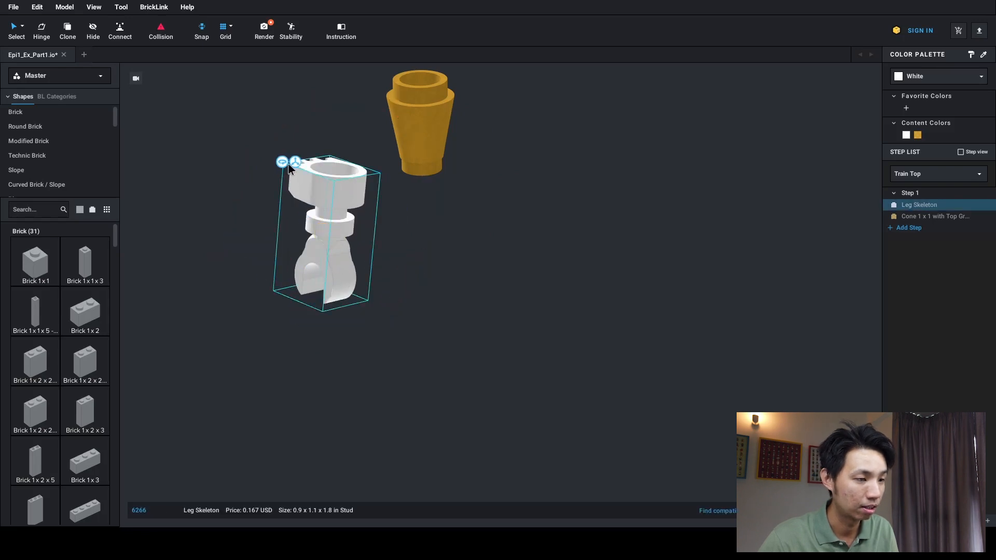
pyautogui.click(282, 162)
pyautogui.moveTo(317, 324); pyautogui.dragTo(234, 200)
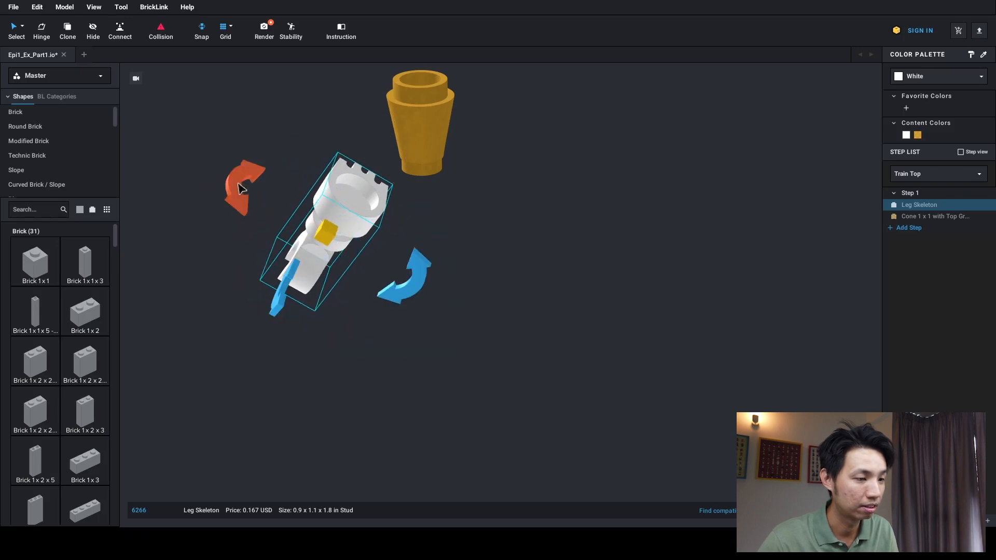
pyautogui.moveTo(399, 279); pyautogui.dragTo(258, 241)
pyautogui.moveTo(262, 162); pyautogui.dragTo(345, 263)
pyautogui.moveTo(538, 286); pyautogui.dragTo(510, 289, button='right')
pyautogui.click(540, 289)
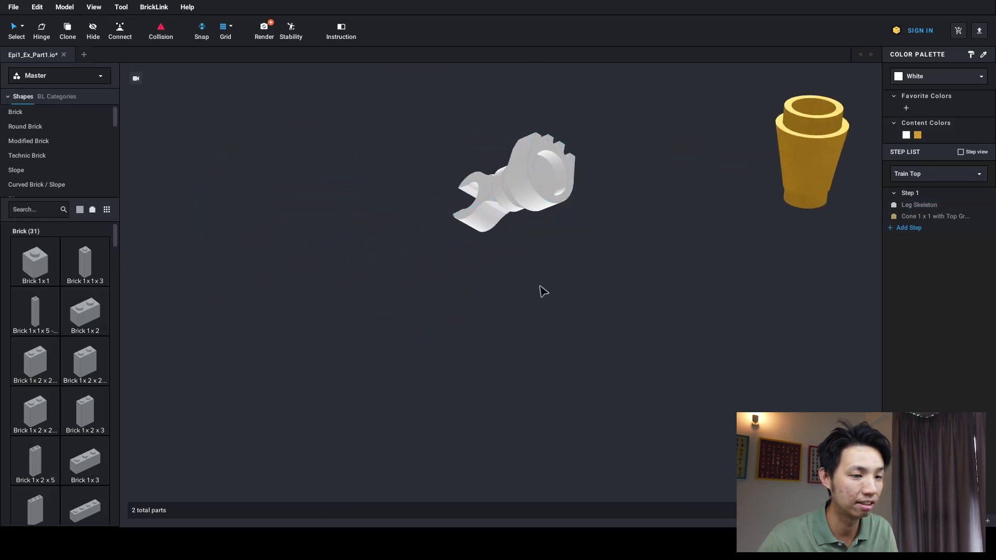
pyautogui.moveTo(600, 245); pyautogui.dragTo(478, 319, button='right')
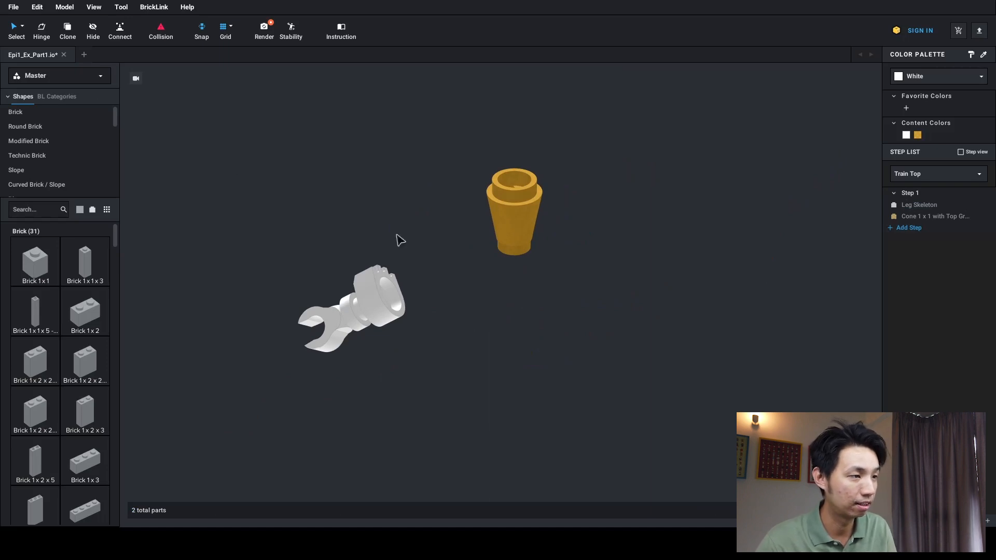
# Undo the Leg Skeleton's free rotations and the gold cone's move so both parts are joined again
pyautogui.hotkey('ctrl', 'z')
pyautogui.hotkey('ctrl', 'z')
pyautogui.hotkey('ctrl', 'z')
pyautogui.hotkey('ctrl', 'z')
pyautogui.hotkey('ctrl', 'z')
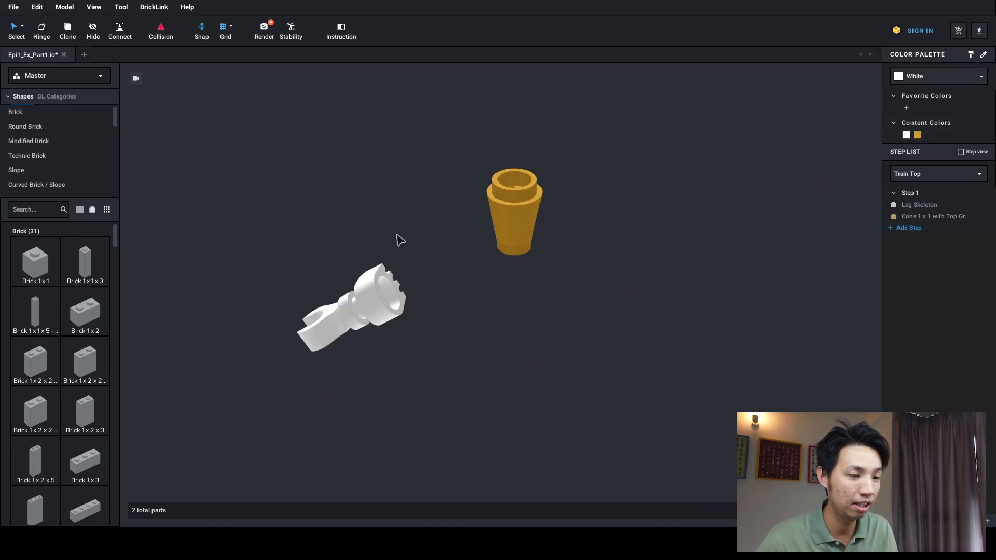
pyautogui.hotkey('ctrl', 'z')
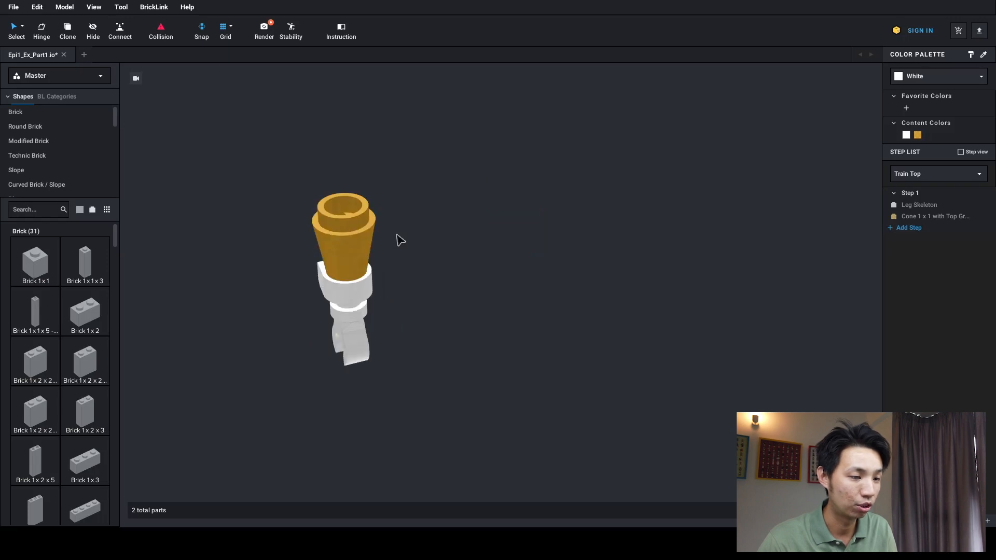
# Leave the Train Top submodel and return to the Main Model with the complete train
pyautogui.click(911, 177)
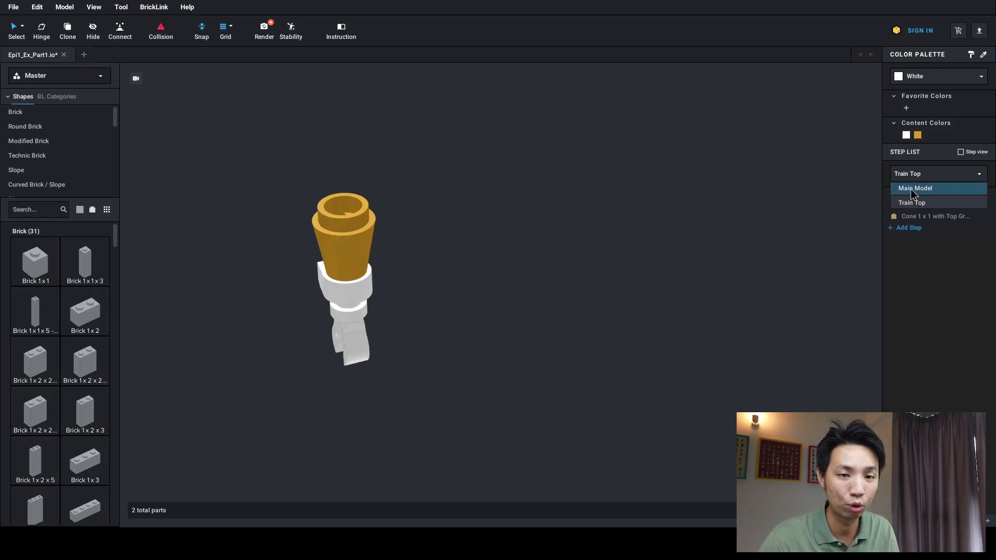
pyautogui.click(910, 189)
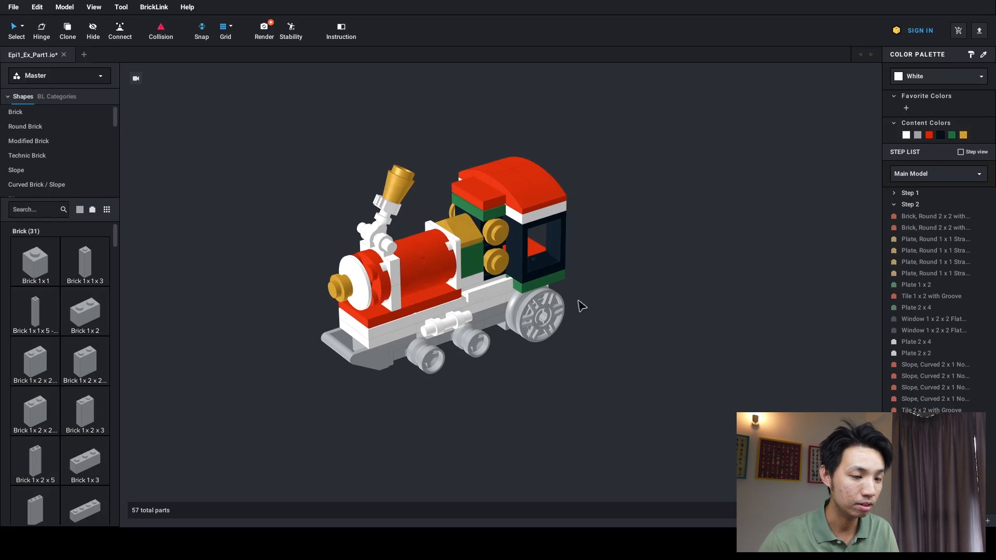
pyautogui.scroll(3, 574, 311)
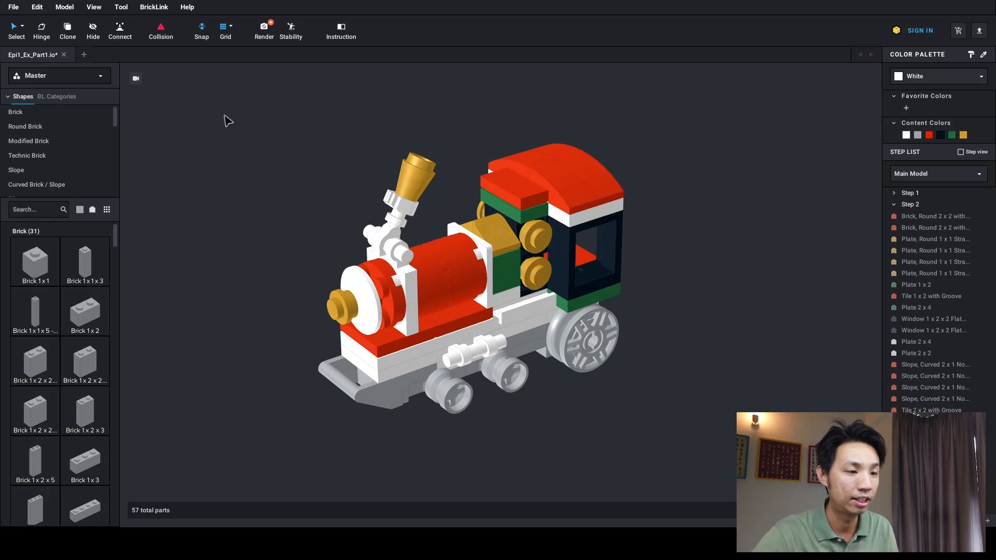
# Open the model information and look through the parts list with its colors, quantities and prices
pyautogui.click(57, 9)
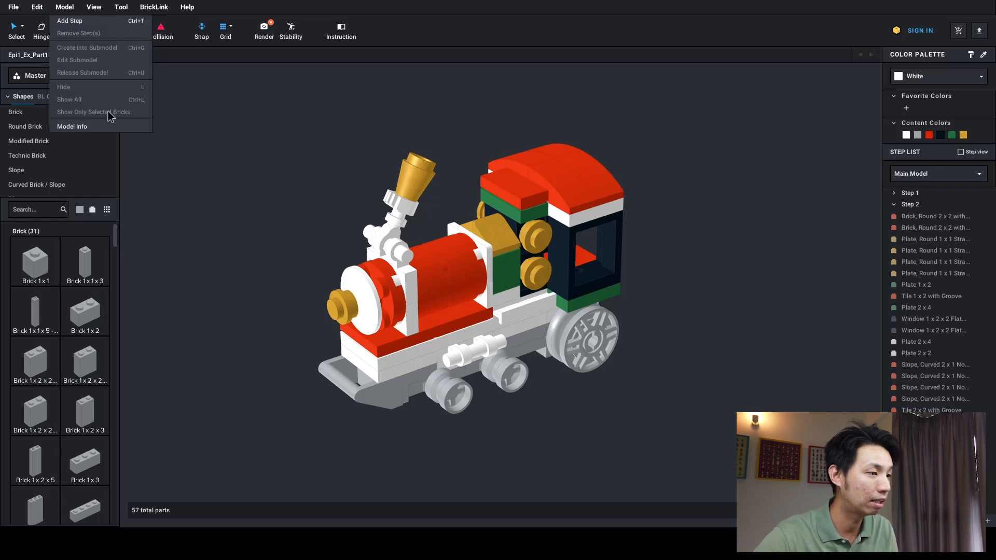
pyautogui.click(72, 127)
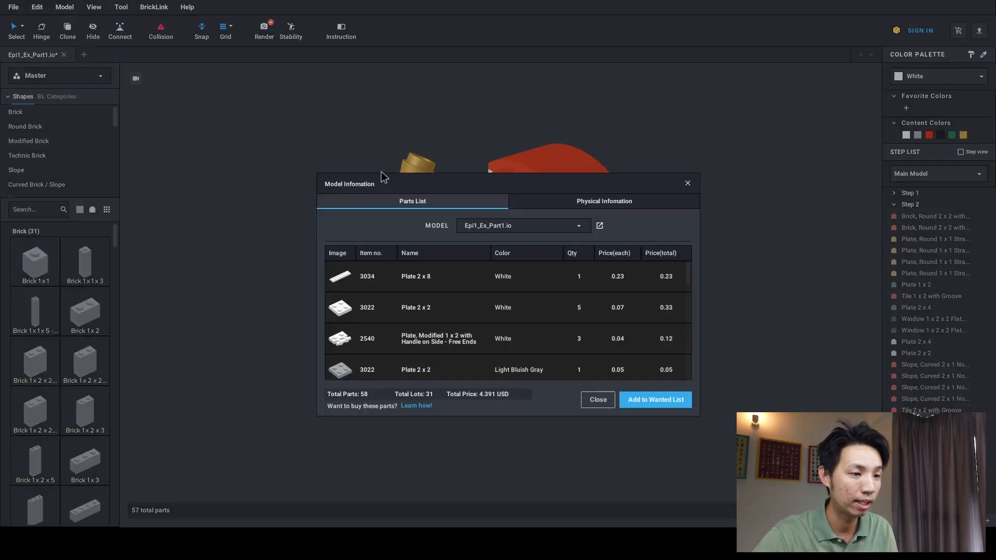
pyautogui.moveTo(689, 271); pyautogui.dragTo(691, 379)
pyautogui.moveTo(571, 186); pyautogui.dragTo(557, 150)
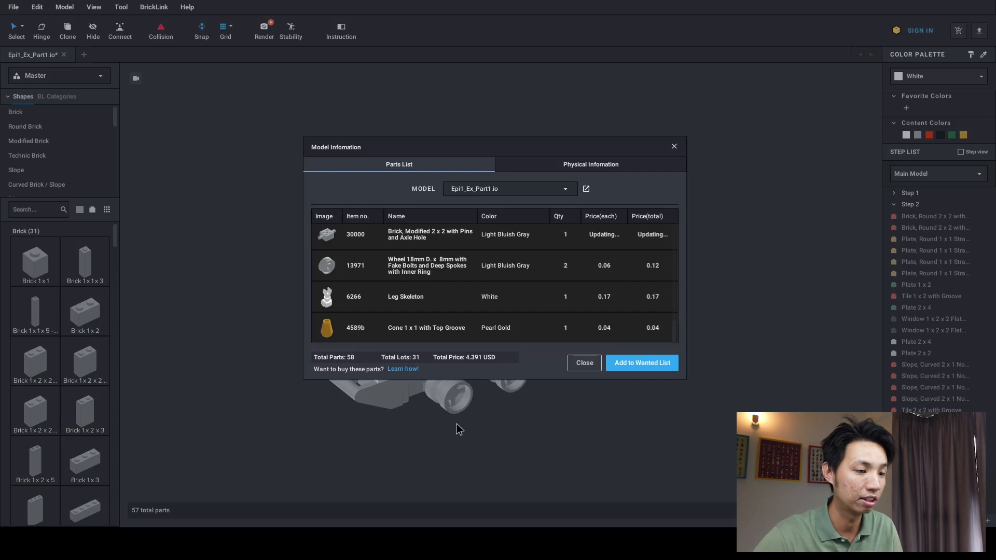
pyautogui.moveTo(674, 330); pyautogui.dragTo(676, 324)
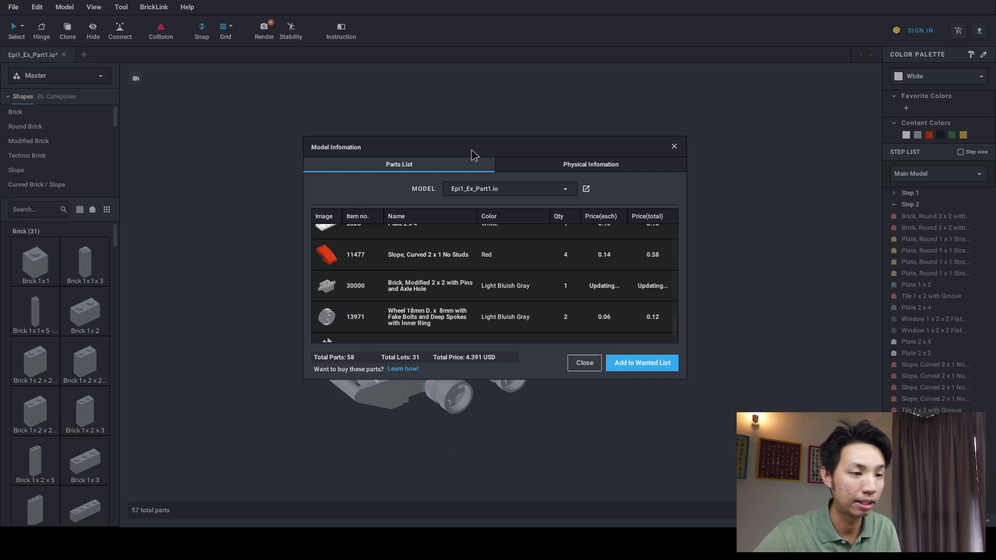
pyautogui.moveTo(471, 151); pyautogui.dragTo(487, 150)
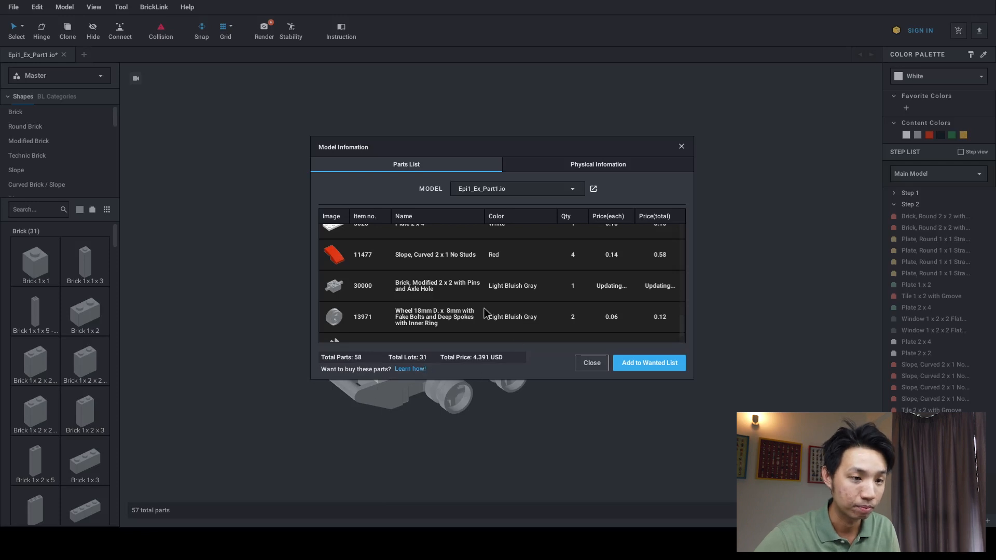
# Check the train's dimensions and weight in the physical information, return to the parts list and close the model information
pyautogui.click(611, 167)
pyautogui.moveTo(586, 150); pyautogui.dragTo(575, 147)
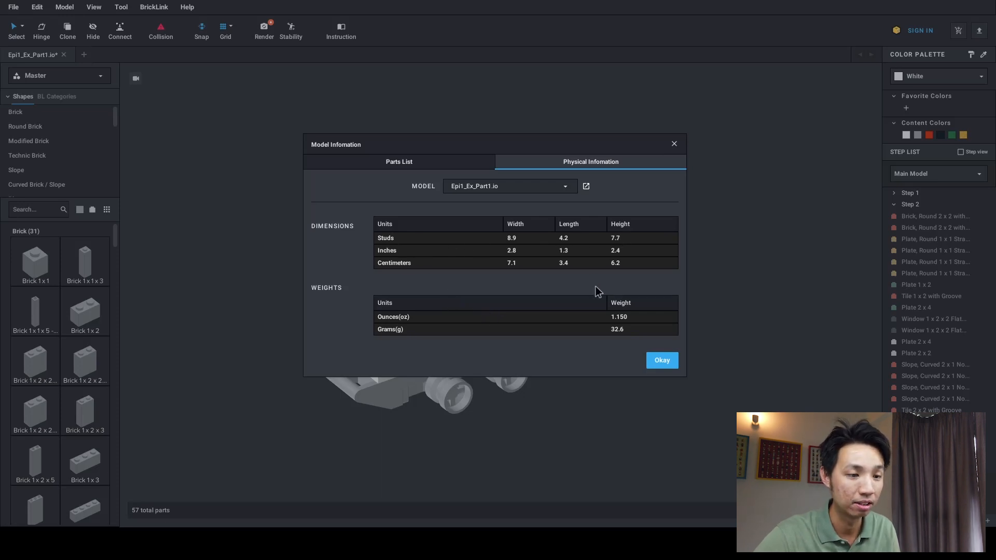
pyautogui.moveTo(520, 150); pyautogui.dragTo(706, 64)
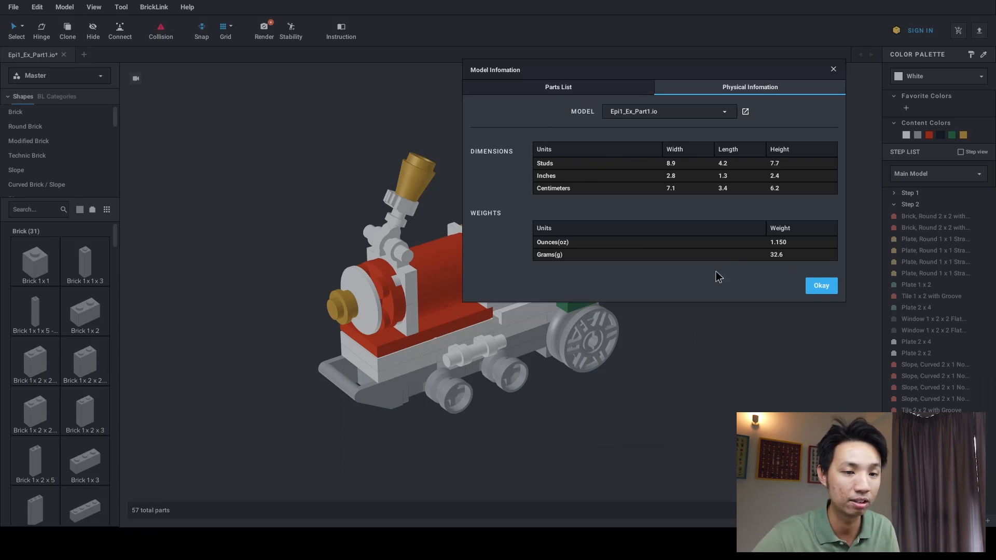
pyautogui.click(572, 96)
pyautogui.moveTo(594, 66); pyautogui.dragTo(501, 86)
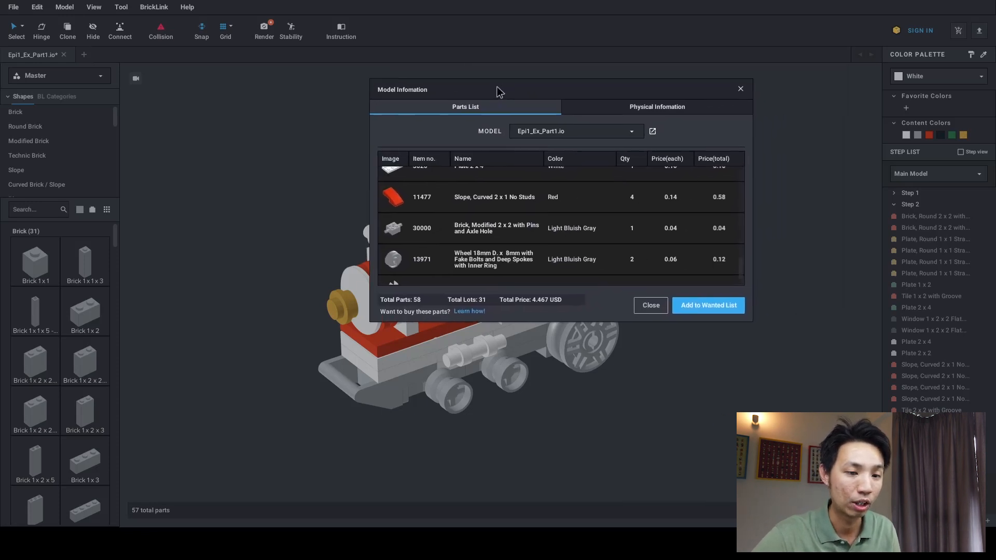
pyautogui.click(651, 306)
# Run the stability check on the complete train and view the highlighted parts from the opposite side
pyautogui.moveTo(687, 348); pyautogui.dragTo(658, 302, button='middle')
pyautogui.moveTo(651, 331); pyautogui.dragTo(699, 325, button='right')
pyautogui.moveTo(699, 325); pyautogui.dragTo(653, 321, button='middle')
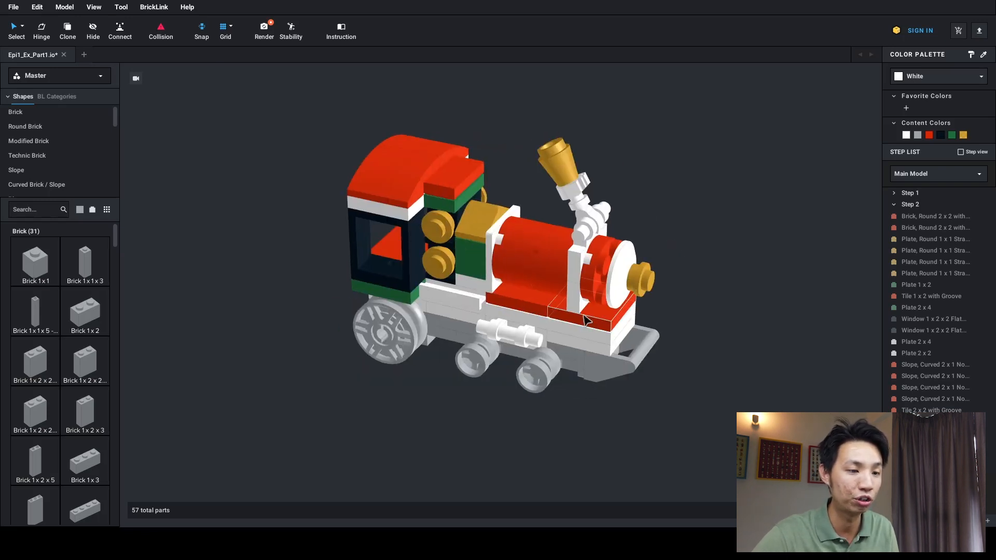
pyautogui.moveTo(585, 320); pyautogui.dragTo(551, 320, button='middle')
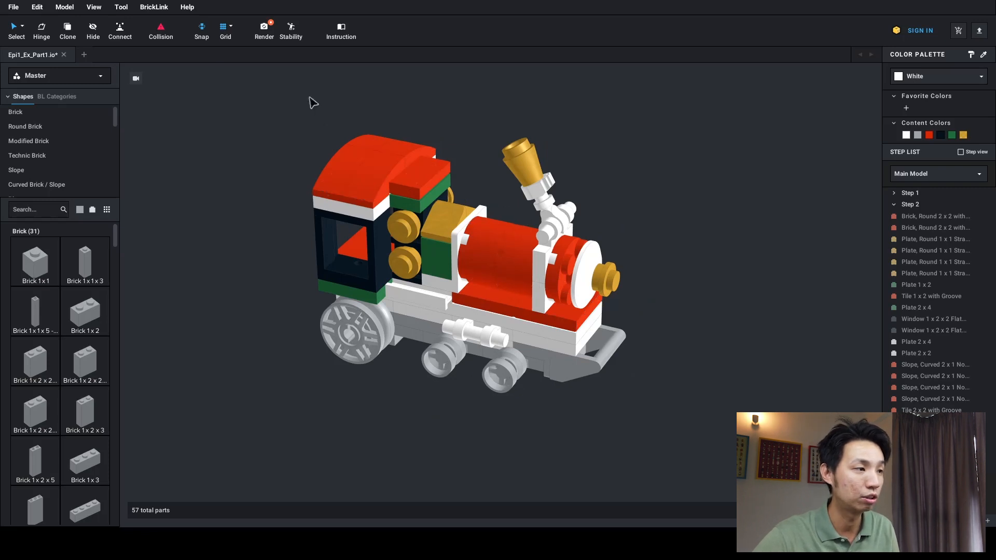
pyautogui.click(292, 30)
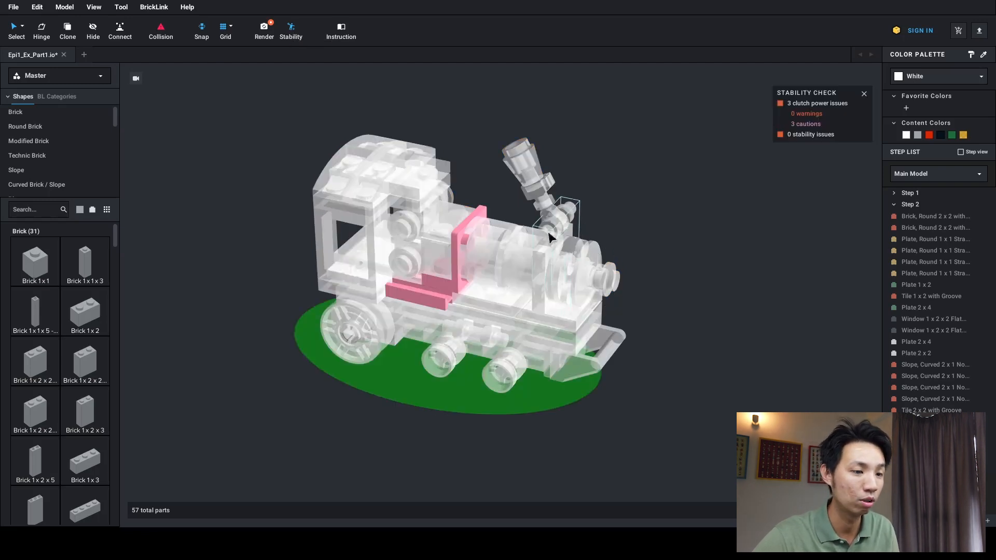
pyautogui.moveTo(667, 254); pyautogui.dragTo(639, 245, button='right')
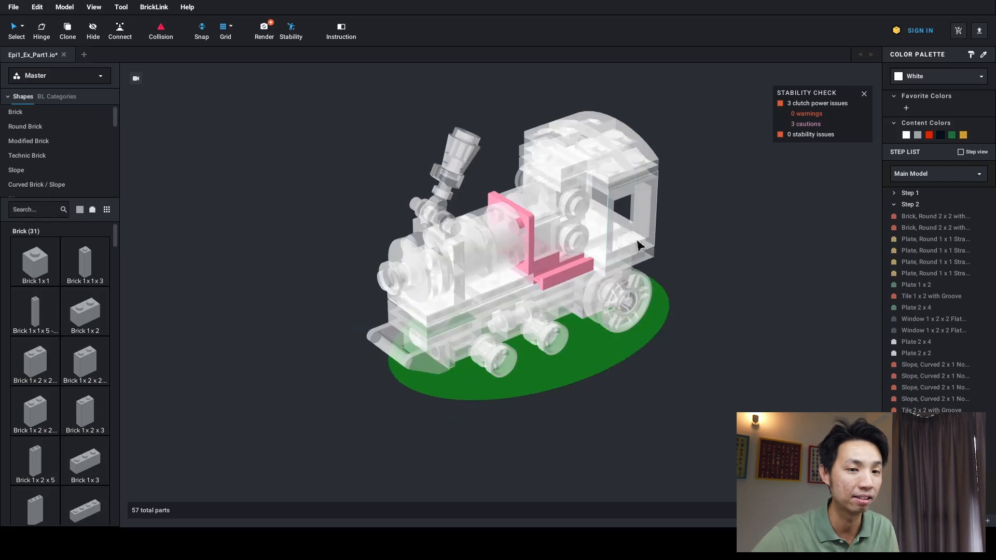
pyautogui.moveTo(647, 239); pyautogui.dragTo(630, 247, button='middle')
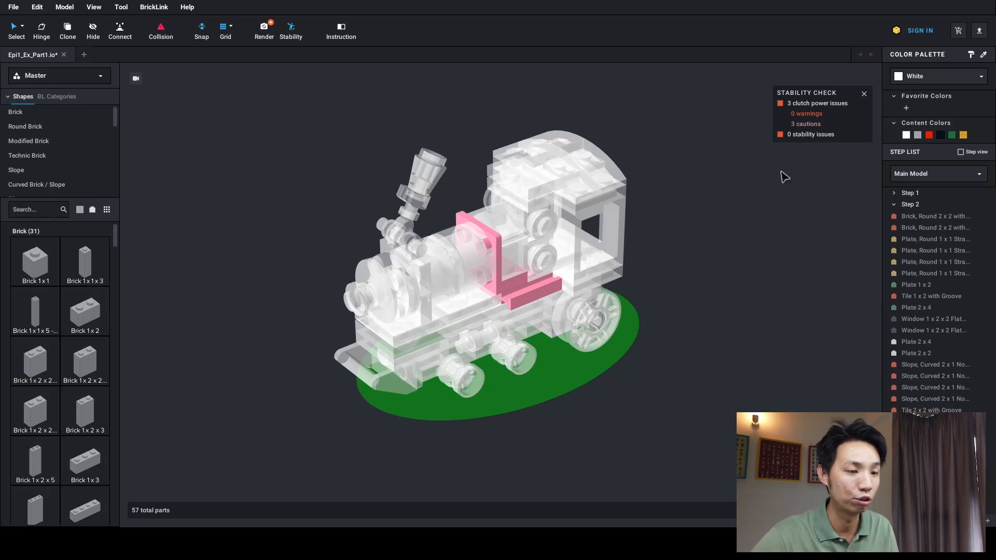
# Examine the parts flagged for clutch power from several sides of the train and close the stability check
pyautogui.moveTo(733, 192); pyautogui.dragTo(705, 208, button='right')
pyautogui.moveTo(698, 248); pyautogui.dragTo(646, 215, button='right')
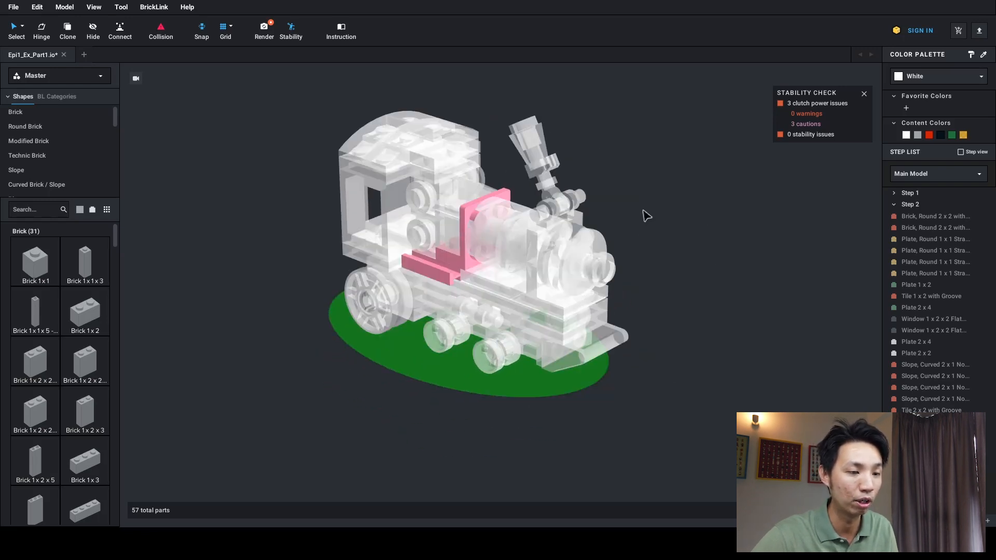
pyautogui.scroll(2, 638, 216)
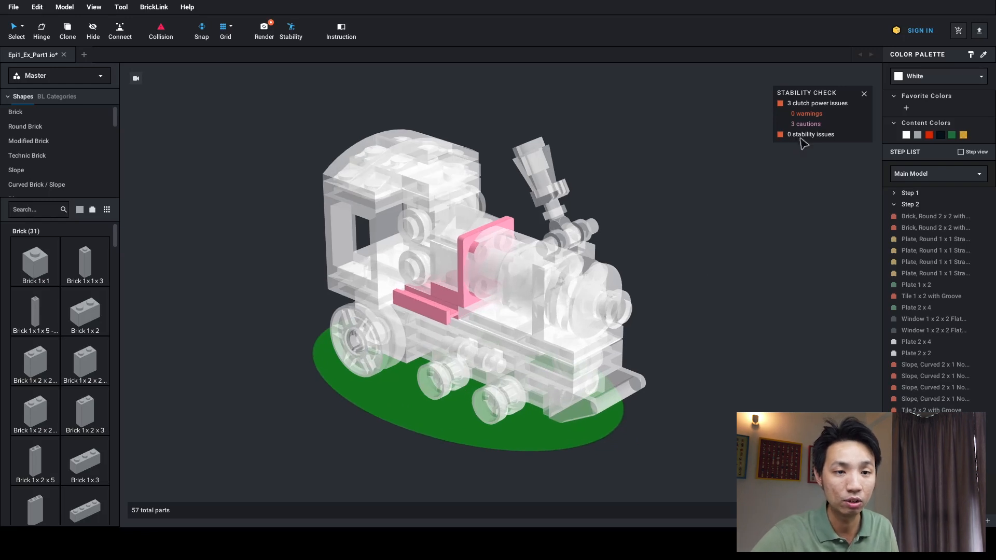
pyautogui.moveTo(725, 206); pyautogui.dragTo(662, 208, button='right')
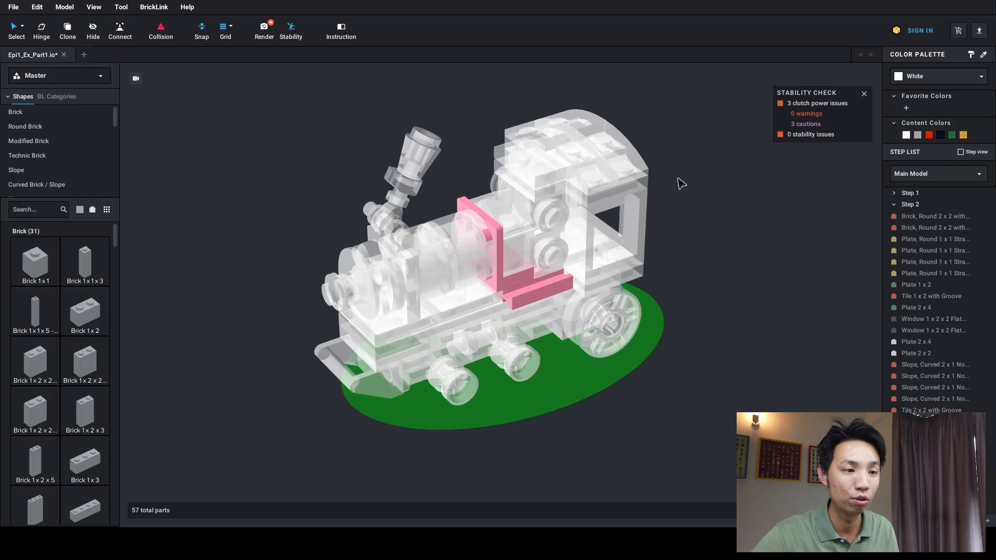
pyautogui.moveTo(701, 235); pyautogui.dragTo(729, 238, button='right')
pyautogui.moveTo(728, 233); pyautogui.dragTo(708, 235, button='middle')
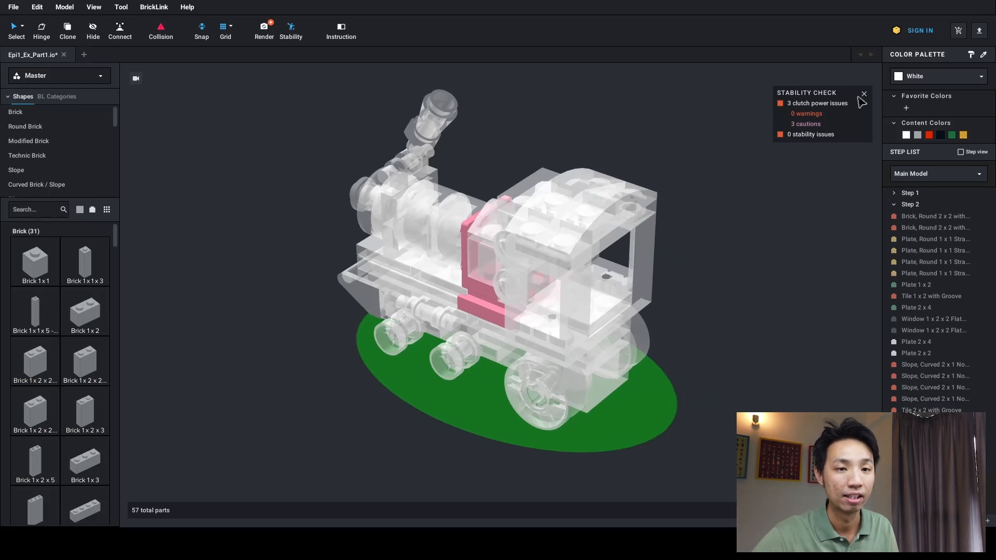
pyautogui.click(864, 94)
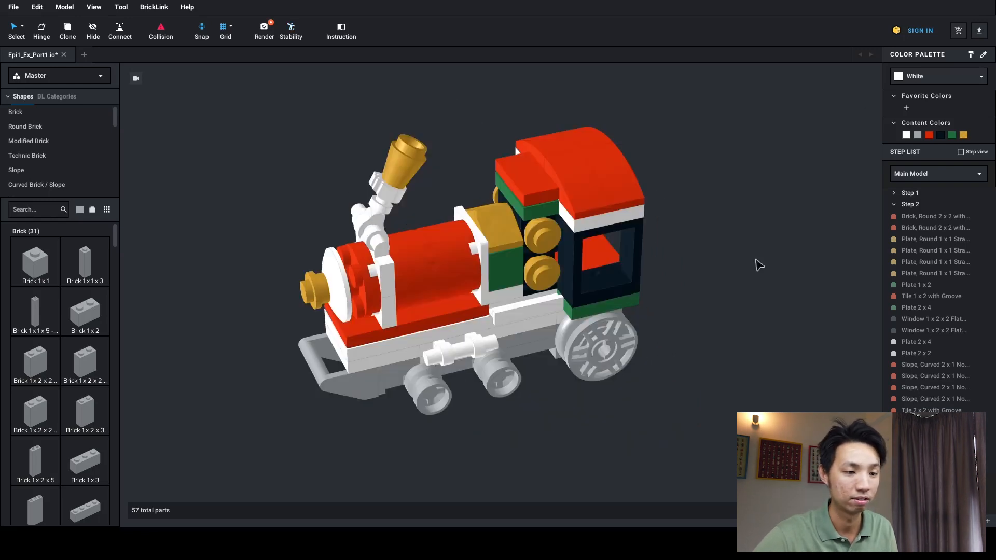
# Save the model as a new .io file named Train in the WYC YT folder on the desktop
pyautogui.moveTo(756, 259); pyautogui.dragTo(759, 261, button='right')
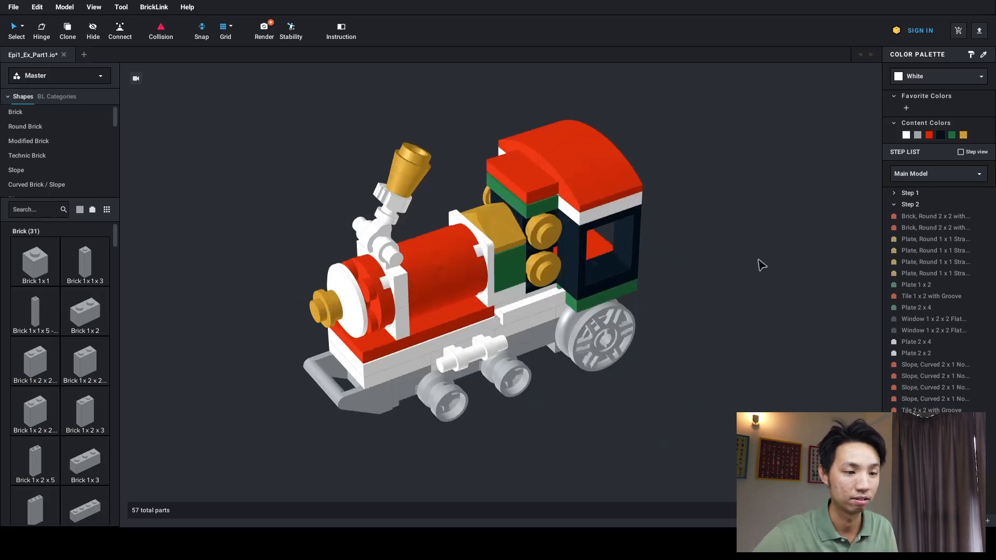
pyautogui.moveTo(620, 262); pyautogui.dragTo(636, 265, button='right')
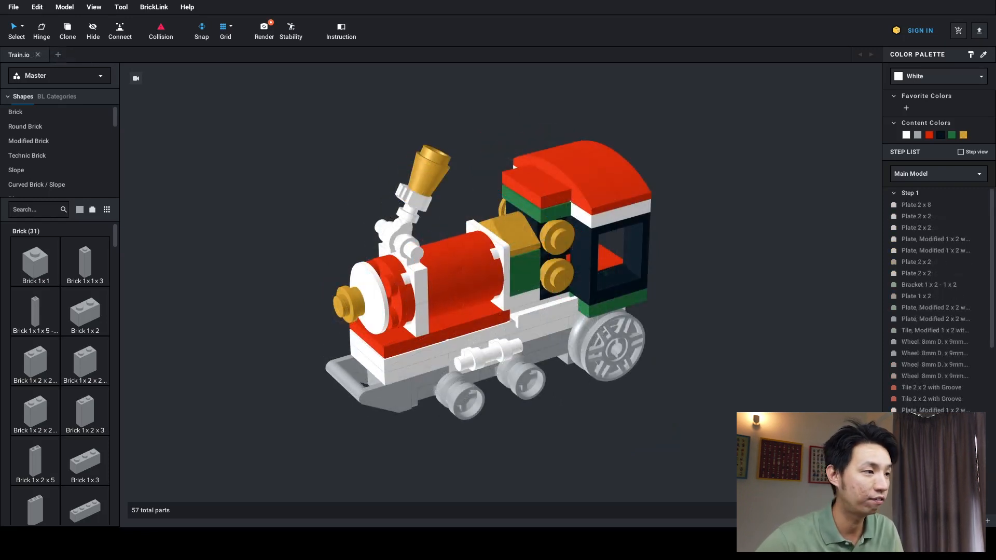
pyautogui.click(15, 8)
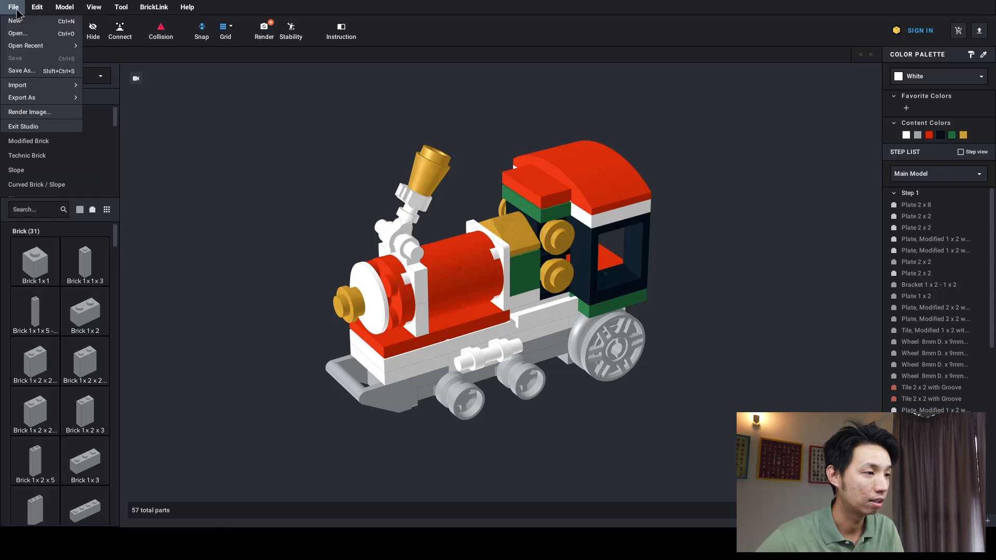
pyautogui.click(26, 69)
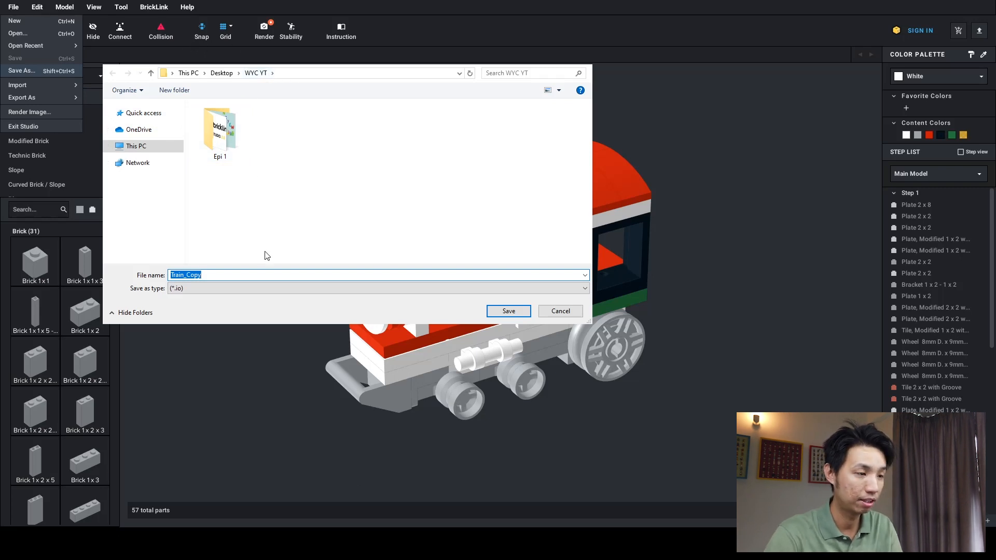
pyautogui.write('Tra')
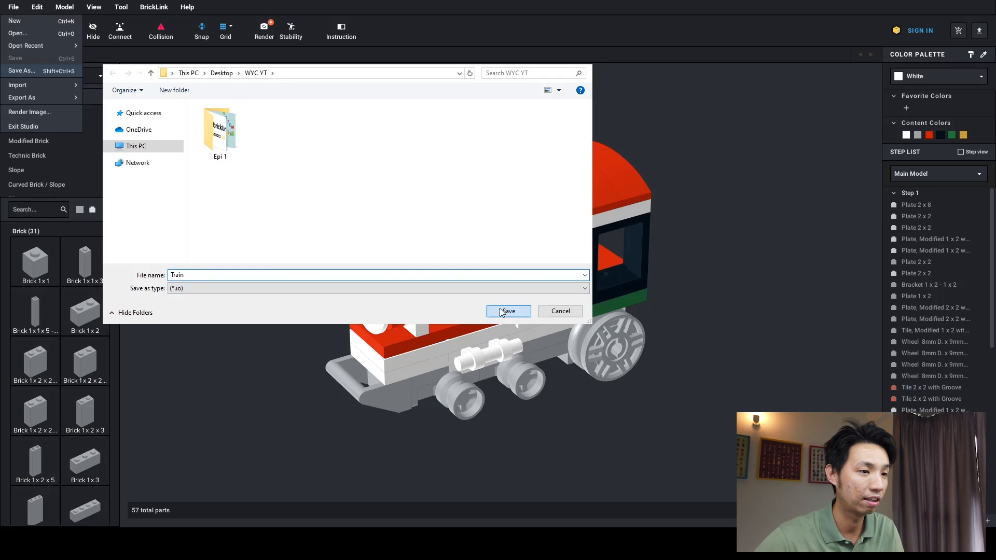
pyautogui.click(521, 310)
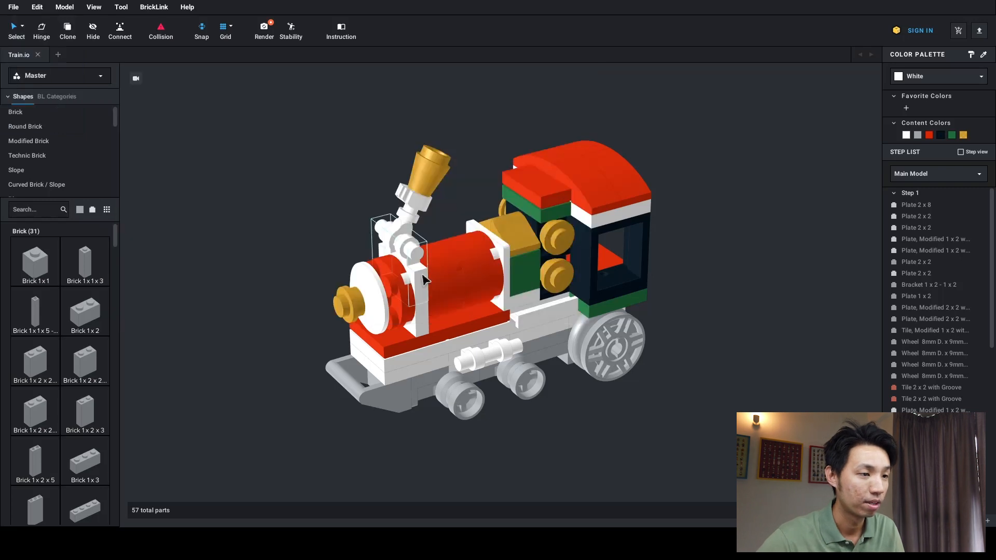
# Save the model again under the existing file name Train.io in the WYC YT folder
pyautogui.click(14, 7)
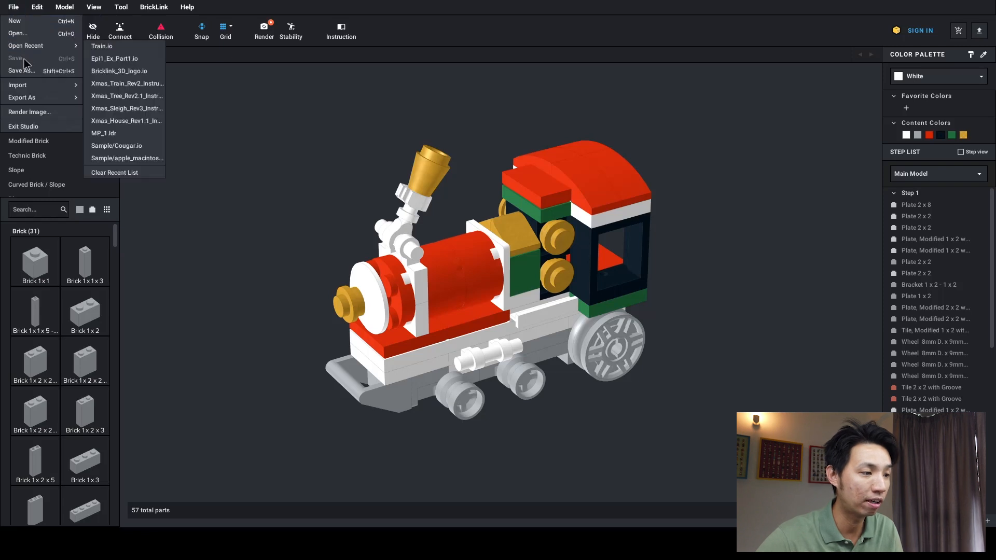
pyautogui.click(28, 75)
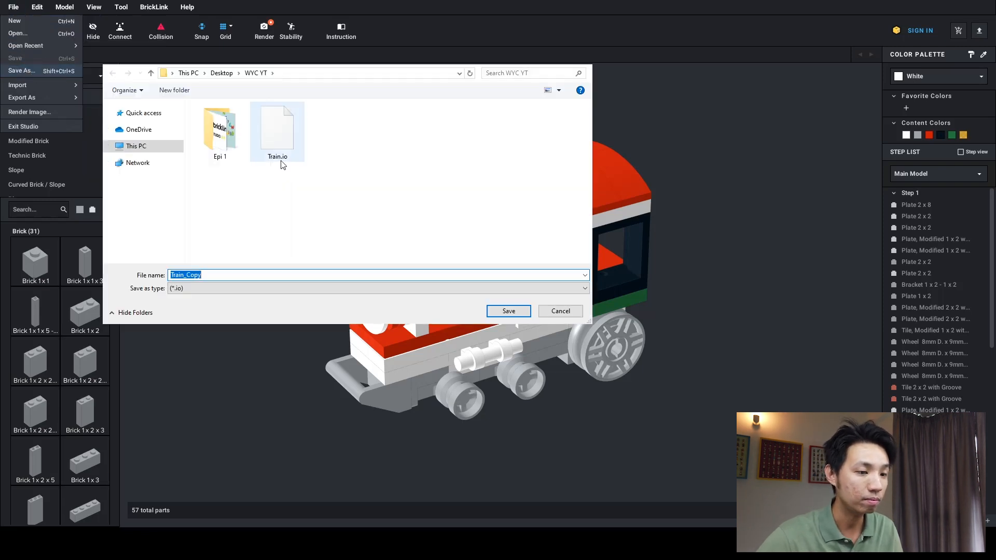
pyautogui.click(280, 164)
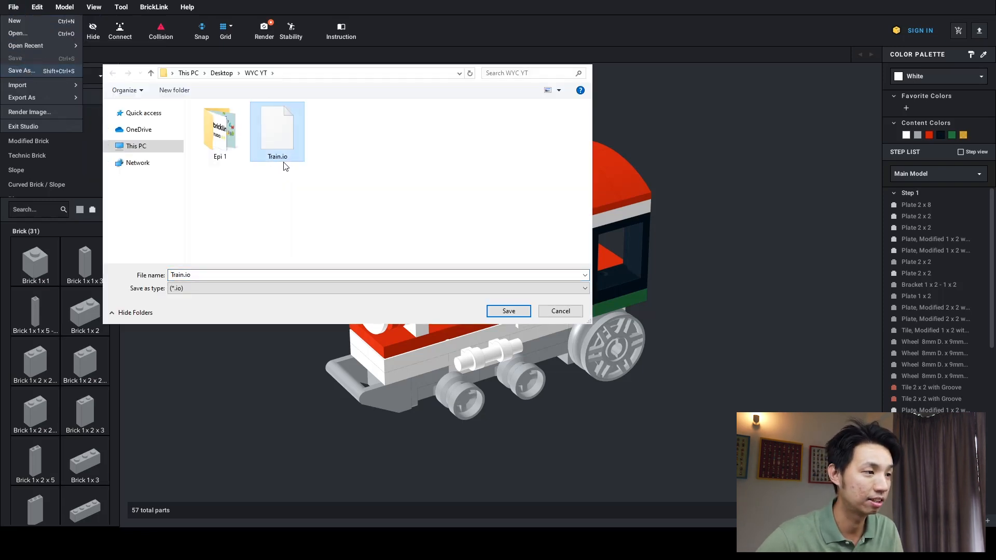
pyautogui.click(510, 311)
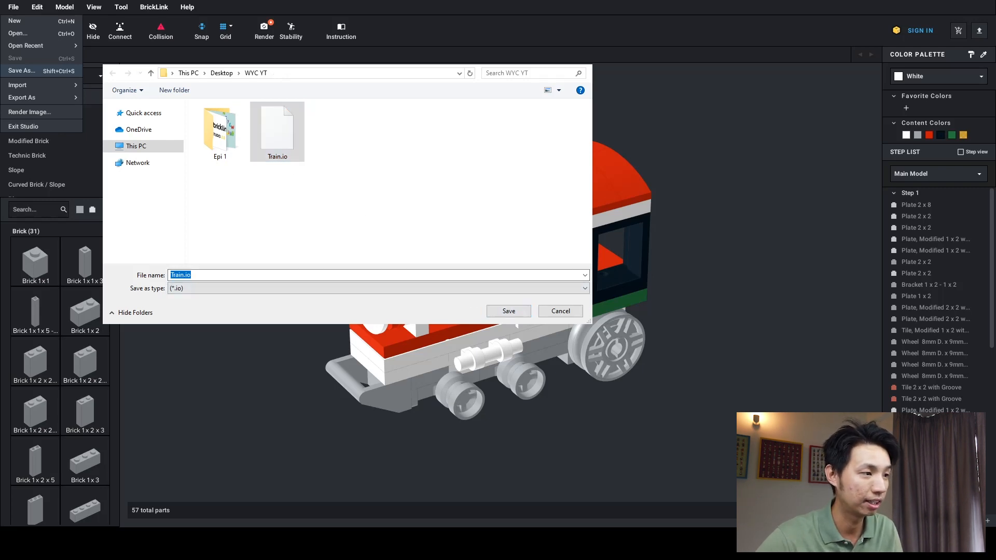